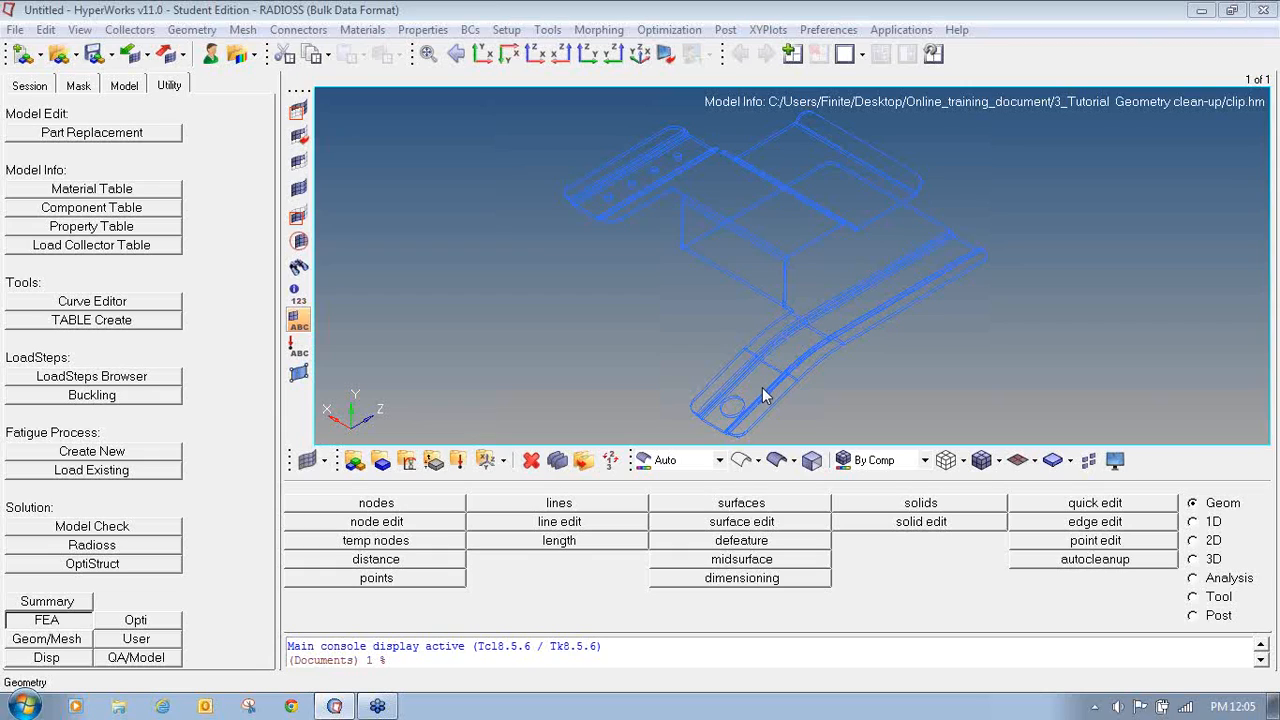
- Switch the geometry colour mode to Mixed so edges are coloured by topology
ctrl+click(824, 397)
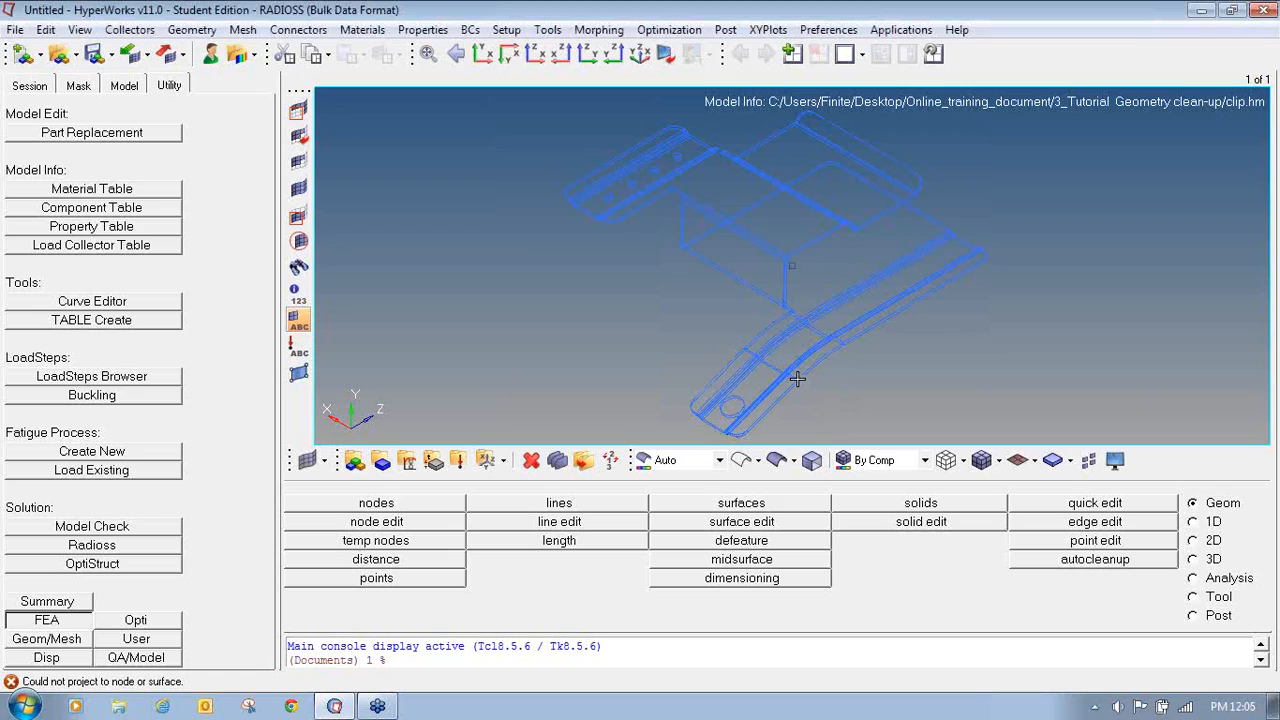
ctrl+drag(797, 378, 731, 366)
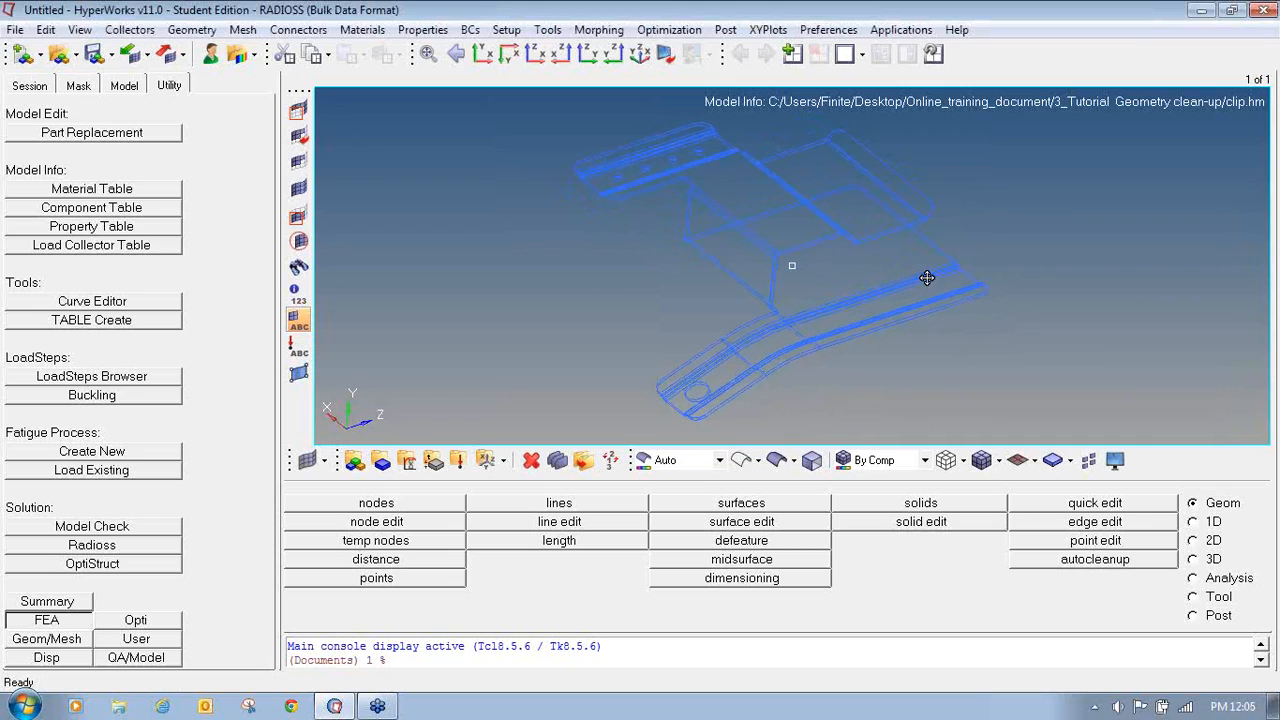
mouse_move(926, 277)
ctrl+mouse_down()
mouse_move(911, 266)
mouse_move(919, 253)
mouse_move(977, 246)
mouse_move(947, 254)
ctrl+mouse_up()
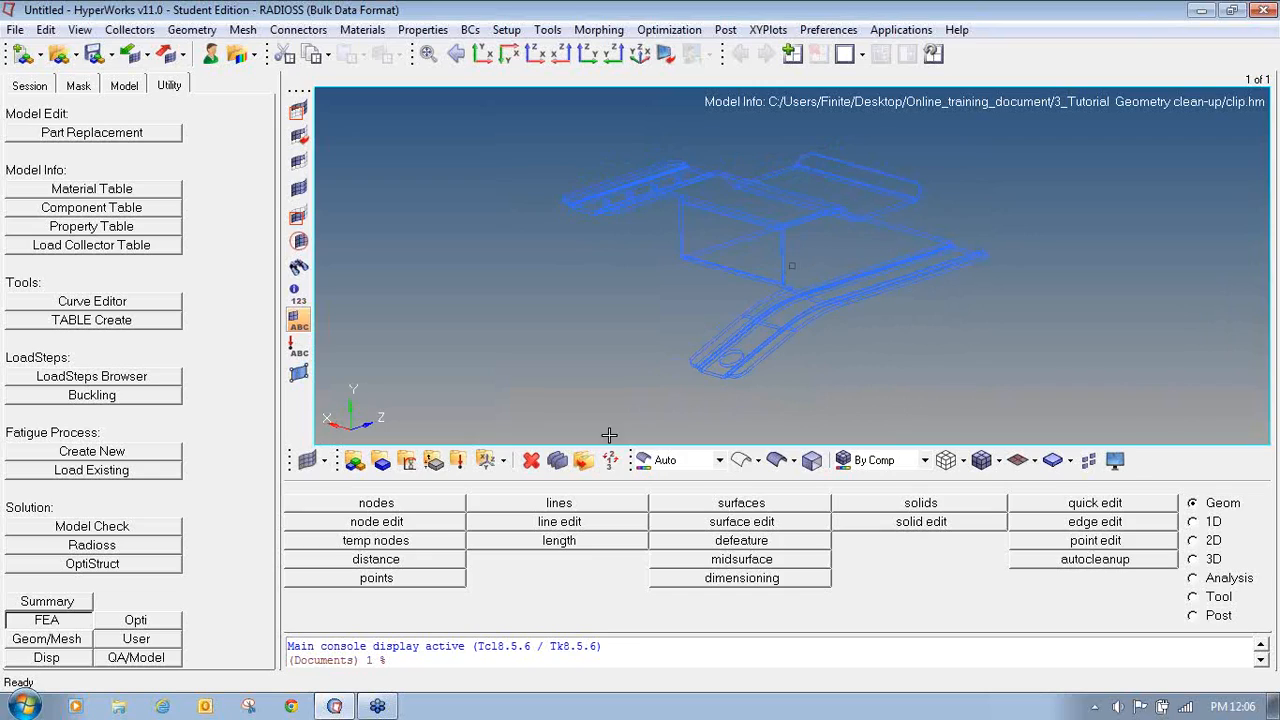
click(719, 461)
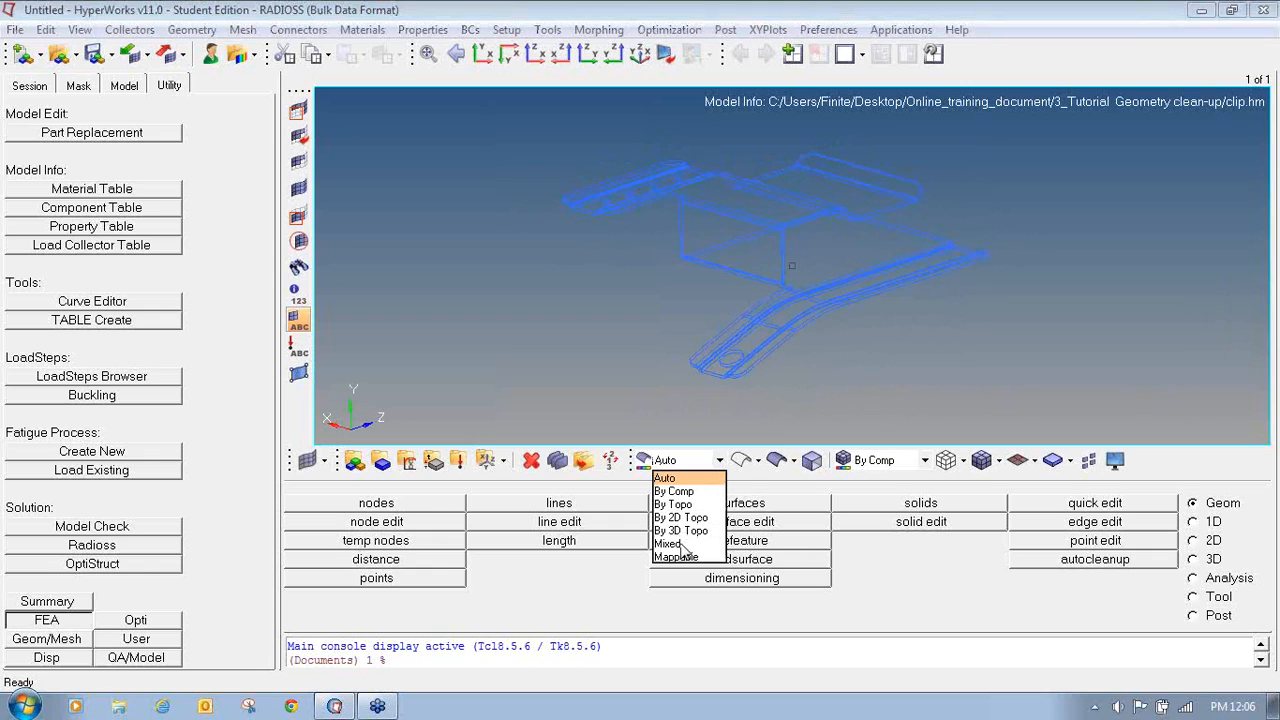
click(668, 544)
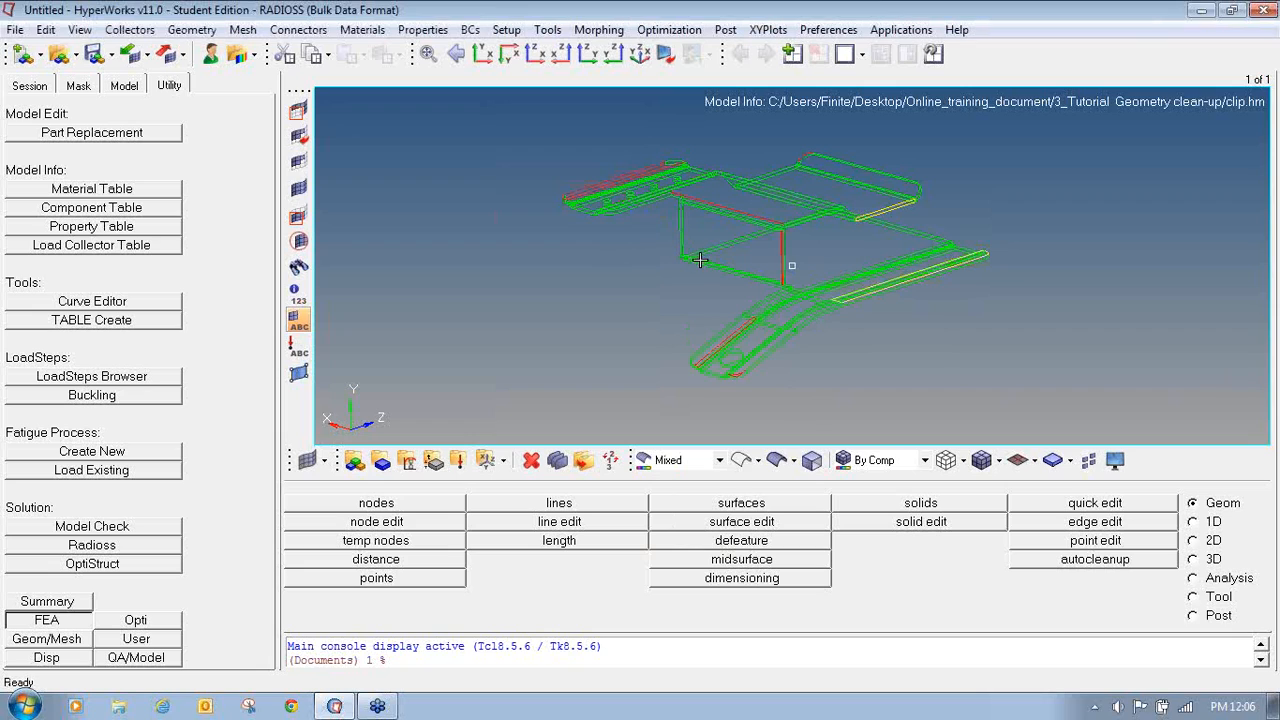
- Open the visualization options and examine the legend of edge types: free, shared, suppressed and non-manifold
mouse_move(691, 256)
ctrl+mouse_down()
mouse_move(634, 257)
mouse_move(729, 292)
mouse_move(699, 284)
ctrl+mouse_up()
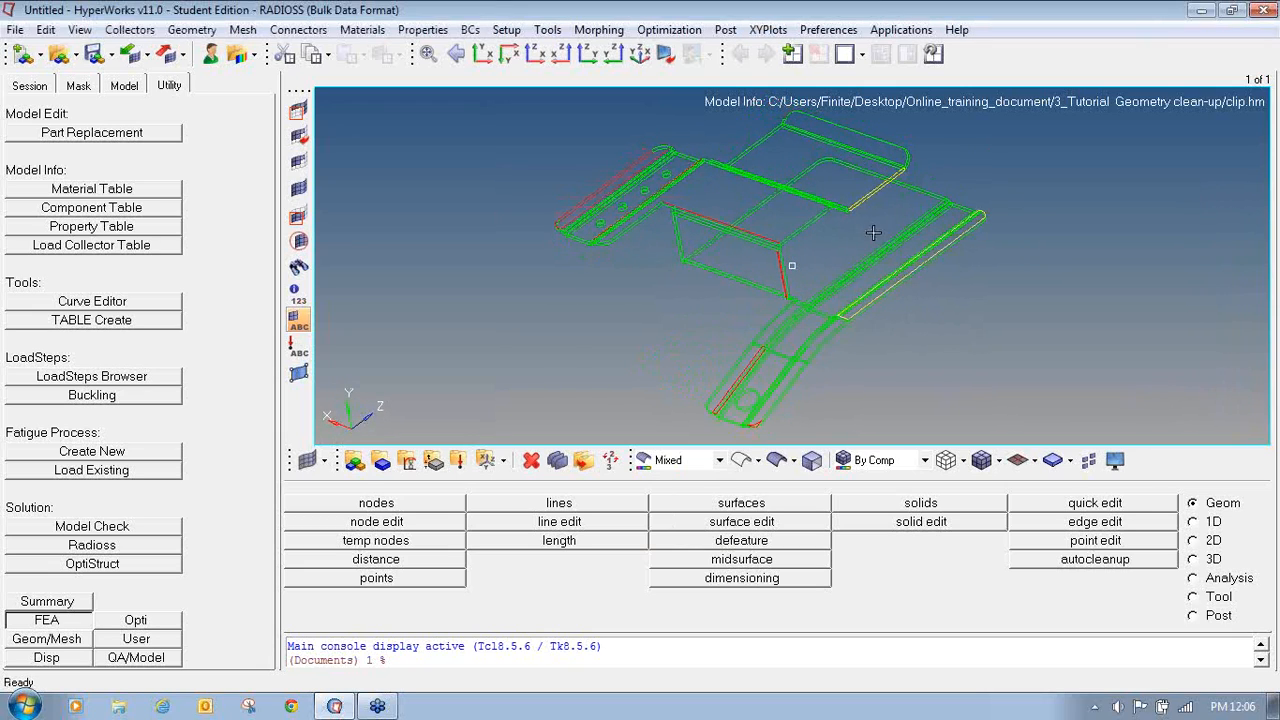
ctrl+drag(873, 233, 883, 251)
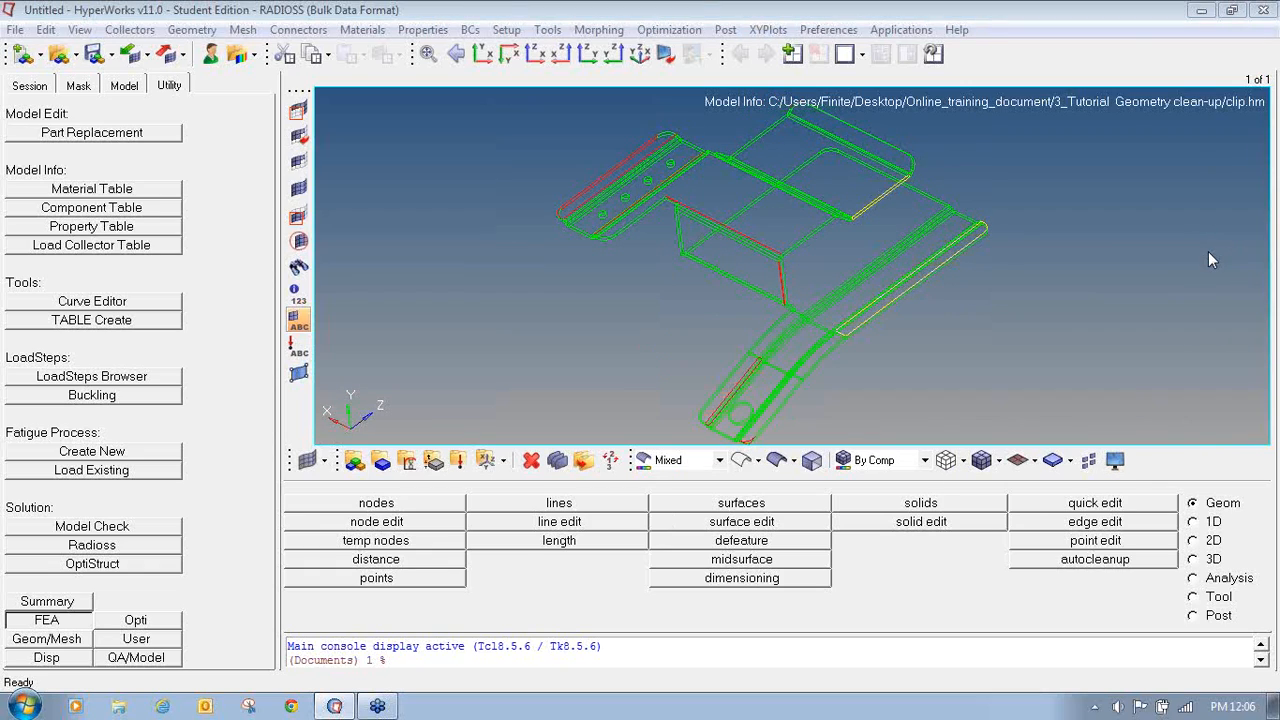
mouse_move(1112, 442)
mouse_down()
mouse_move(1098, 449)
mouse_move(1111, 480)
mouse_move(1122, 441)
mouse_up()
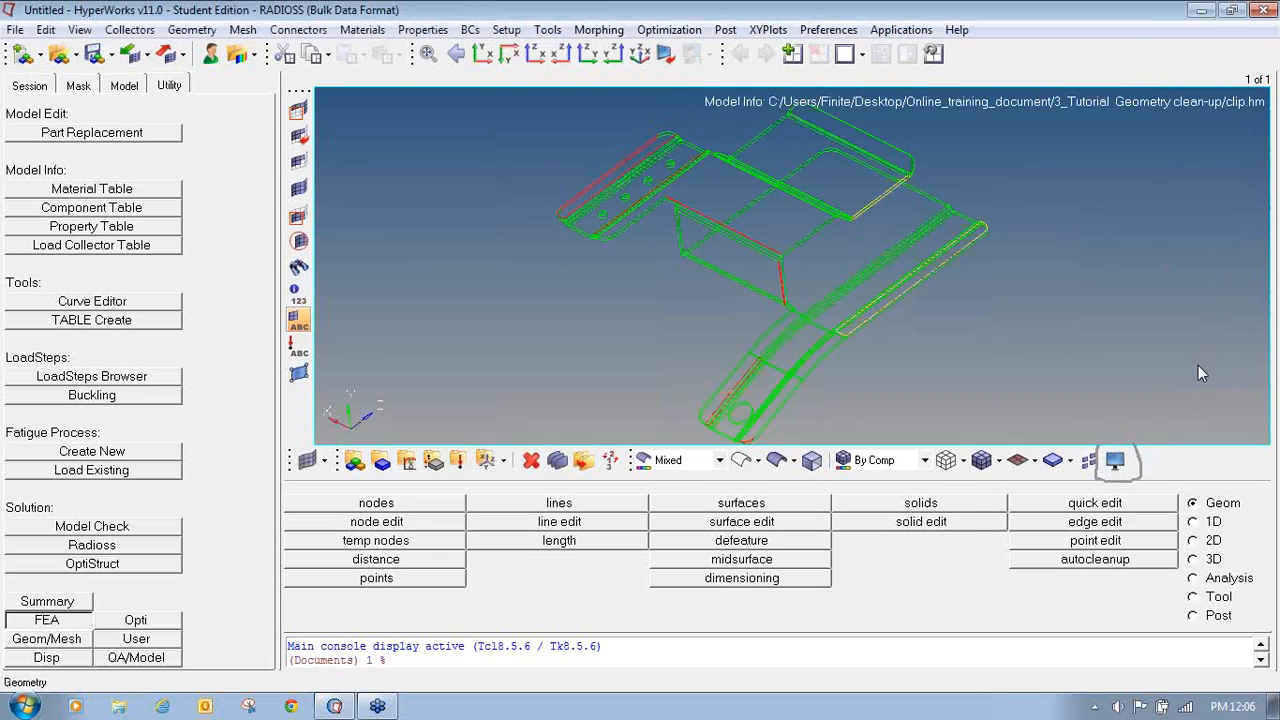
right_click(914, 346)
click(975, 388)
mouse_move(1116, 448)
mouse_down()
mouse_move(1092, 452)
mouse_move(1110, 483)
mouse_move(1107, 439)
mouse_up()
click(1115, 462)
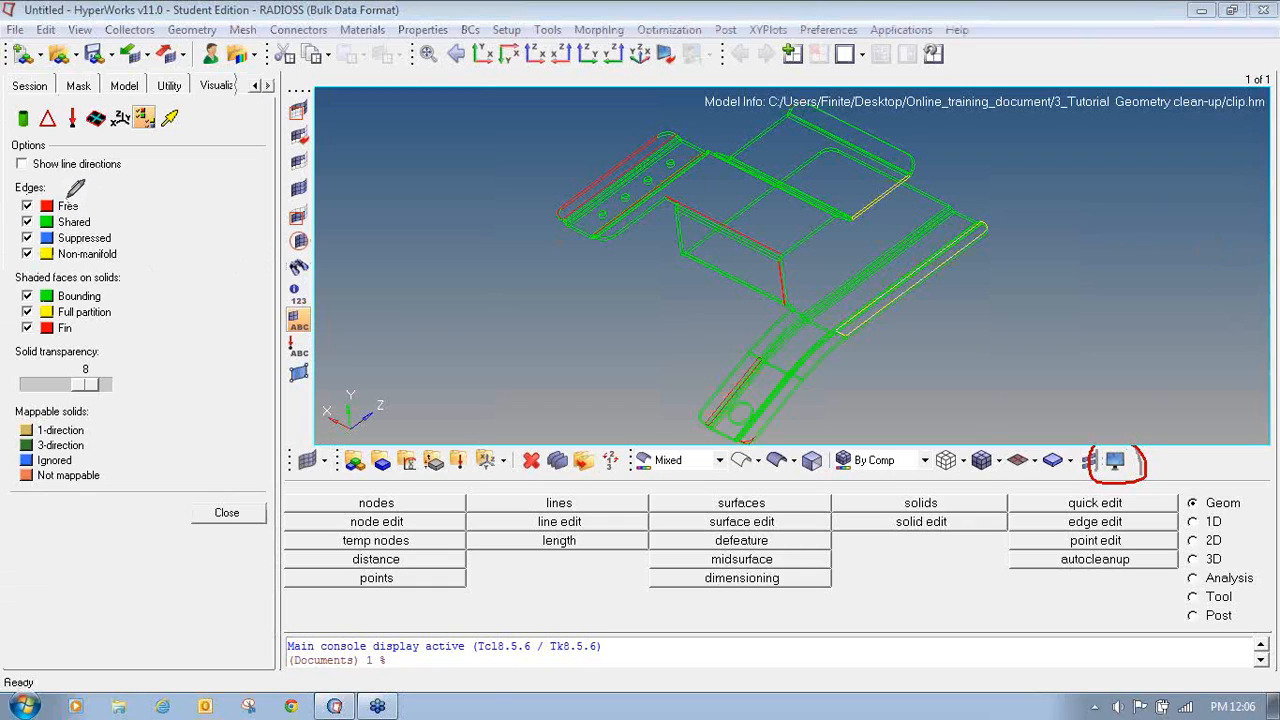
mouse_move(26, 190)
mouse_down()
mouse_move(14, 210)
mouse_move(95, 206)
mouse_move(66, 194)
mouse_move(20, 216)
mouse_move(45, 232)
mouse_move(85, 230)
mouse_move(103, 206)
mouse_up()
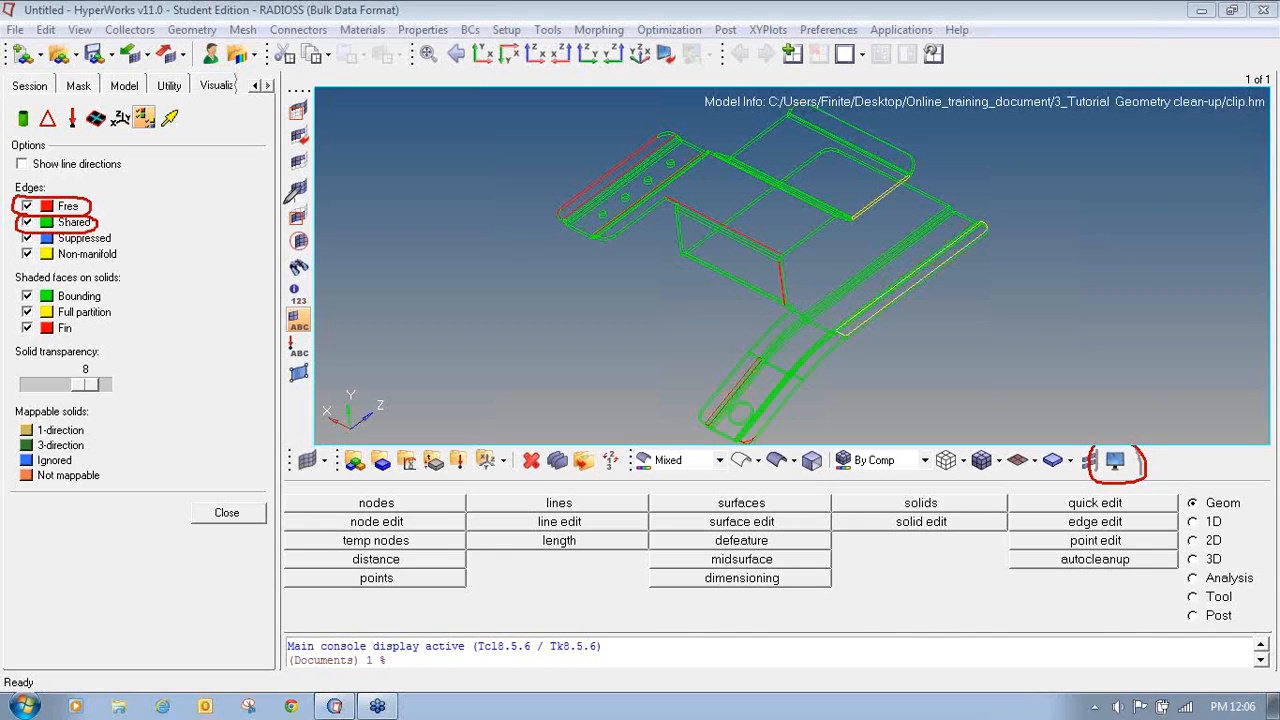
mouse_move(31, 229)
mouse_down()
mouse_move(14, 236)
mouse_move(28, 248)
mouse_move(115, 245)
mouse_move(100, 226)
mouse_up()
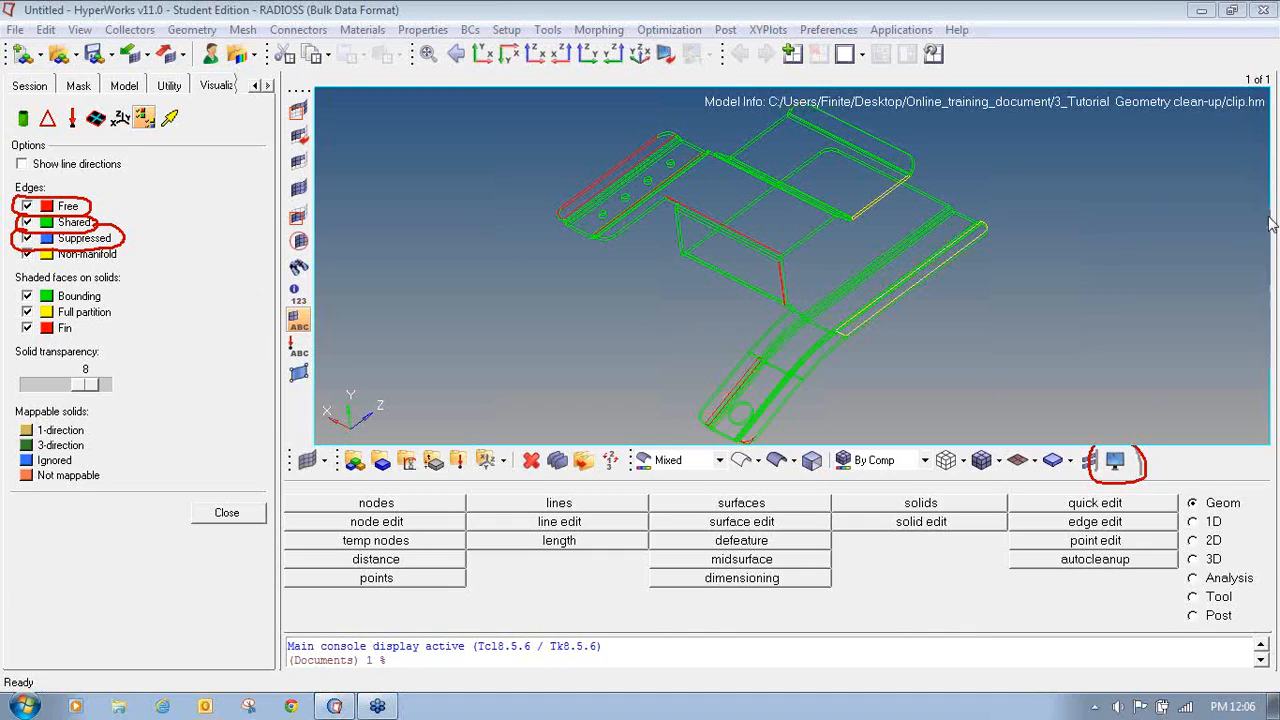
click(1207, 325)
mouse_move(108, 238)
mouse_down()
mouse_move(32, 242)
mouse_move(20, 255)
mouse_move(100, 263)
mouse_move(132, 242)
mouse_move(70, 238)
mouse_up()
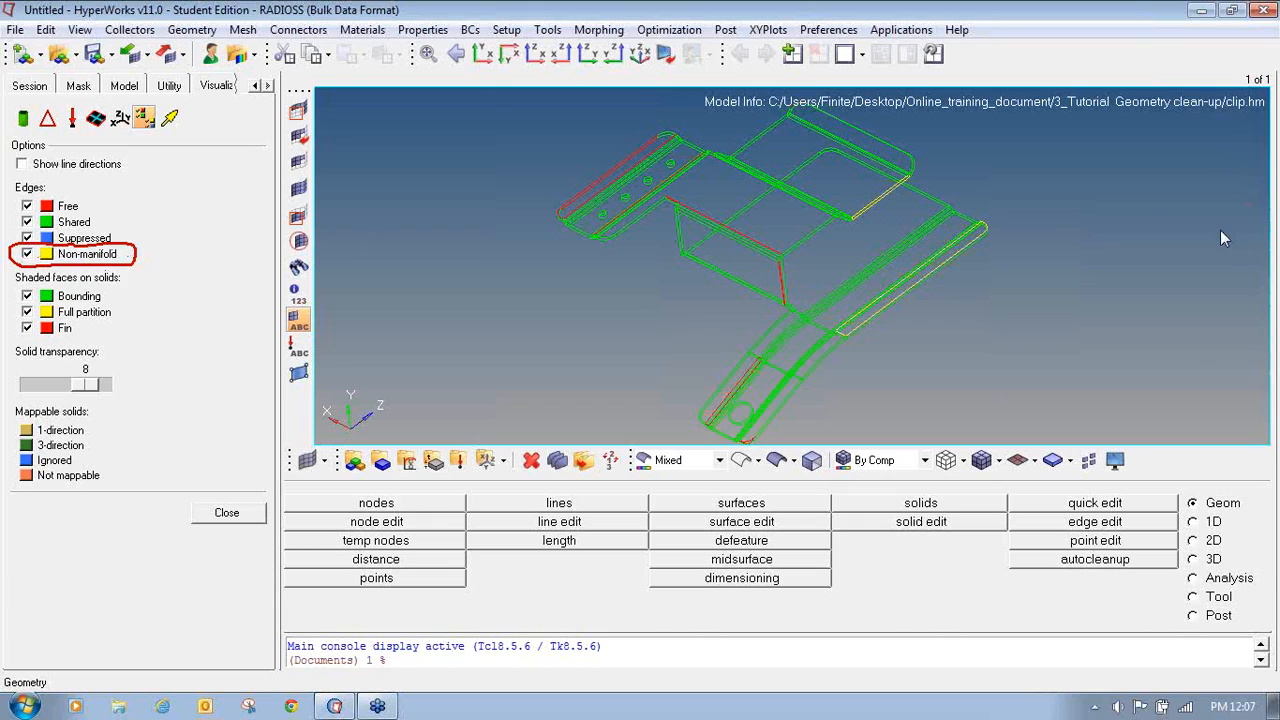
- Display only the free edges by hiding shared, suppressed and non-manifold edges
click(28, 222)
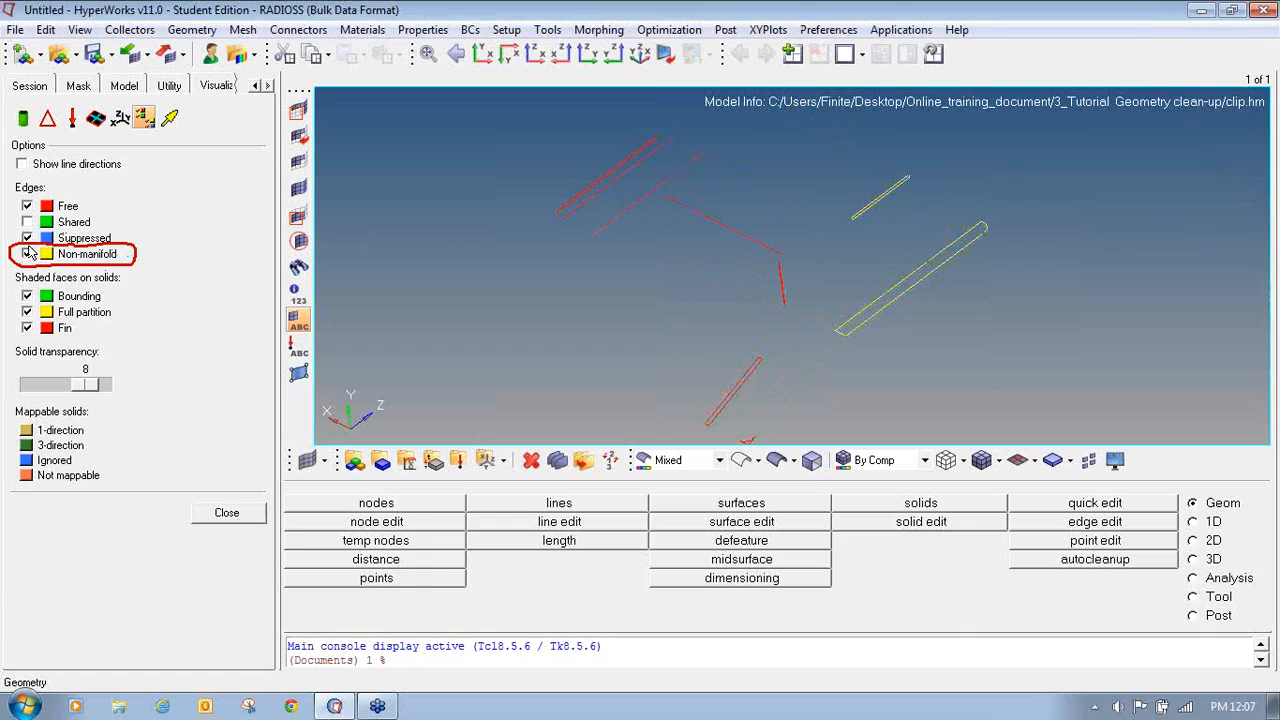
click(28, 238)
click(28, 254)
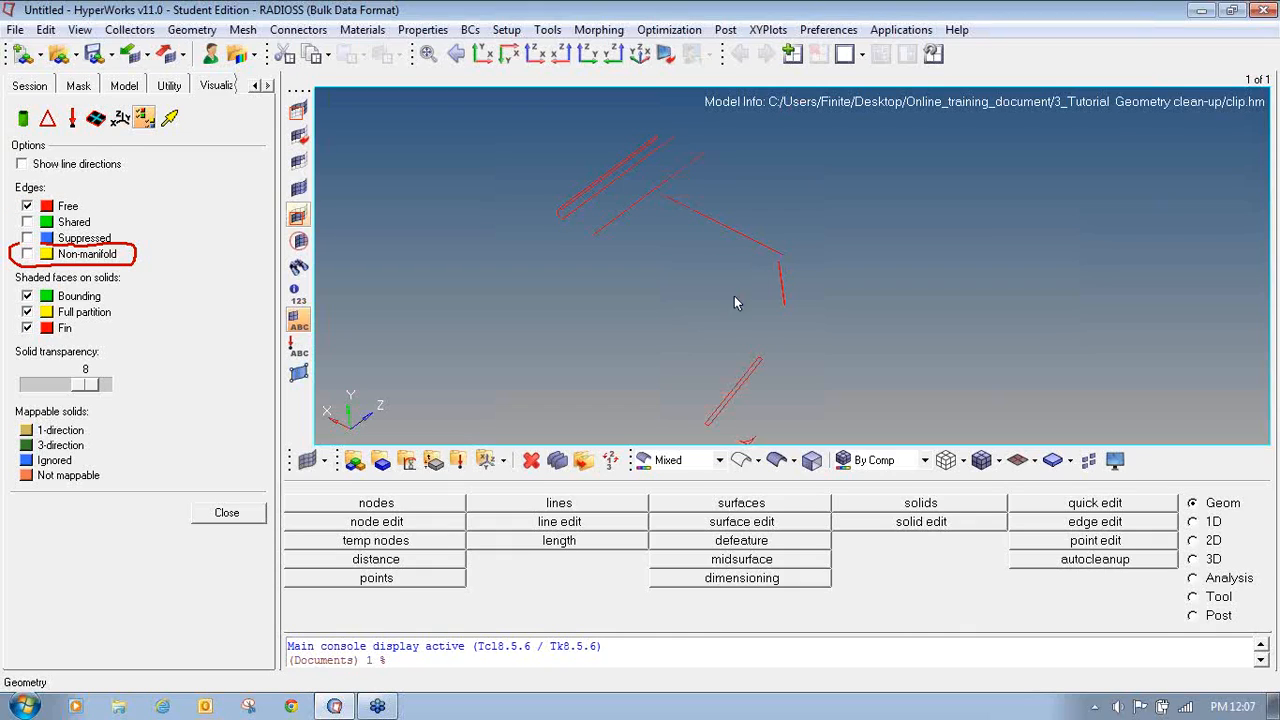
- Display only the shared edges by hiding free edges and showing shared ones
scroll(669, 276, down, 2)
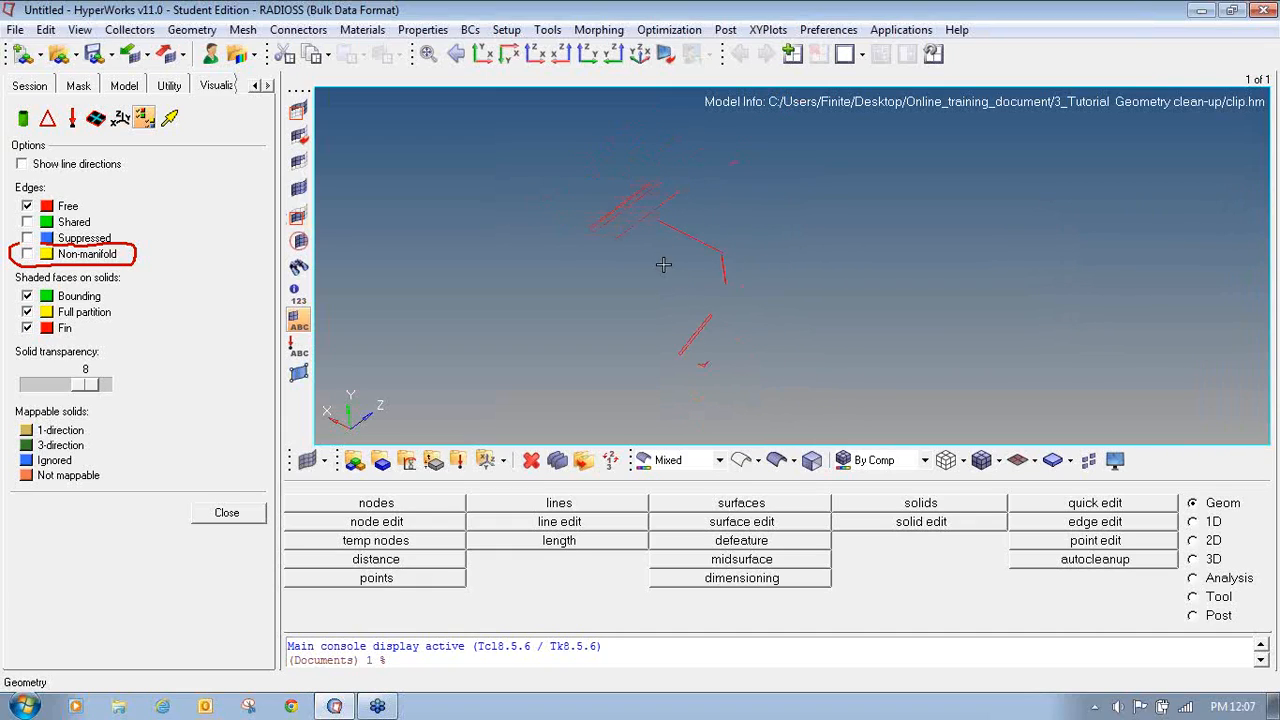
click(27, 206)
click(27, 222)
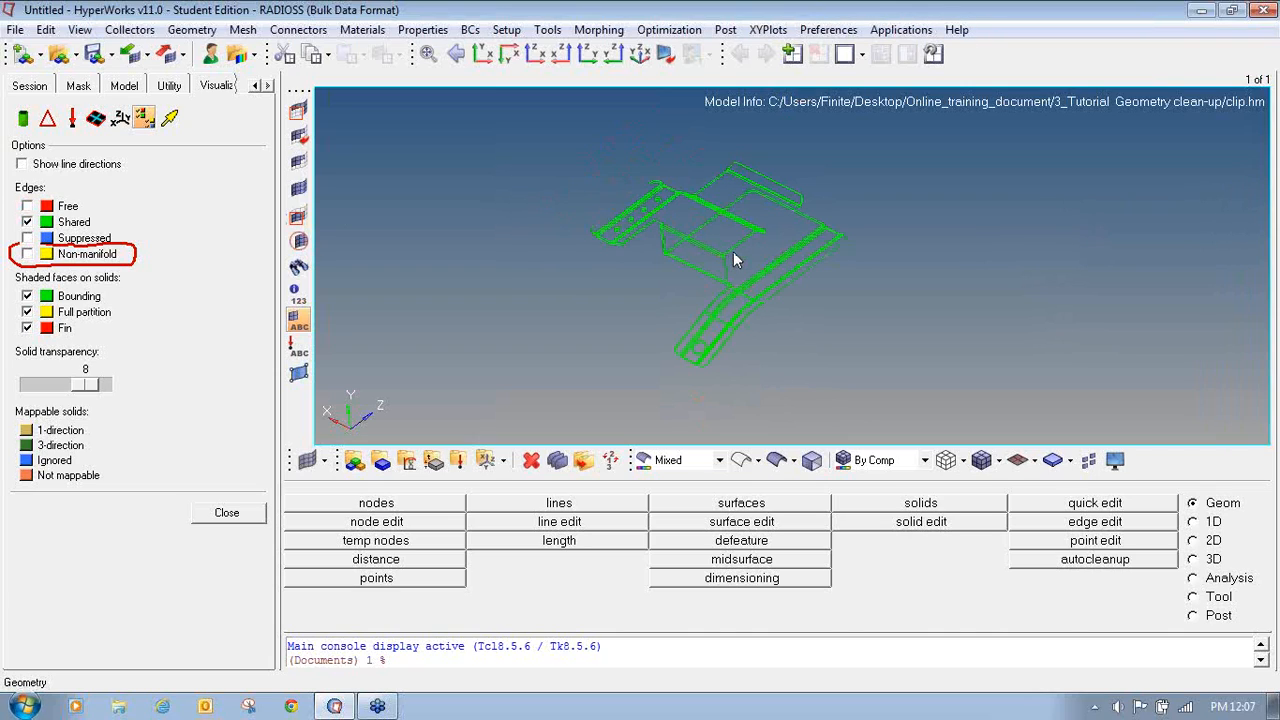
- Display only the non-manifold edges by hiding shared edges and showing non-manifold ones
mouse_move(749, 251)
ctrl+mouse_down()
mouse_move(763, 249)
mouse_move(737, 248)
ctrl+mouse_up()
click(27, 222)
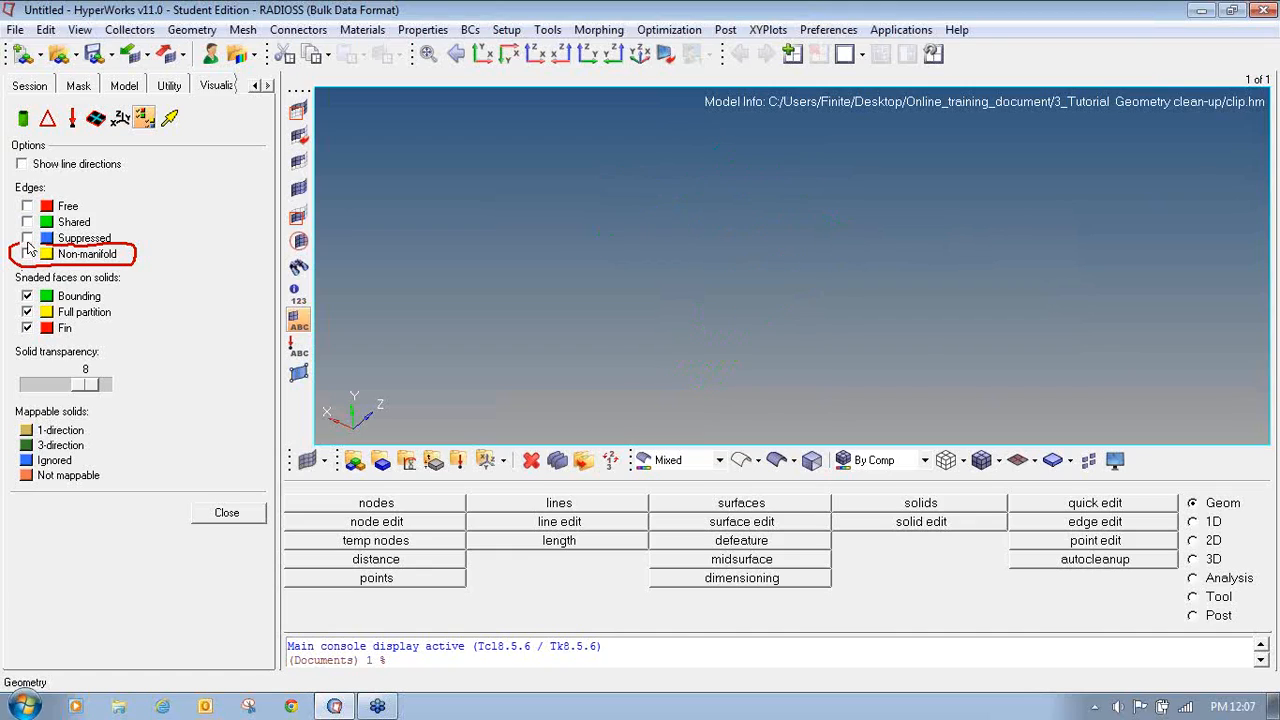
click(27, 254)
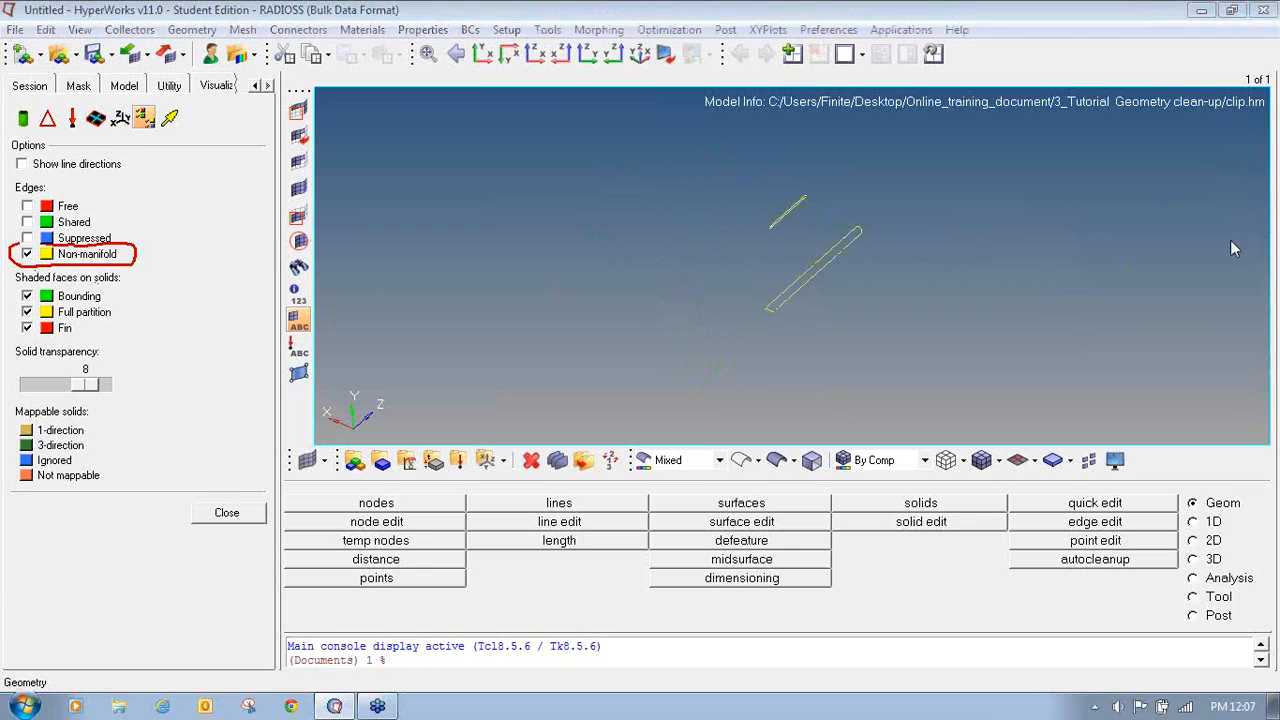
- Turn all four edge types back on: free, shared, suppressed and non-manifold
mouse_move(24, 188)
mouse_down()
mouse_move(18, 212)
mouse_move(70, 215)
mouse_move(90, 198)
mouse_move(36, 190)
mouse_up()
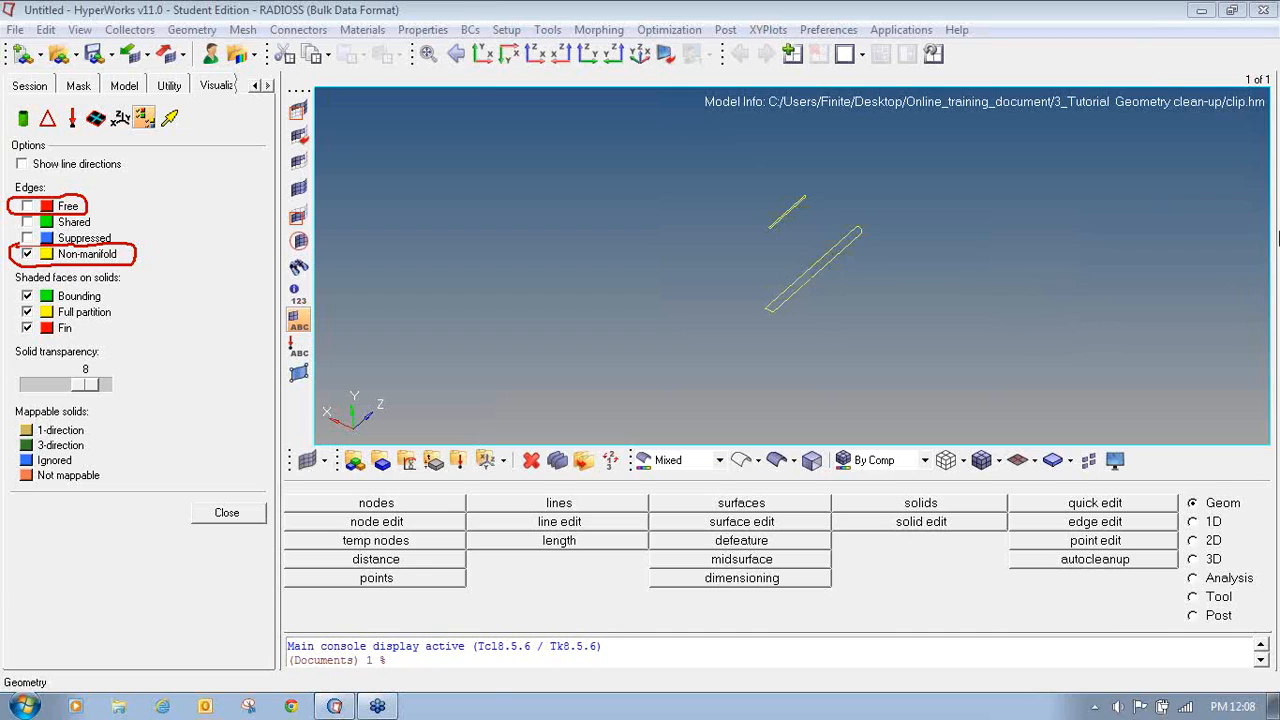
click(27, 206)
click(27, 223)
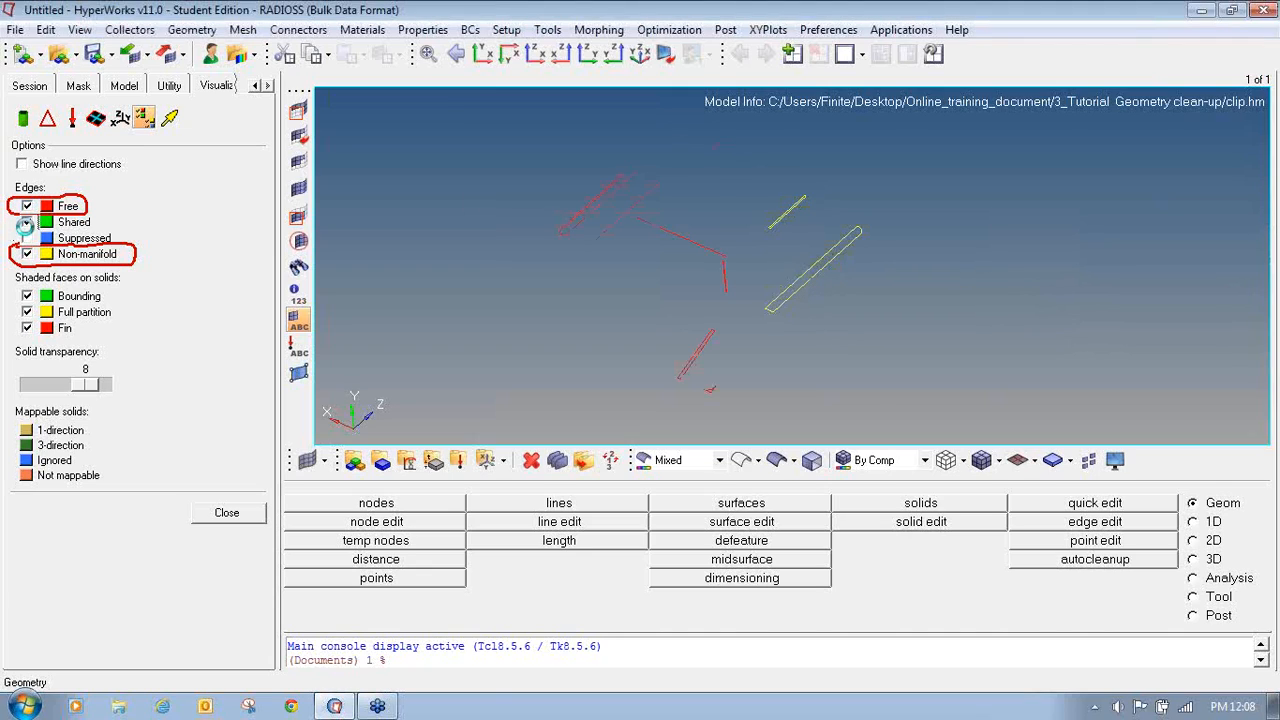
click(27, 238)
click(27, 253)
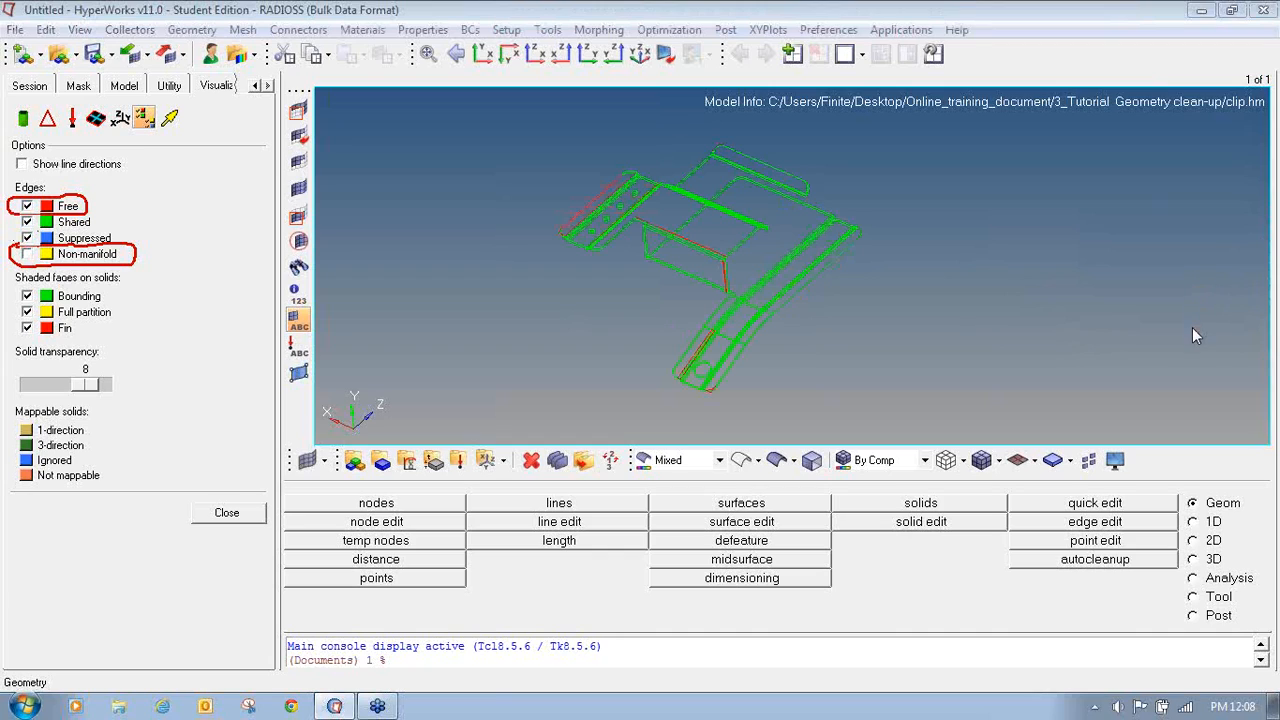
click(27, 254)
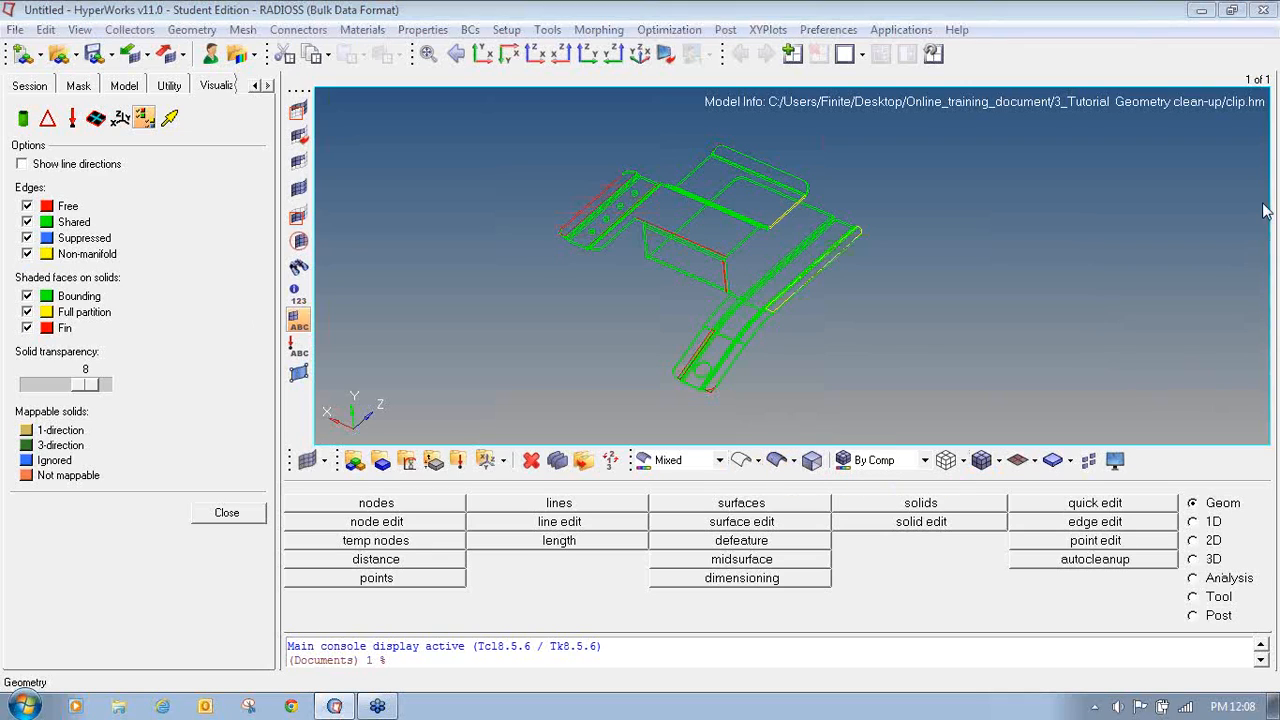
- Switch the geometry display to shaded surfaces with edges
mouse_move(777, 438)
mouse_down()
mouse_move(757, 460)
mouse_move(778, 470)
mouse_move(802, 446)
mouse_move(770, 437)
mouse_up()
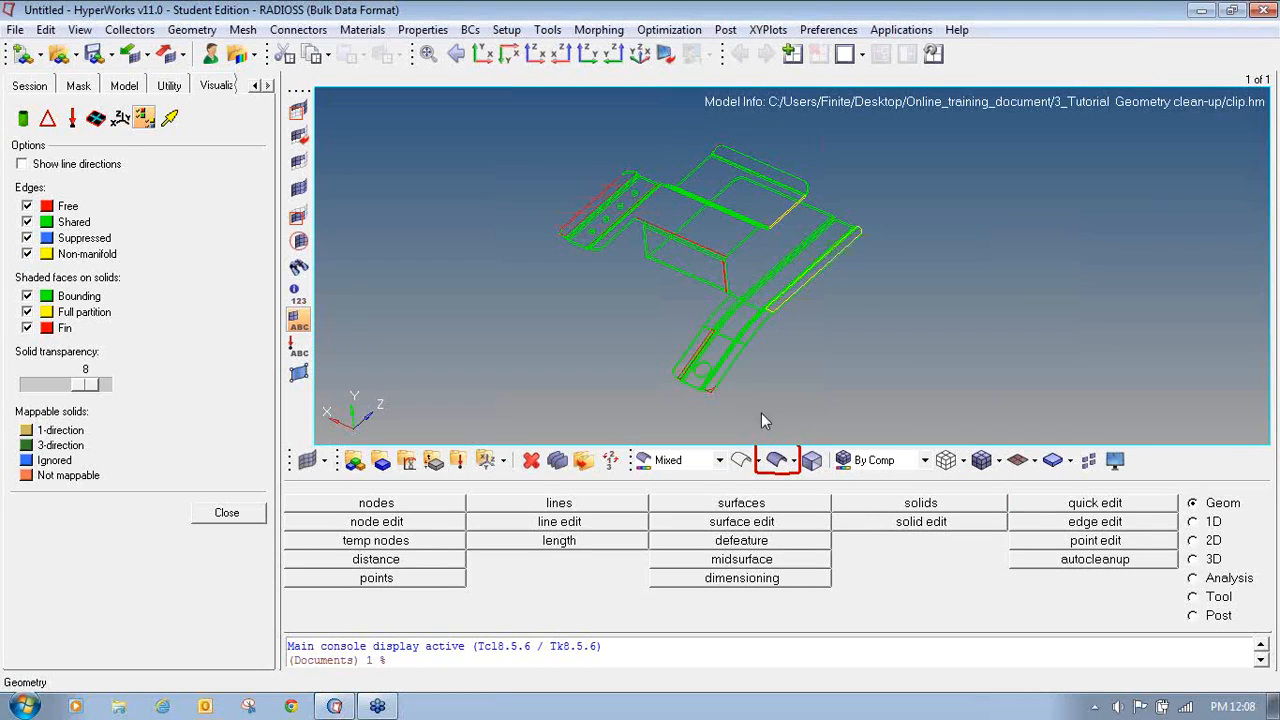
click(777, 463)
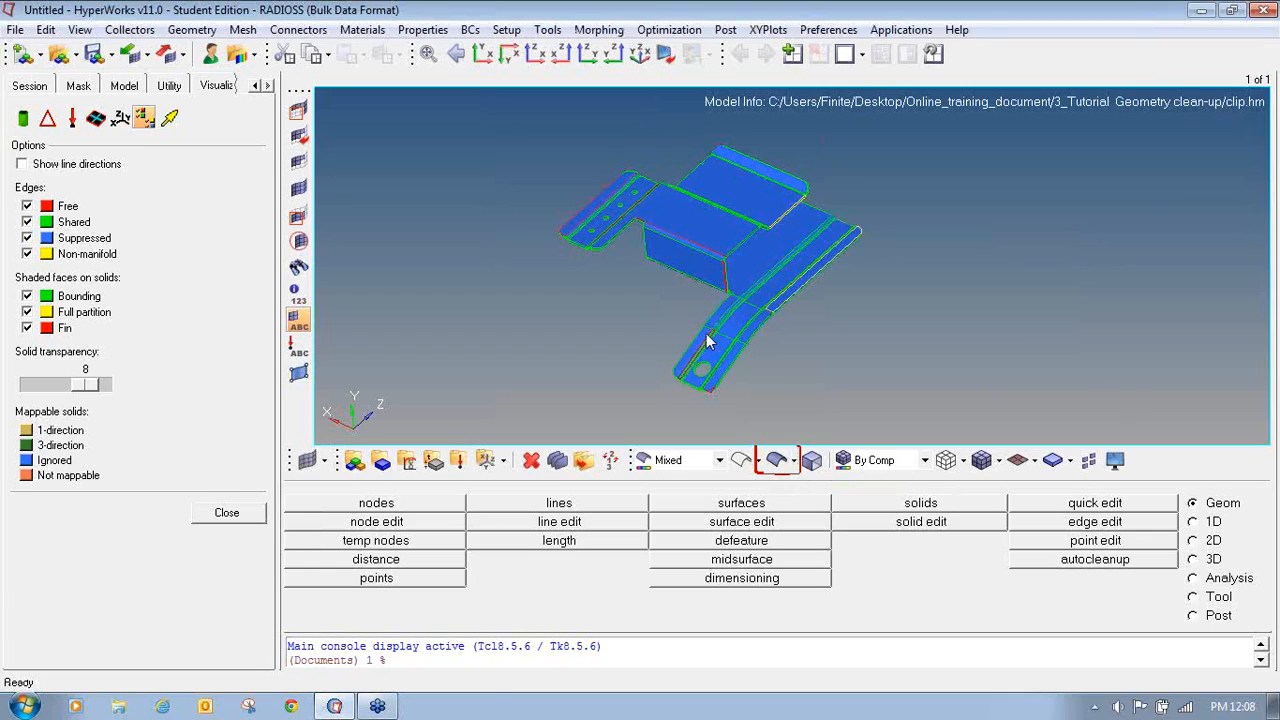
ctrl+right_drag(706, 366, 686, 360)
ctrl+scroll(683, 300, up, 2)
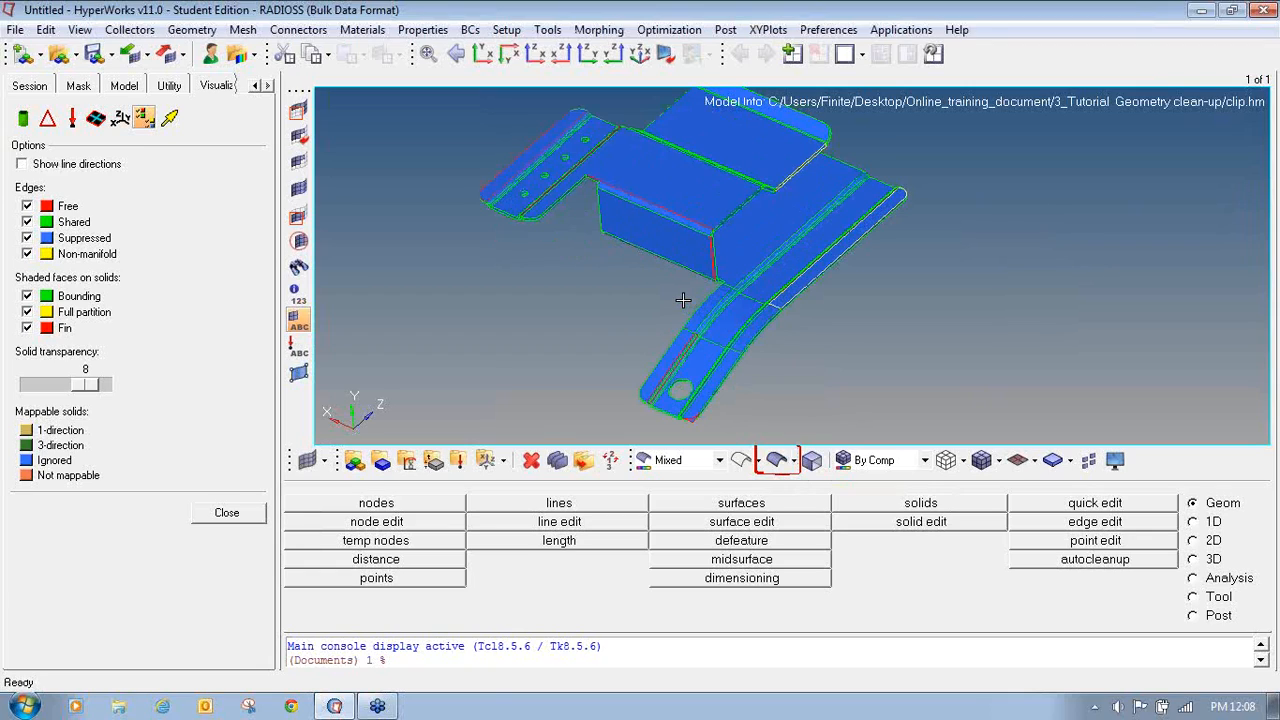
ctrl+scroll(683, 300, down, 1)
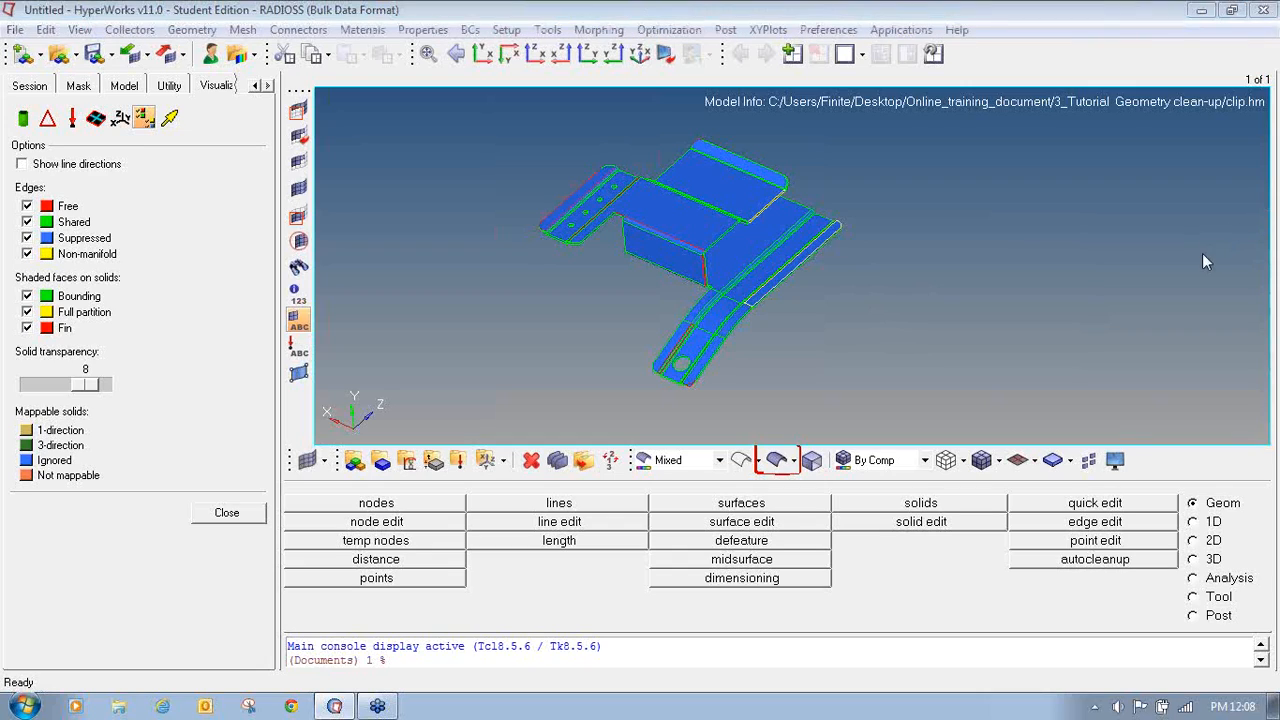
- Open the autocleanup panel and select all surfaces
mouse_move(1245, 492)
mouse_down()
mouse_move(1180, 494)
mouse_move(1224, 507)
mouse_move(1247, 490)
mouse_up()
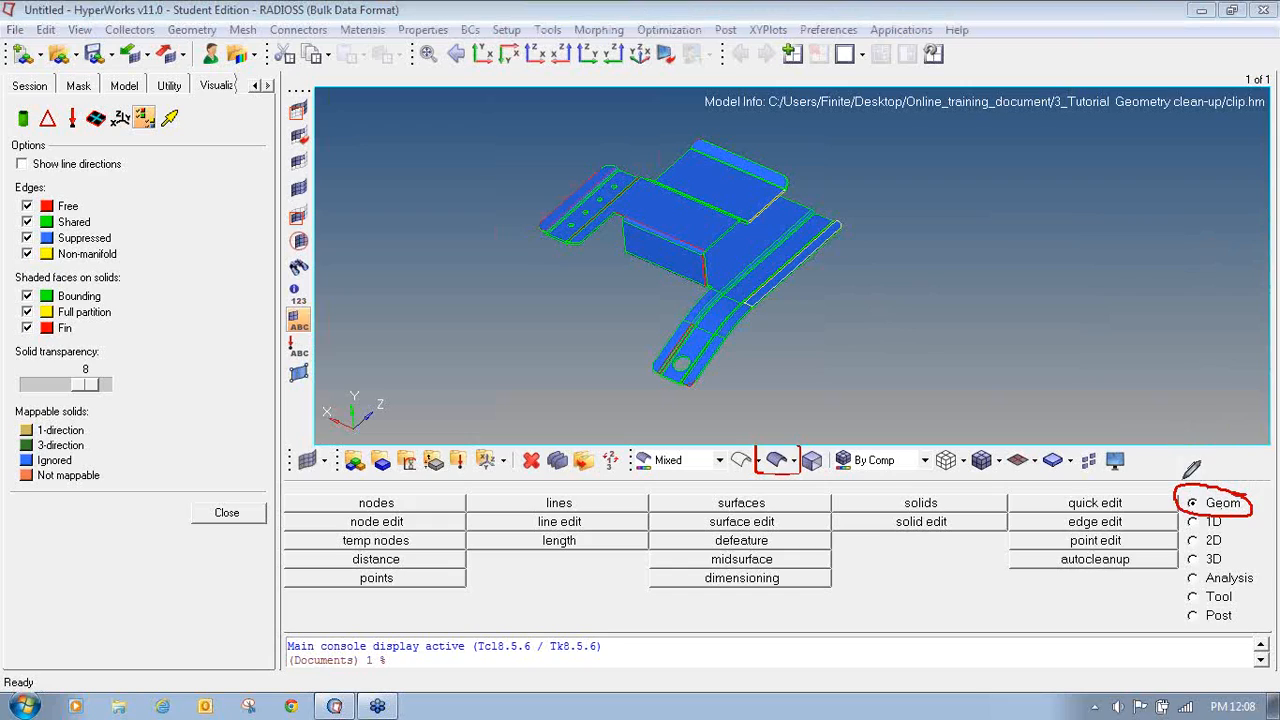
mouse_move(1123, 549)
mouse_down()
mouse_move(1067, 551)
mouse_move(1050, 568)
mouse_move(1100, 576)
mouse_move(1140, 560)
mouse_move(1120, 549)
mouse_up()
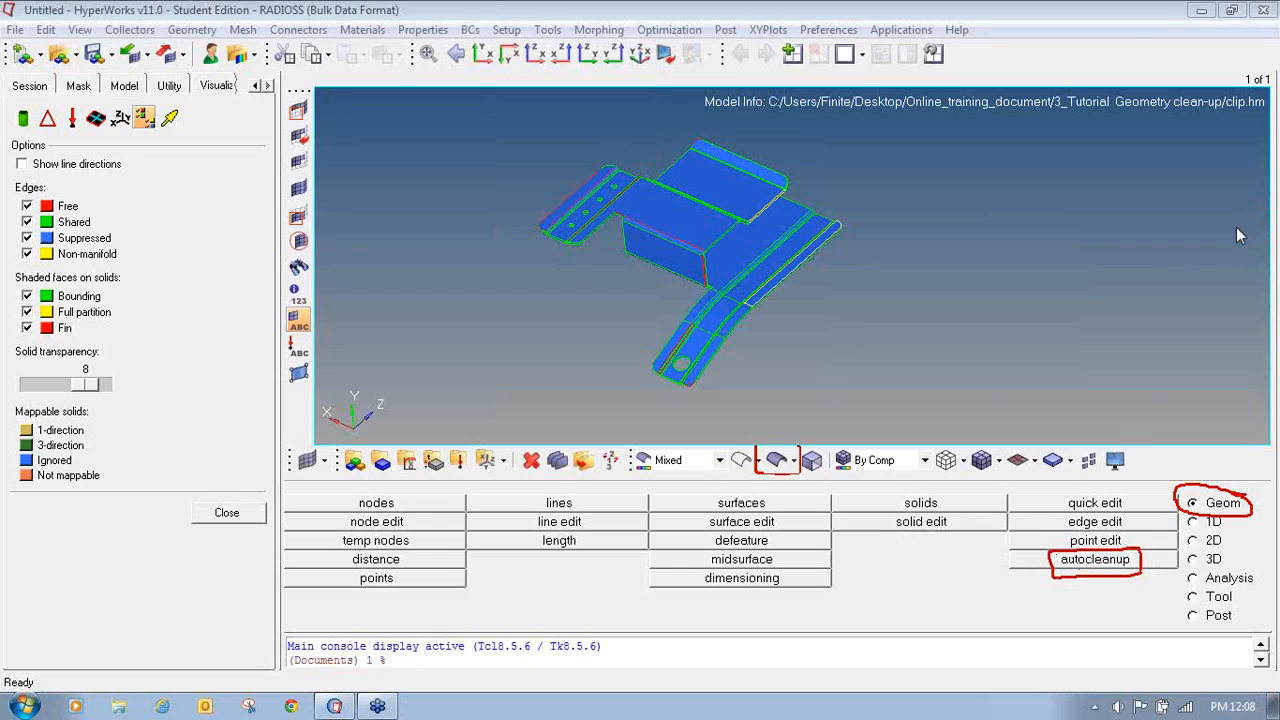
click(1074, 566)
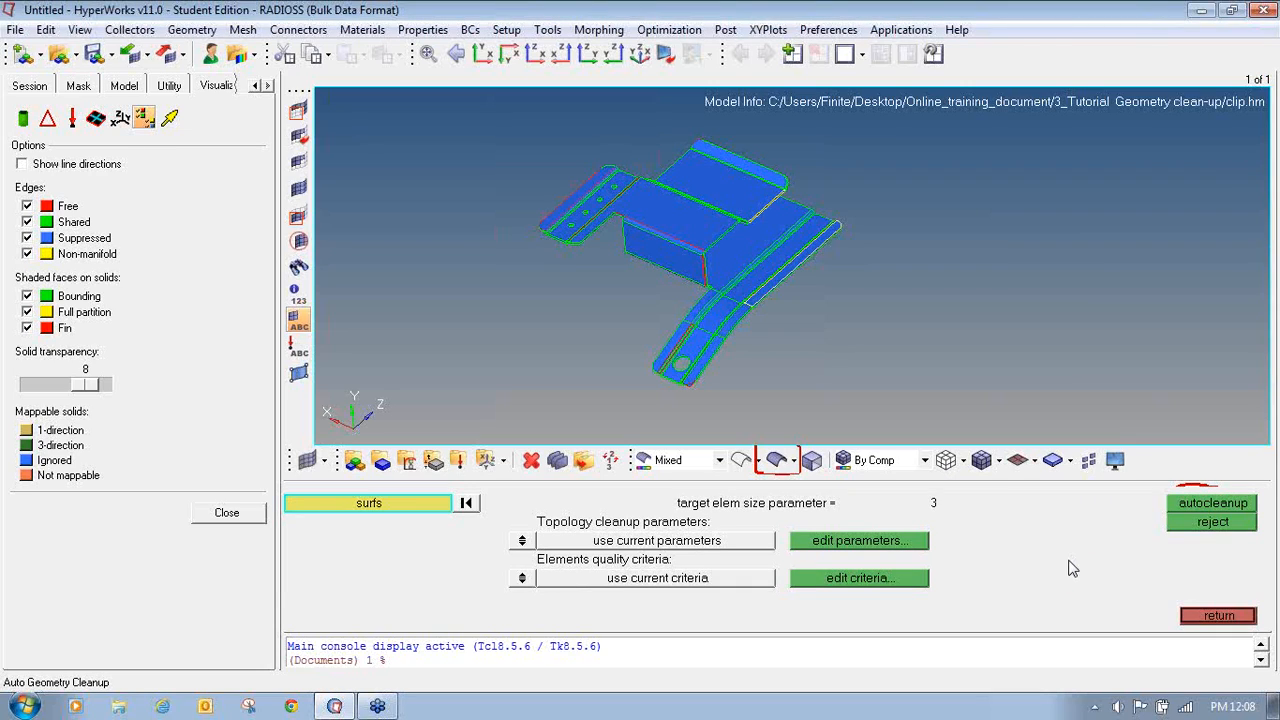
click(401, 504)
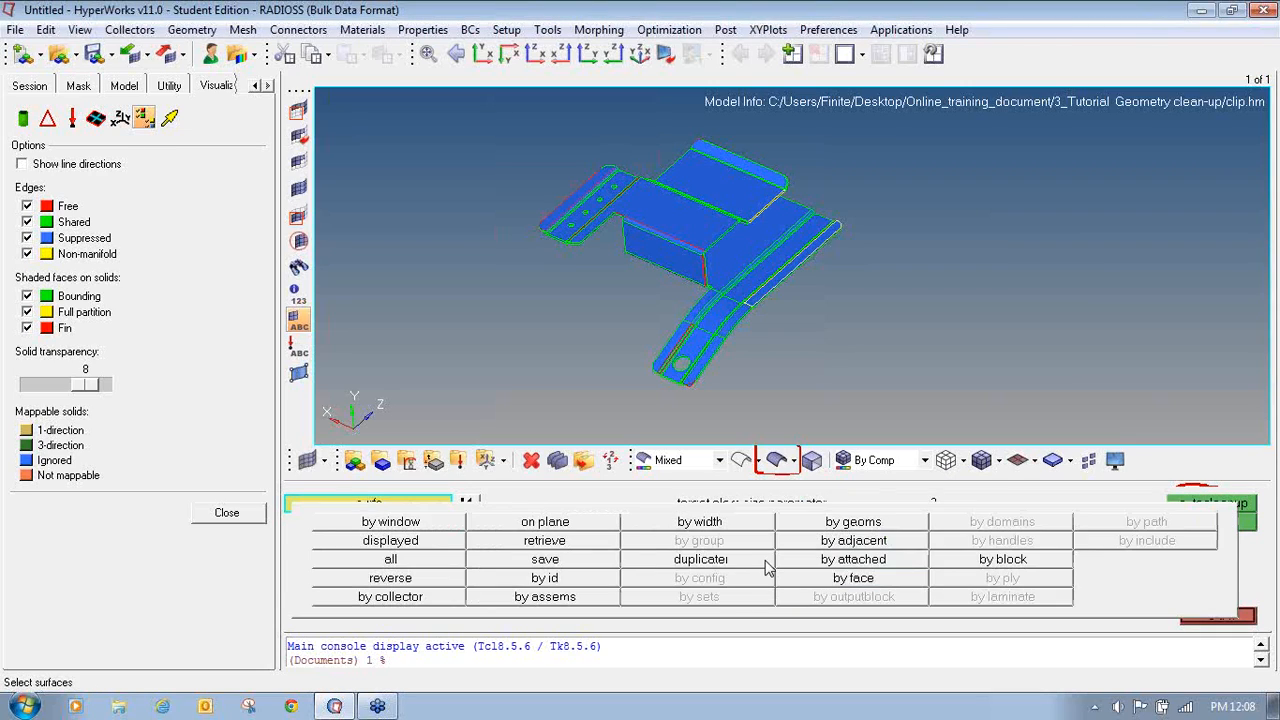
click(421, 558)
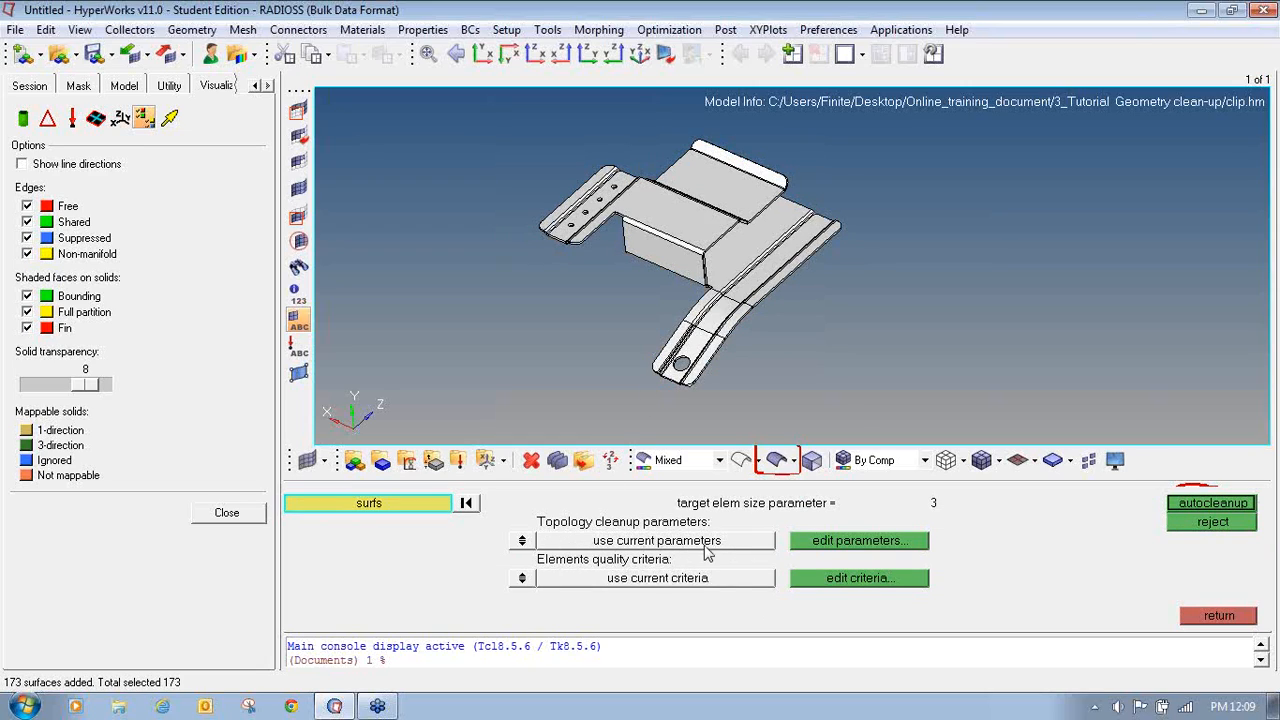
- Run autocleanup on the selected surfaces with the current parameters and criteria
click(1200, 505)
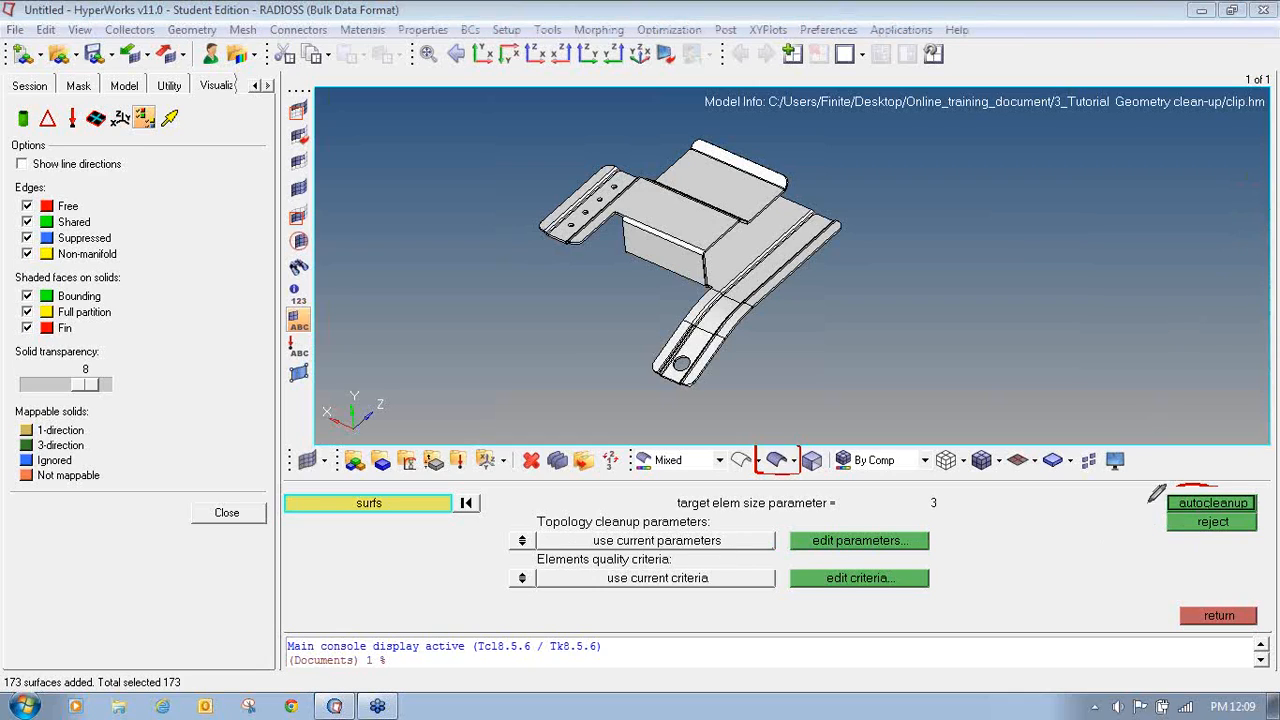
mouse_move(1186, 488)
mouse_down()
mouse_move(1160, 507)
mouse_move(1245, 511)
mouse_move(1263, 496)
mouse_move(1176, 490)
mouse_up()
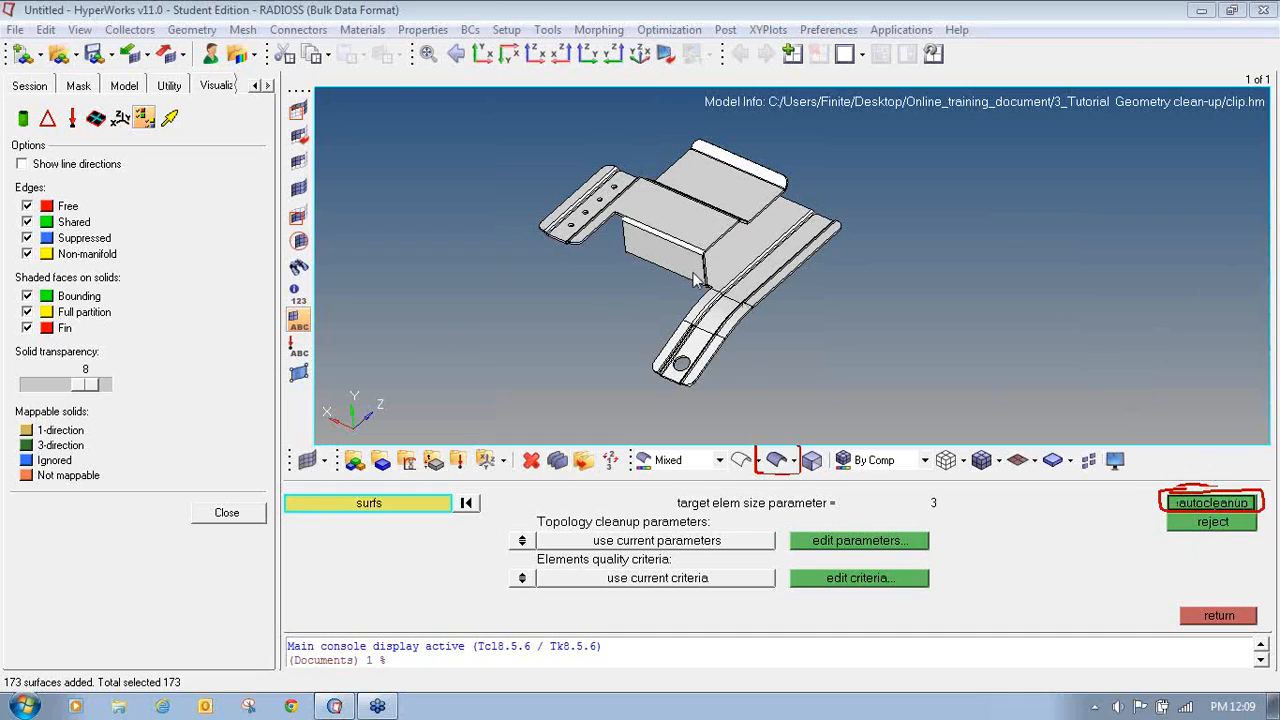
click(1234, 506)
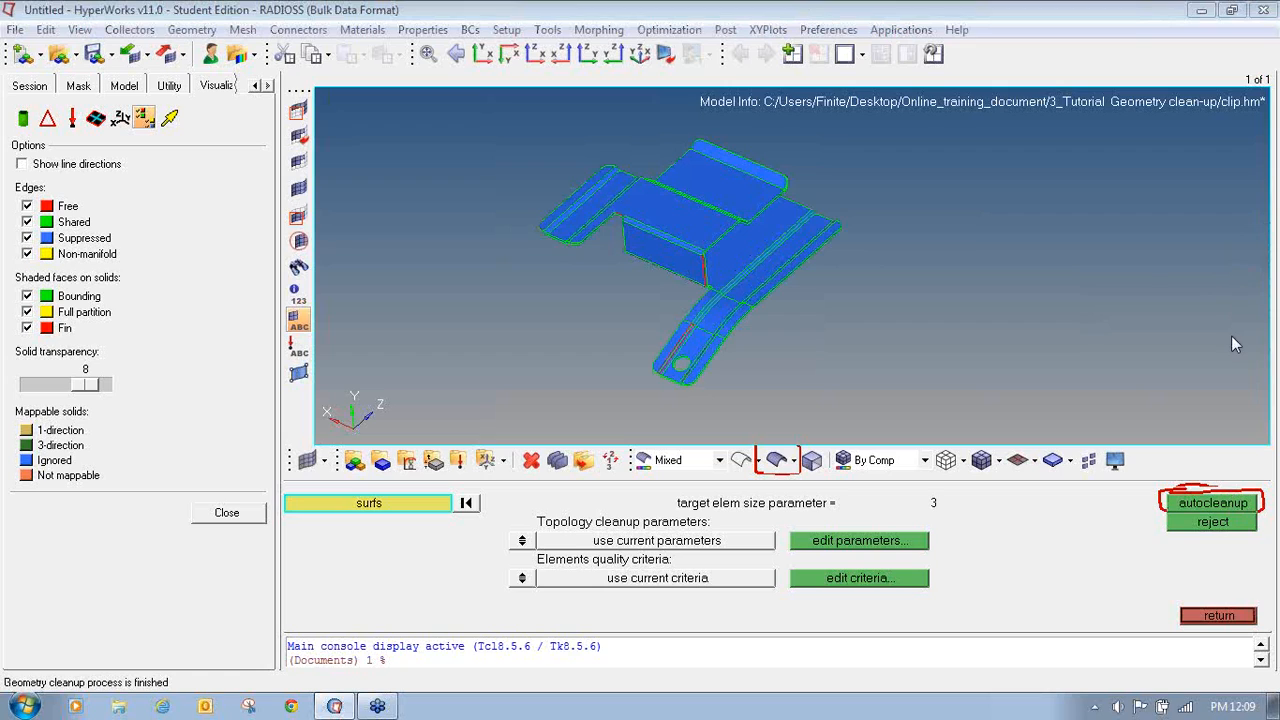
mouse_move(726, 337)
ctrl+mouse_down()
mouse_move(692, 320)
mouse_move(731, 320)
mouse_move(608, 247)
mouse_move(690, 285)
ctrl+mouse_up()
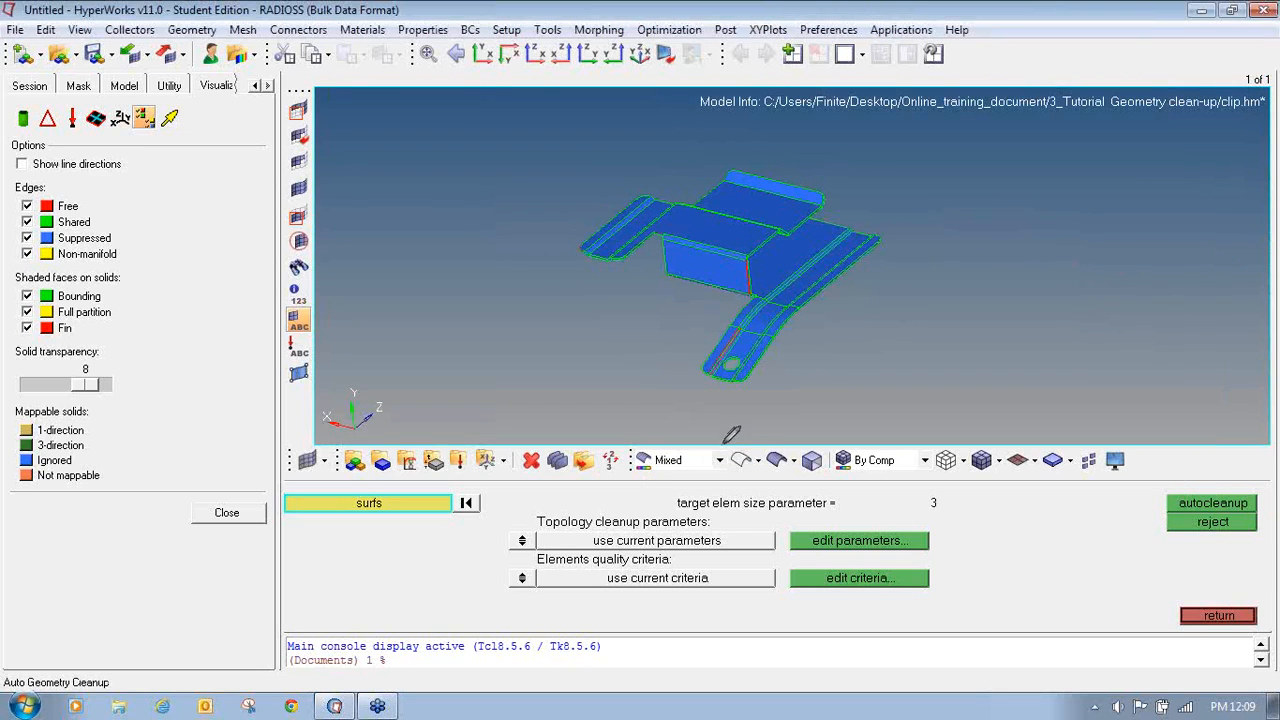
- Switch the geometry display to wireframe
mouse_move(724, 444)
mouse_down()
mouse_move(723, 476)
mouse_move(760, 478)
mouse_move(765, 446)
mouse_move(734, 443)
mouse_up()
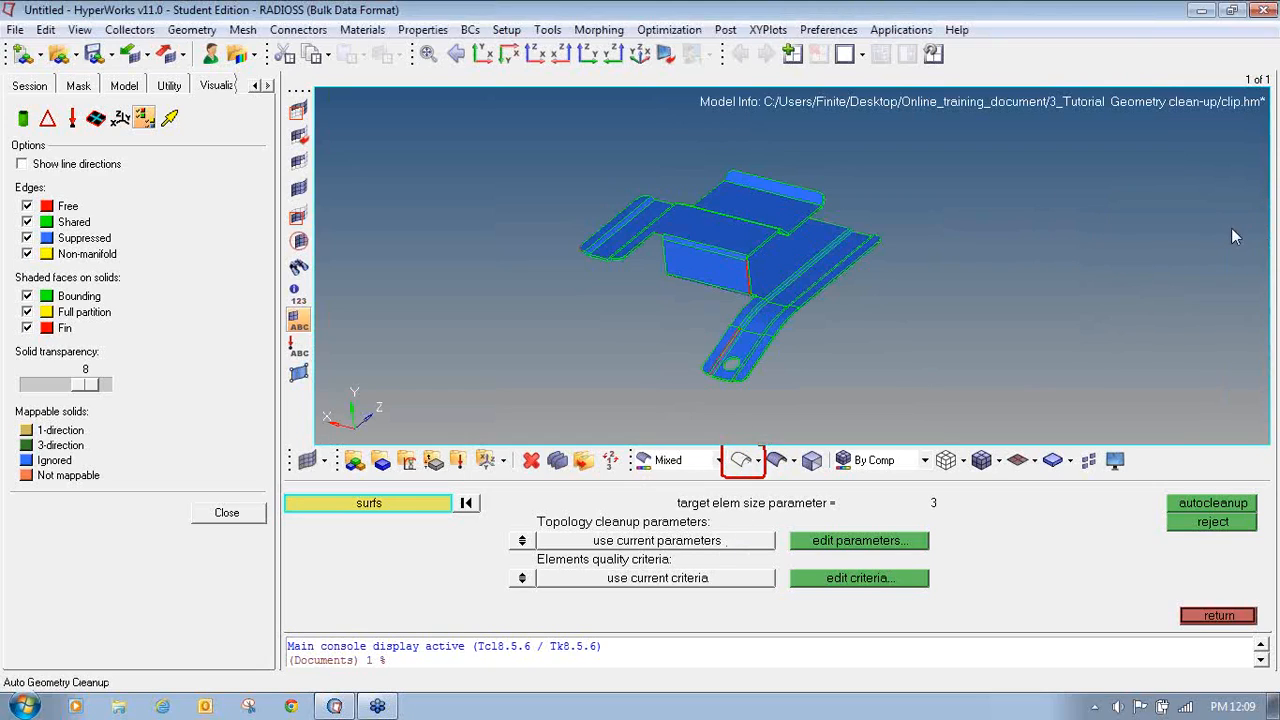
click(741, 462)
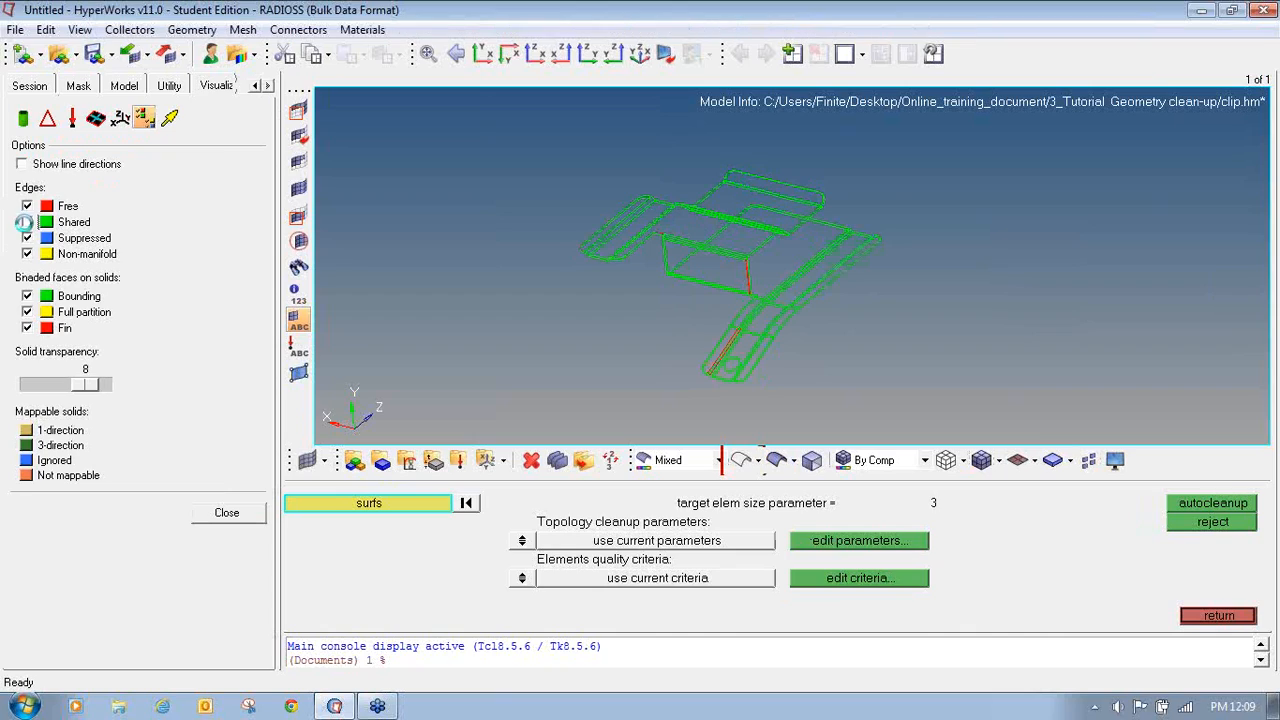
- Hide shared and suppressed edges so only free and non-manifold edges show, and leave the autocleanup panel
click(27, 223)
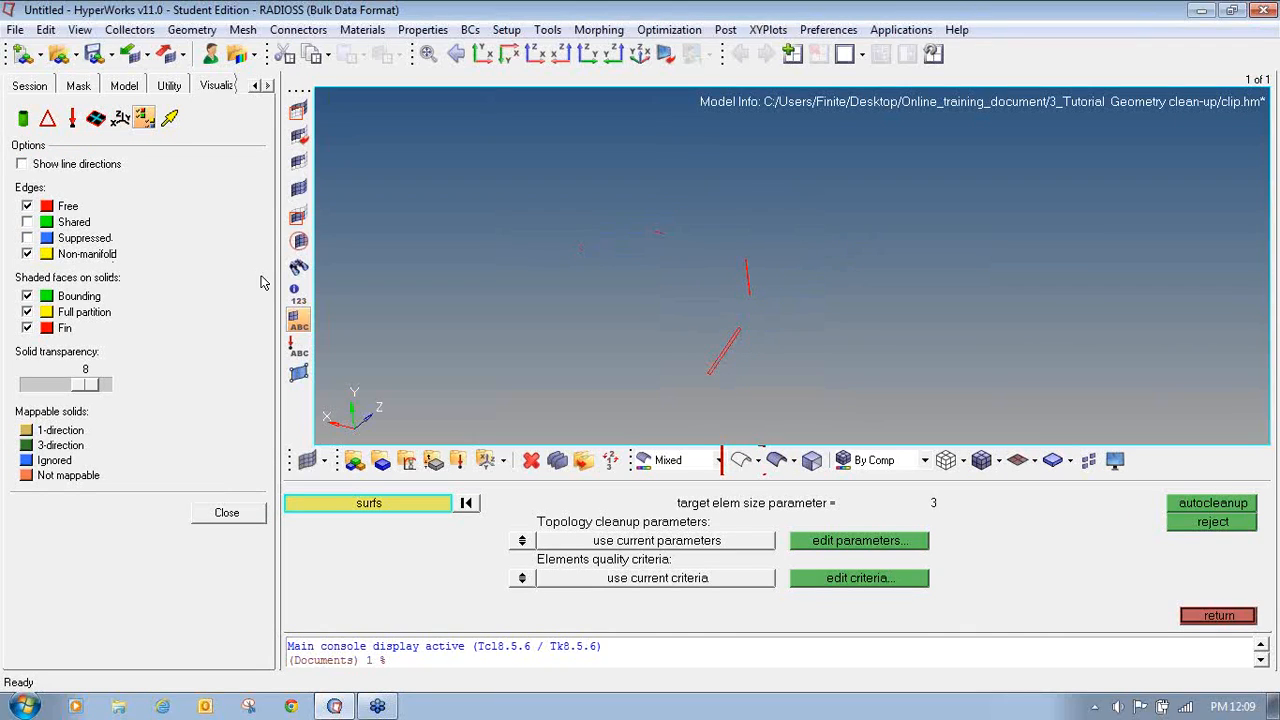
ctrl+right_drag(660, 310, 707, 287)
ctrl+drag(771, 331, 763, 323)
ctrl+scroll(677, 206, up, 3)
ctrl+scroll(677, 206, down, 2)
ctrl+right_drag(893, 306, 780, 267)
ctrl+scroll(845, 234, down, 4)
ctrl+scroll(738, 242, up, 4)
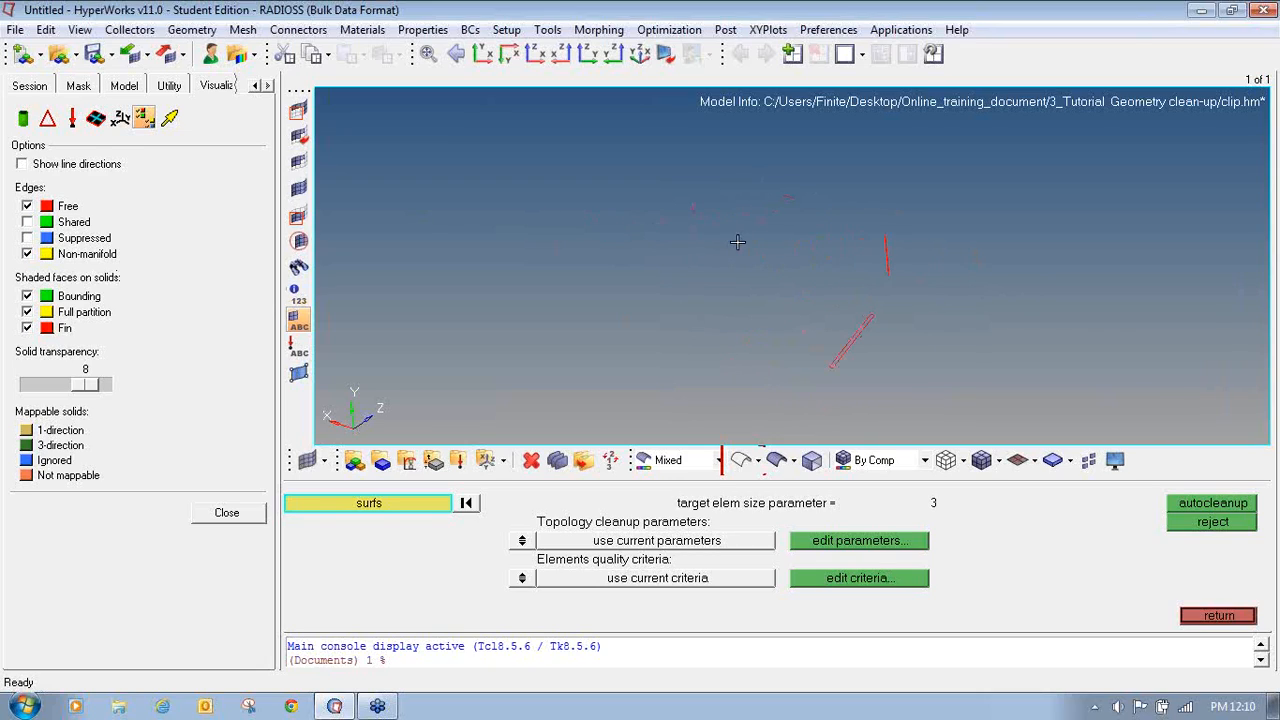
click(1214, 614)
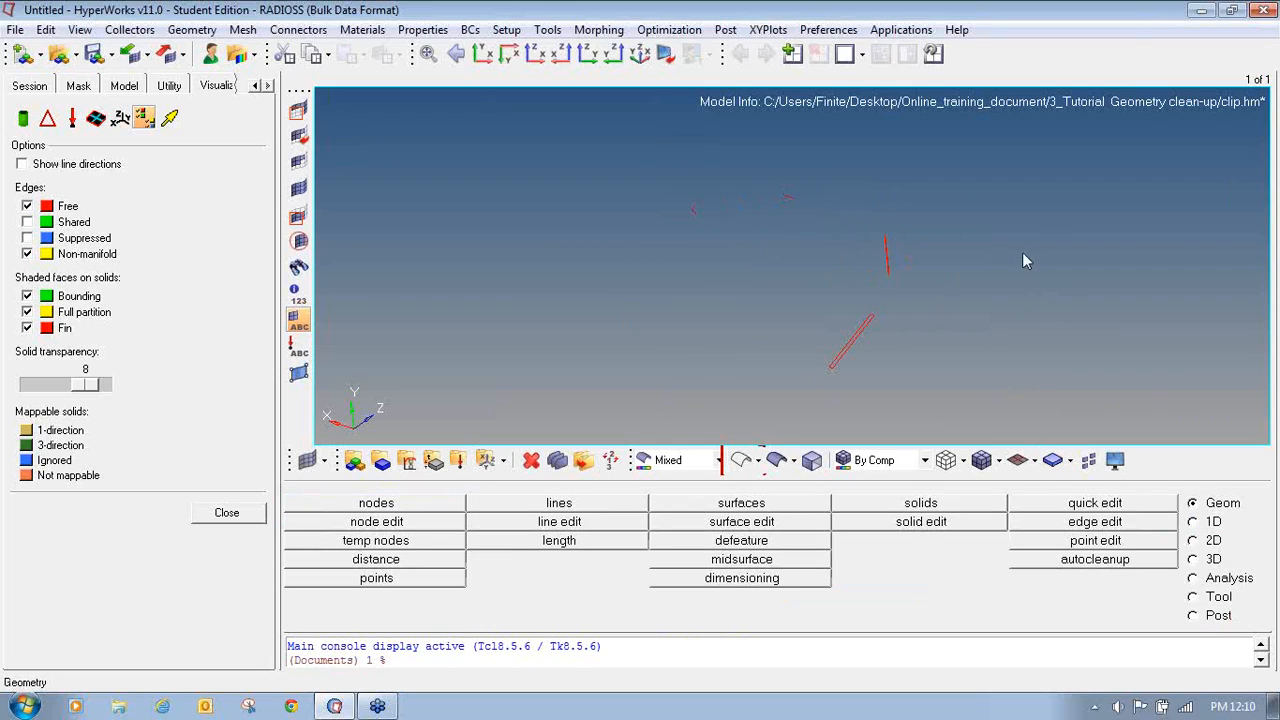
- Show shared and suppressed edges again and switch the display back to shaded surfaces with edges
click(27, 223)
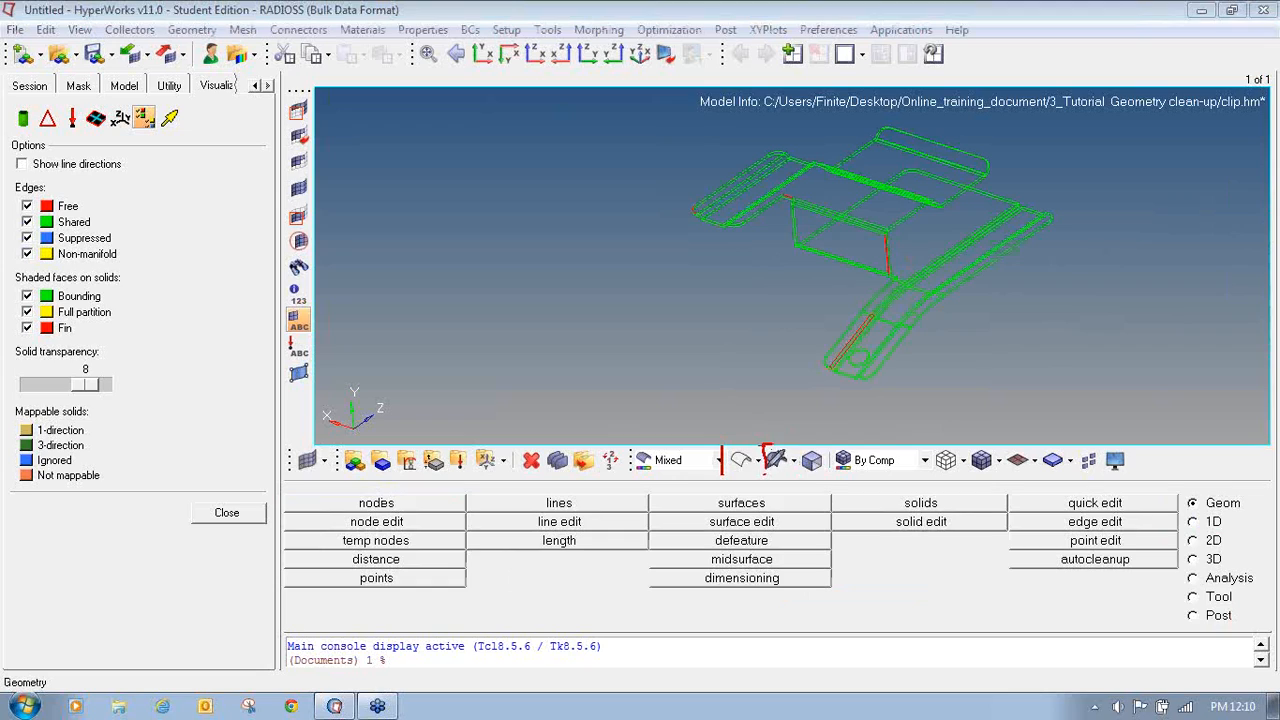
mouse_move(767, 450)
mouse_down()
mouse_move(800, 476)
mouse_move(786, 445)
mouse_move(769, 448)
mouse_up()
click(777, 461)
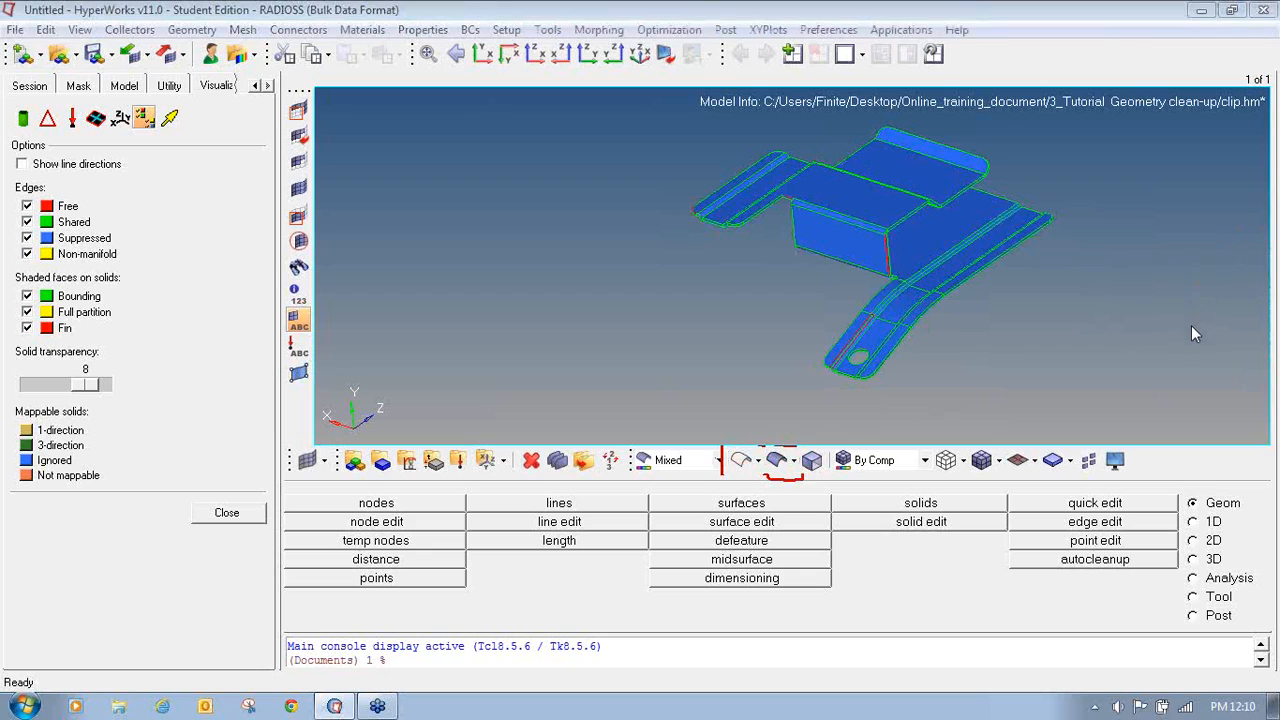
- Examine the remaining free edges around the clip's walls, flanges and slotted tab
ctrl+right_drag(963, 243, 859, 296)
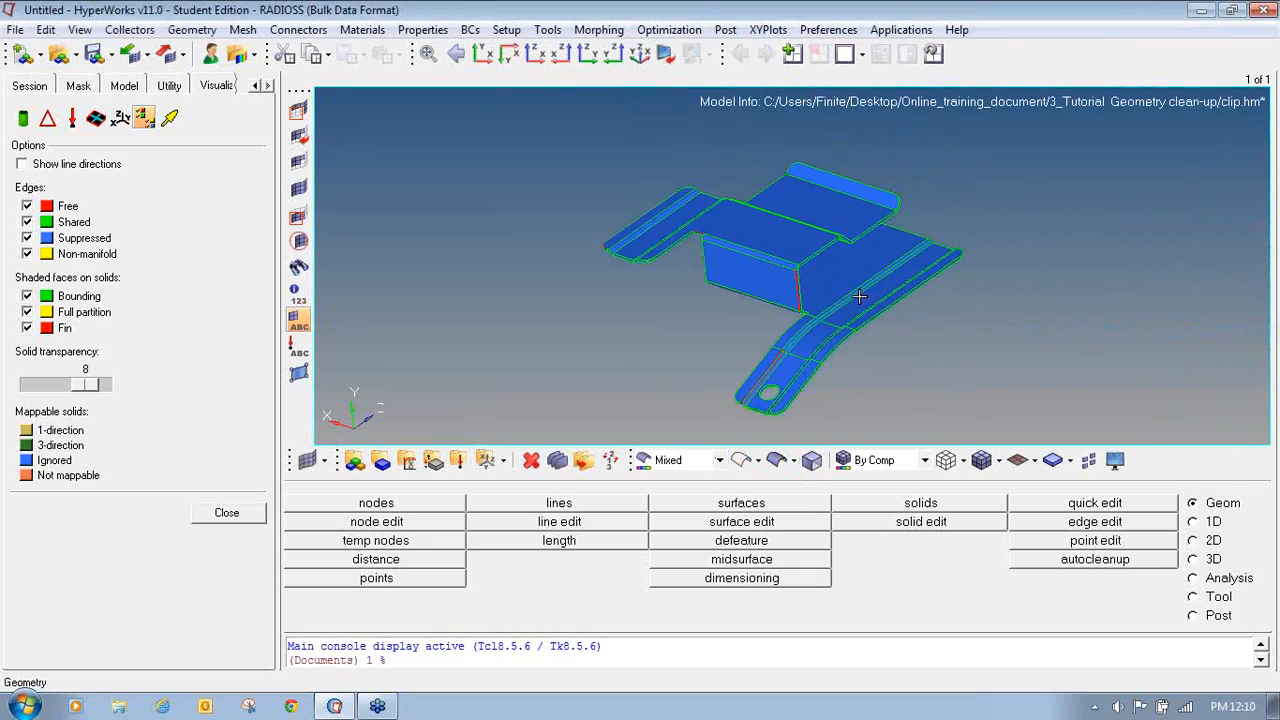
scroll(765, 370, up, 6)
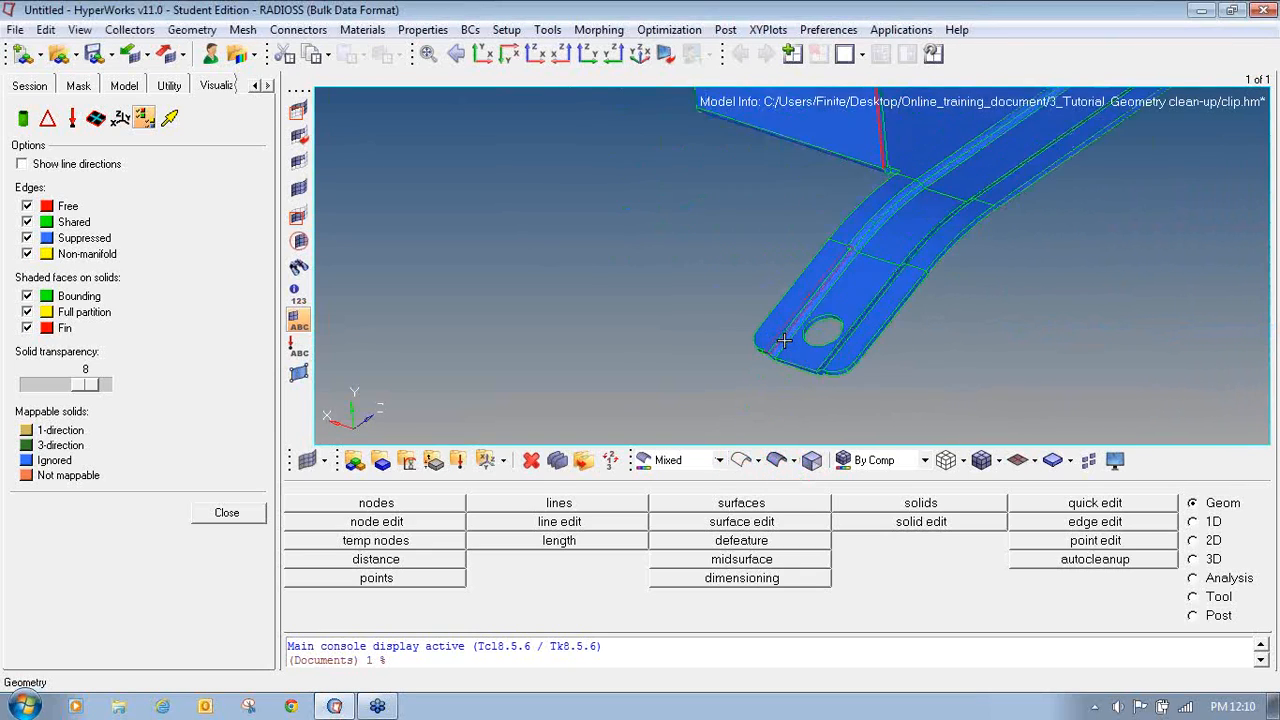
scroll(789, 299, up, 8)
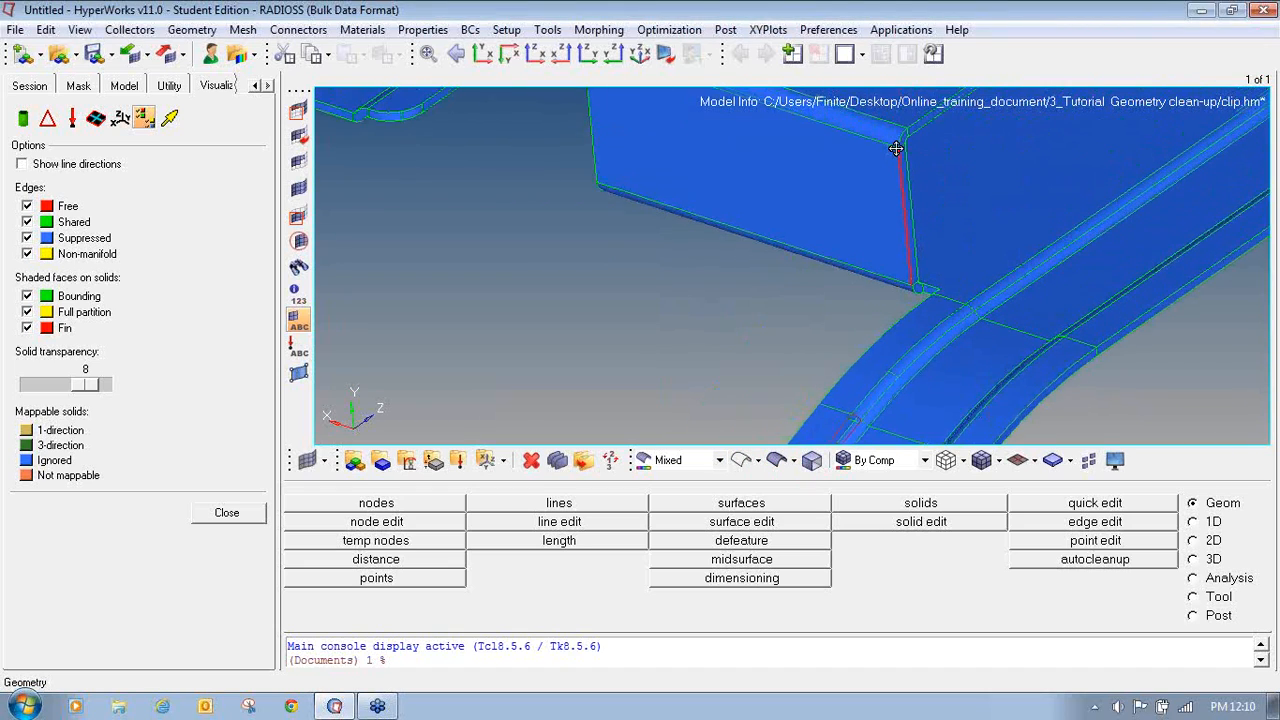
ctrl+scroll(709, 197, up, 2)
ctrl+scroll(682, 213, down, 3)
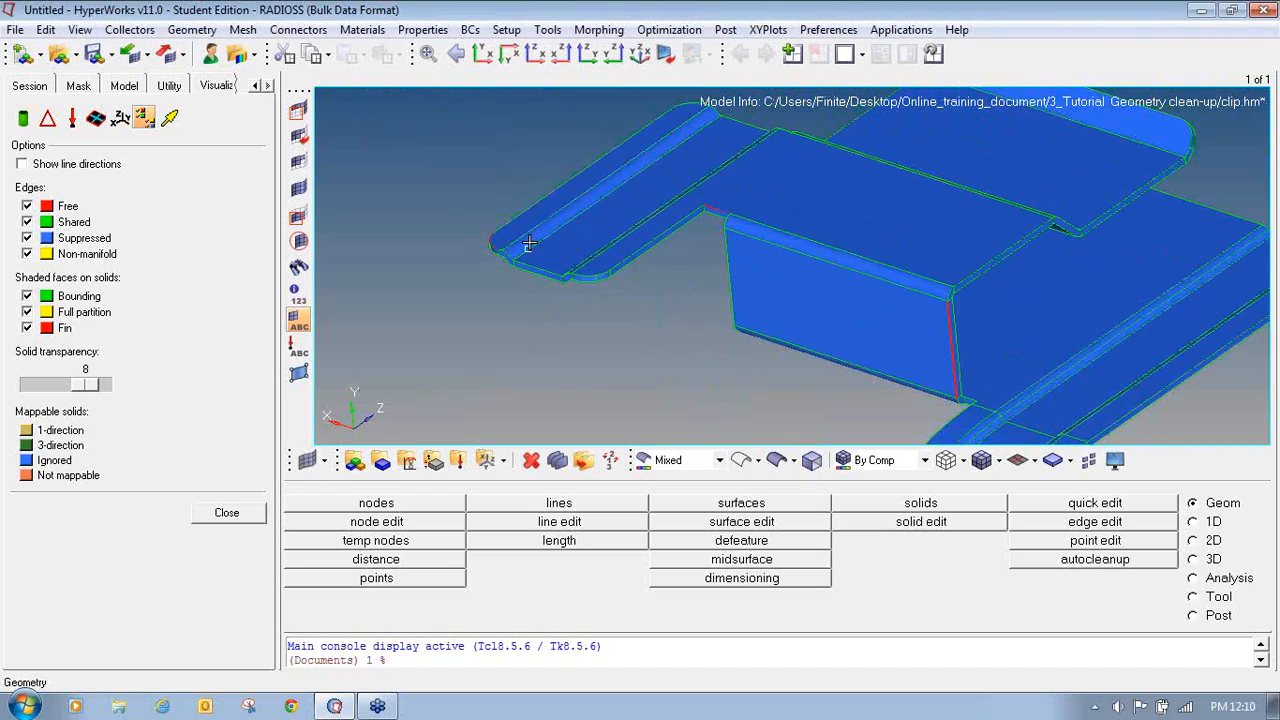
mouse_move(528, 248)
ctrl+mouse_down()
mouse_move(543, 262)
mouse_move(655, 243)
ctrl+mouse_up()
ctrl+scroll(494, 247, up, 9)
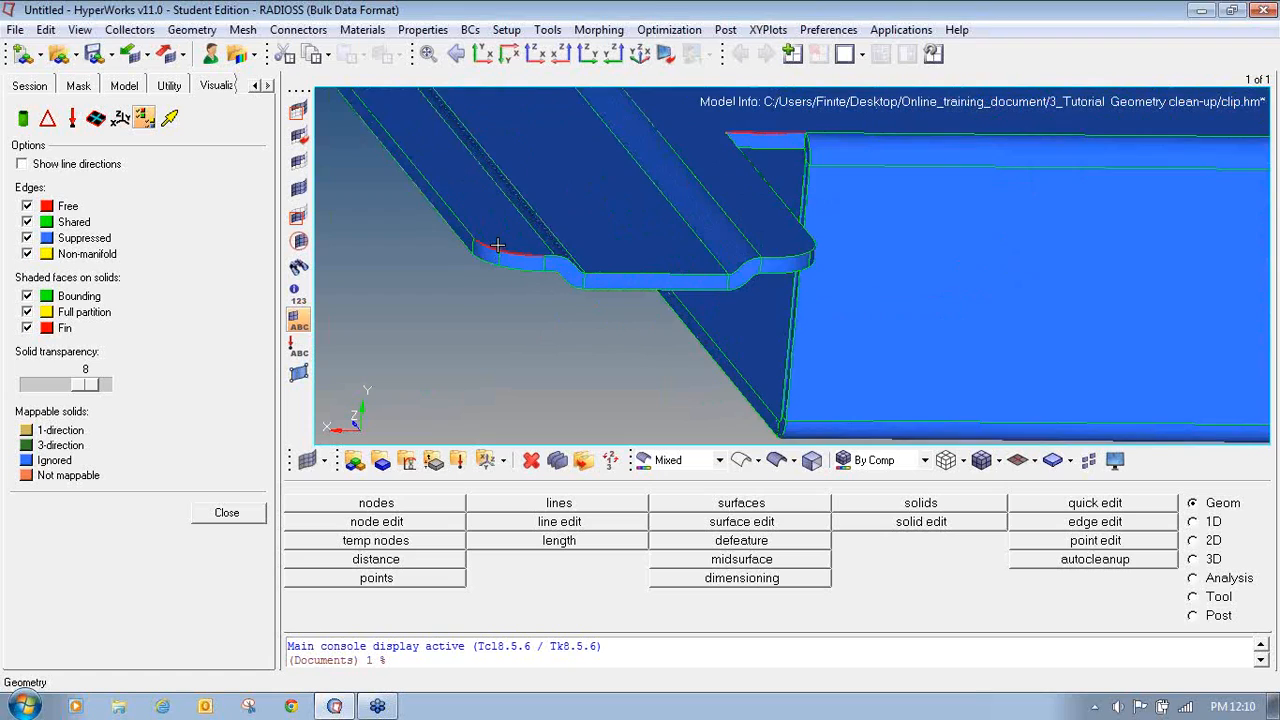
ctrl+scroll(600, 268, down, 9)
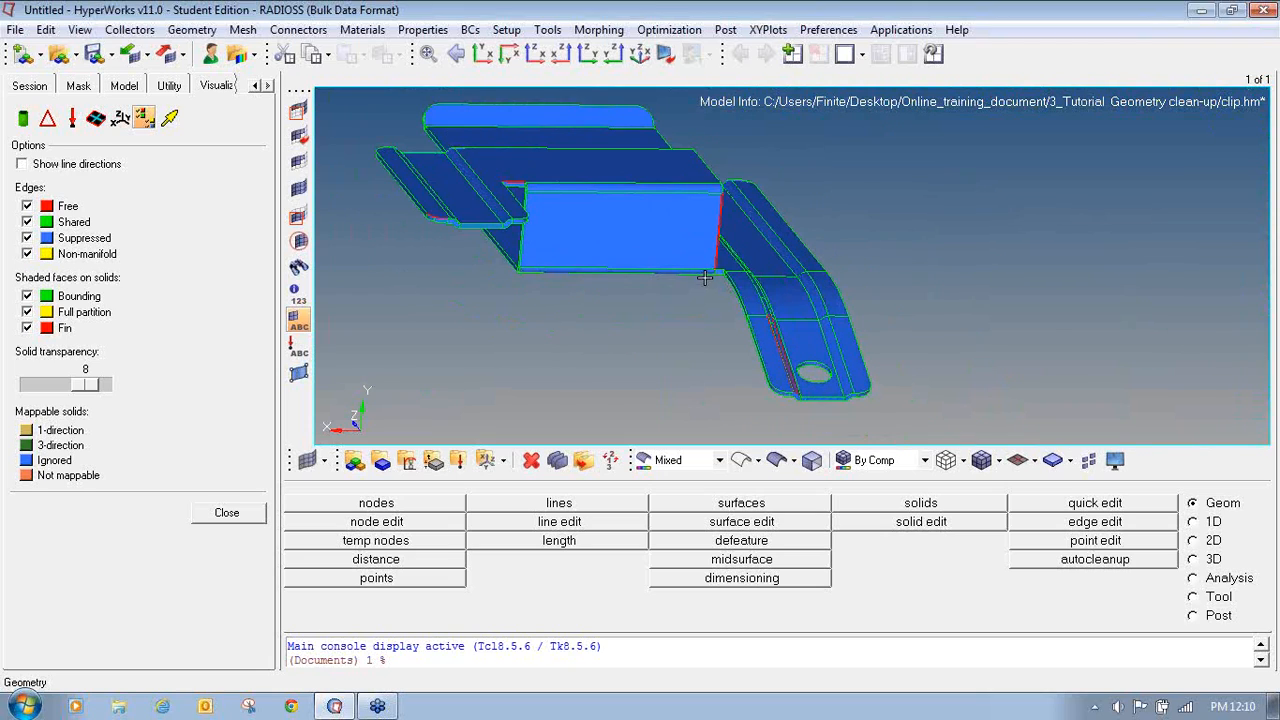
mouse_move(803, 308)
ctrl+mouse_down()
mouse_move(570, 308)
mouse_move(623, 333)
ctrl+mouse_up()
ctrl+scroll(740, 310, up, 2)
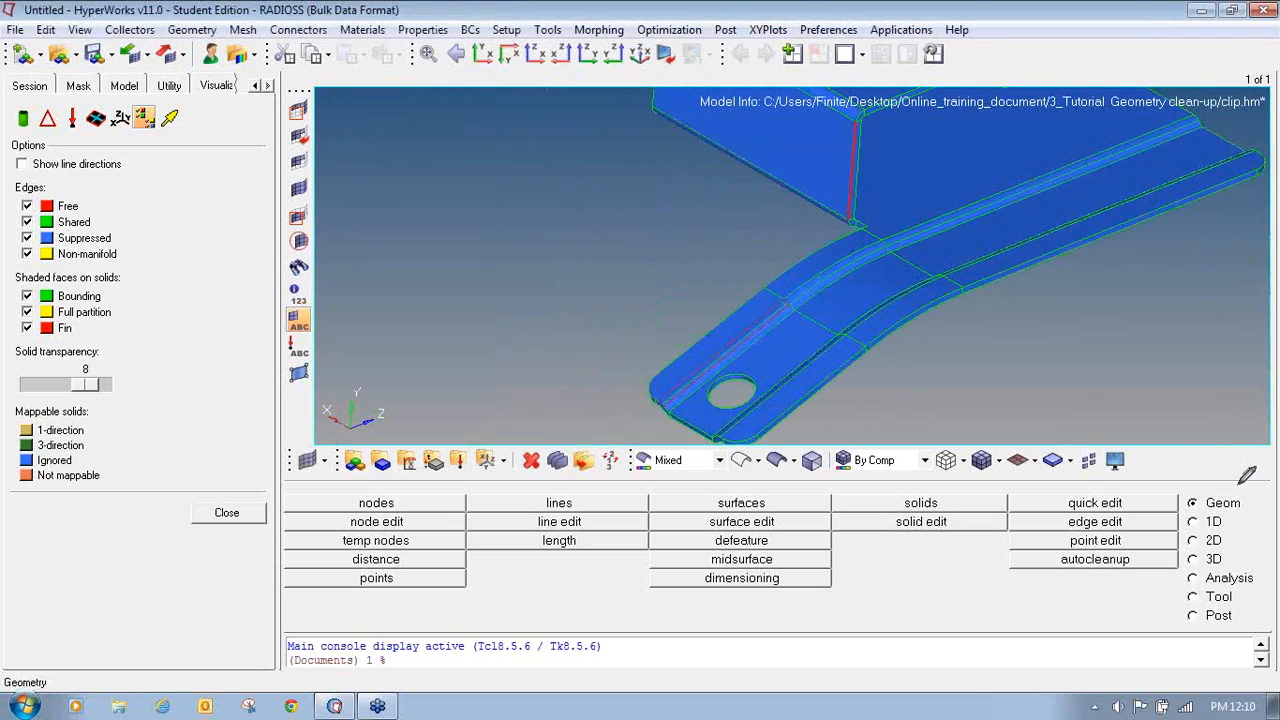
mouse_move(1184, 490)
mouse_down()
mouse_move(1183, 505)
mouse_move(1230, 511)
mouse_move(1260, 490)
mouse_move(1205, 491)
mouse_up()
mouse_move(1080, 495)
mouse_down()
mouse_move(1056, 509)
mouse_move(1106, 510)
mouse_move(1138, 490)
mouse_move(1062, 495)
mouse_up()
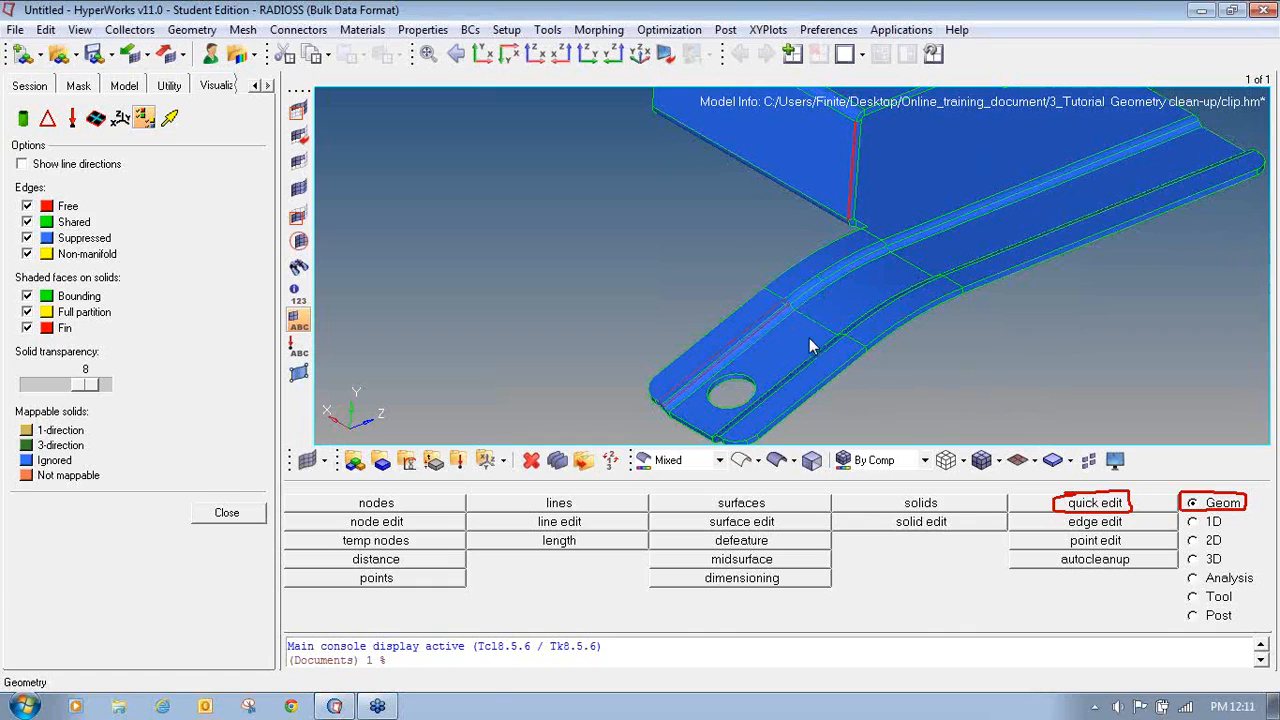
- Open quick edit and create a filler surface on the free edge along the tab's ridge
click(1097, 506)
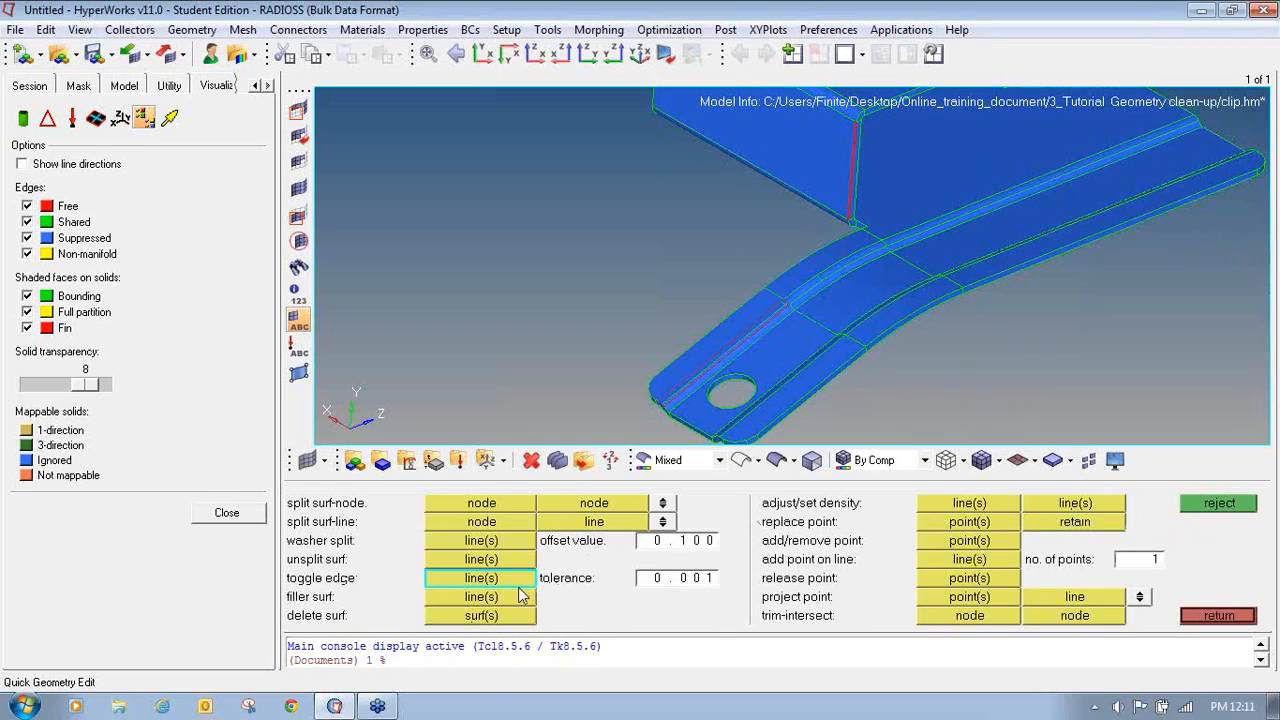
scroll(744, 381, up, 4)
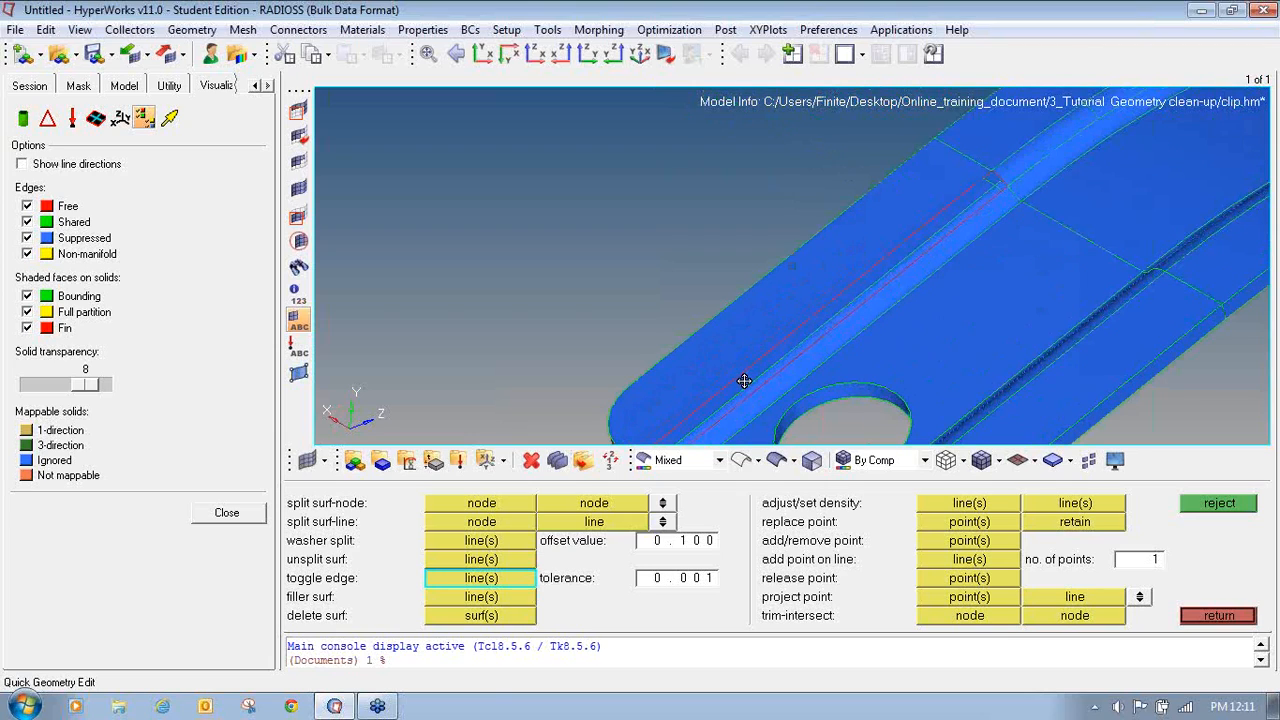
ctrl+drag(768, 358, 986, 285)
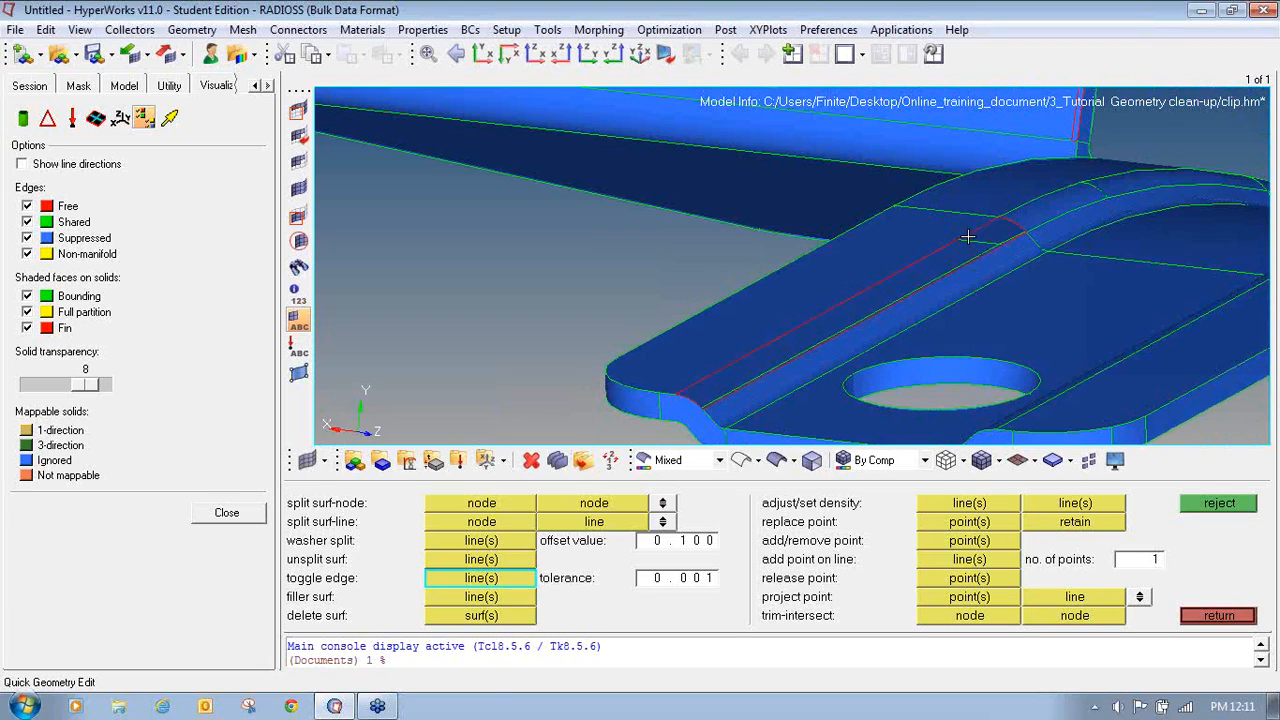
ctrl+click(799, 358)
ctrl+drag(793, 379, 851, 374)
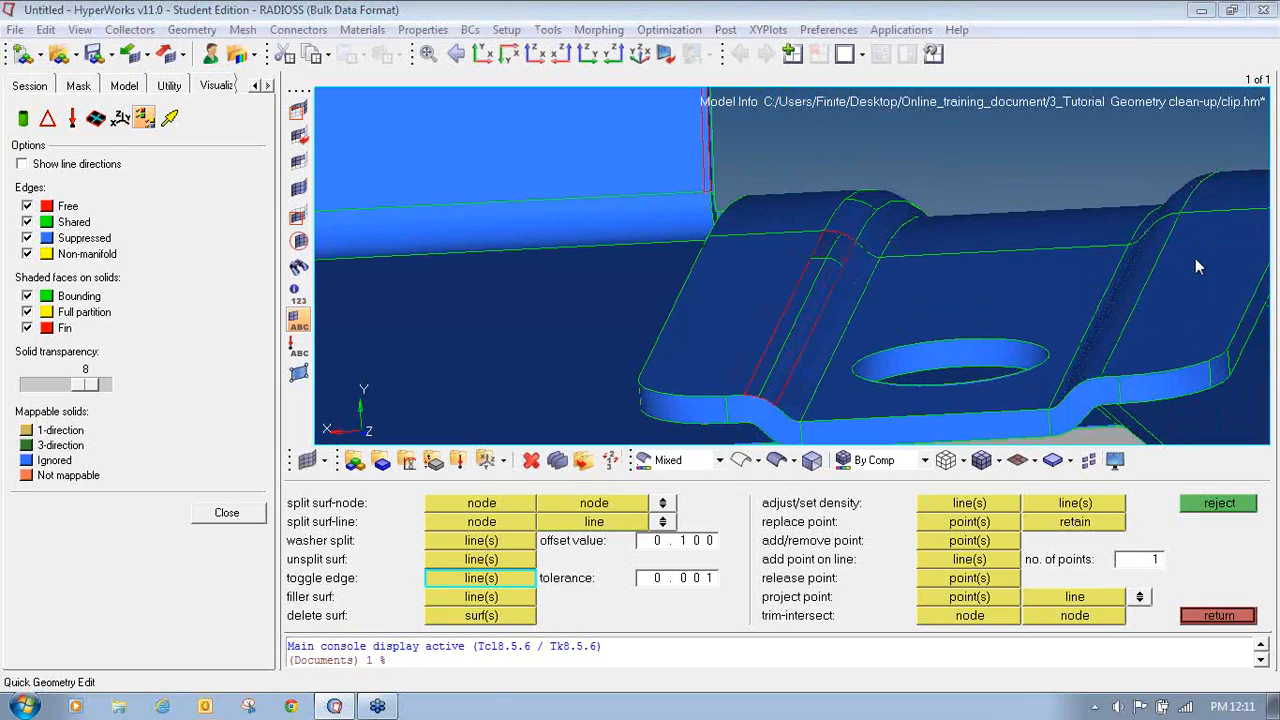
mouse_move(335, 593)
mouse_down()
mouse_move(284, 582)
mouse_move(338, 610)
mouse_move(352, 572)
mouse_move(333, 586)
mouse_up()
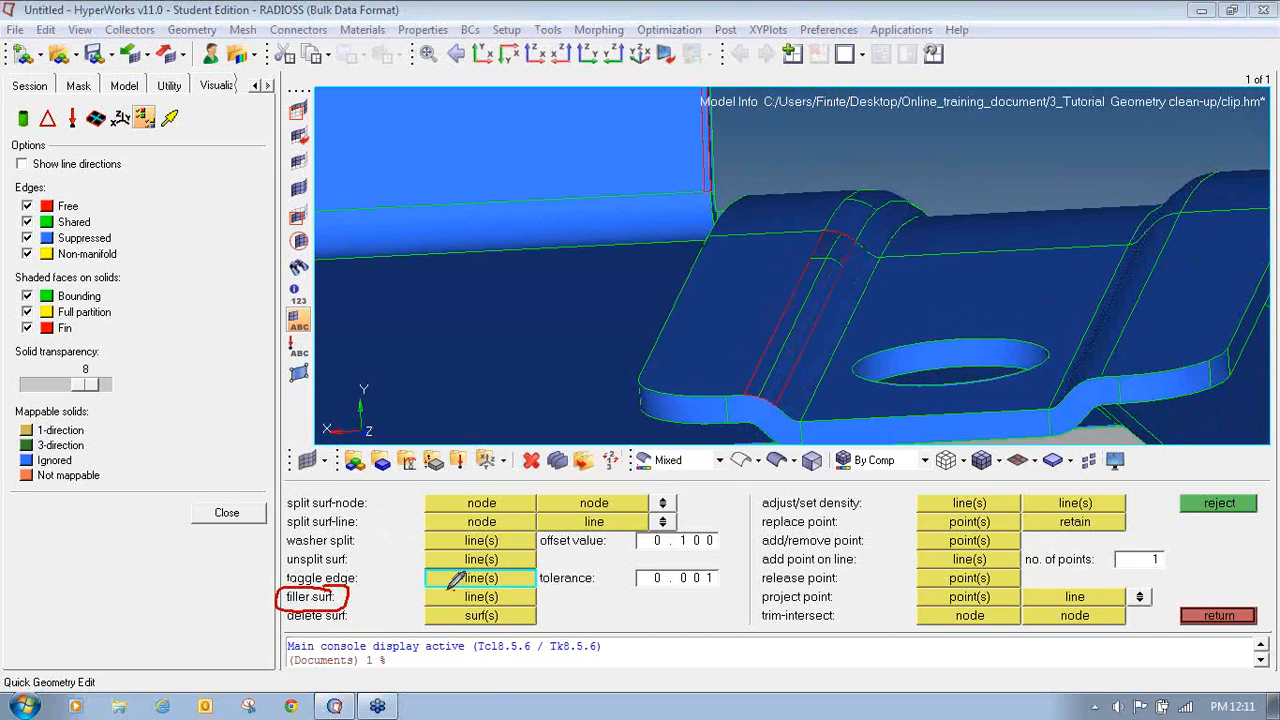
mouse_move(452, 580)
mouse_down()
mouse_move(425, 598)
mouse_move(505, 606)
mouse_move(535, 592)
mouse_move(487, 578)
mouse_up()
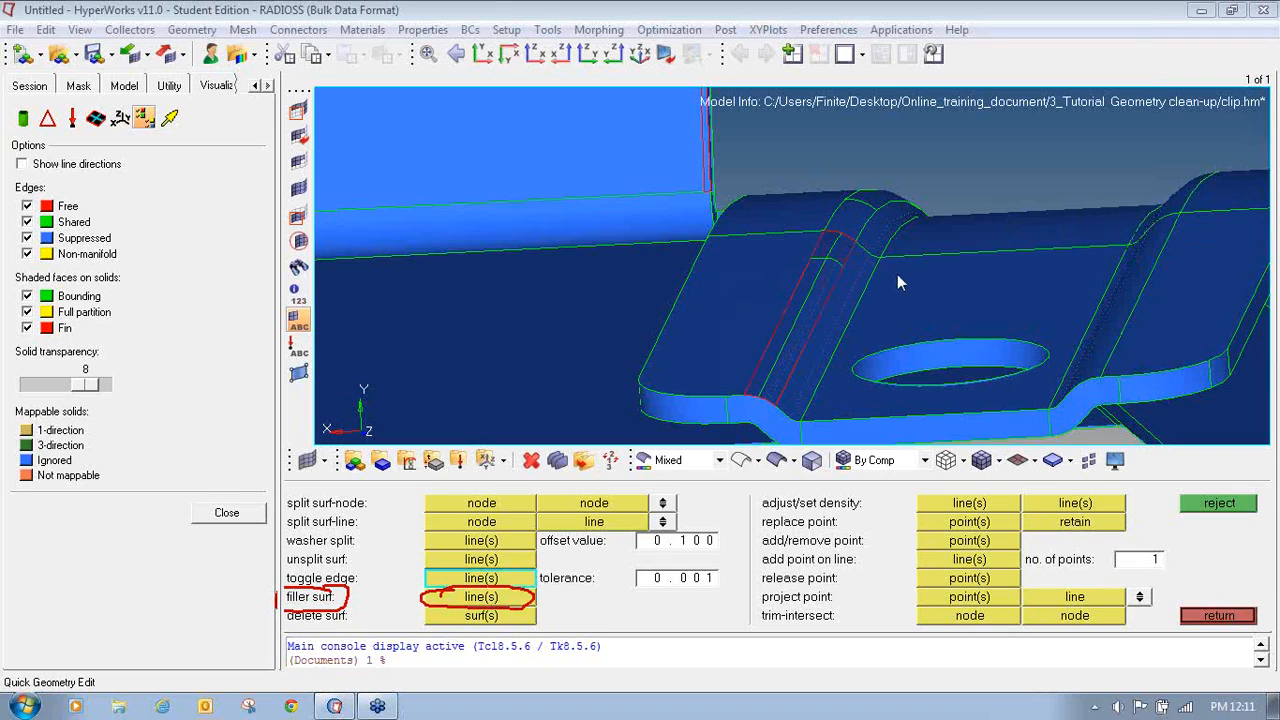
click(452, 600)
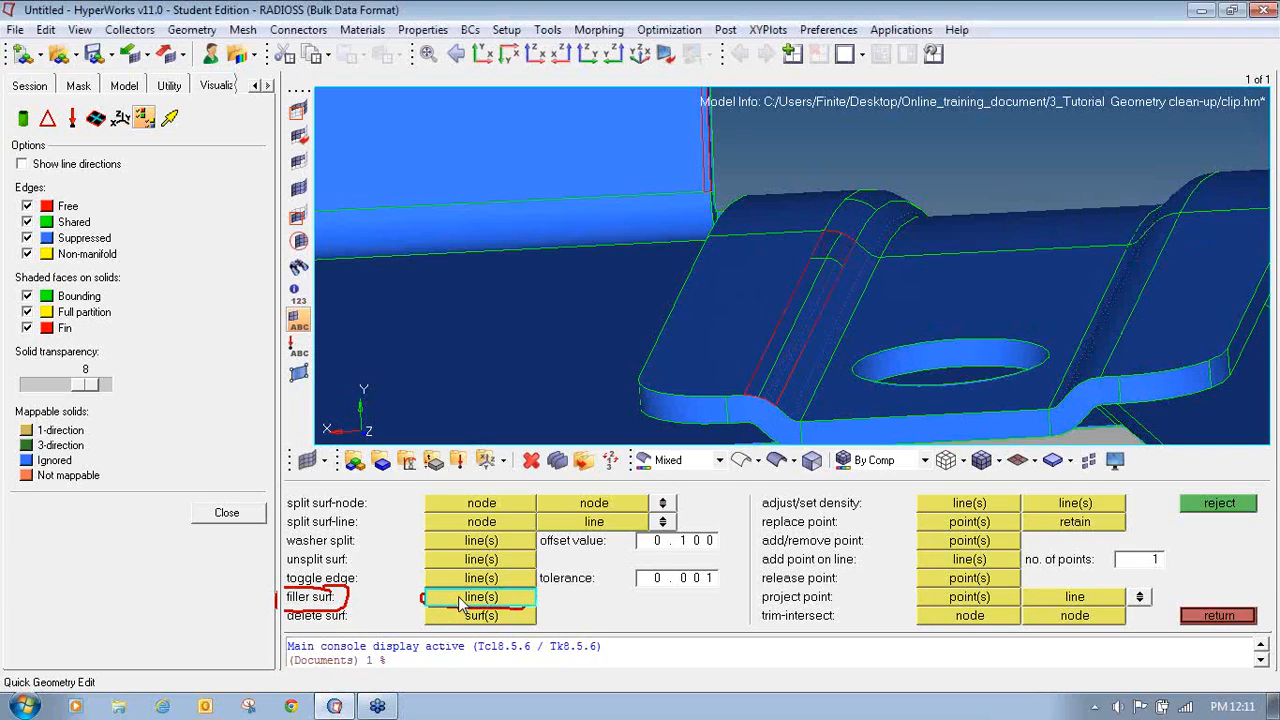
click(797, 284)
- Create a filler surface on the free edge at the corner of the clip's wall
ctrl+scroll(819, 273, down, 3)
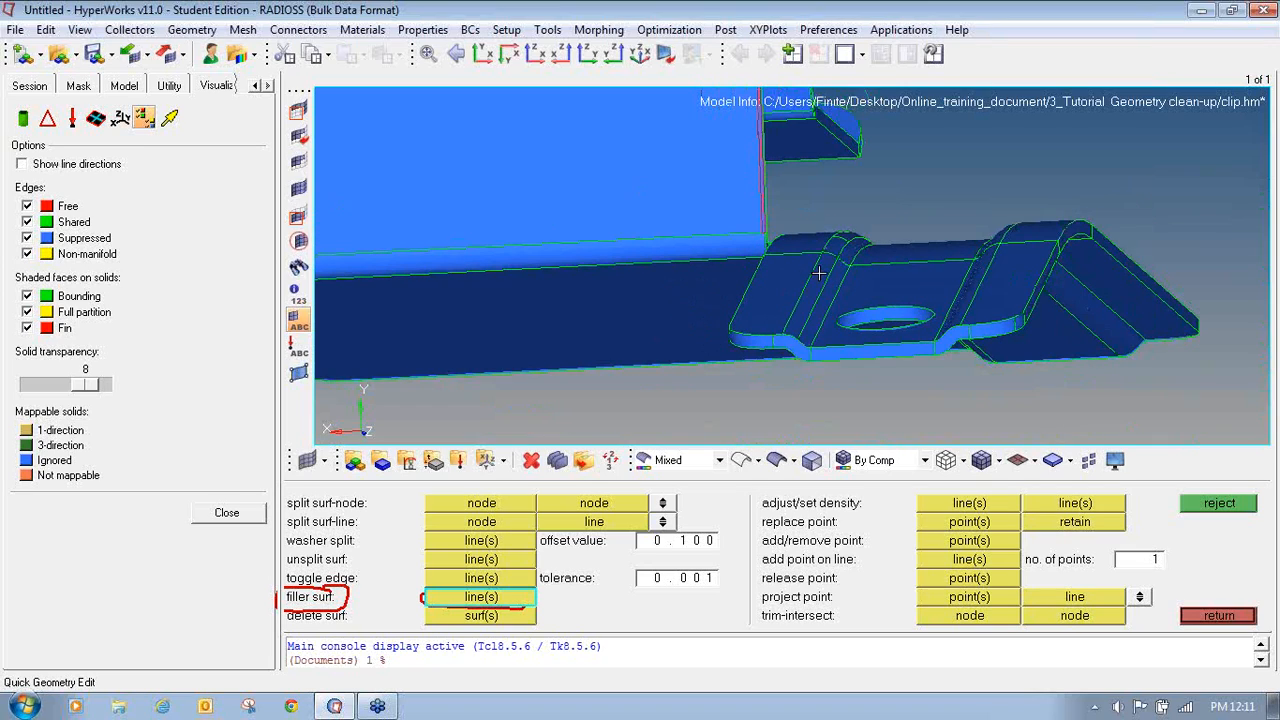
ctrl+drag(804, 303, 738, 248)
ctrl+scroll(818, 224, up, 4)
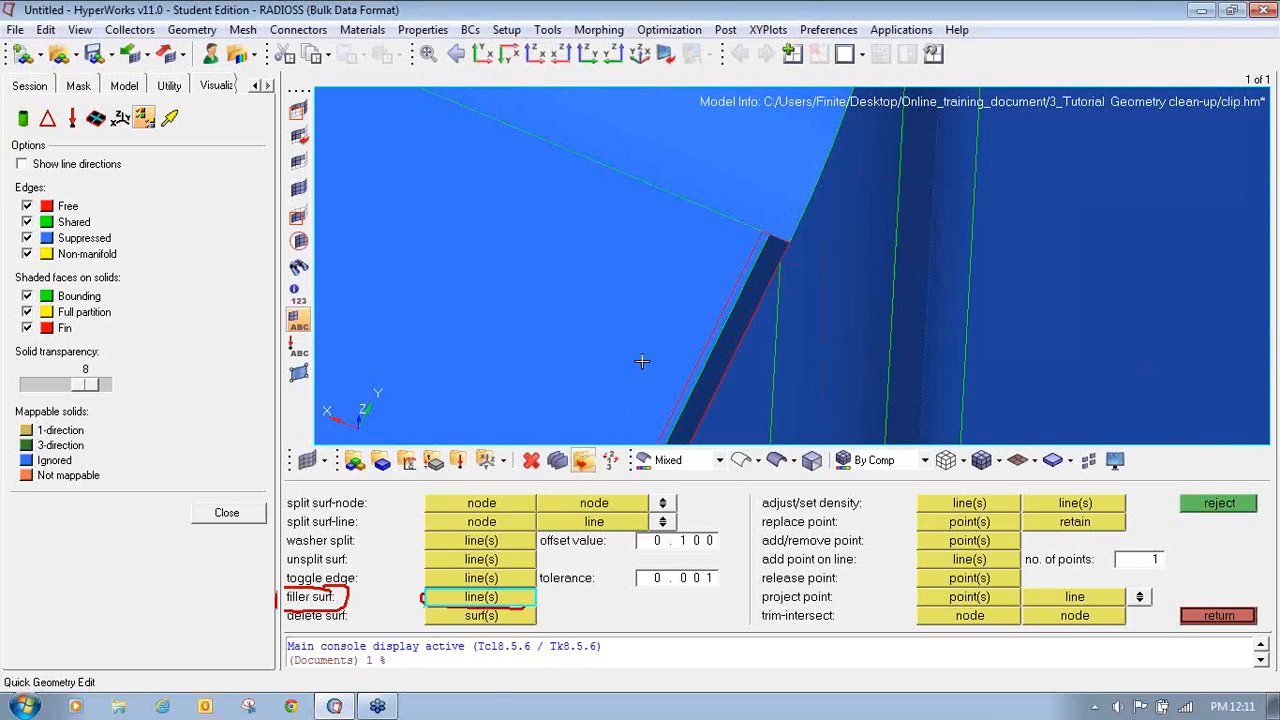
click(746, 264)
- Examine the free edge running along the top of the clip's wall
ctrl+scroll(734, 273, down, 3)
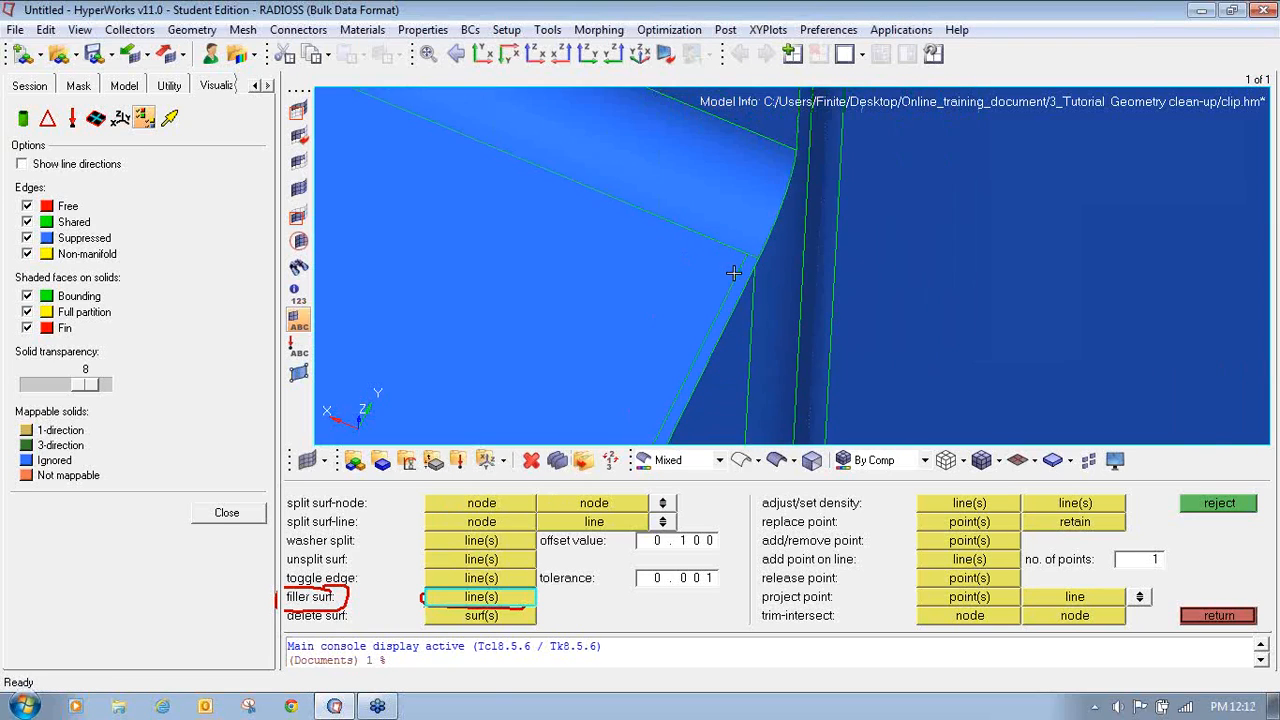
scroll(734, 273, down, 6)
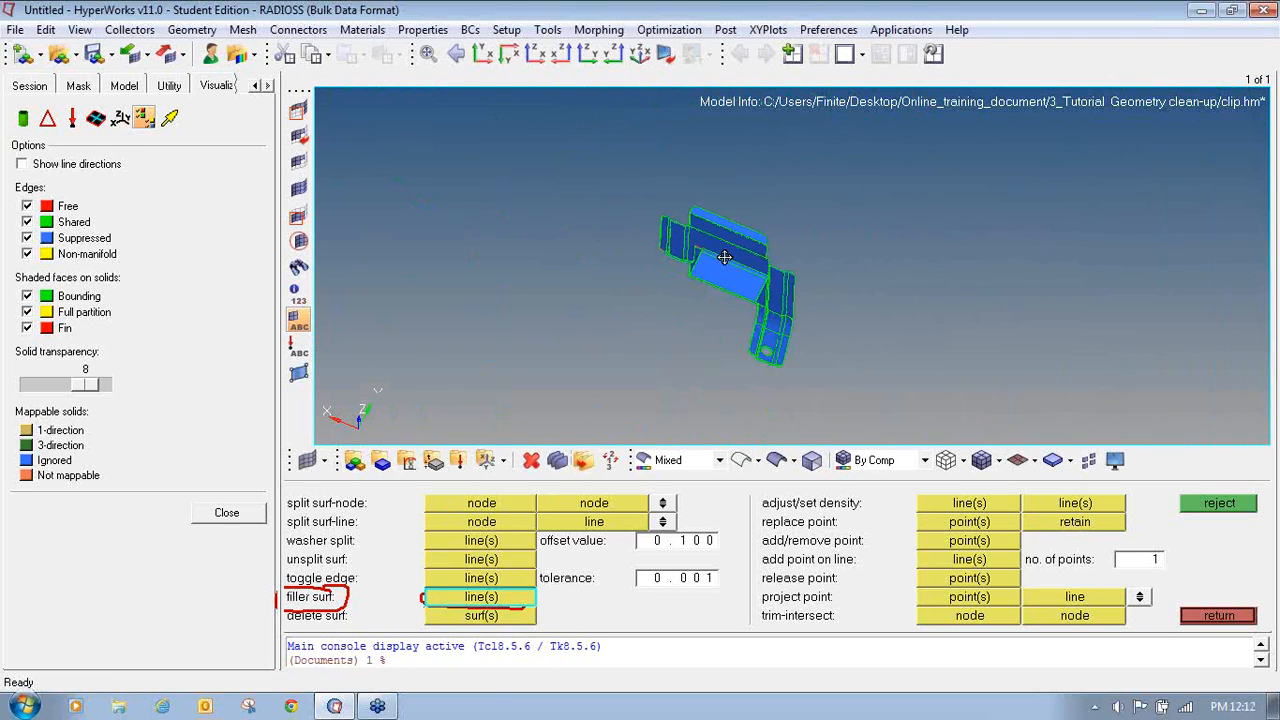
scroll(724, 257, up, 10)
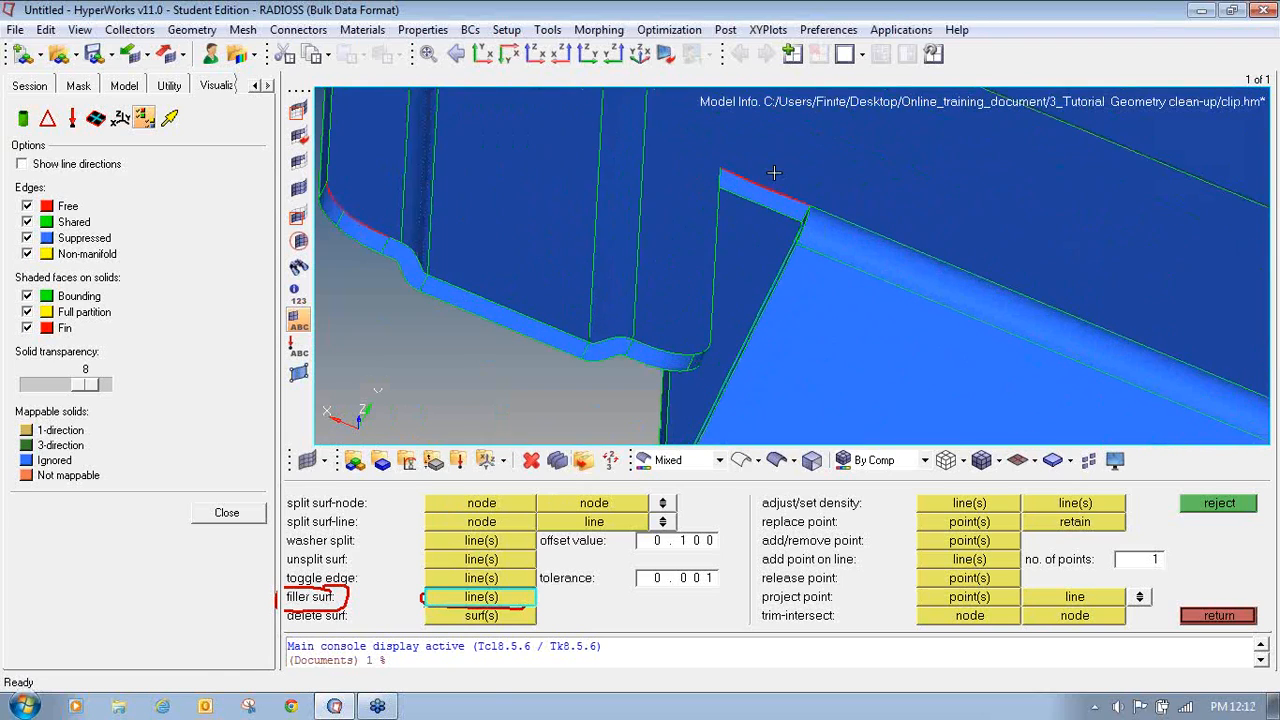
scroll(757, 276, up, 8)
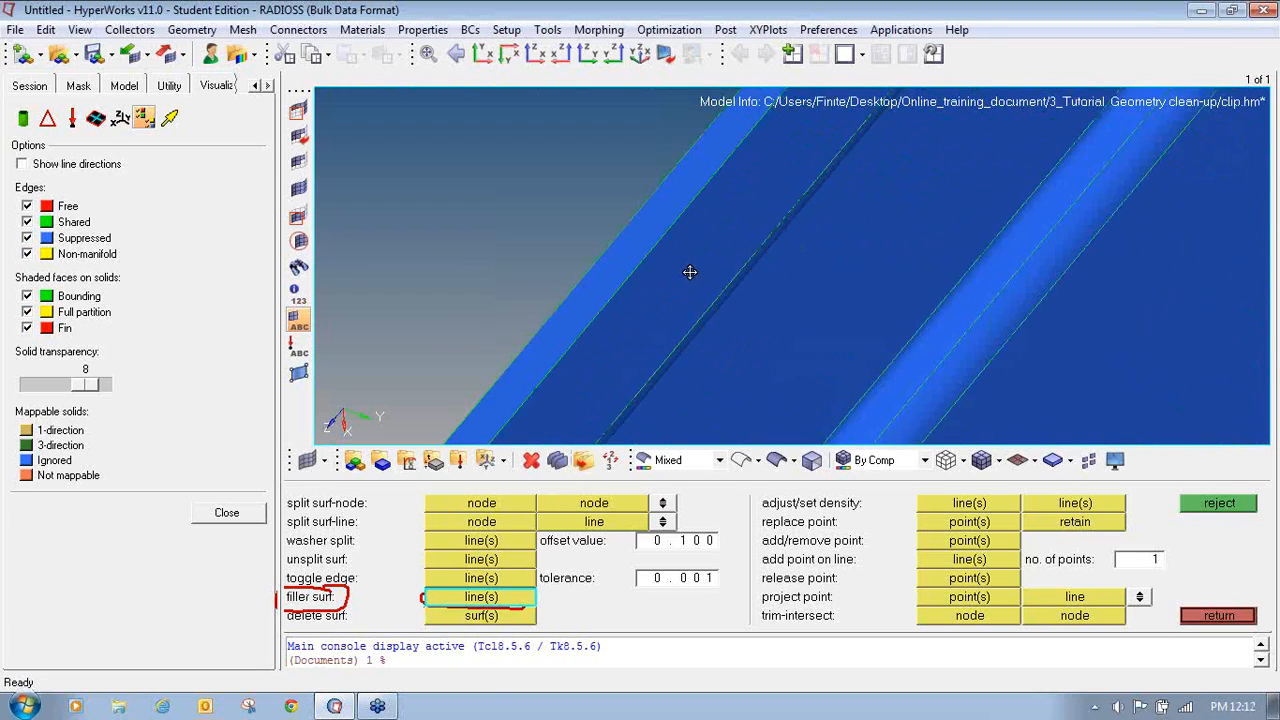
scroll(690, 272, down, 10)
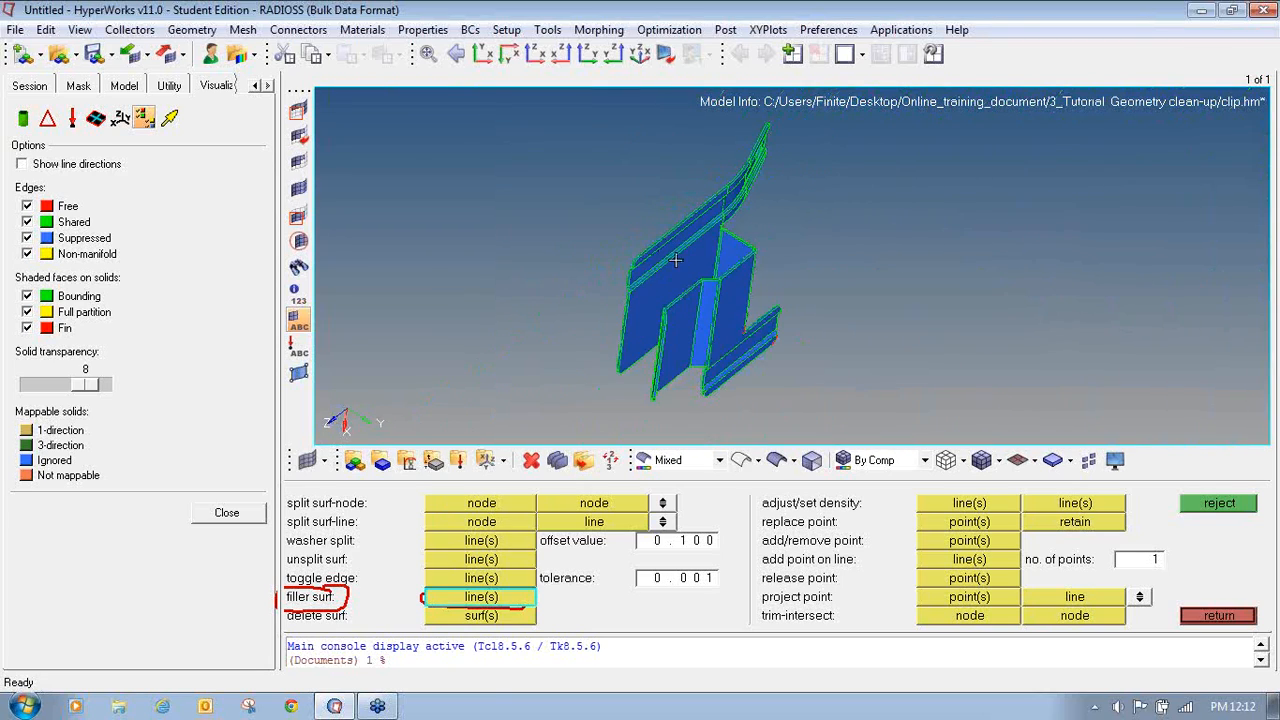
ctrl+drag(763, 286, 743, 329)
scroll(745, 329, up, 2)
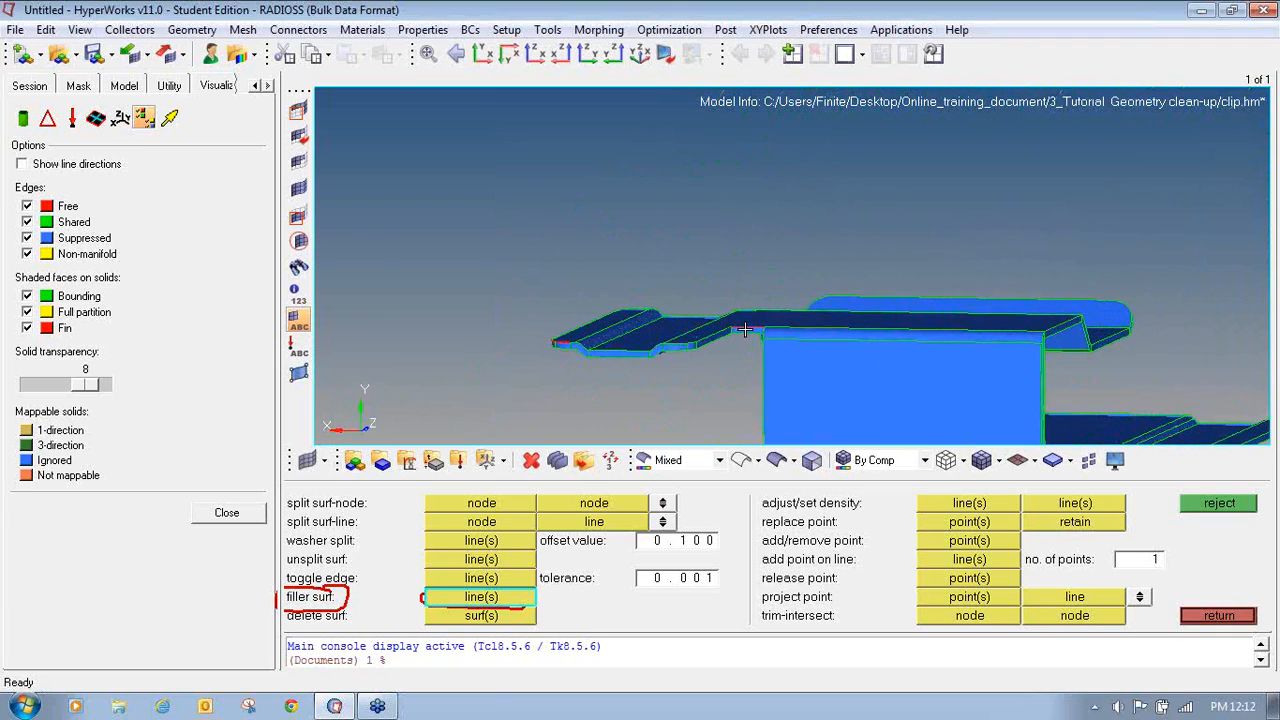
scroll(745, 329, up, 5)
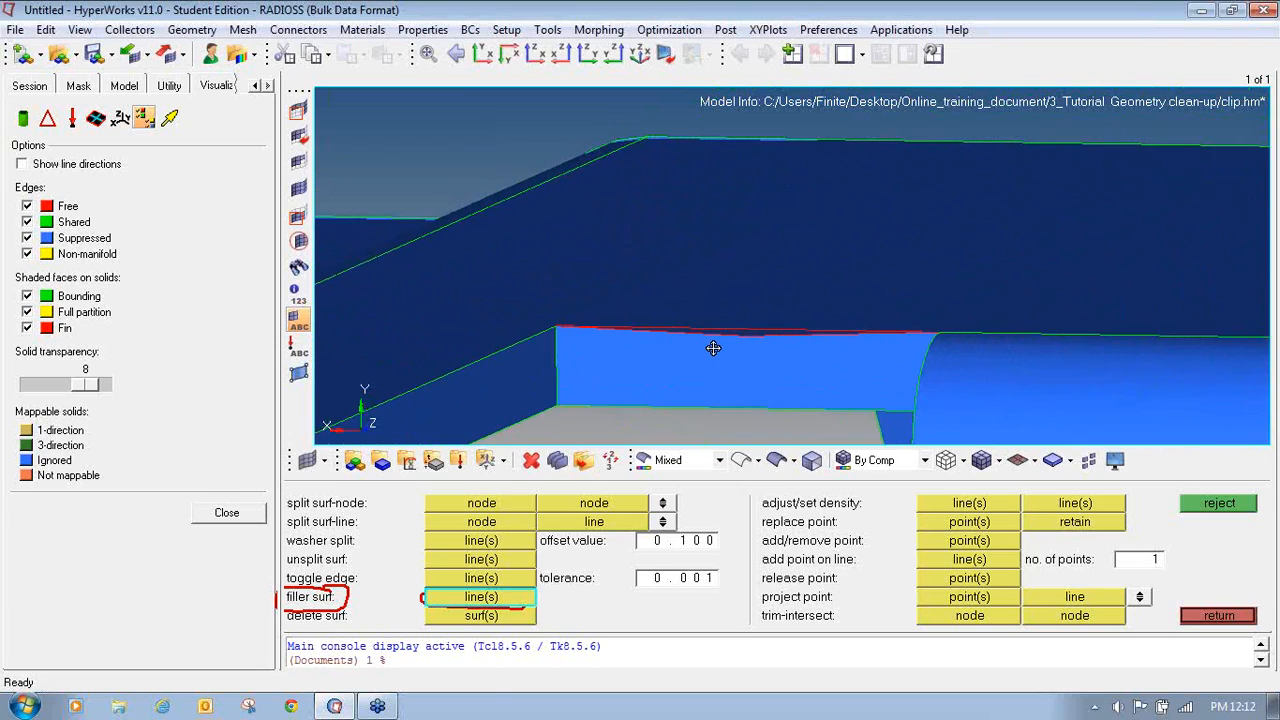
scroll(731, 331, up, 5)
ctrl+right_drag(729, 329, 688, 322)
scroll(688, 322, down, 4)
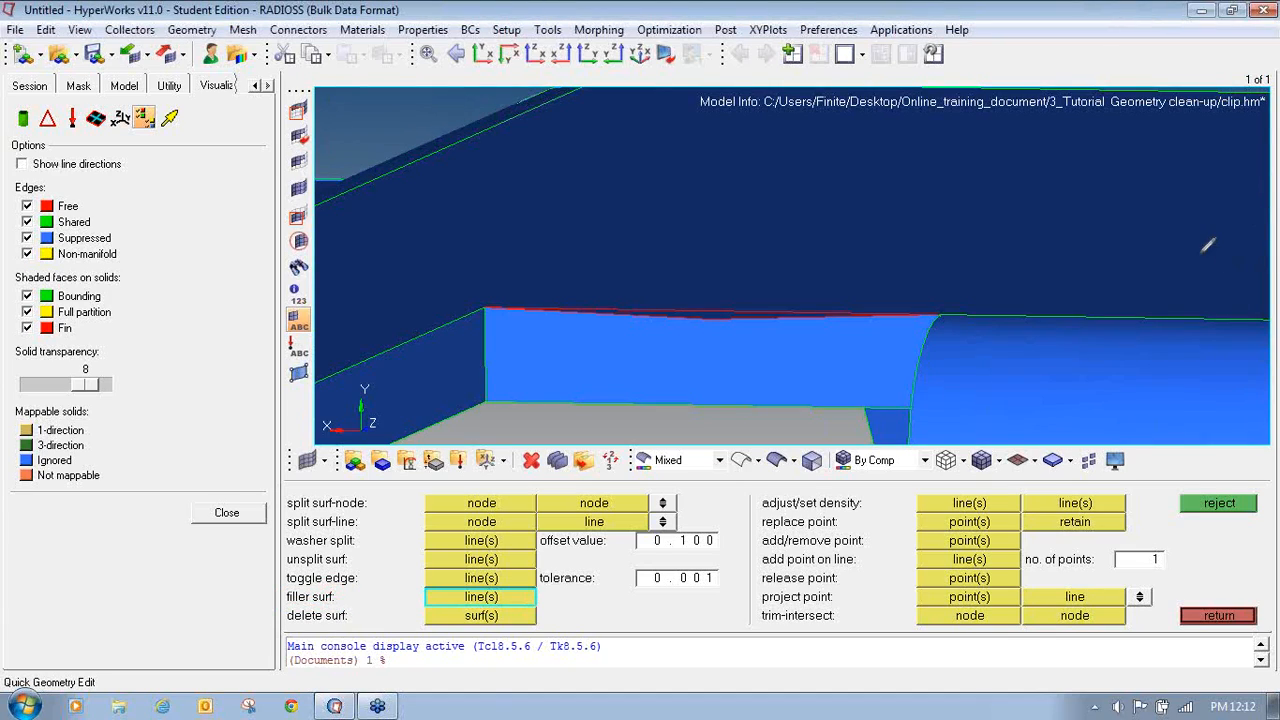
mouse_move(358, 572)
mouse_down()
mouse_move(288, 579)
mouse_move(366, 588)
mouse_move(372, 566)
mouse_move(358, 570)
mouse_up()
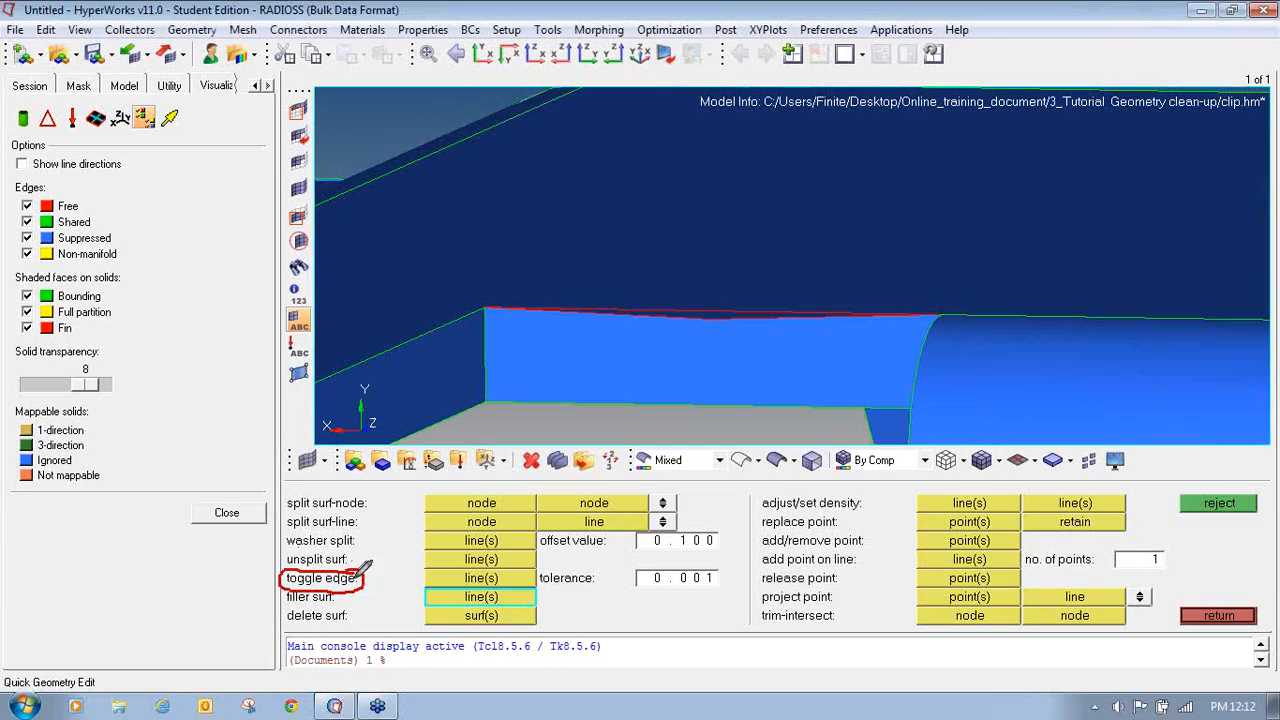
mouse_move(445, 566)
mouse_down()
mouse_move(422, 584)
mouse_move(474, 590)
mouse_move(545, 562)
mouse_move(466, 562)
mouse_up()
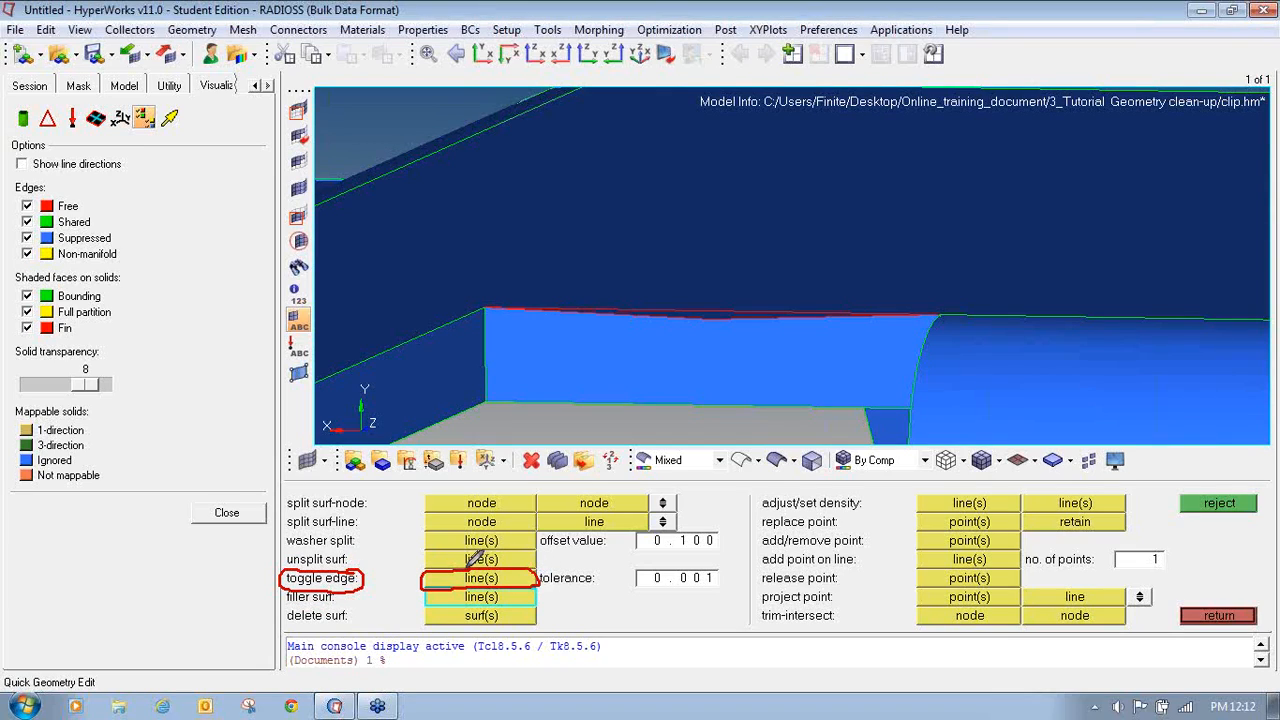
drag(648, 561, 632, 562)
mouse_move(634, 585)
mouse_down()
mouse_move(728, 590)
mouse_move(732, 555)
mouse_move(662, 550)
mouse_move(618, 572)
mouse_up()
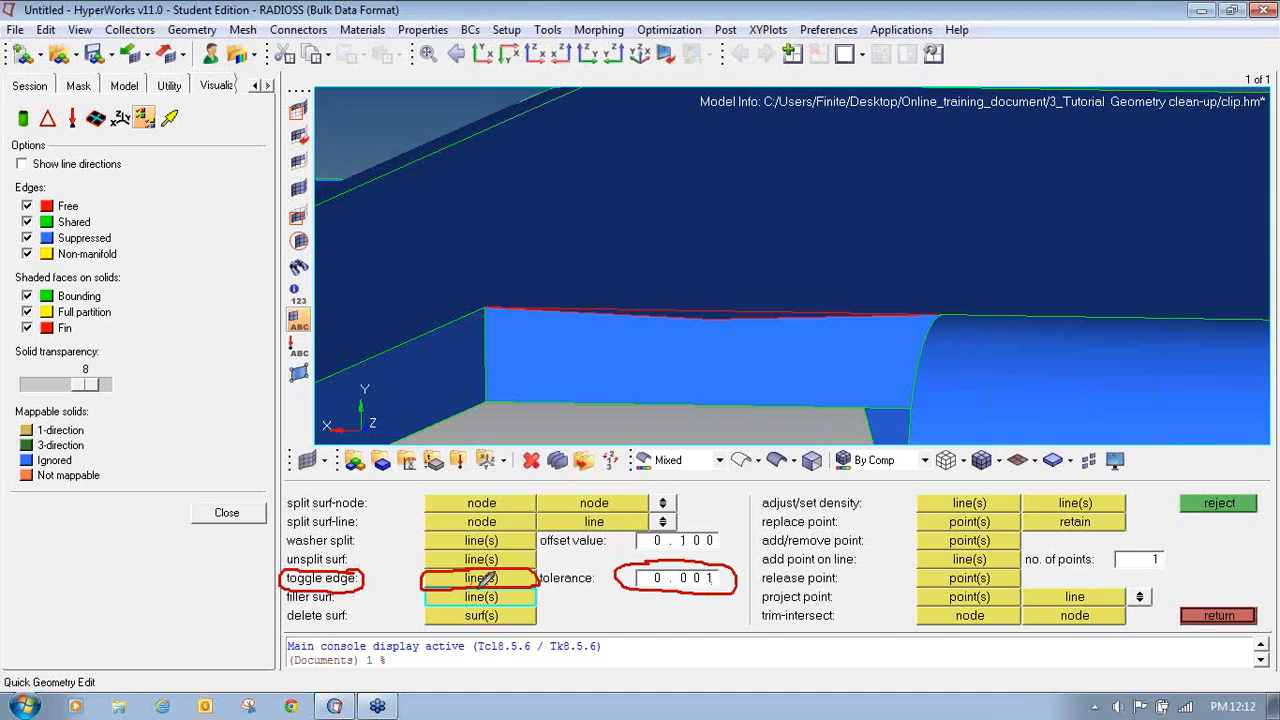
- Set the toggle edge tolerance to 0.100 and stitch the free edge along the top of the clip's wall
click(1266, 221)
click(1212, 238)
click(710, 582)
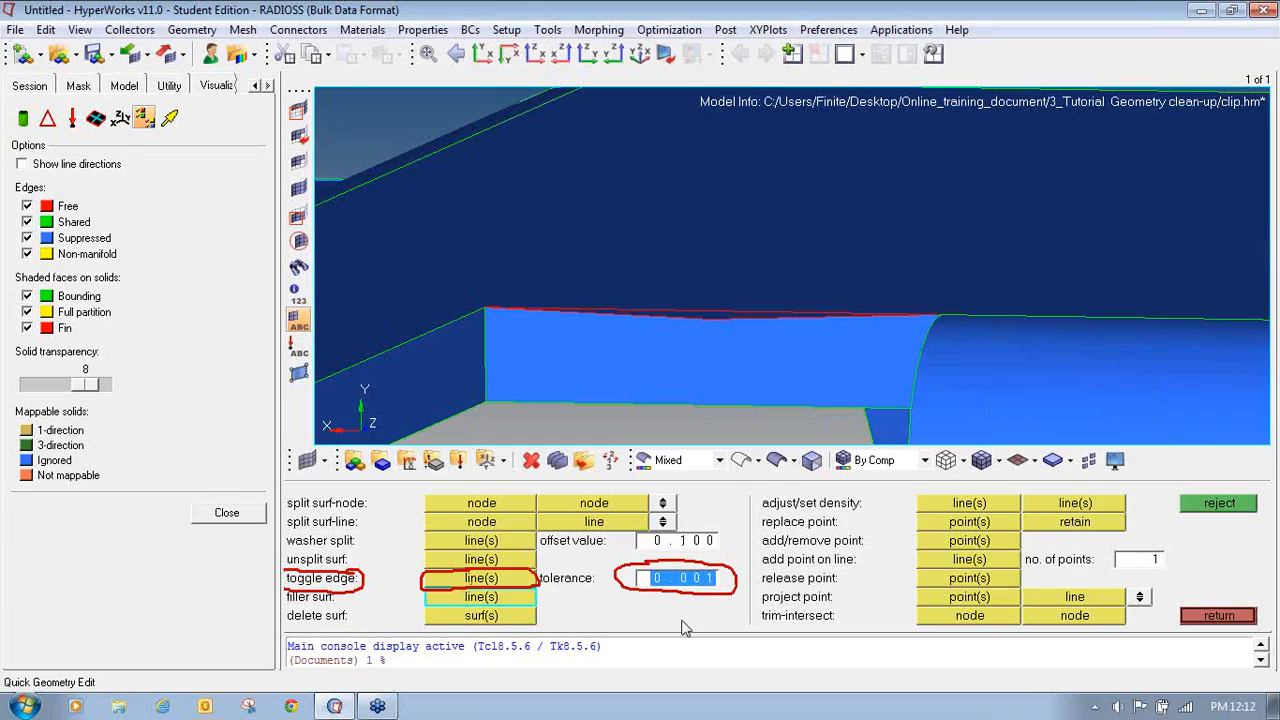
text(0.100)
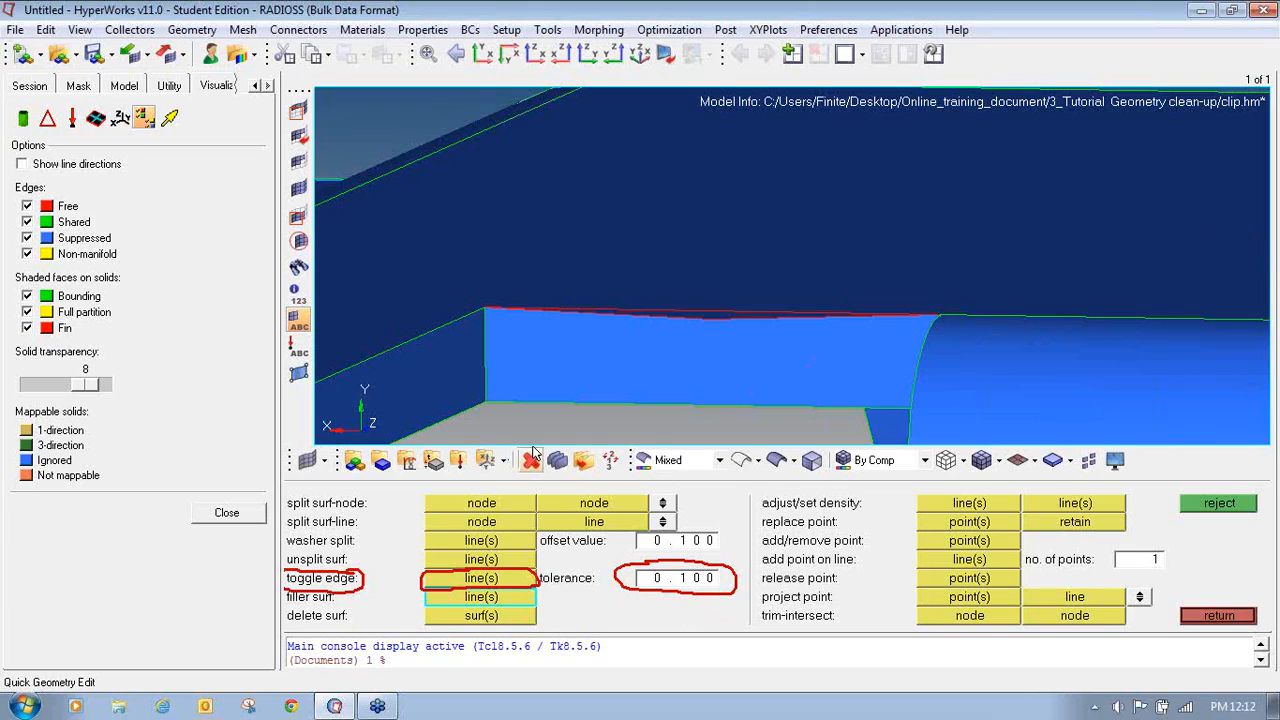
click(474, 580)
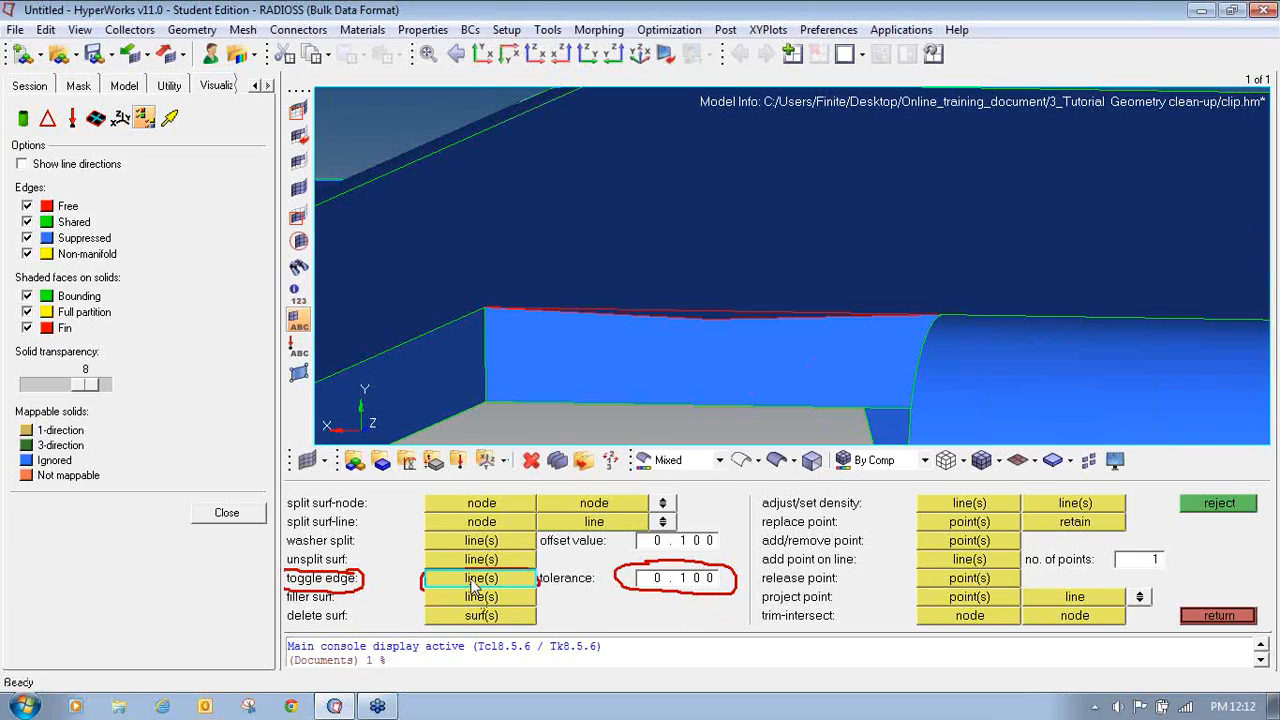
click(683, 310)
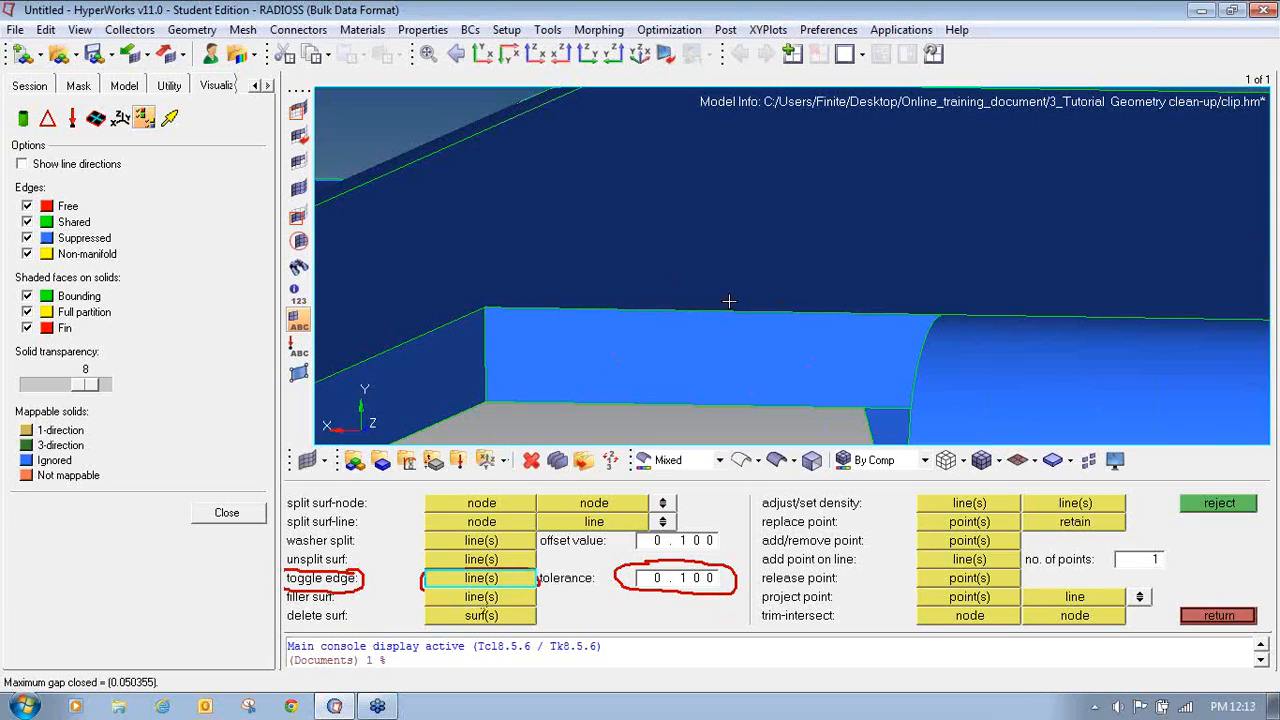
- Stitch the adjoining free edge further along the wall's top
ctrl+scroll(714, 298, down, 3)
mouse_move(714, 297)
ctrl+mouse_down()
mouse_move(712, 338)
mouse_move(725, 330)
ctrl+mouse_up()
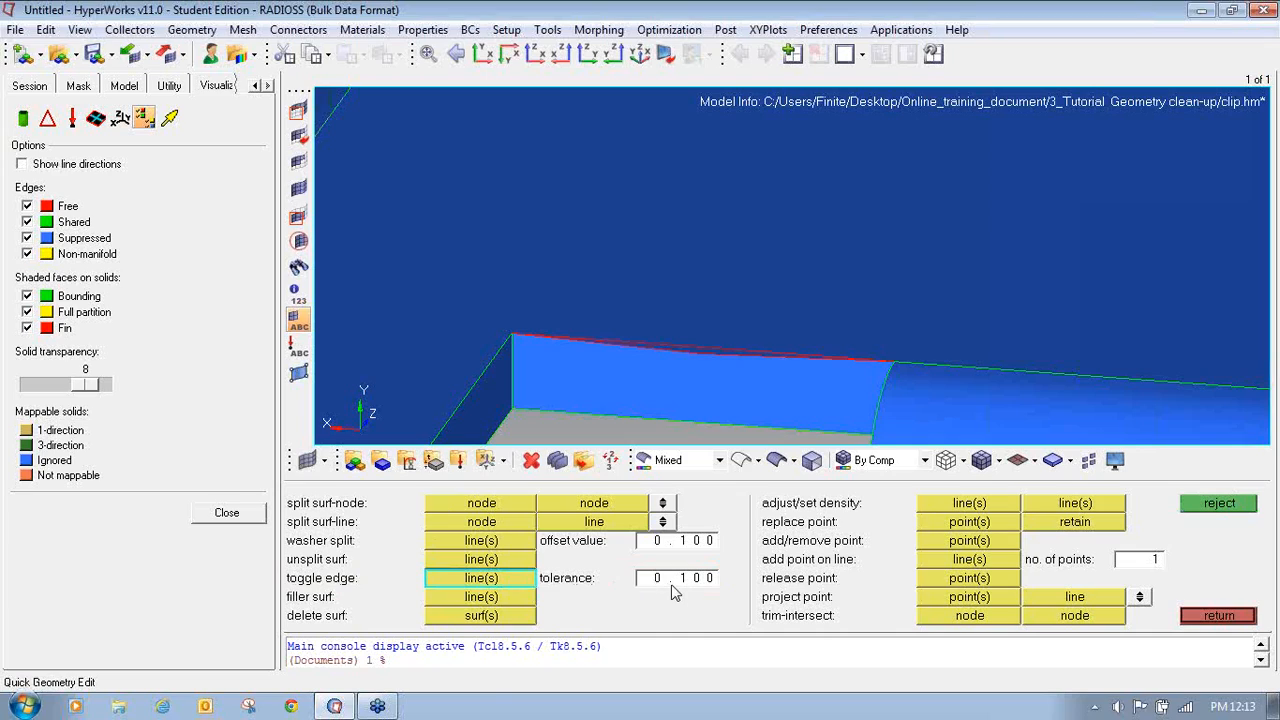
scroll(677, 363, up, 2)
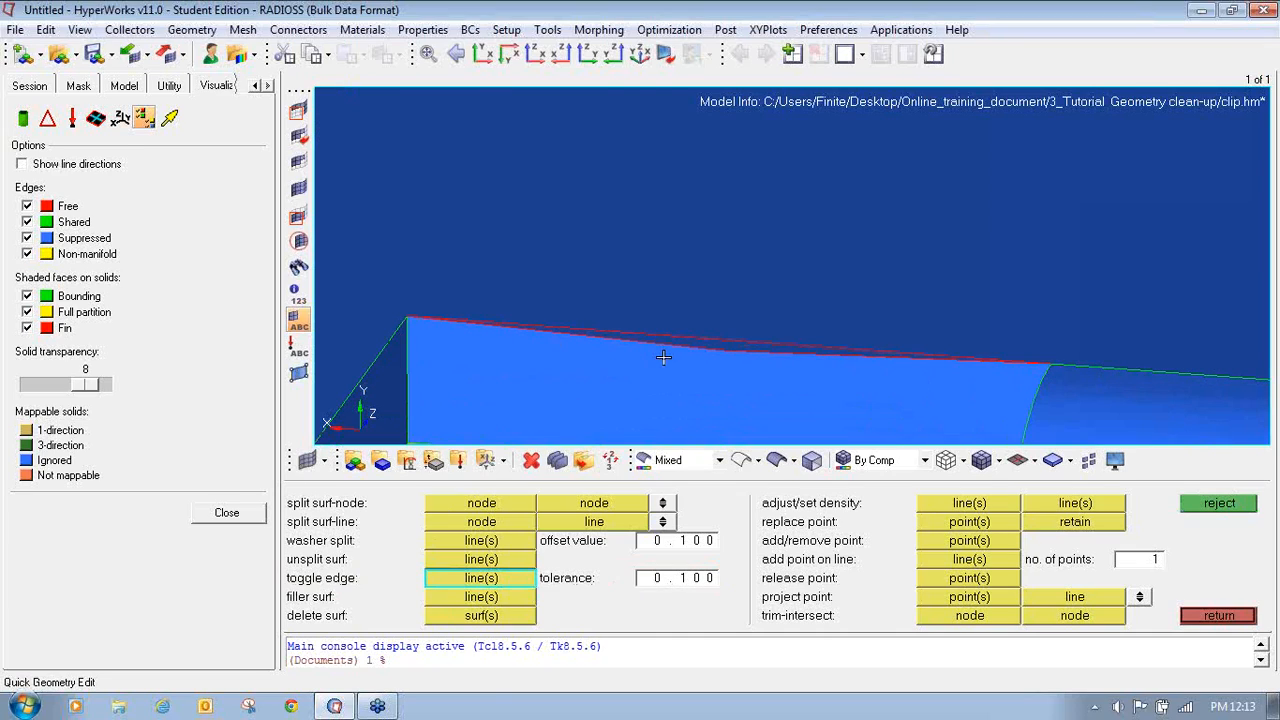
click(728, 341)
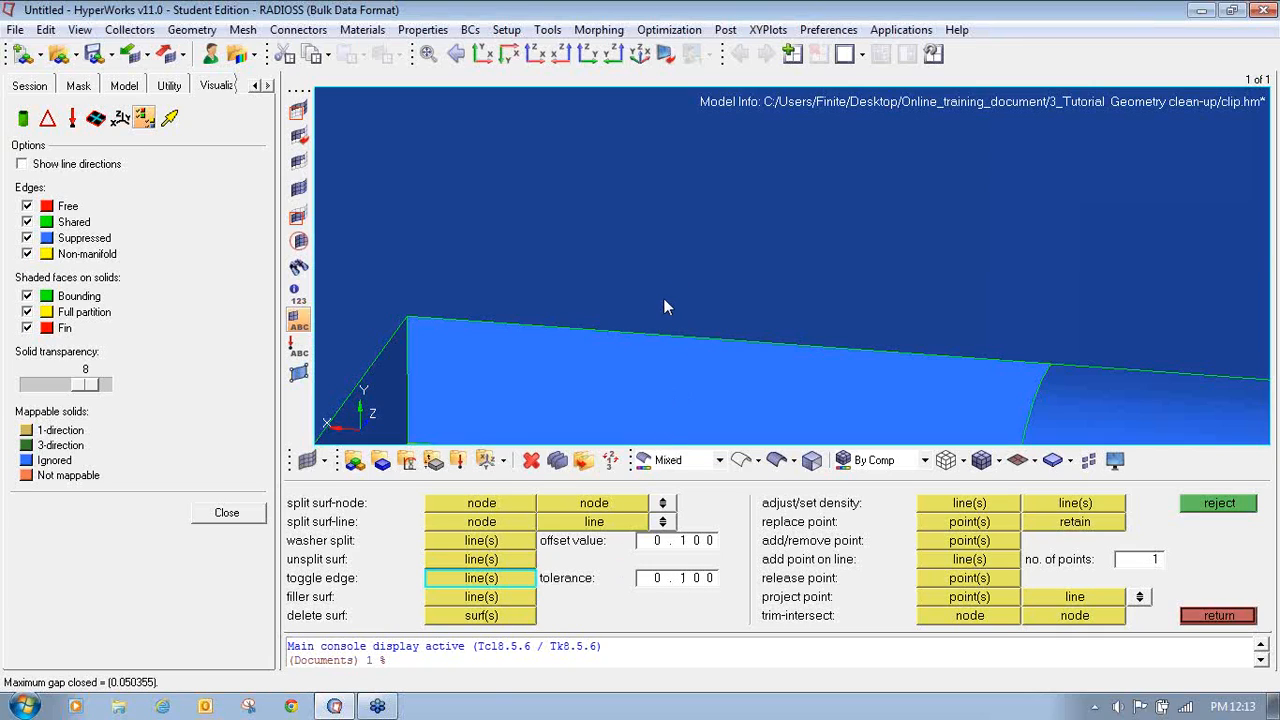
- Stitch the free edges along the top of the curved wall beside the rounded corner
scroll(661, 351, down, 5)
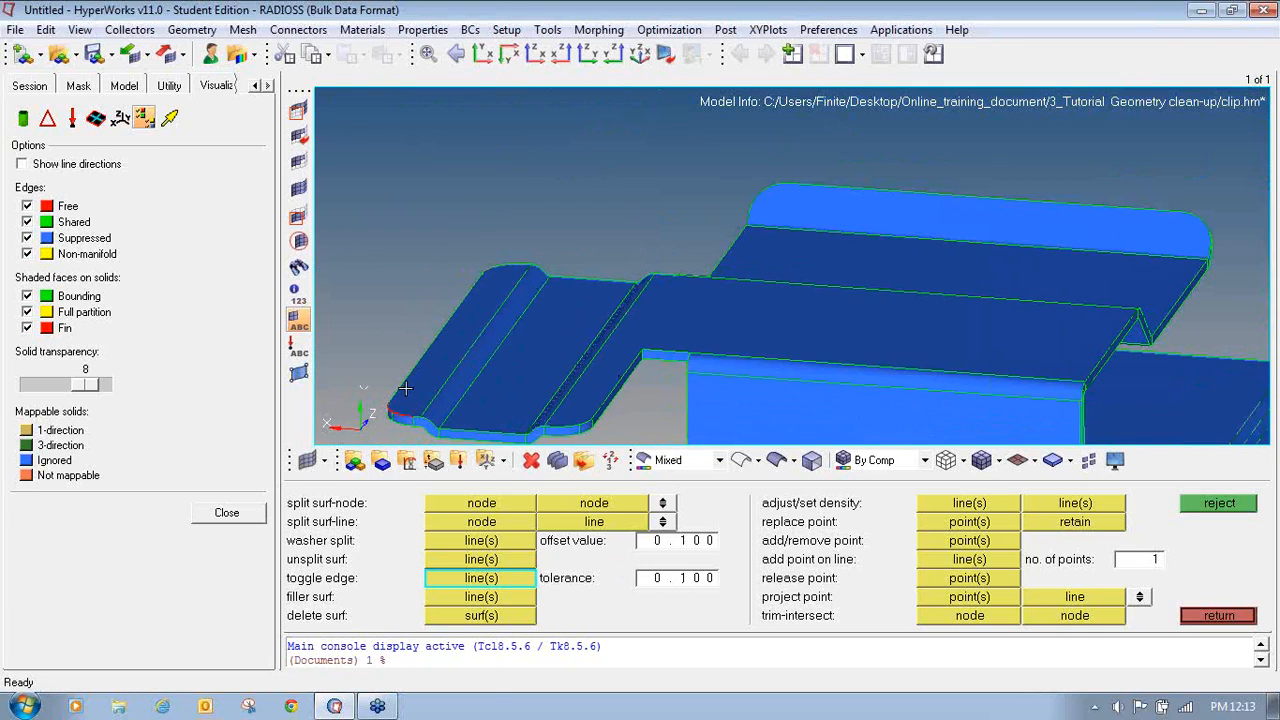
scroll(760, 350, up, 5)
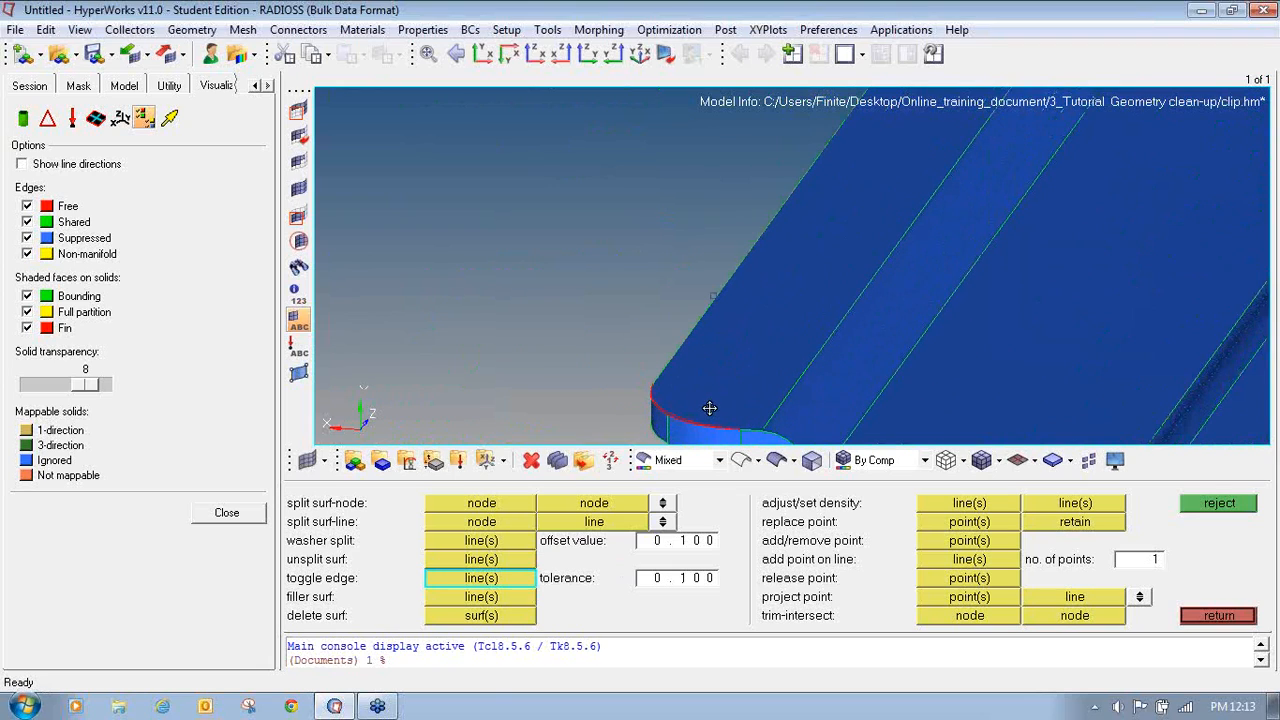
ctrl+drag(692, 402, 890, 309)
click(805, 263)
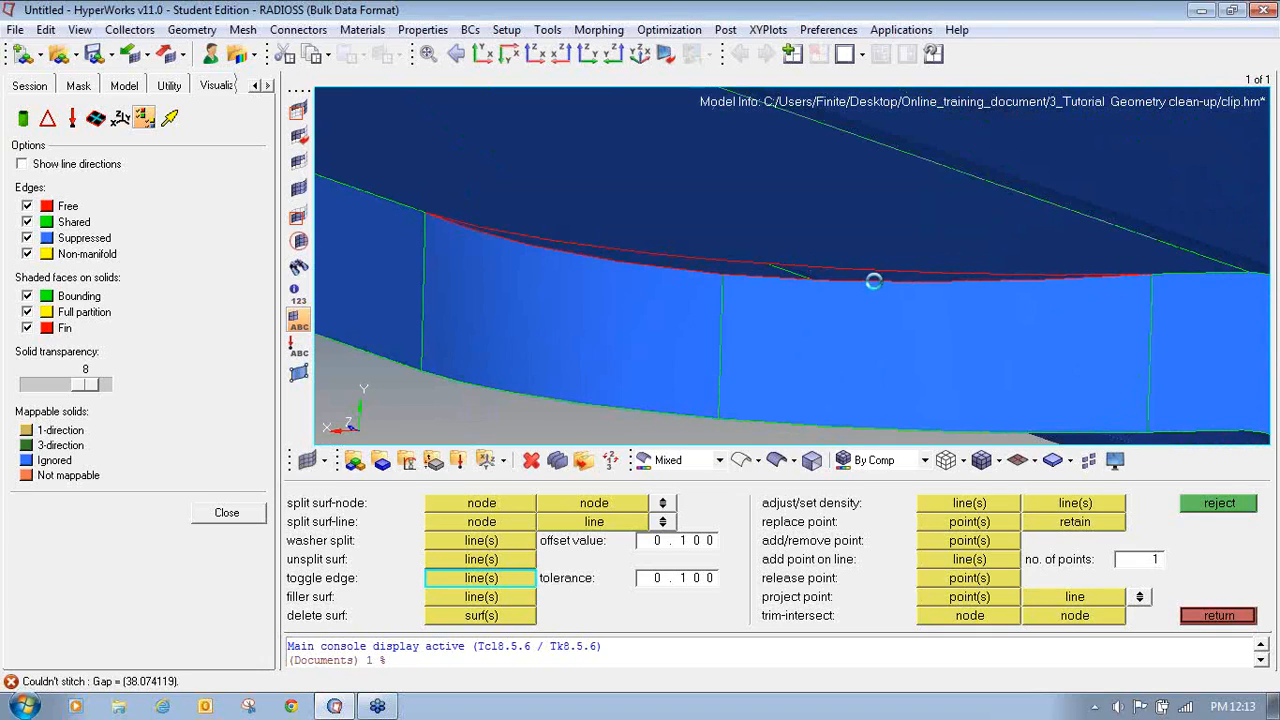
click(671, 265)
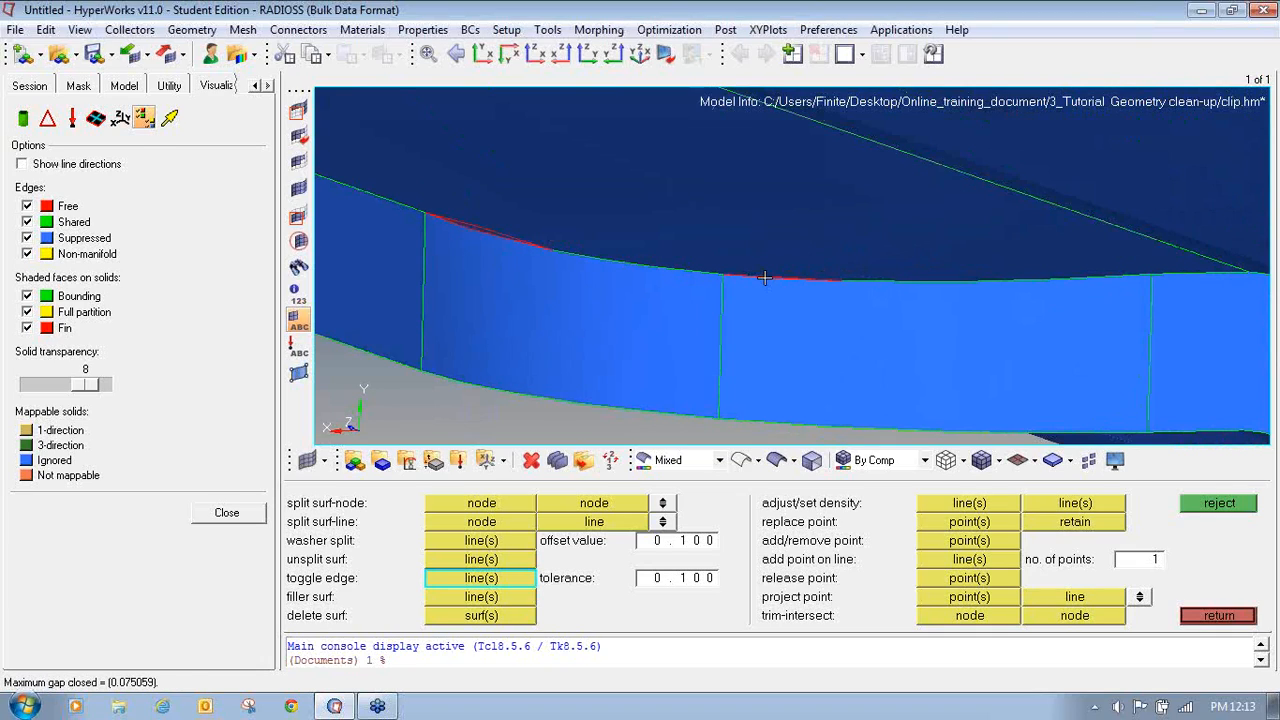
scroll(773, 277, up, 3)
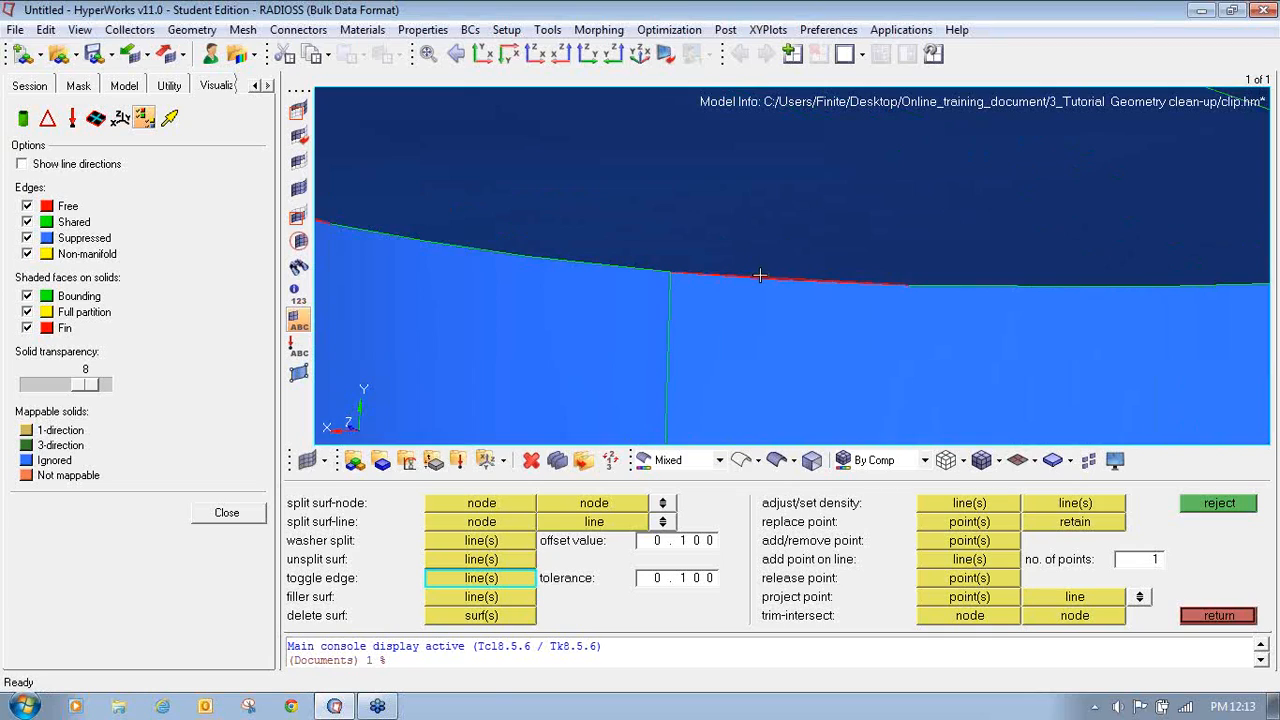
click(832, 287)
- Try to stitch the remaining free edge along the curved wall's top
ctrl+scroll(471, 286, down, 3)
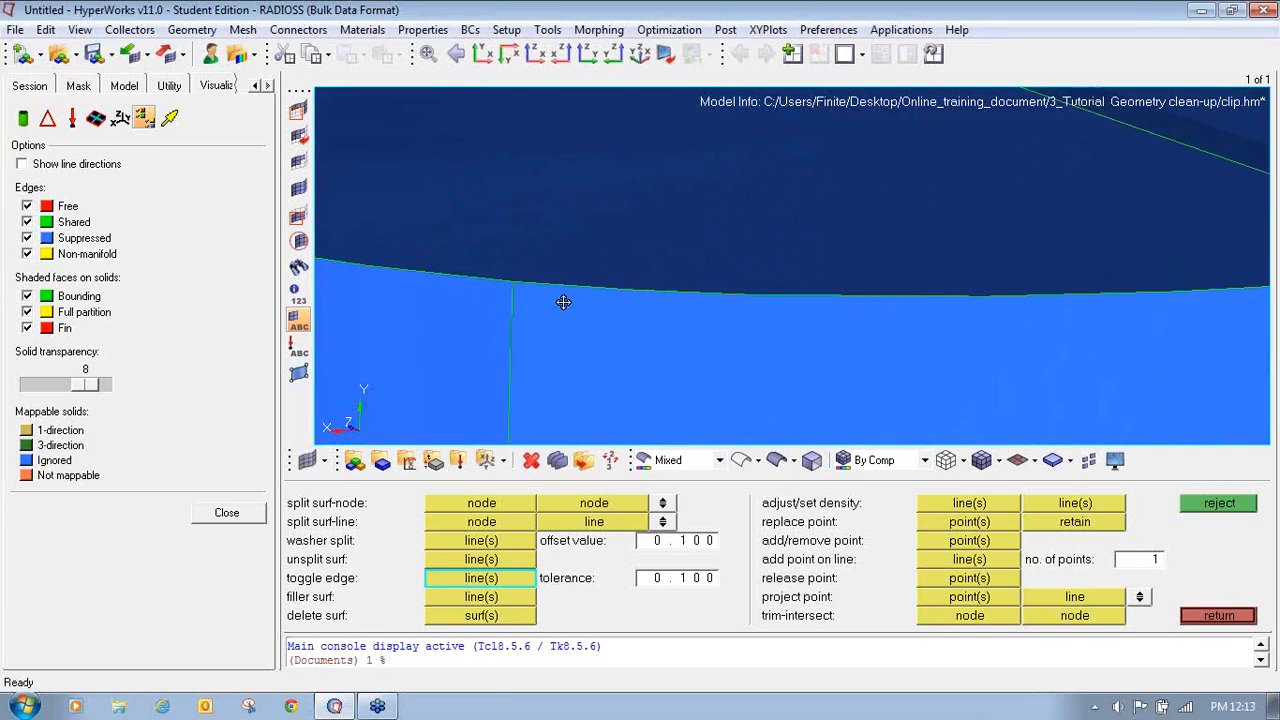
ctrl+right_drag(563, 300, 863, 356)
ctrl+right_drag(491, 315, 860, 369)
click(672, 300)
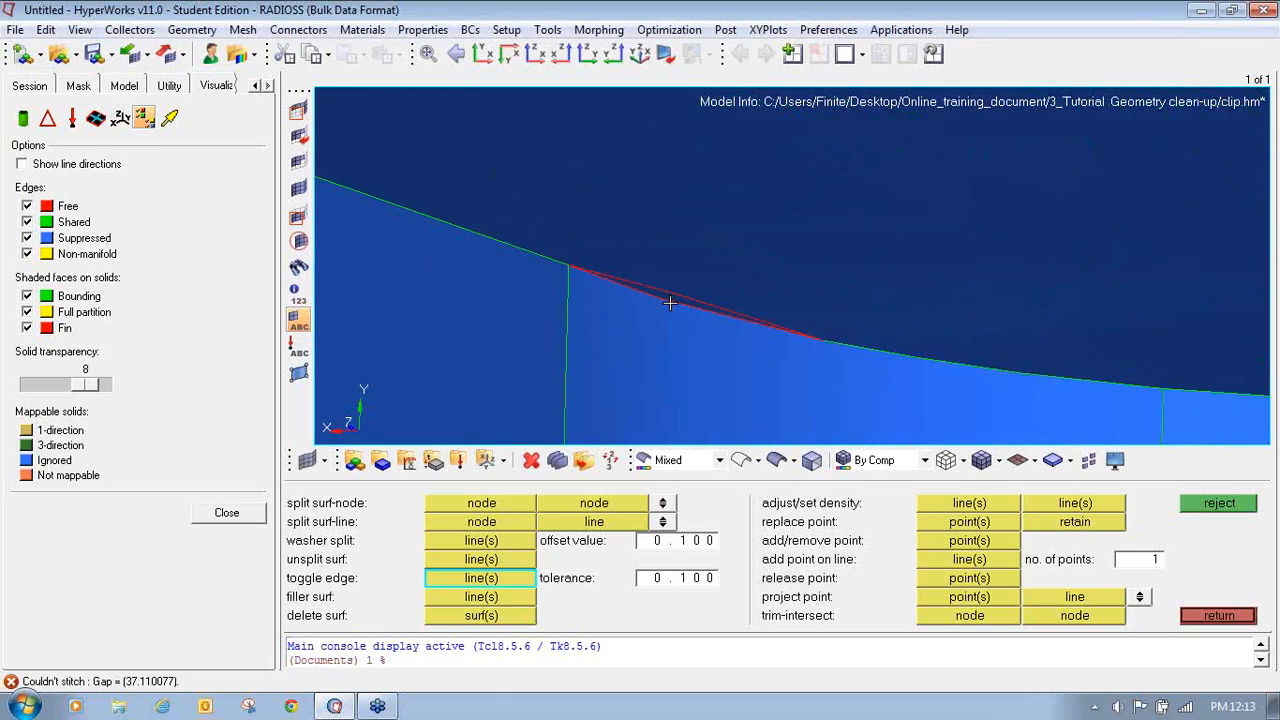
click(670, 293)
click(667, 297)
click(678, 306)
click(672, 306)
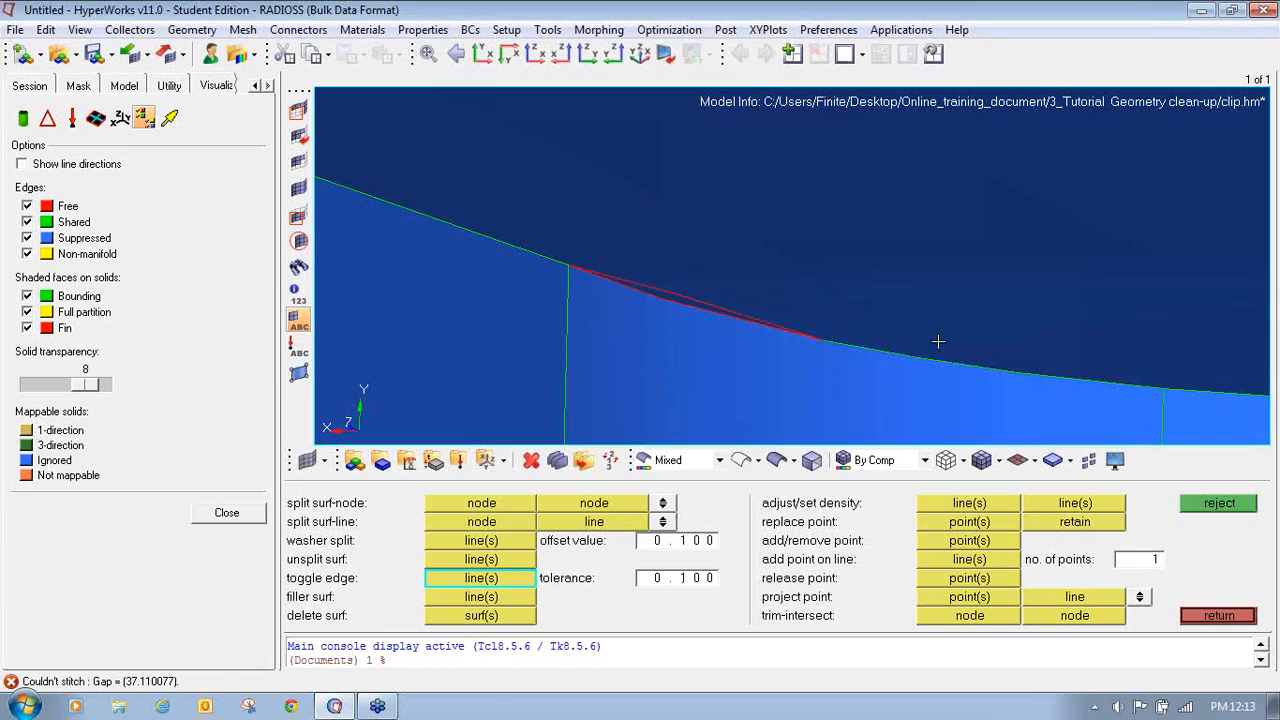
click(1208, 260)
mouse_move(99, 668)
mouse_down()
mouse_move(4, 666)
mouse_move(41, 688)
mouse_move(200, 682)
mouse_move(125, 648)
mouse_move(80, 654)
mouse_up()
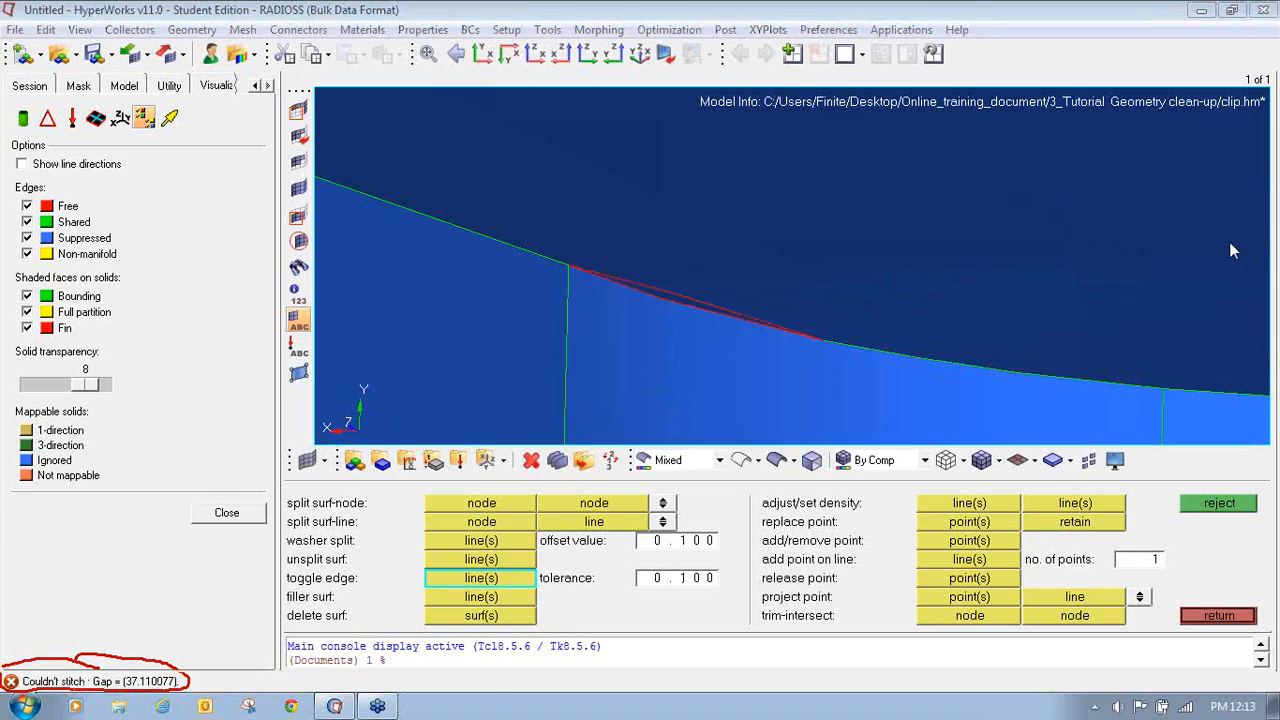
- Set the tolerance to 1 and retry stitching the curved wall's free edge
click(668, 578)
text(1)
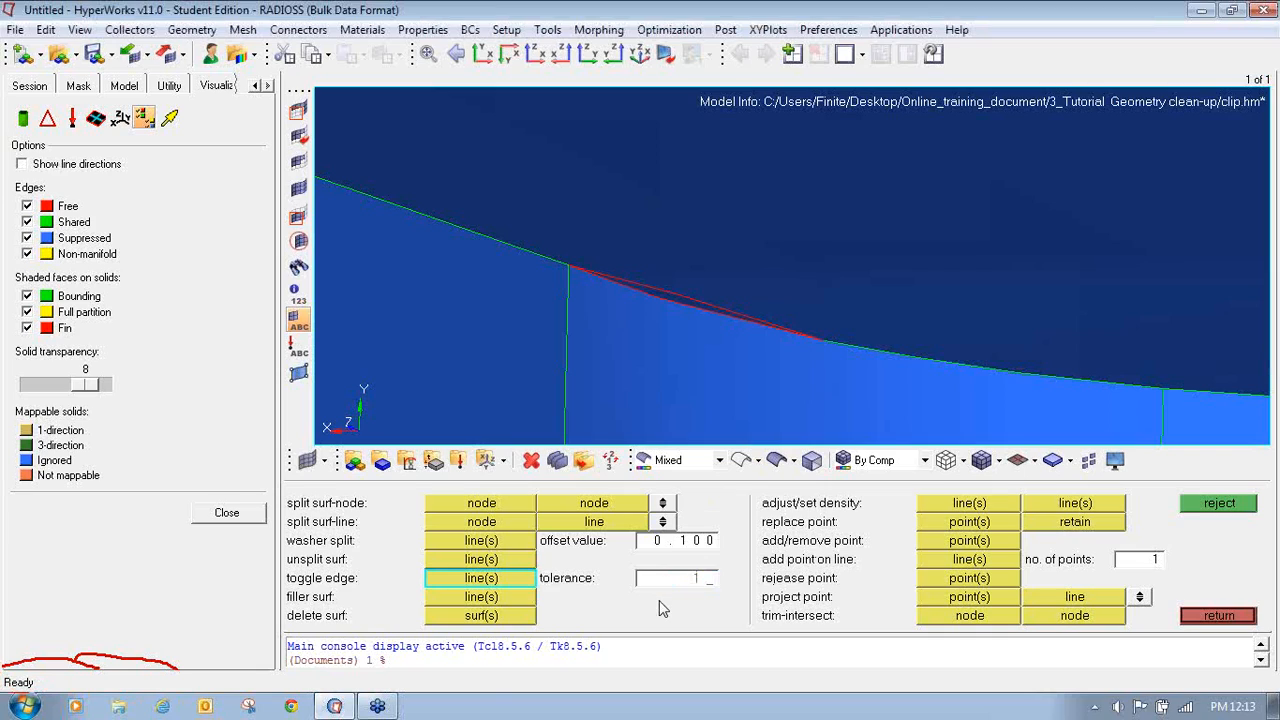
click(694, 302)
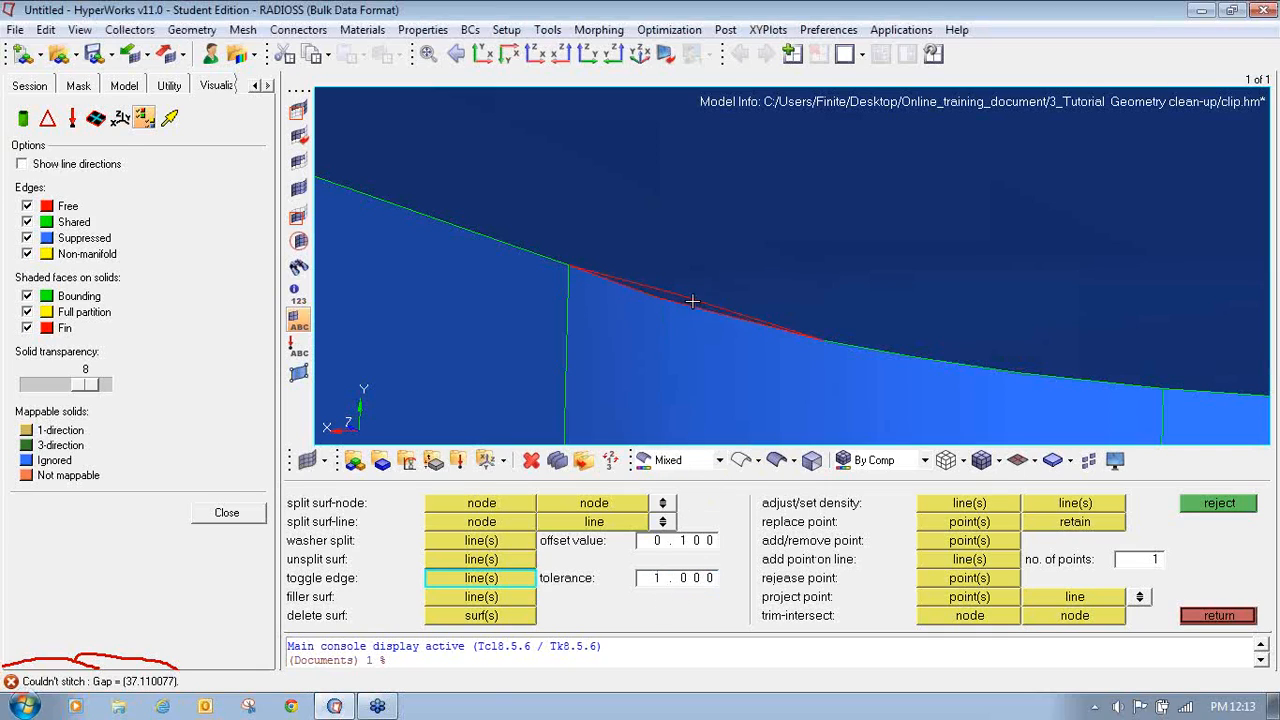
- Set the tolerance to 5 and stitch the free edge along the curved wall's top
ctrl+scroll(692, 302, down, 2)
ctrl+drag(692, 303, 575, 231)
ctrl+scroll(573, 152, down, 4)
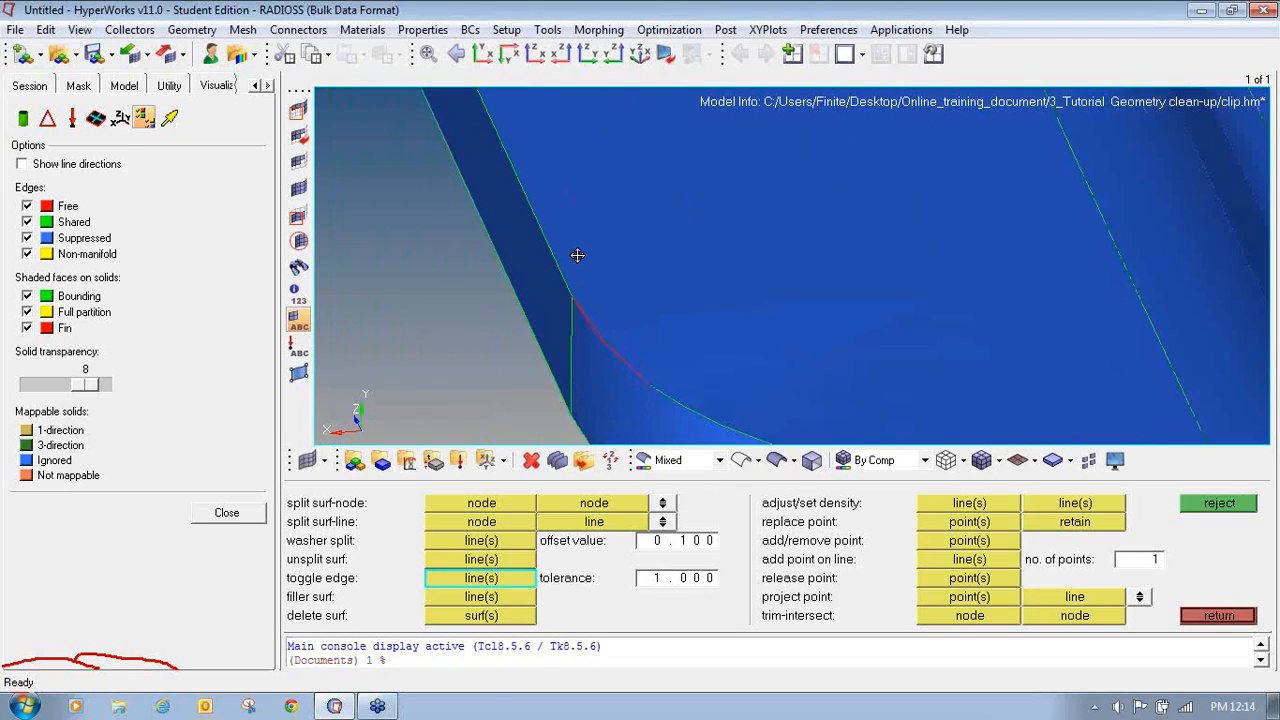
ctrl+scroll(601, 358, up, 3)
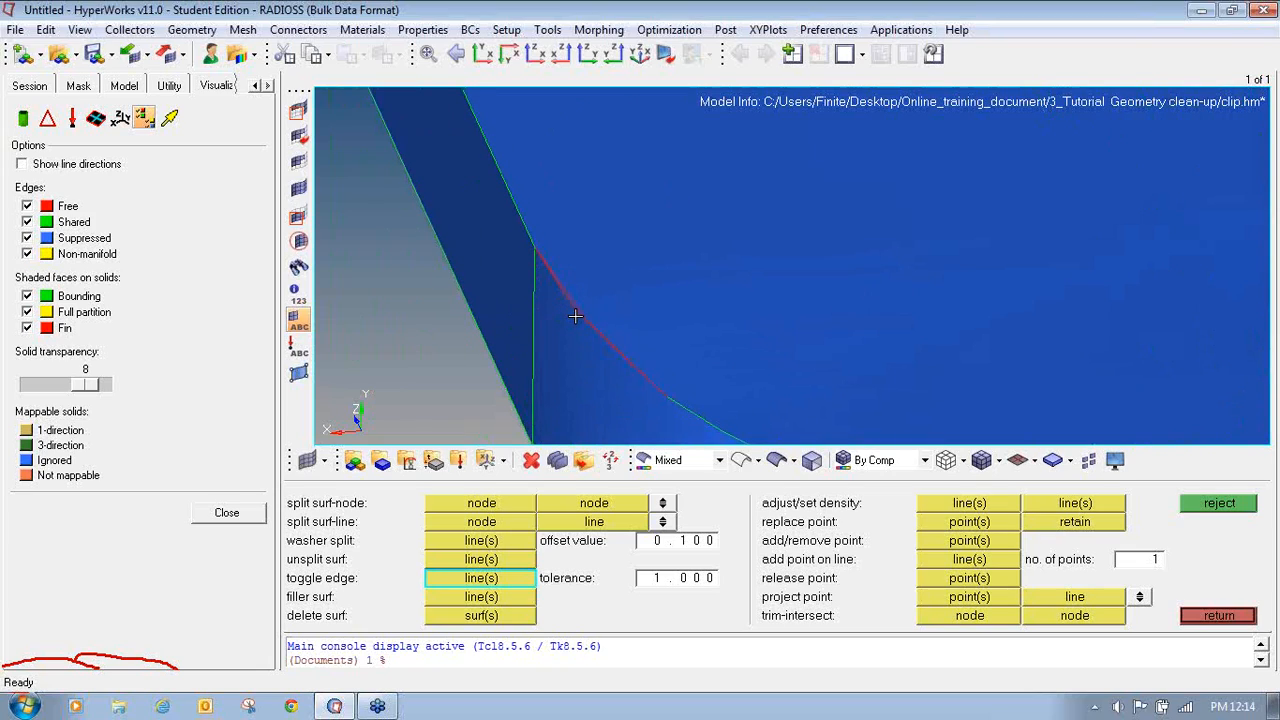
double_click(708, 580)
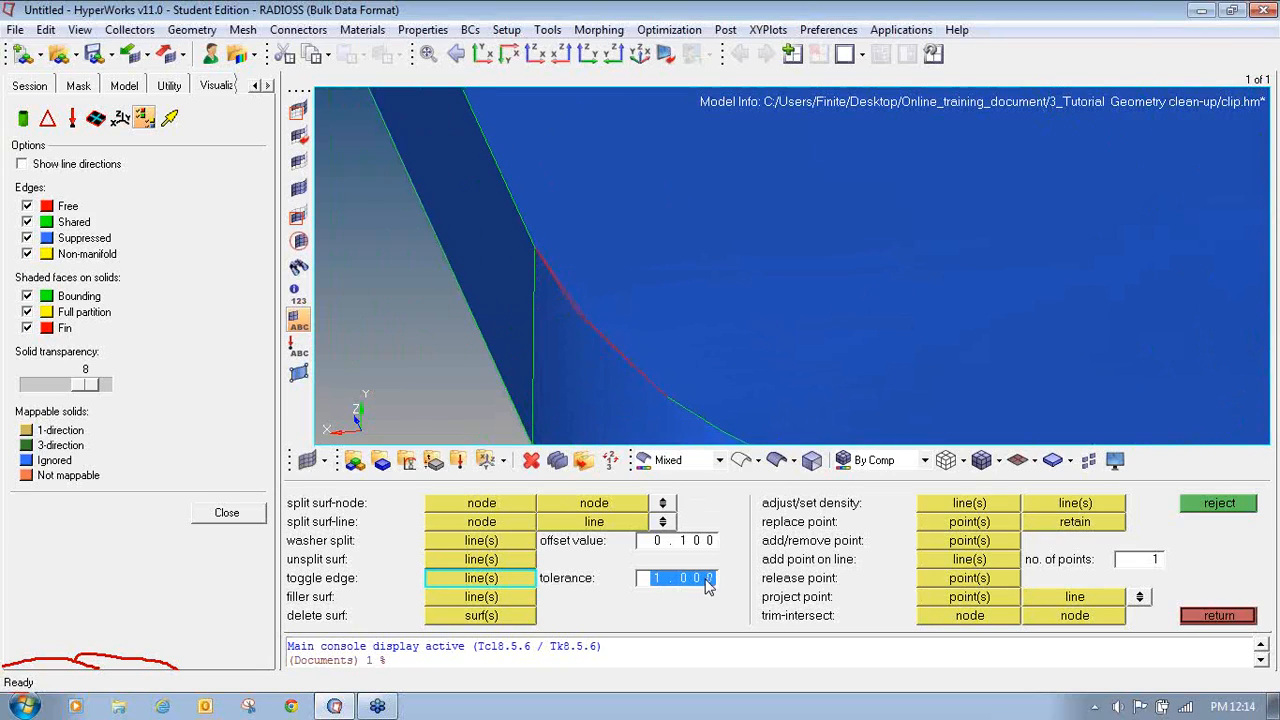
text(5)
click(576, 305)
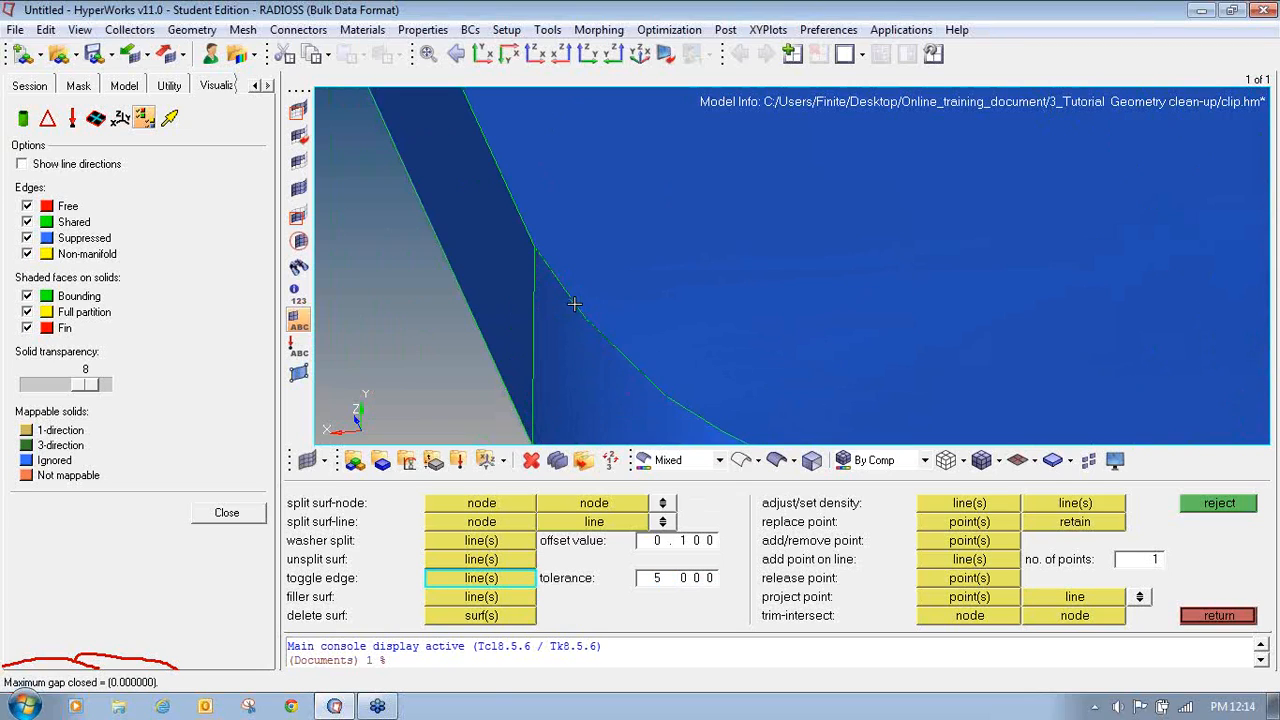
- Examine the whole clip for any remaining free edges, then leave the quick edit panel
ctrl+scroll(597, 348, down, 2)
ctrl+scroll(597, 350, up, 3)
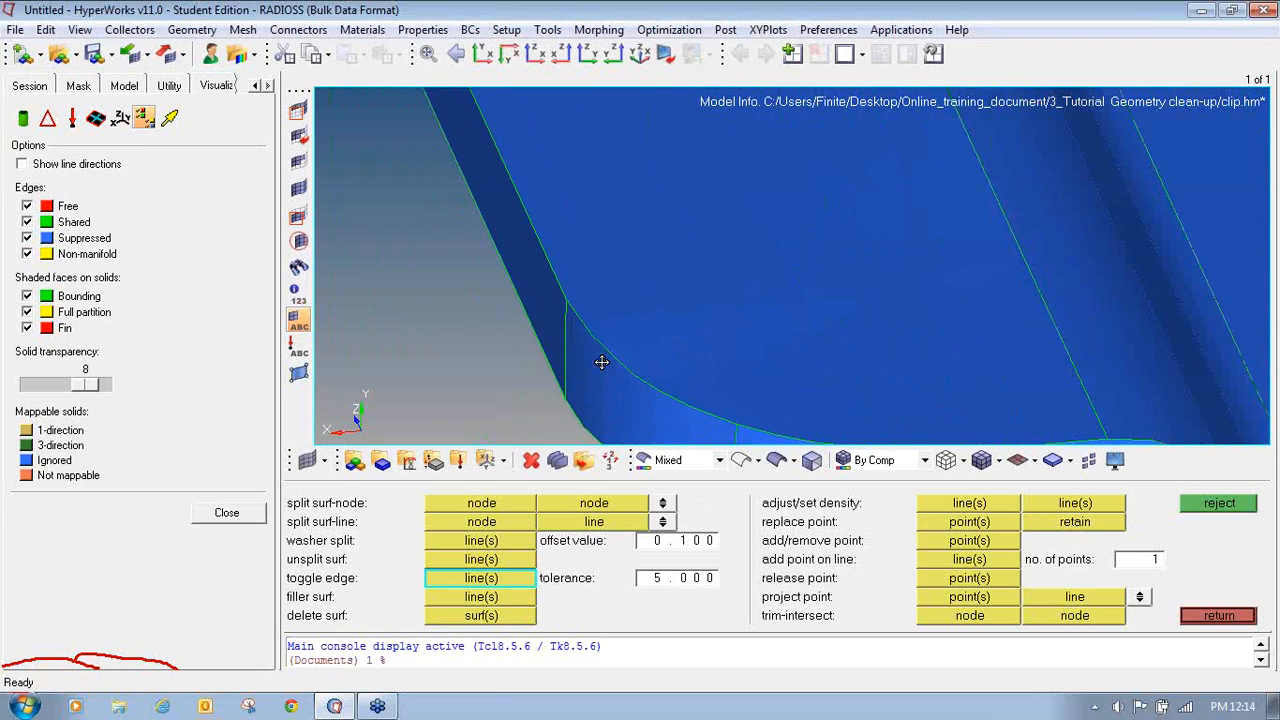
ctrl+drag(651, 350, 652, 344)
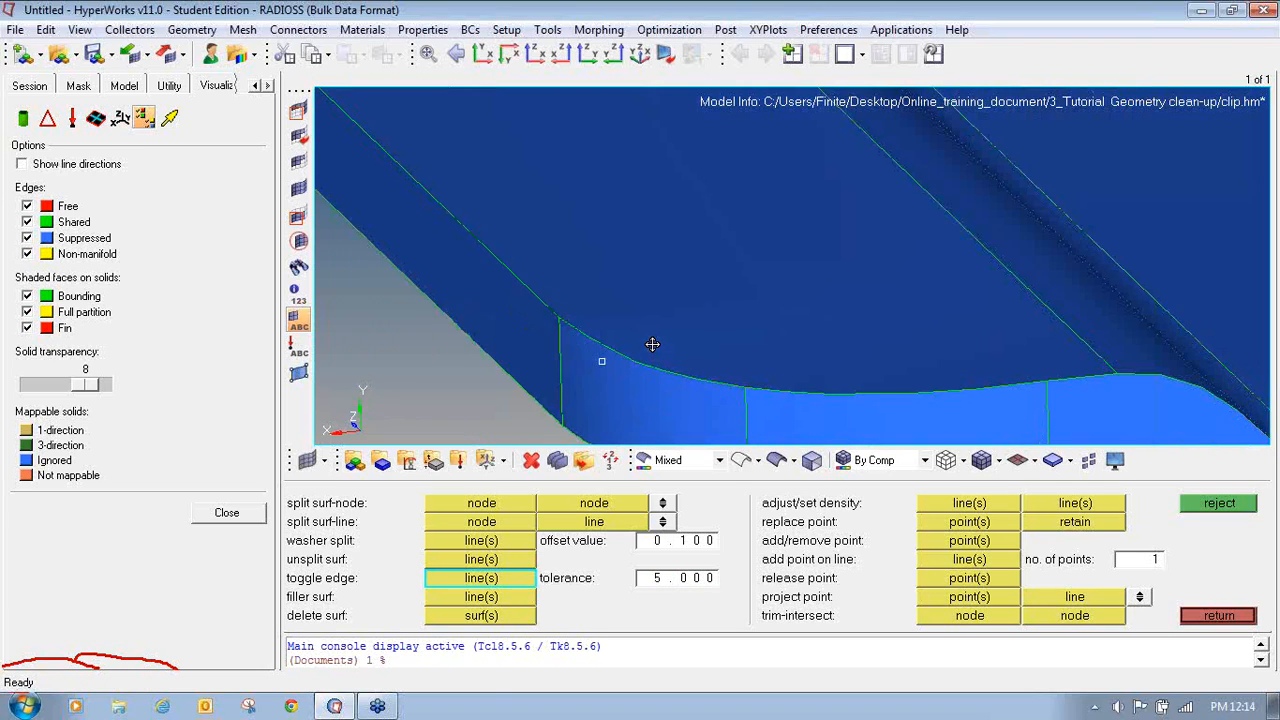
ctrl+scroll(652, 344, down, 3)
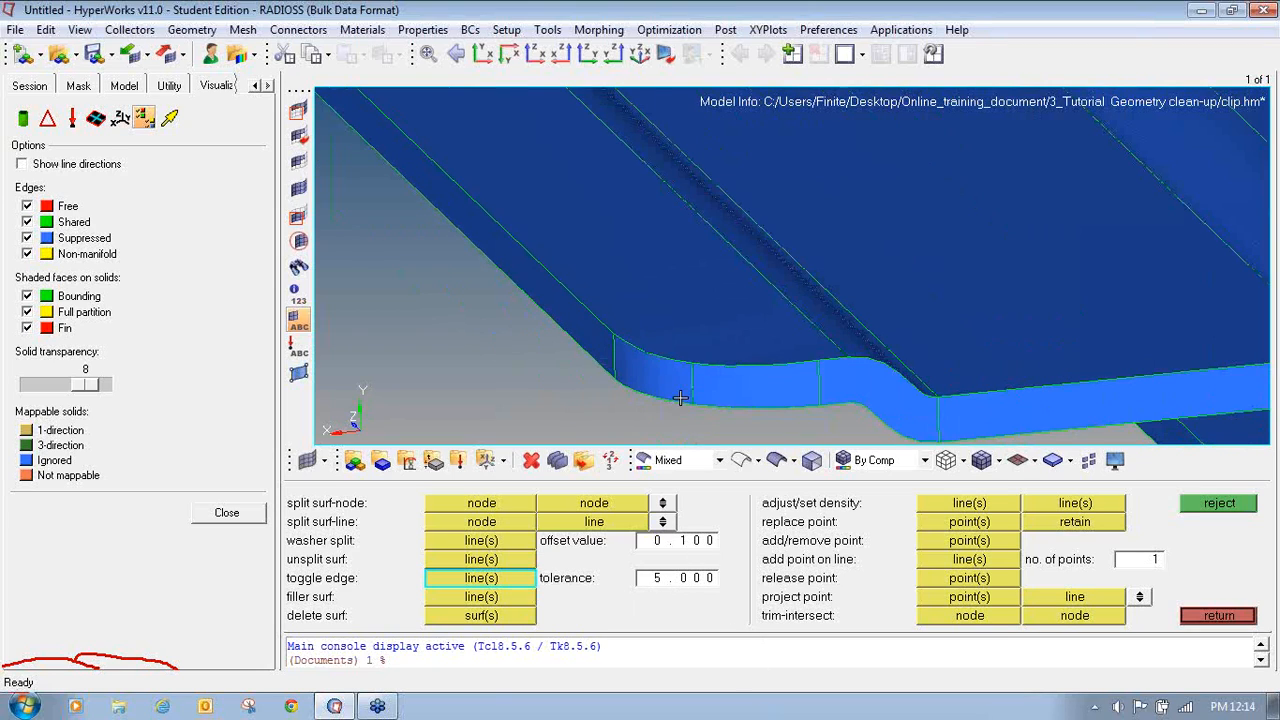
ctrl+scroll(681, 392, down, 3)
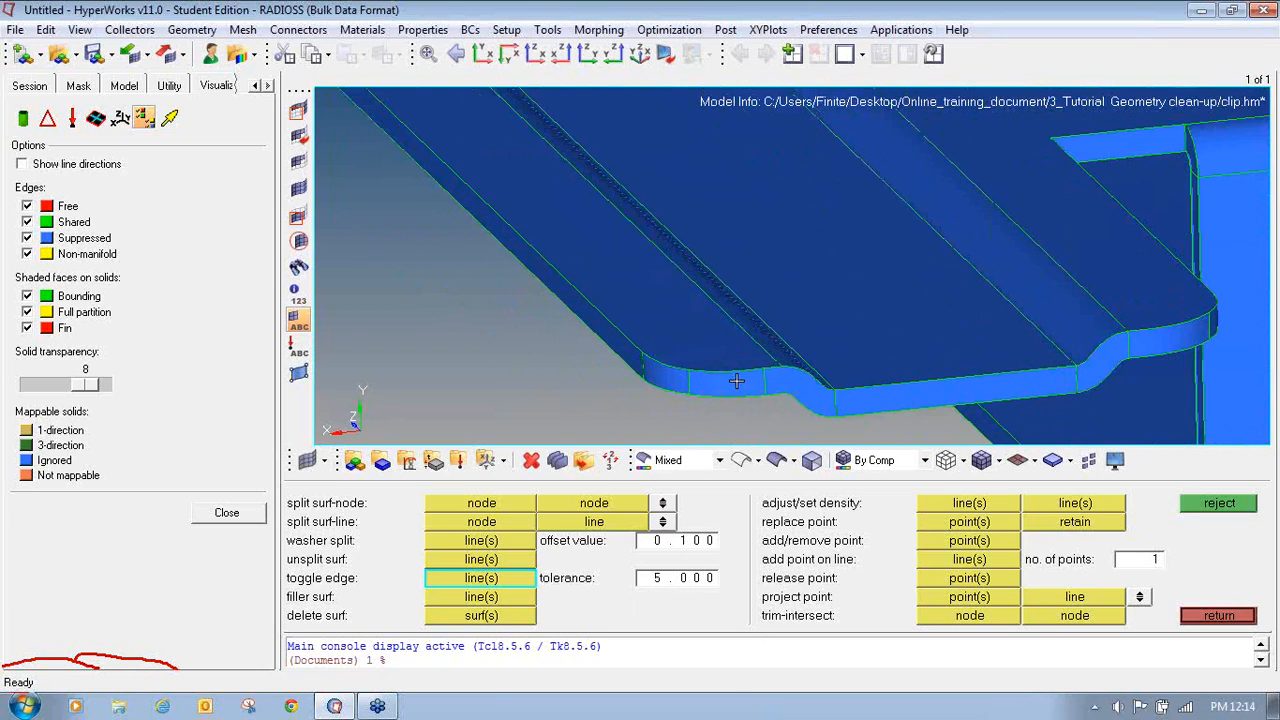
ctrl+scroll(737, 381, down, 3)
ctrl+scroll(733, 375, down, 2)
ctrl+scroll(642, 274, down, 3)
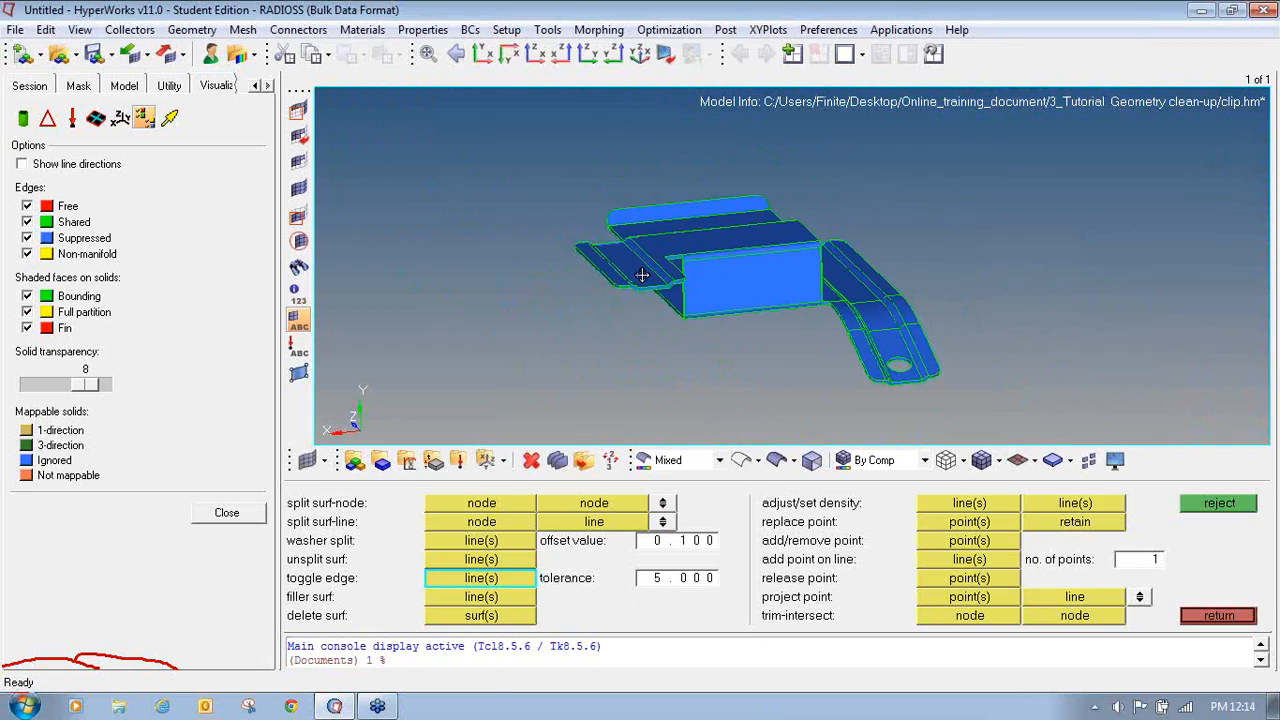
ctrl+scroll(718, 300, down, 1)
ctrl+drag(673, 293, 525, 305)
ctrl+right_drag(745, 374, 705, 325)
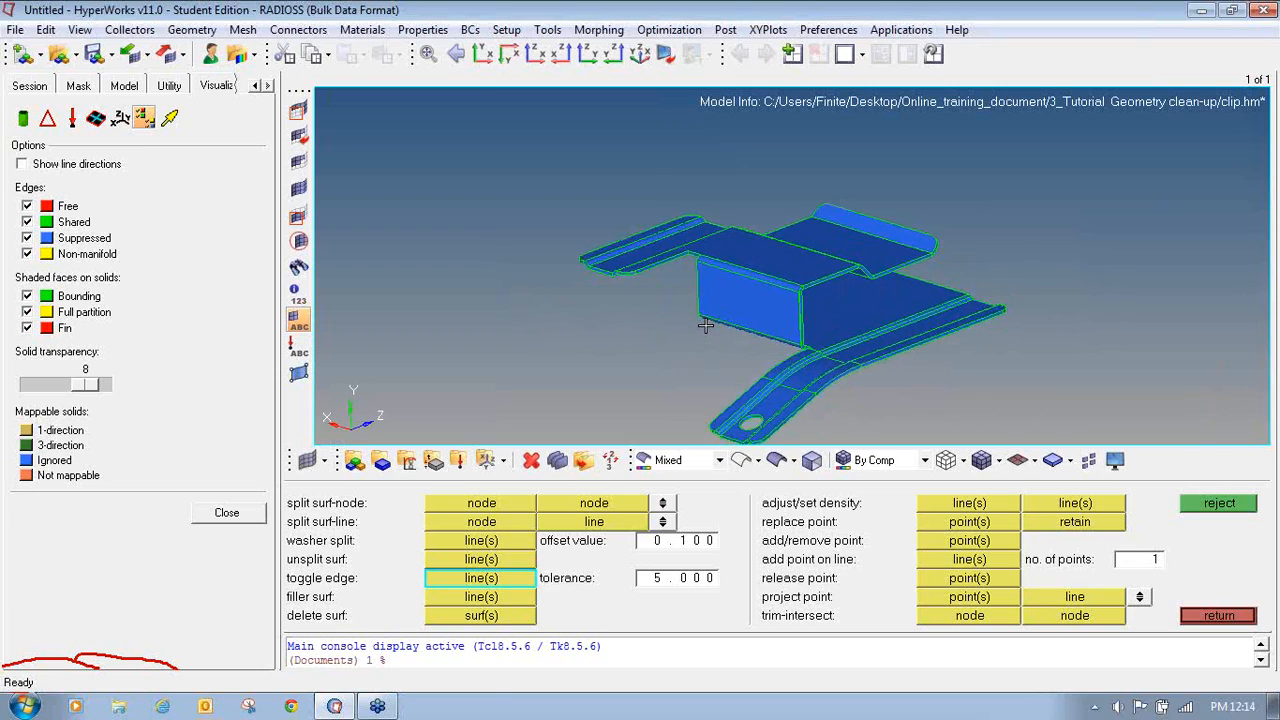
ctrl+drag(805, 203, 807, 211)
ctrl+right_drag(768, 322, 738, 268)
click(1216, 614)
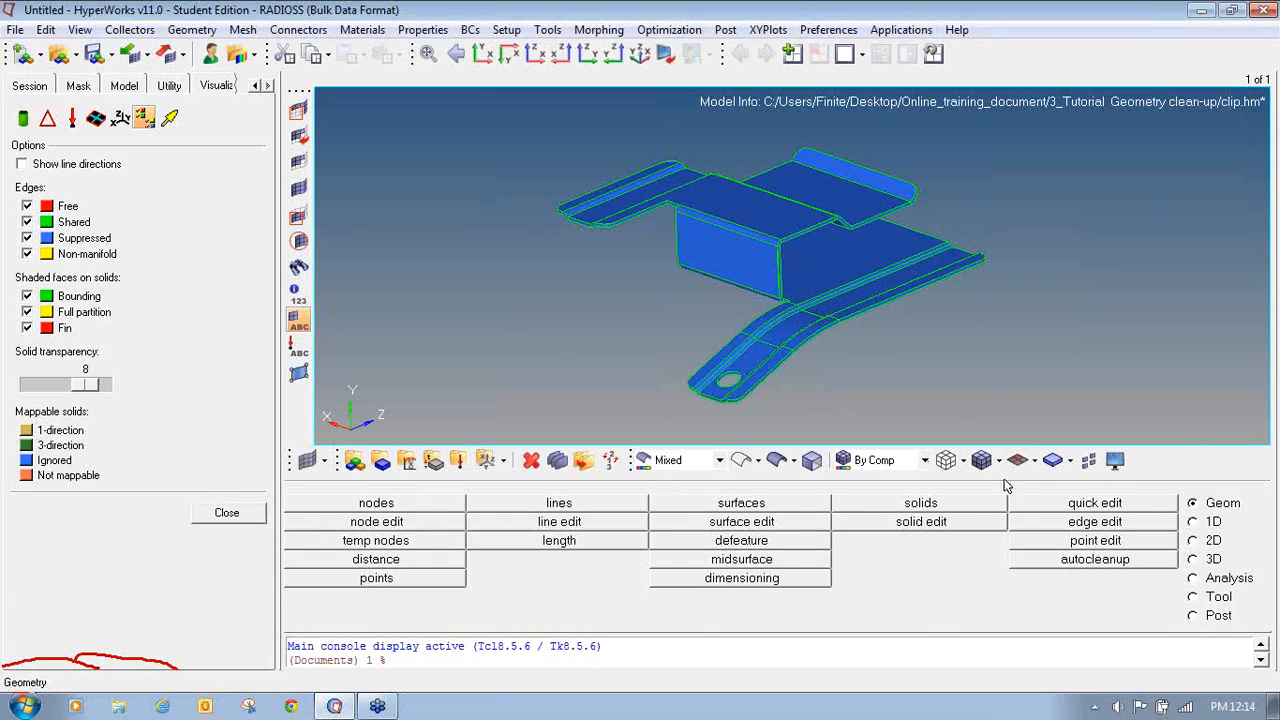
- Hide shared and suppressed edges and switch the geometry to wireframe display
click(27, 222)
click(27, 238)
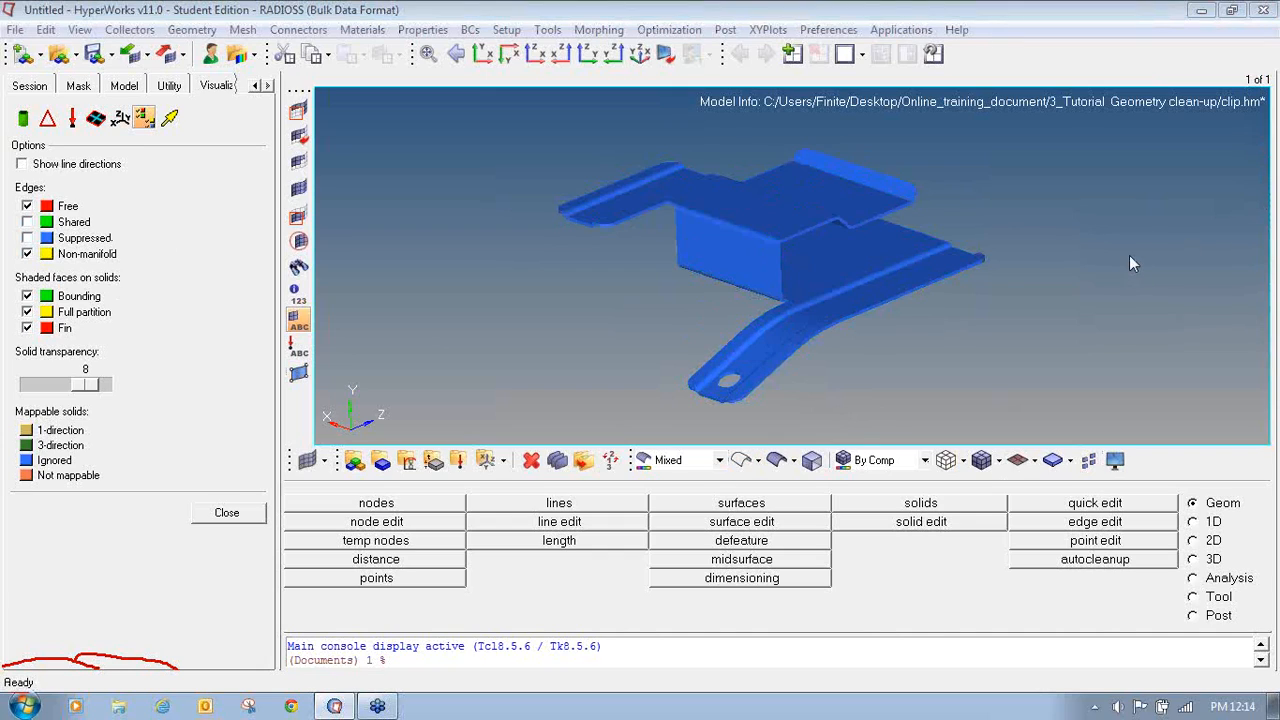
mouse_move(735, 440)
mouse_down()
mouse_move(748, 472)
mouse_move(762, 436)
mouse_up()
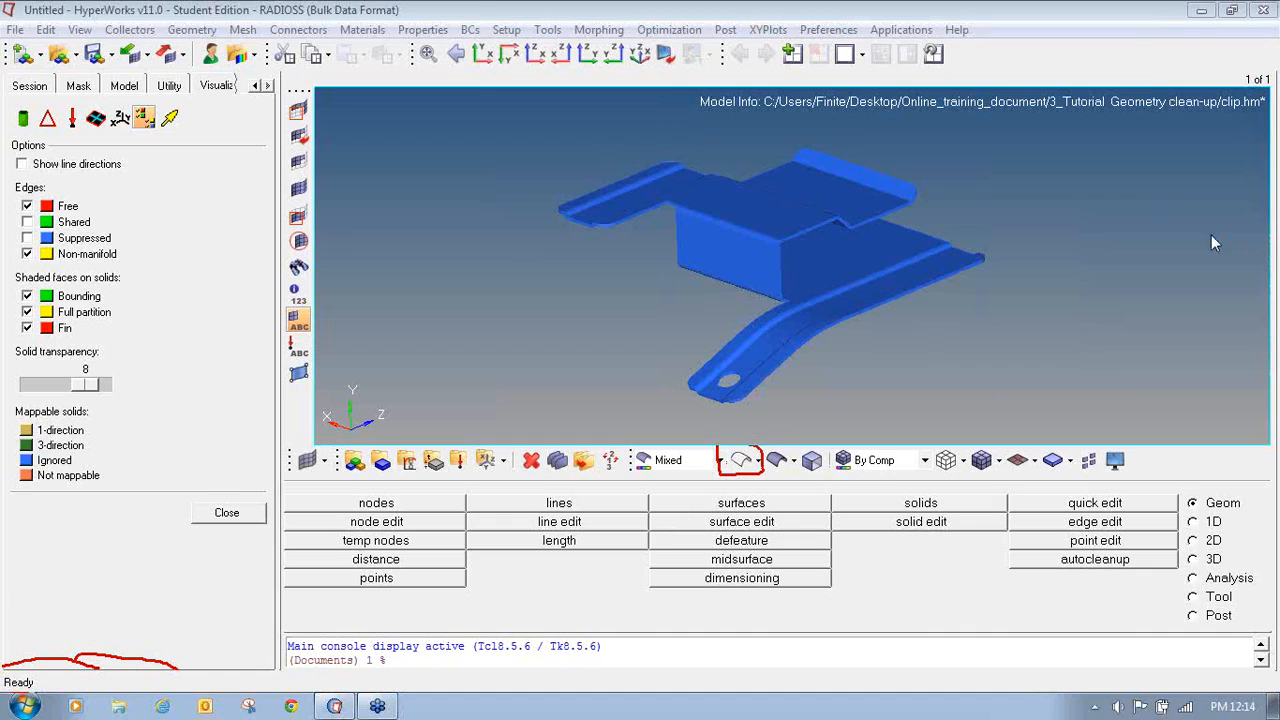
click(741, 460)
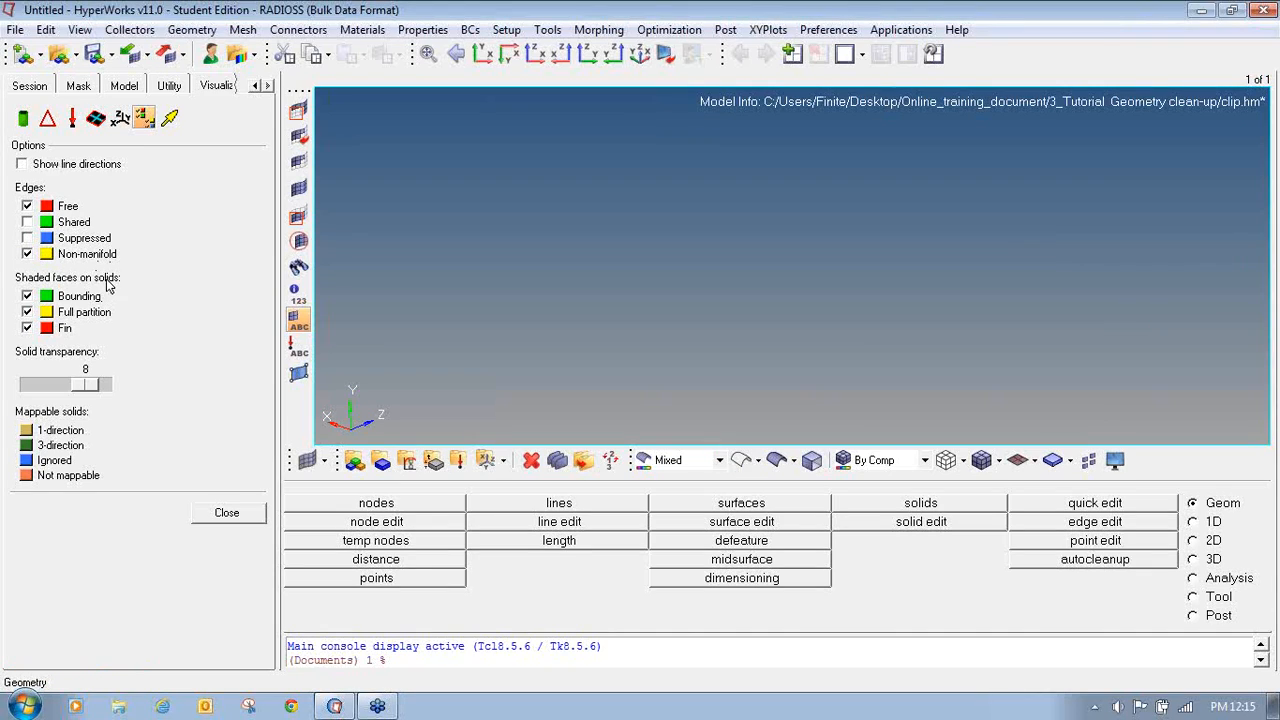
- Change the edge display to show only shared and suppressed edges on the wireframe clip
click(27, 206)
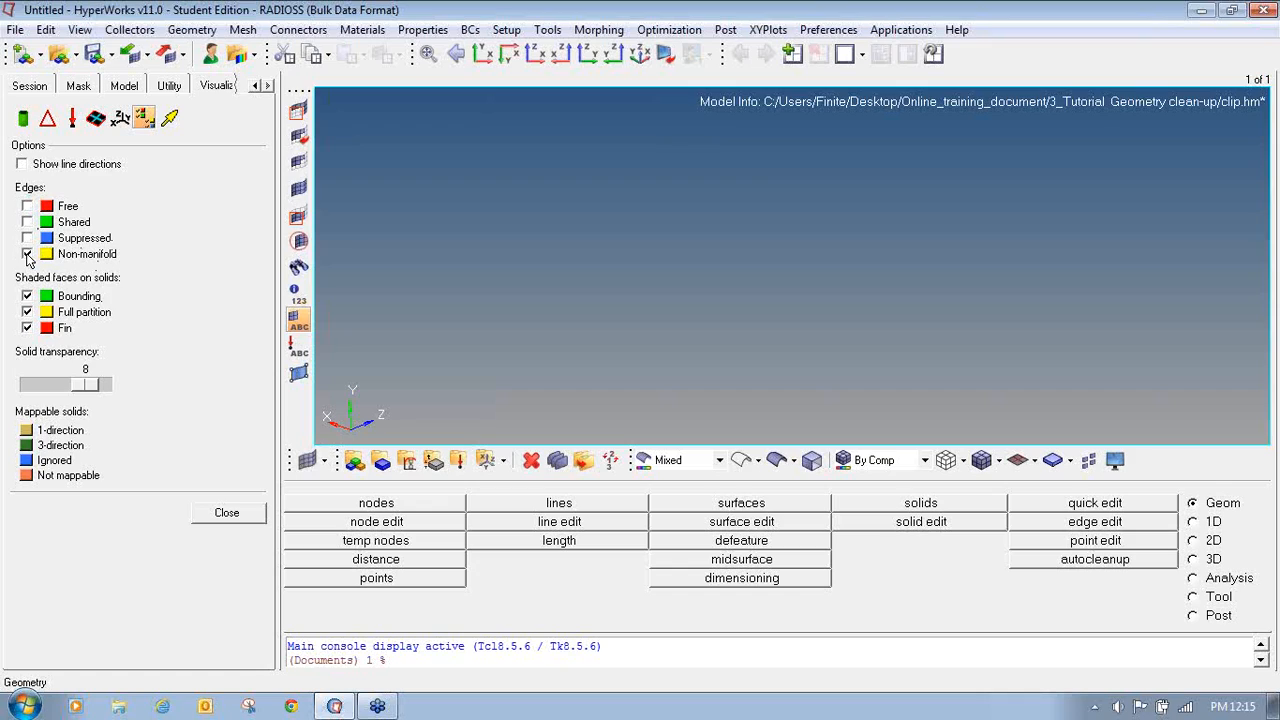
click(27, 254)
click(27, 222)
click(27, 238)
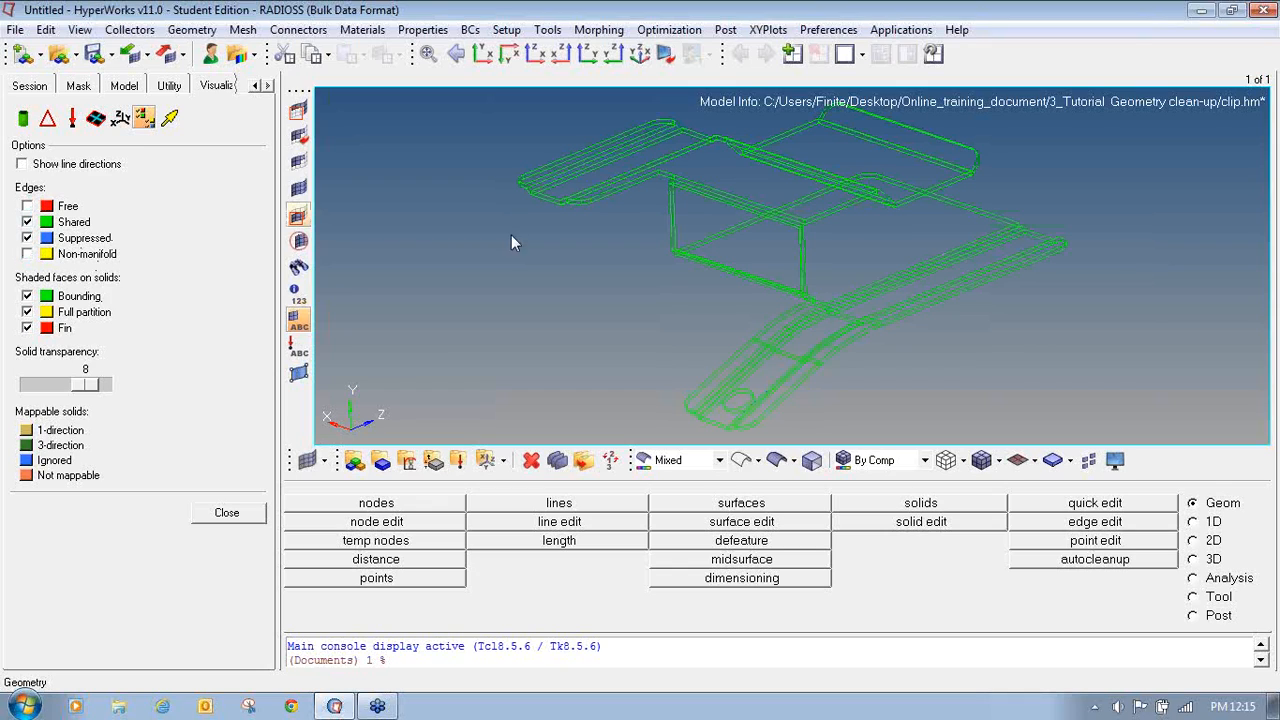
ctrl+right_drag(663, 323, 804, 367)
ctrl+scroll(801, 348, down, 3)
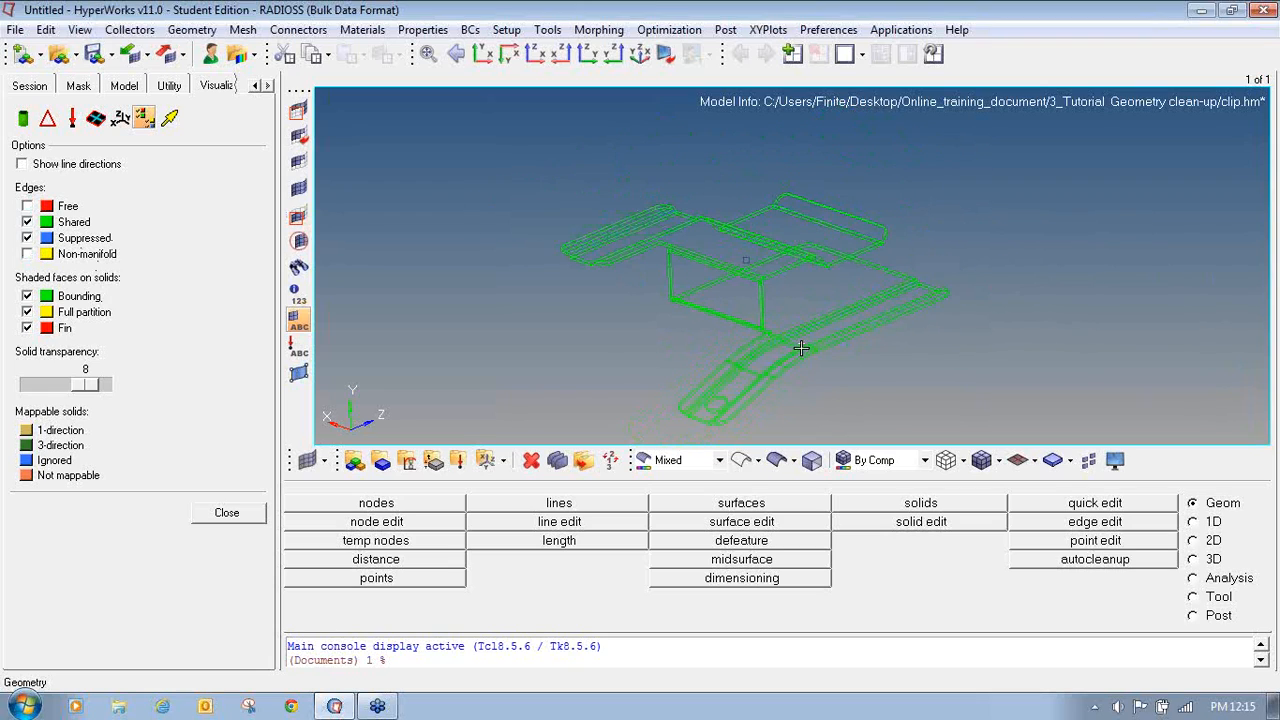
- Turn the free and non-manifold edge display back on for the wireframe clip
ctrl+drag(801, 348, 753, 356)
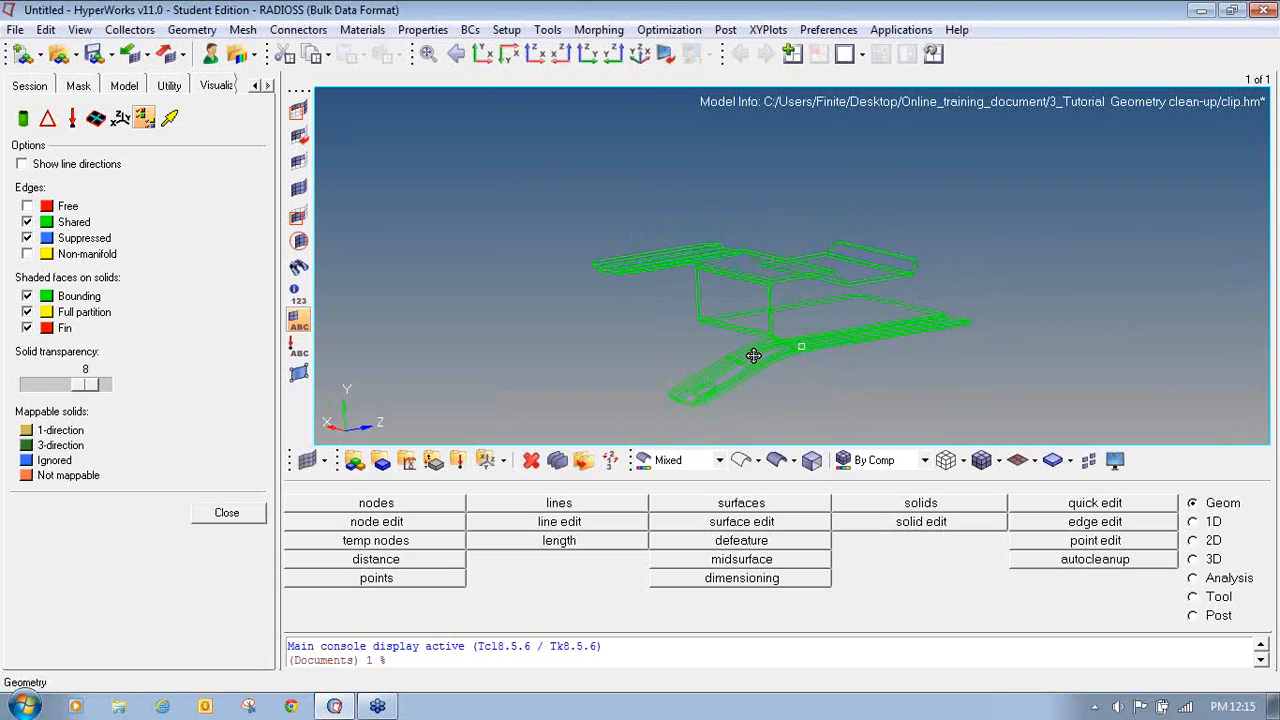
click(27, 206)
click(27, 254)
ctrl+drag(976, 341, 709, 300)
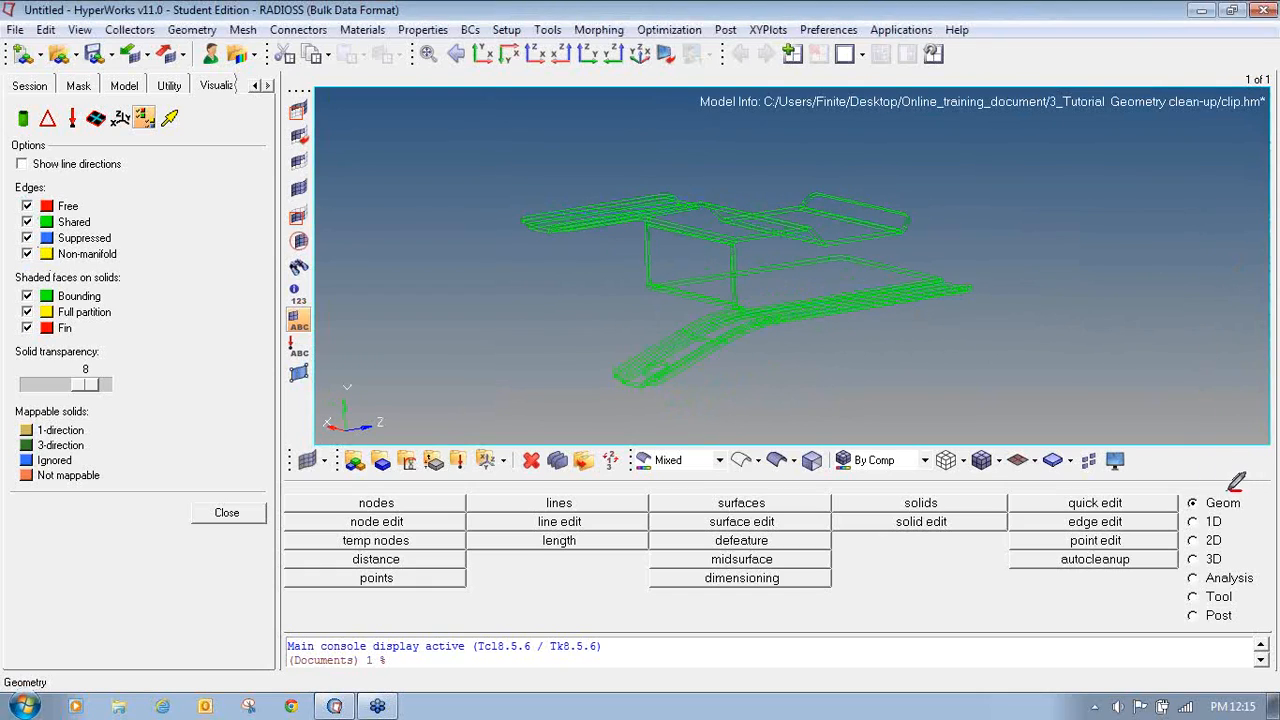
- Open the autocleanup panel and select all surfaces of the clip
mouse_move(1231, 489)
mouse_down()
mouse_move(1190, 488)
mouse_move(1186, 508)
mouse_move(1250, 510)
mouse_move(1223, 487)
mouse_up()
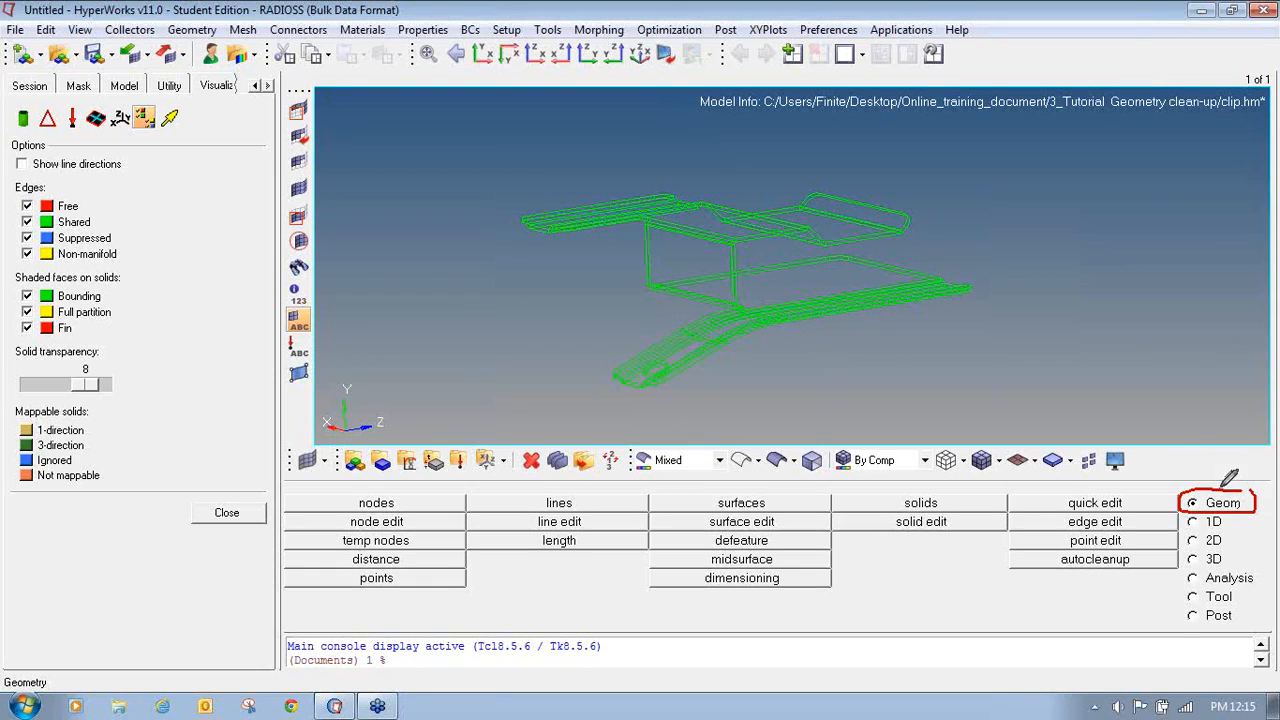
mouse_move(1040, 551)
mouse_down()
mouse_move(1040, 565)
mouse_move(1150, 562)
mouse_move(1108, 540)
mouse_up()
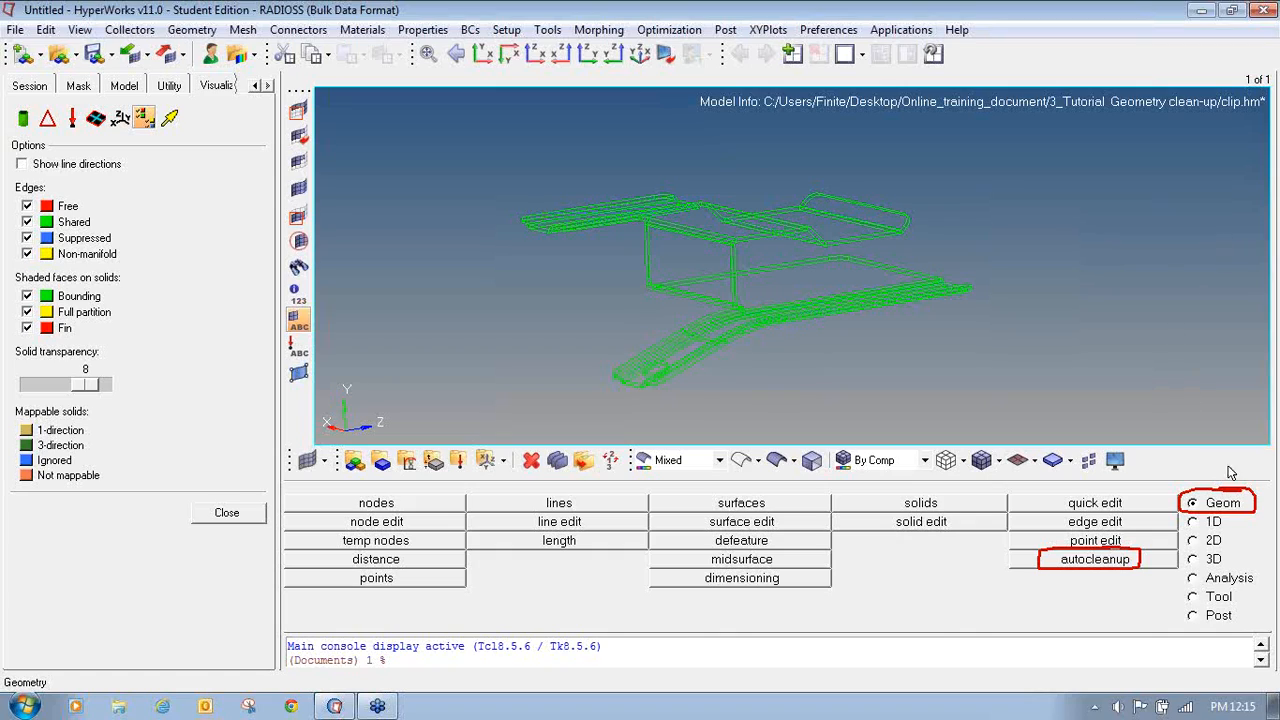
click(1100, 562)
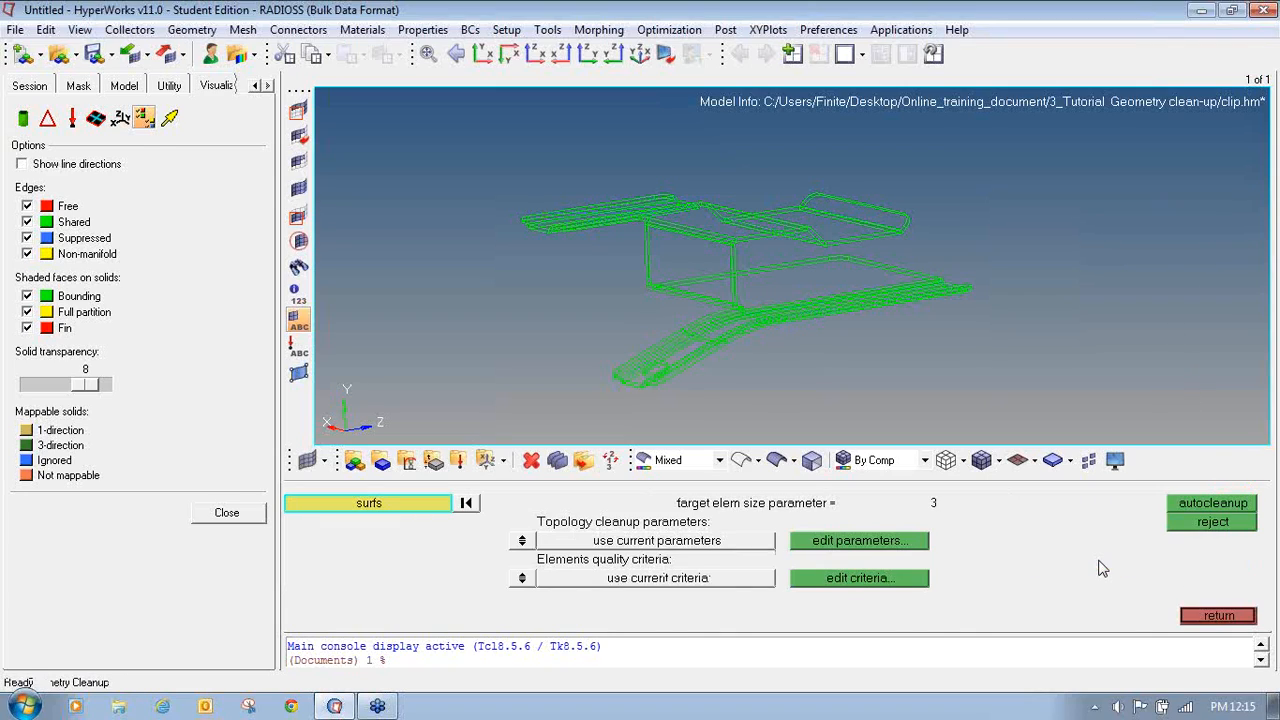
click(370, 504)
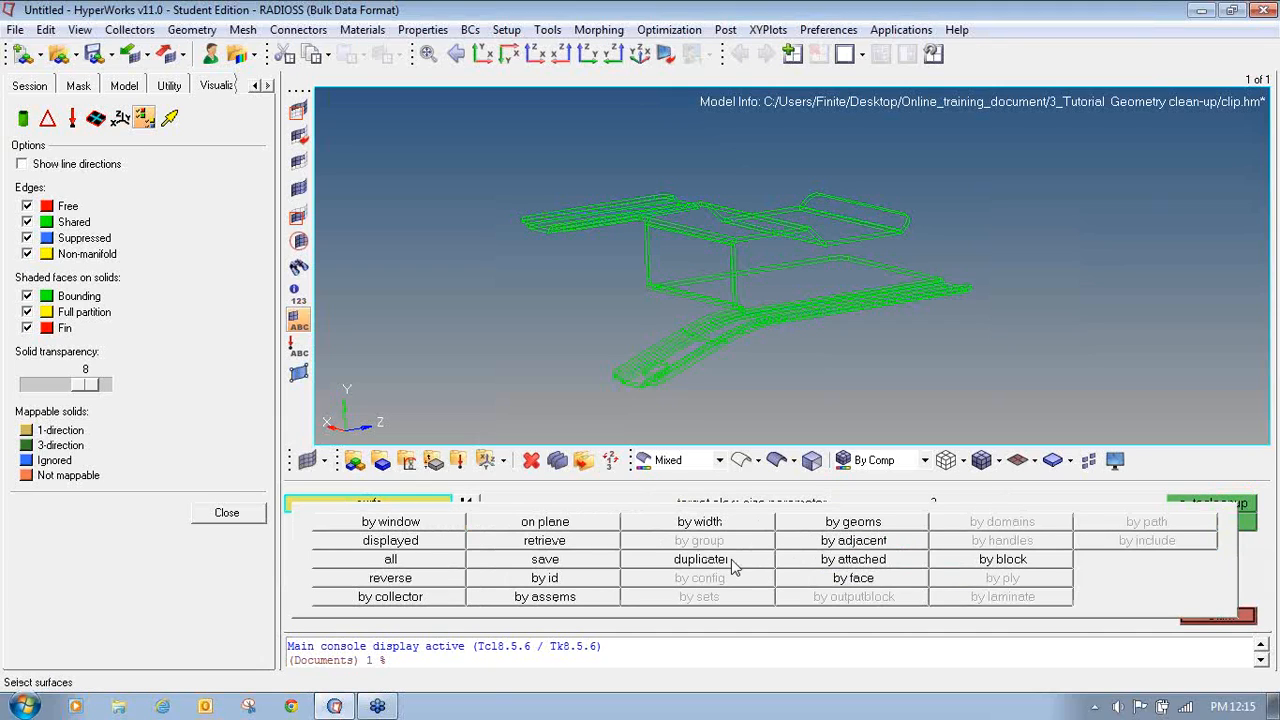
click(391, 559)
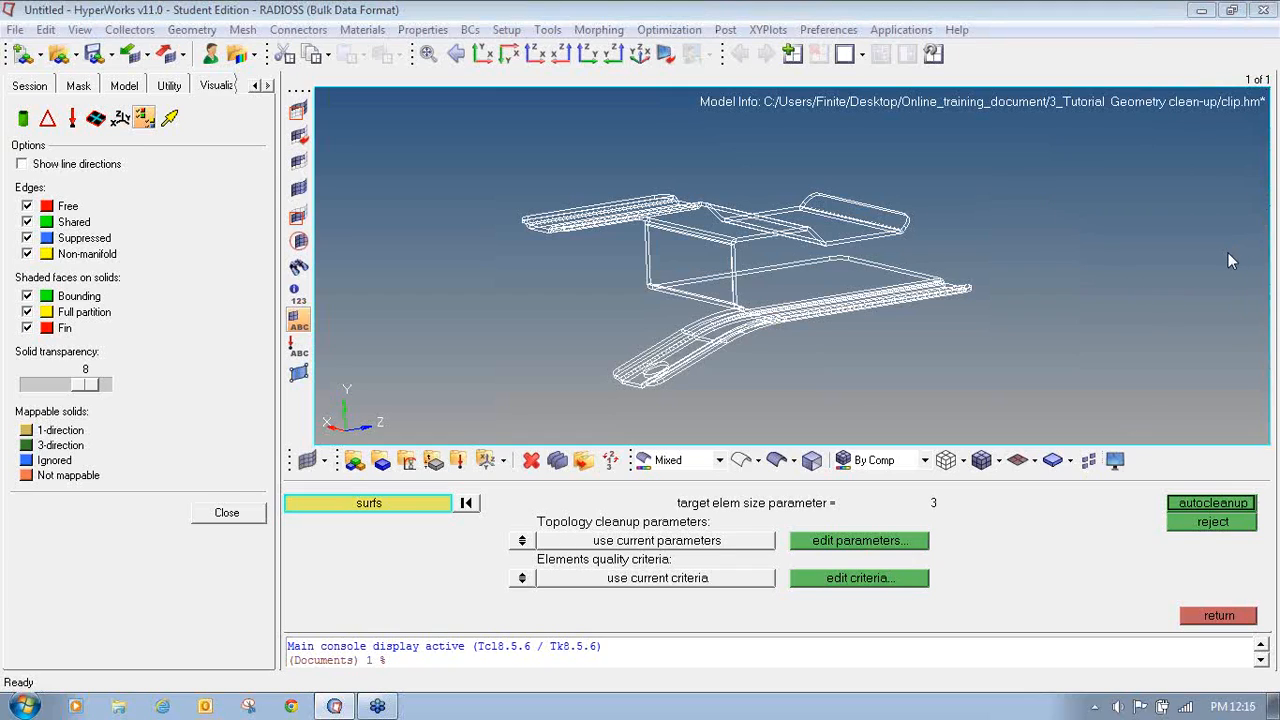
- Enable Extract midsurfaces in the topology cleanup parameters and apply the settings
mouse_move(815, 521)
mouse_down()
mouse_move(790, 550)
mouse_move(912, 543)
mouse_move(938, 514)
mouse_move(818, 521)
mouse_up()
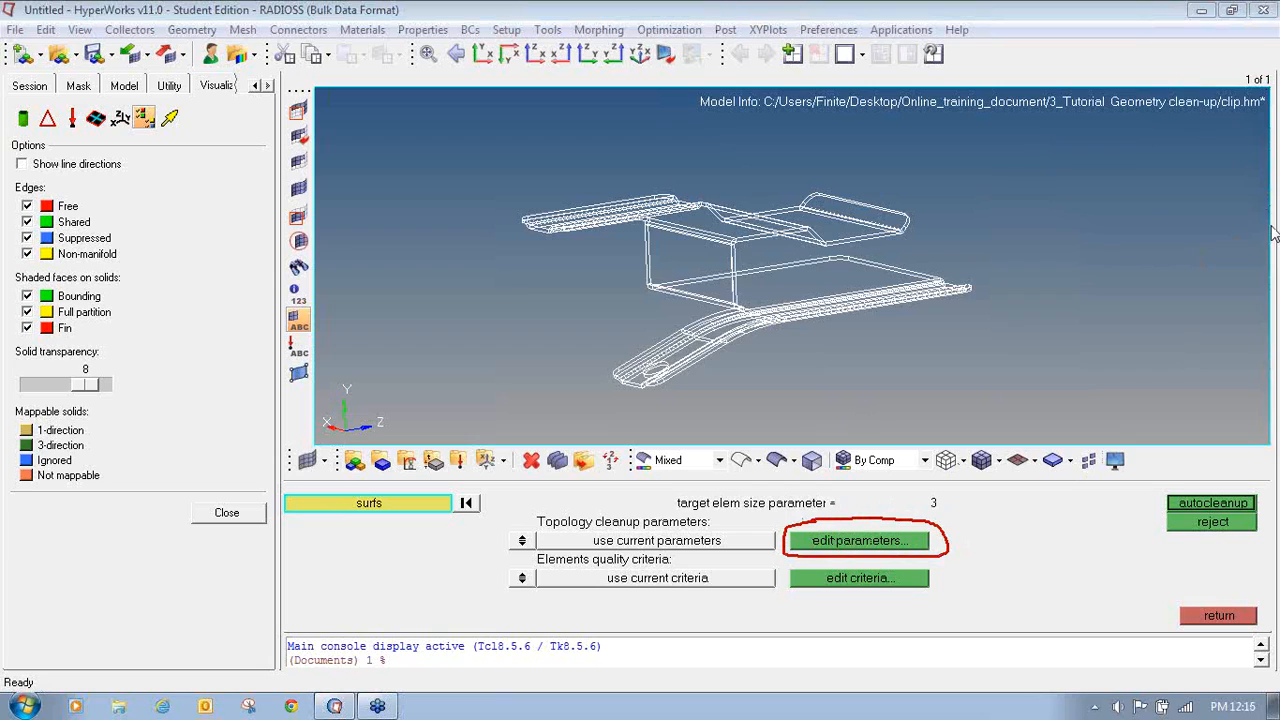
click(847, 545)
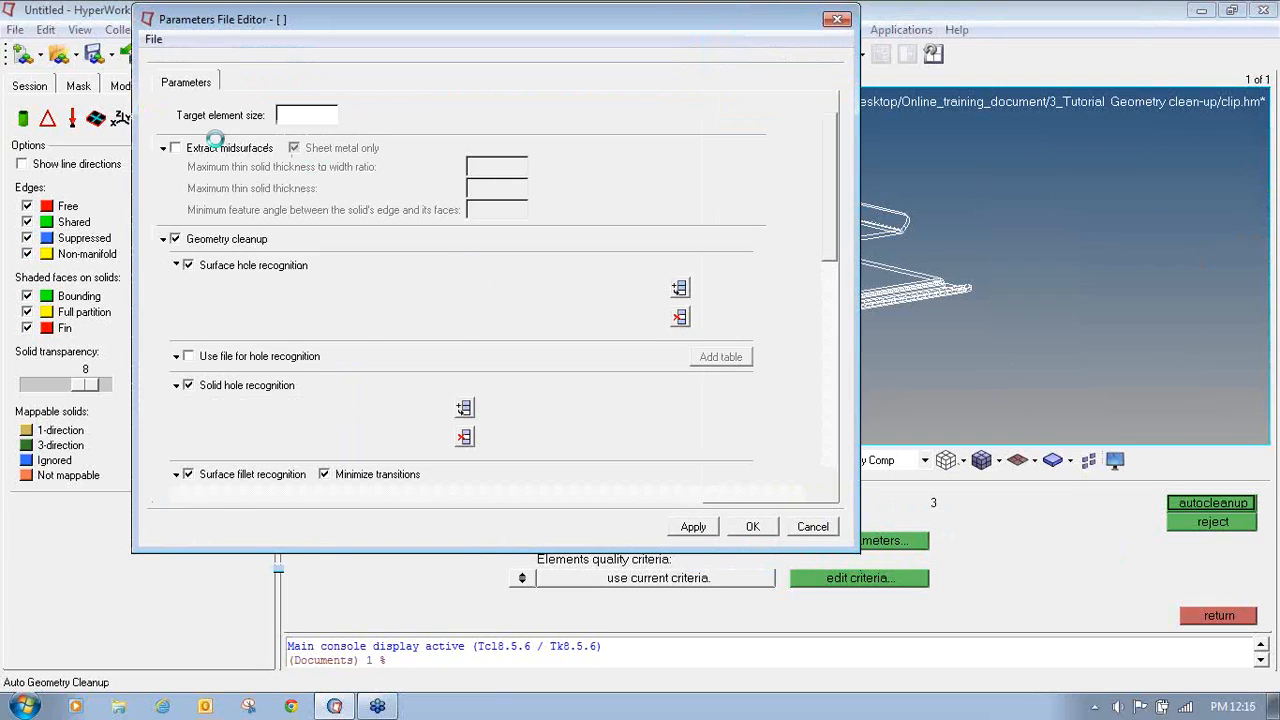
click(175, 149)
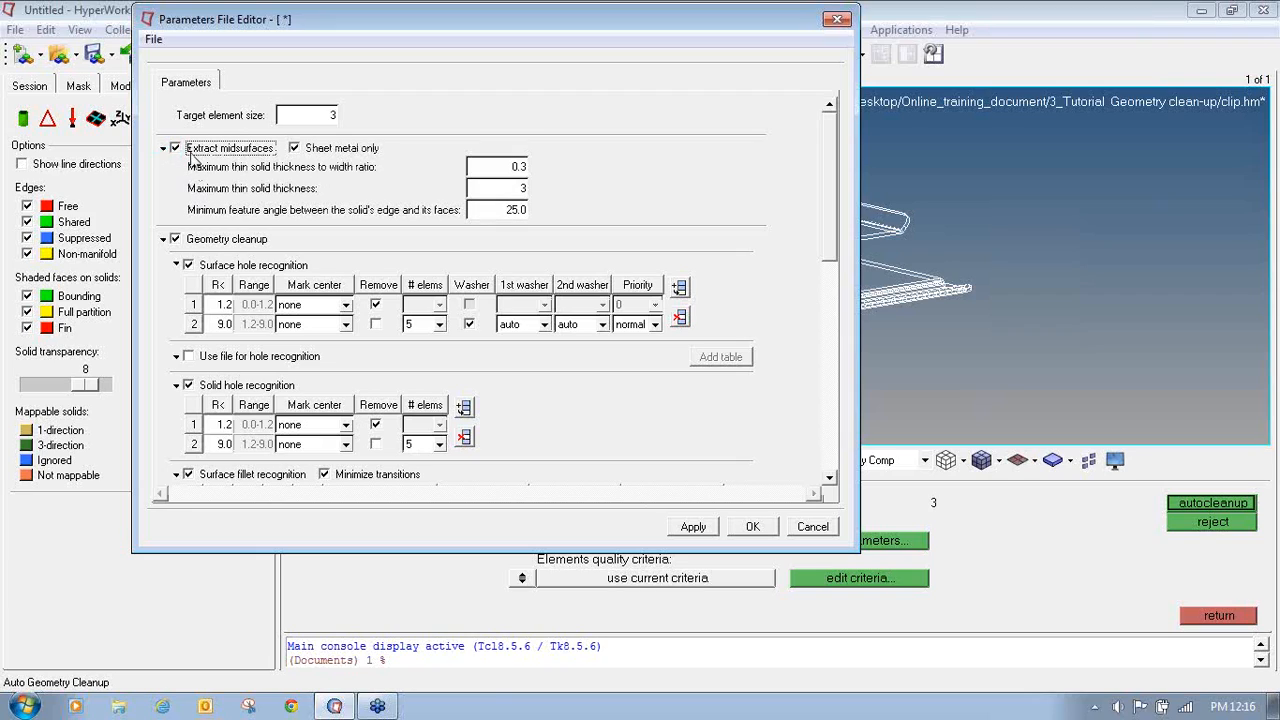
click(1269, 219)
click(1197, 229)
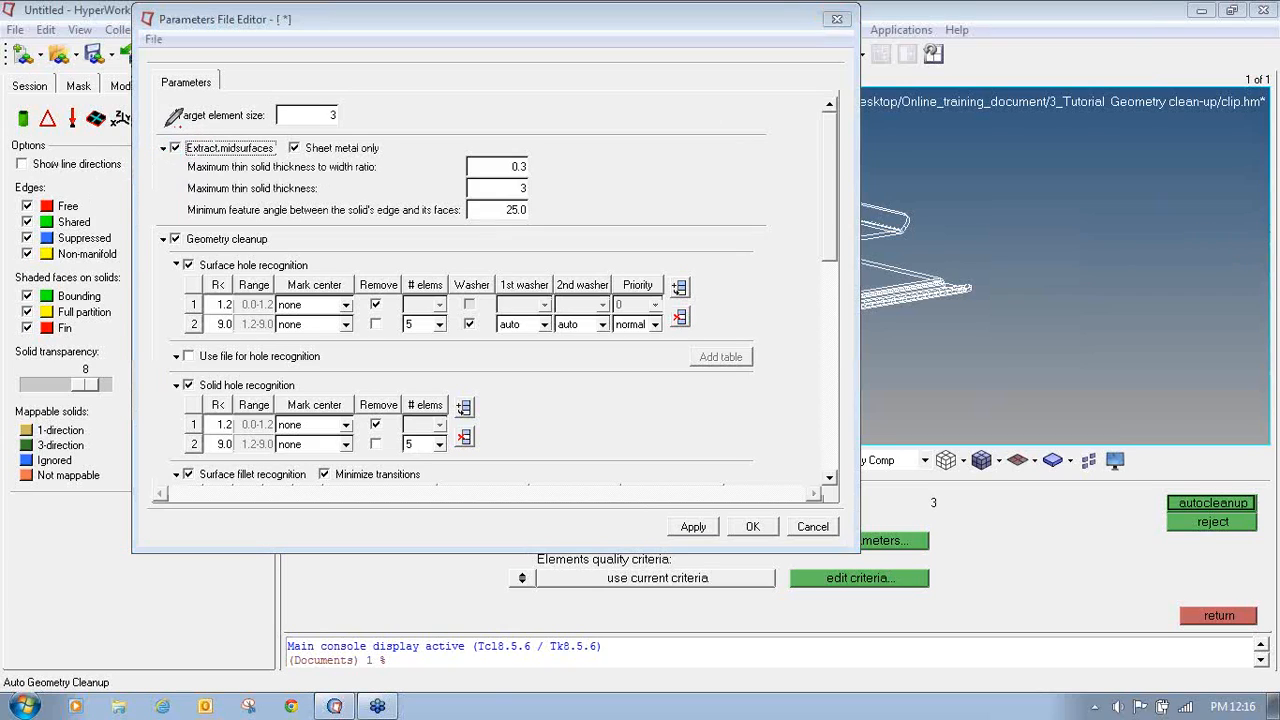
mouse_move(167, 127)
mouse_down()
mouse_move(158, 152)
mouse_move(250, 162)
mouse_move(268, 128)
mouse_up()
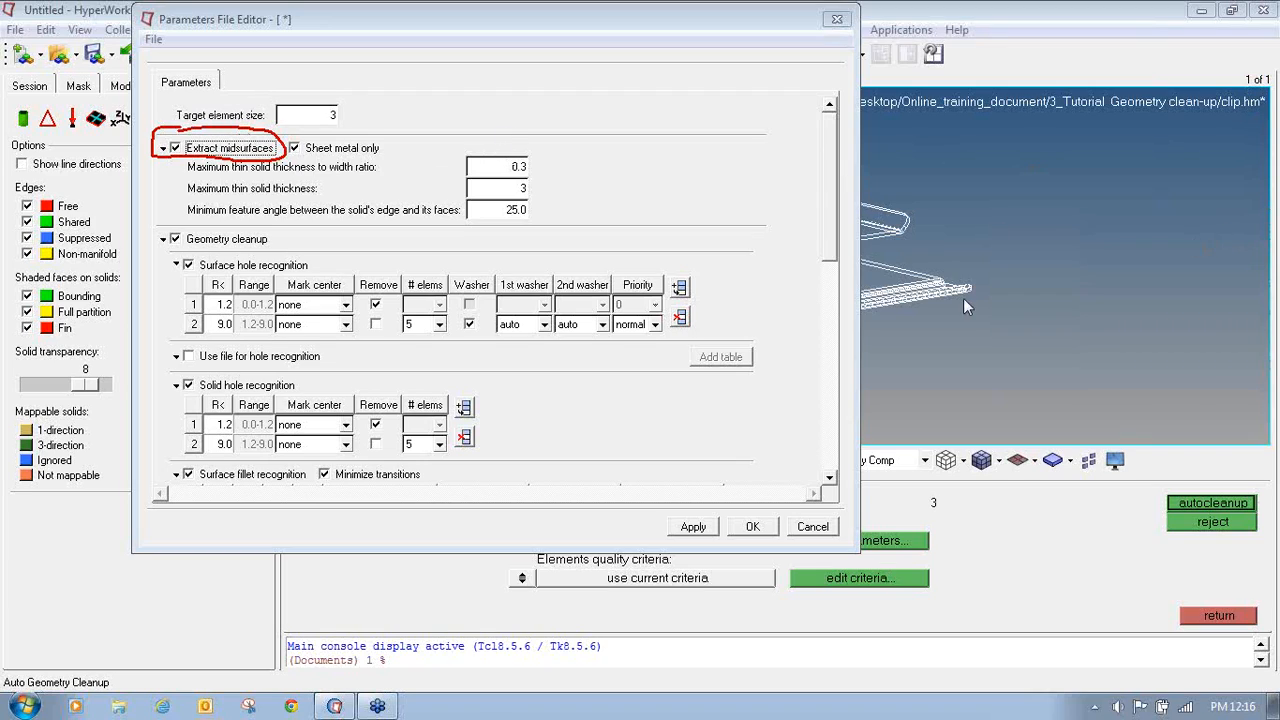
click(714, 526)
click(748, 533)
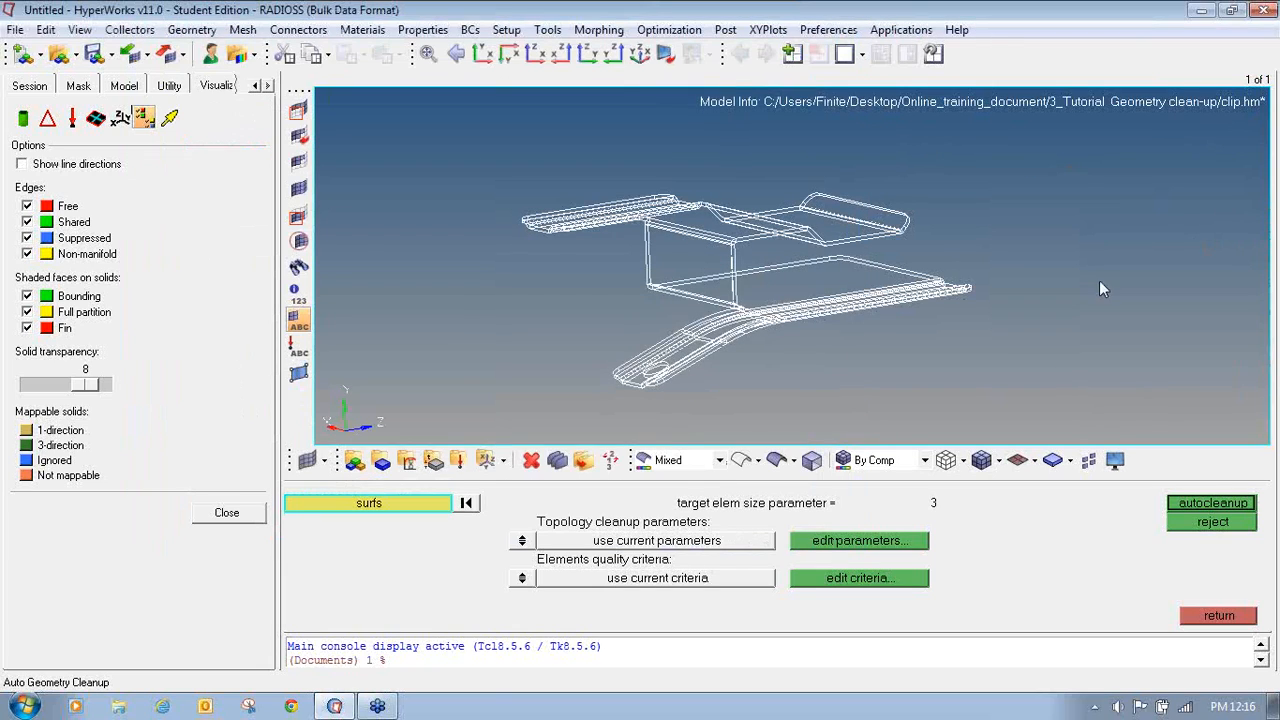
- Close the visualization options, expand the component in the model browser, and run autocleanup on all surfaces
click(216, 512)
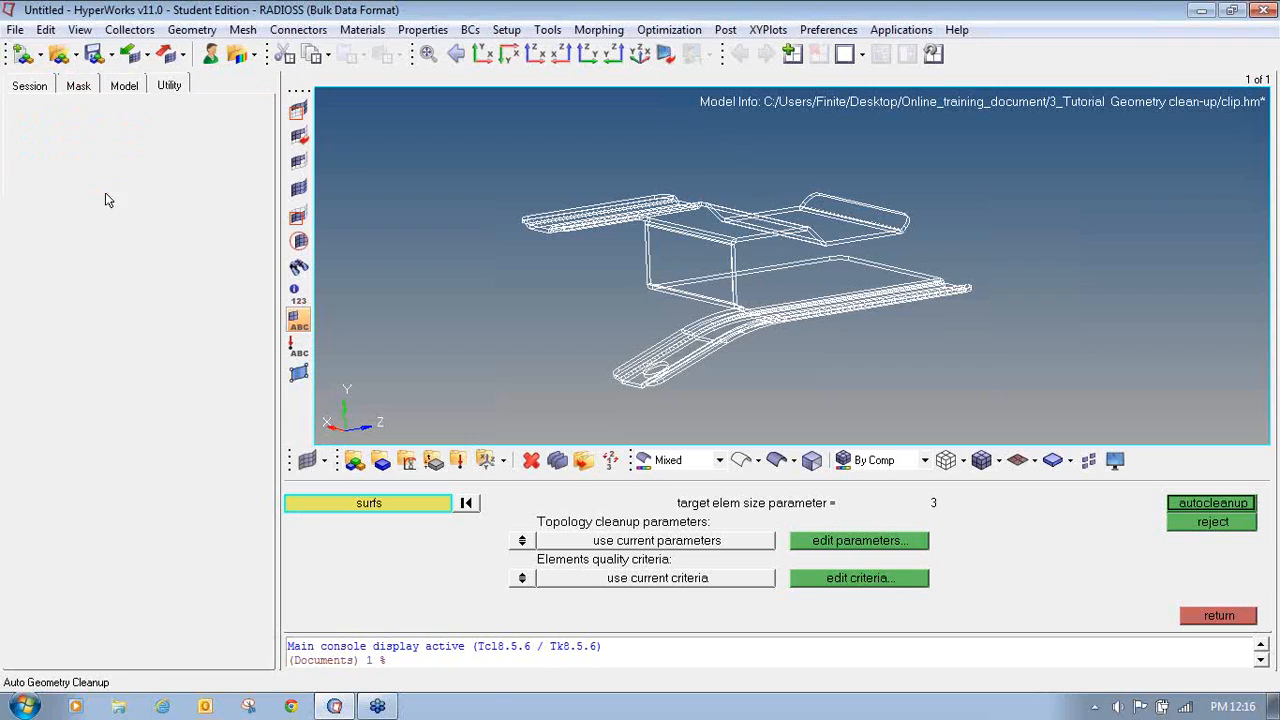
click(124, 85)
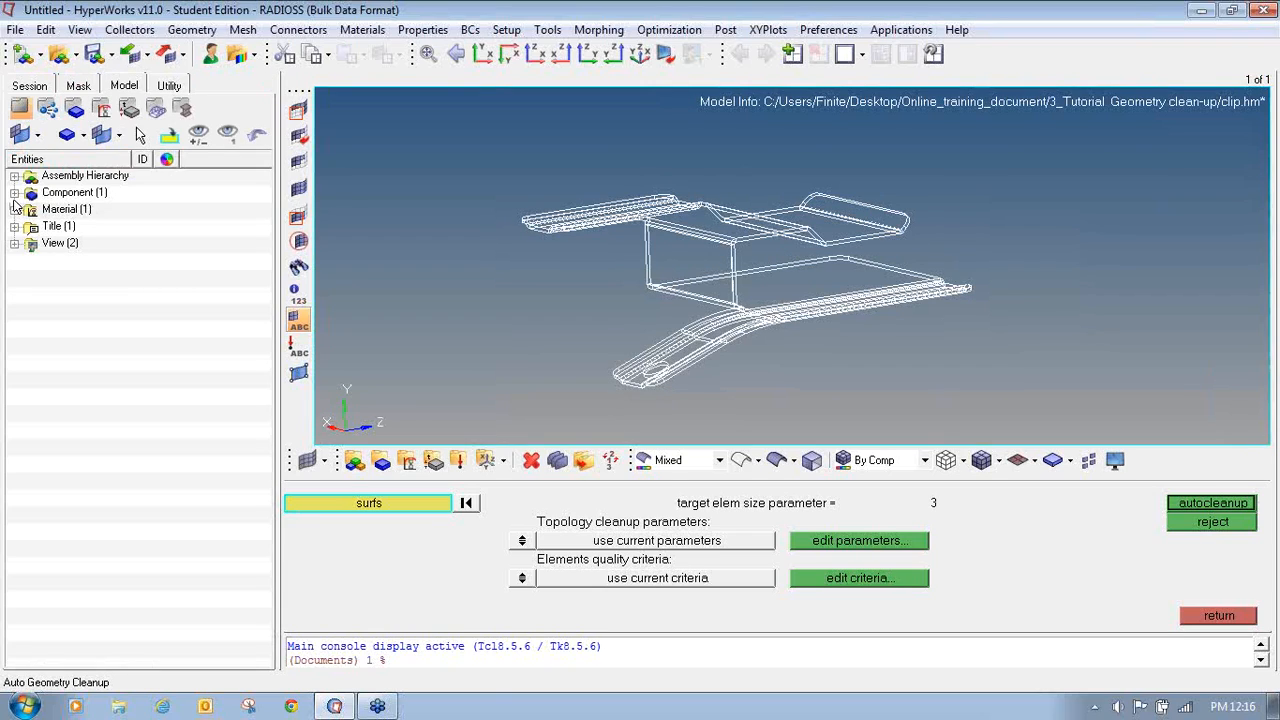
click(14, 193)
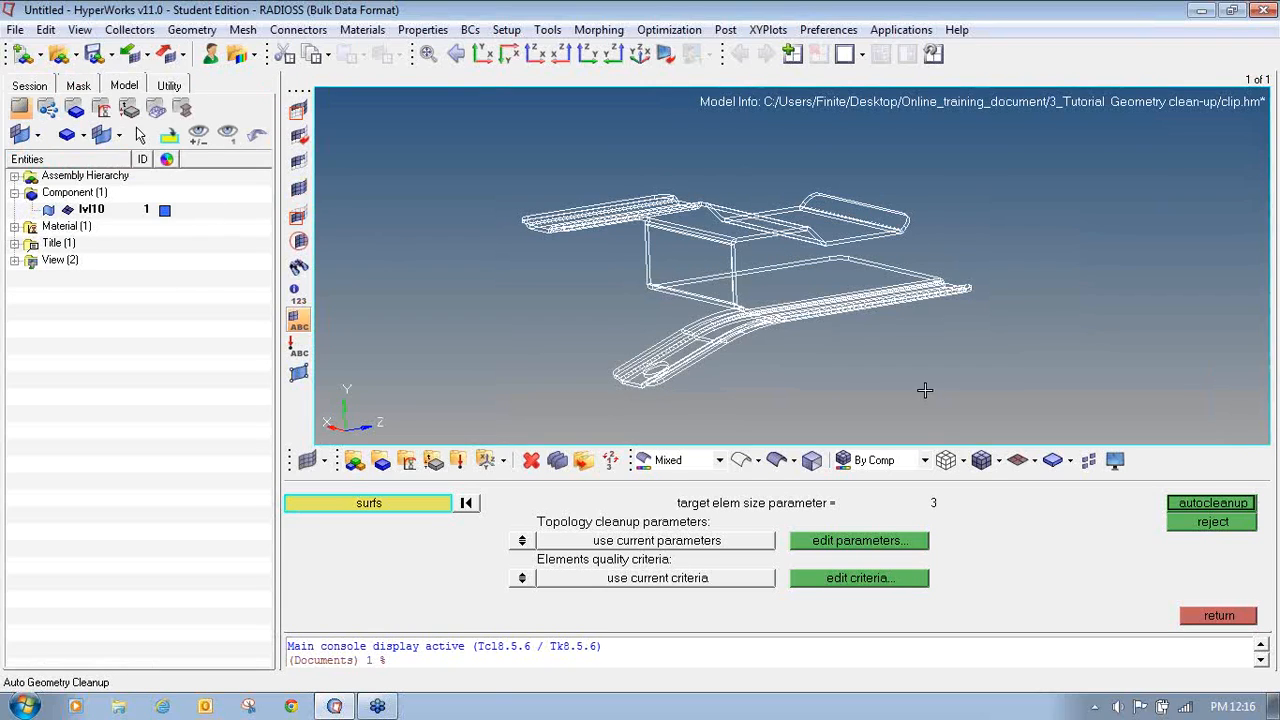
click(1203, 504)
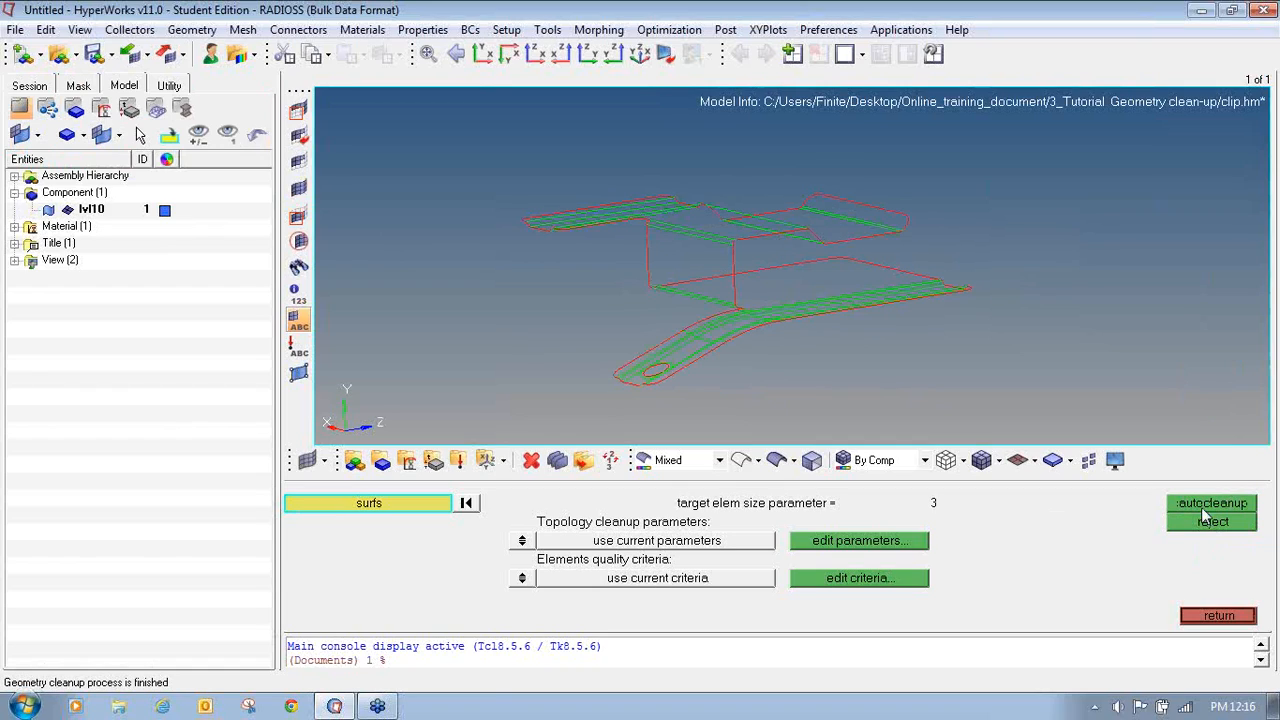
- Rotate and zoom around the cleaned clip to examine its free and shared edges
ctrl+click(648, 289)
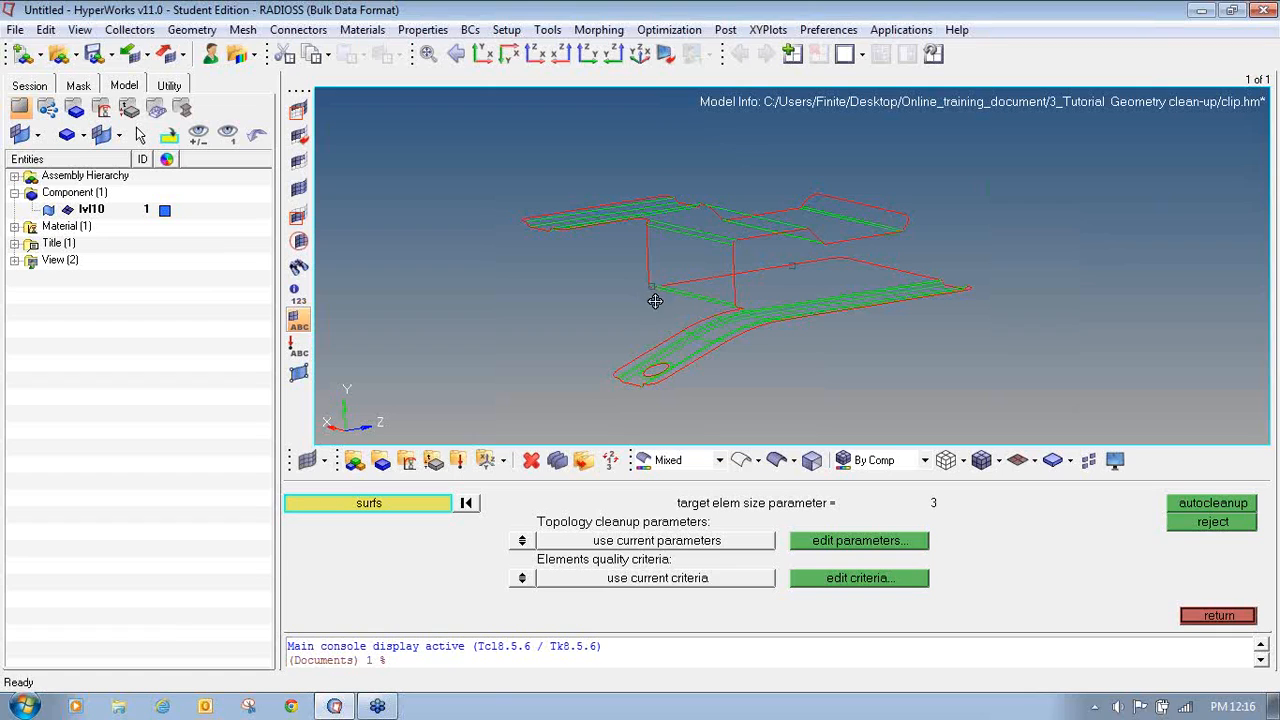
ctrl+drag(655, 301, 691, 325)
ctrl+right_drag(696, 324, 680, 208)
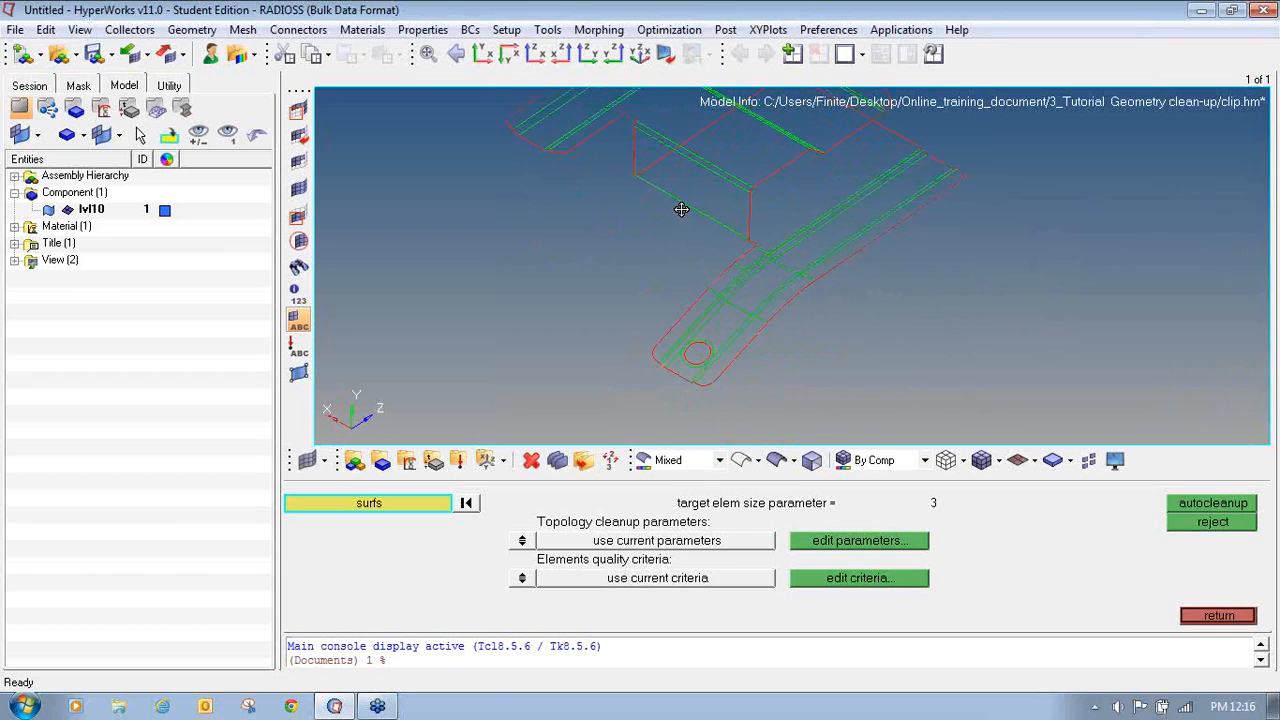
ctrl+scroll(689, 357, up, 3)
ctrl+right_drag(689, 357, 642, 184)
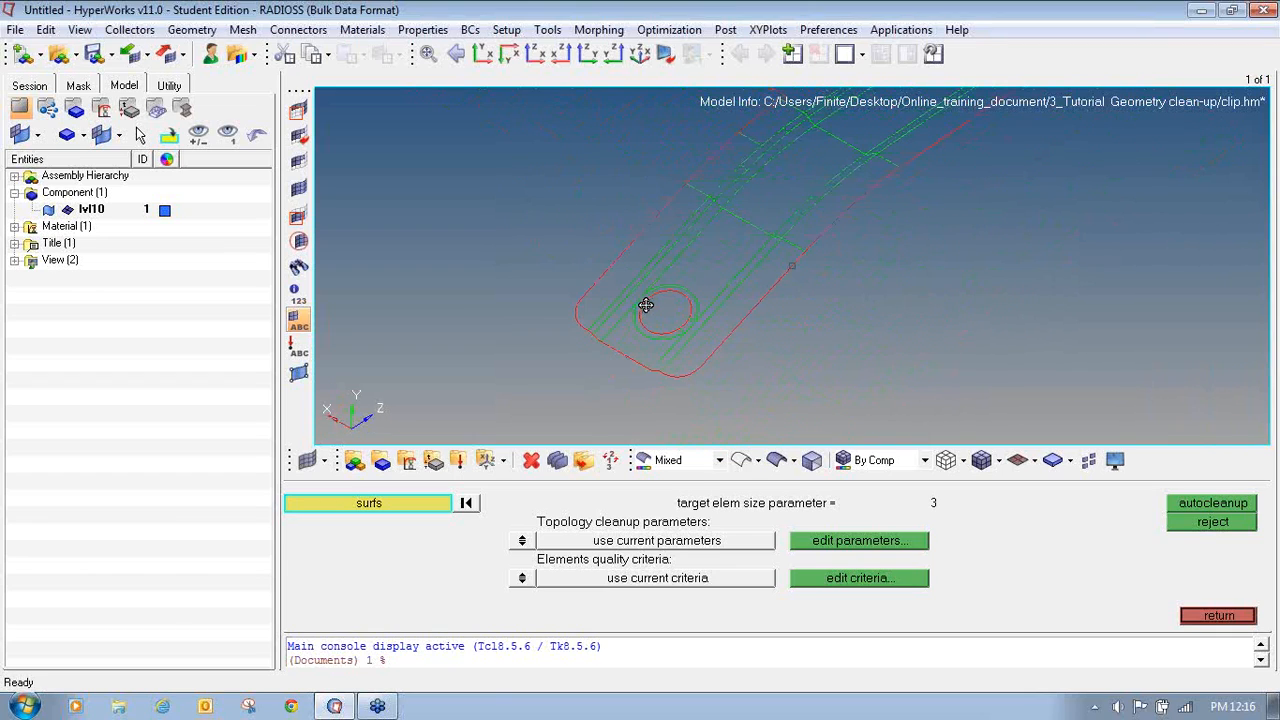
ctrl+drag(646, 306, 686, 278)
ctrl+scroll(686, 278, down, 4)
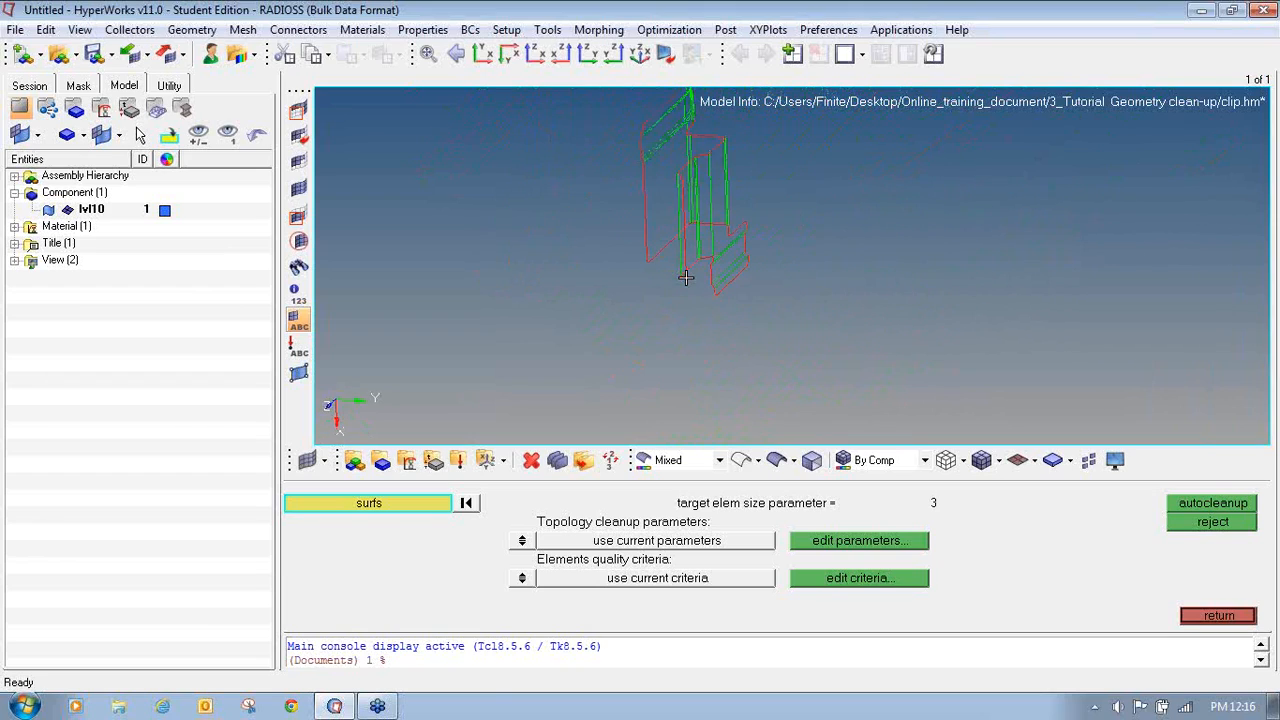
ctrl+right_drag(686, 278, 722, 357)
ctrl+click(696, 253)
ctrl+drag(735, 225, 766, 217)
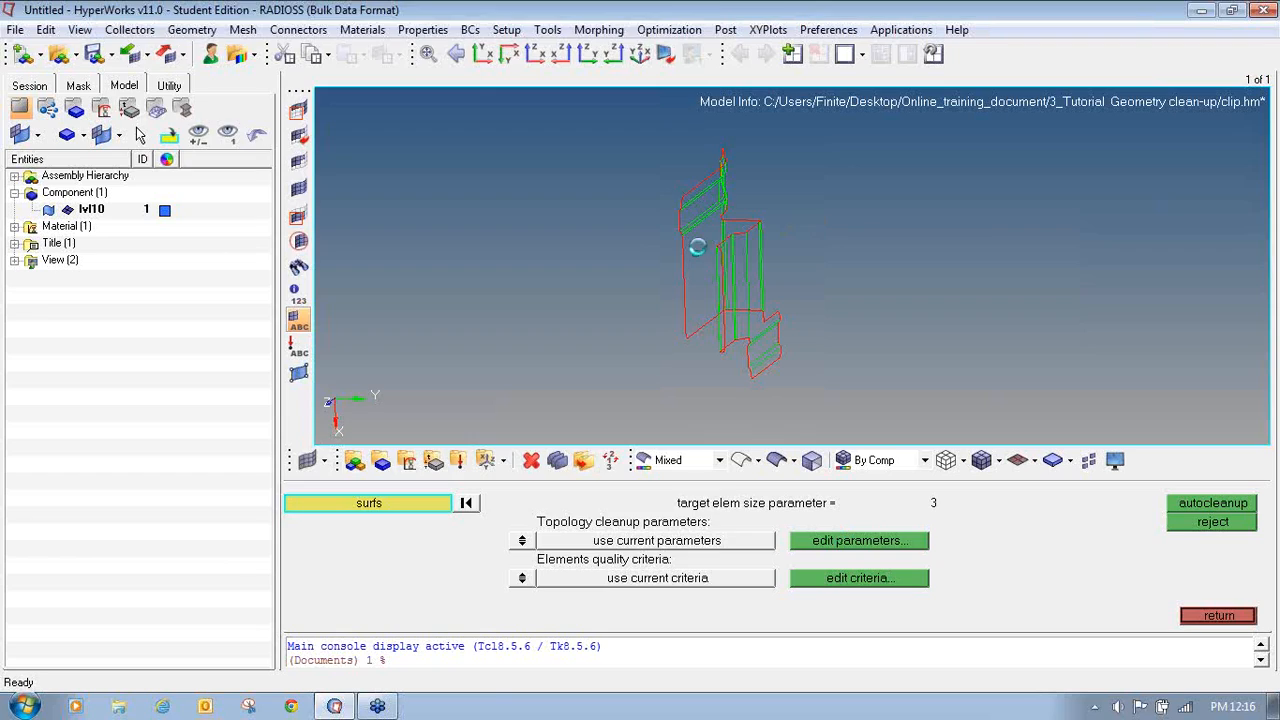
- Review the autocleanup parameters again and examine the clip from other orientations
click(845, 540)
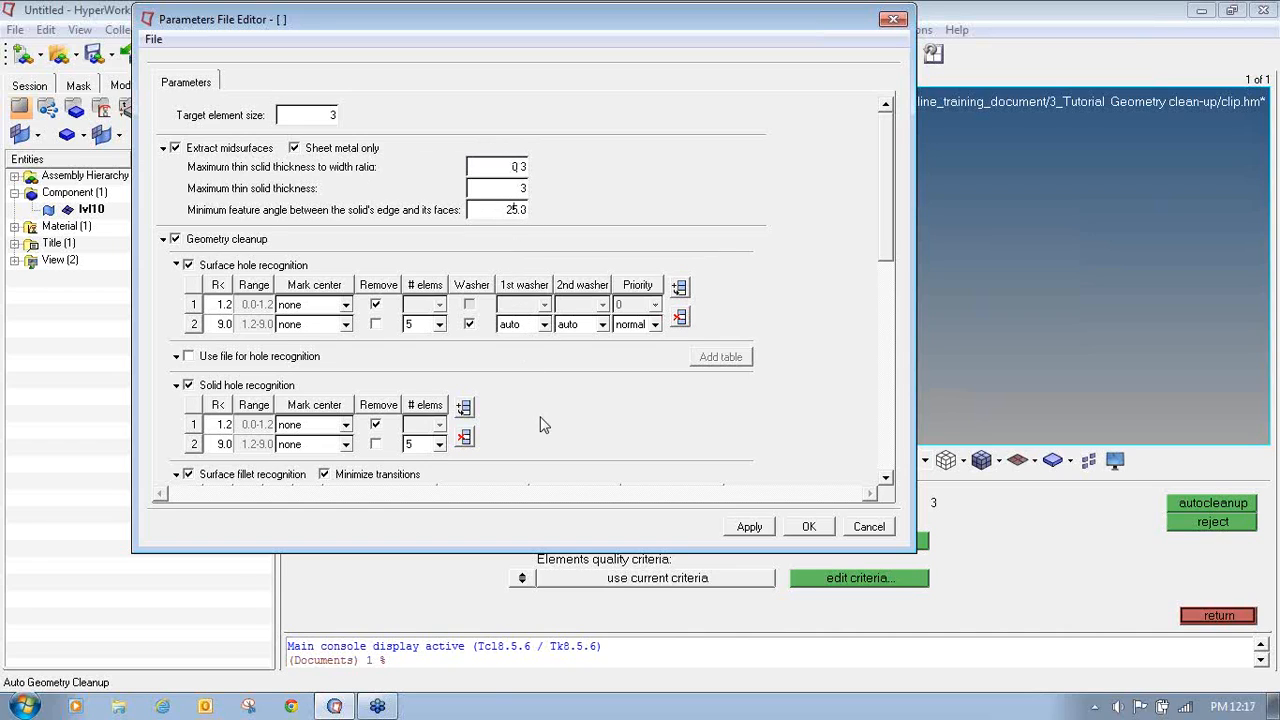
click(893, 19)
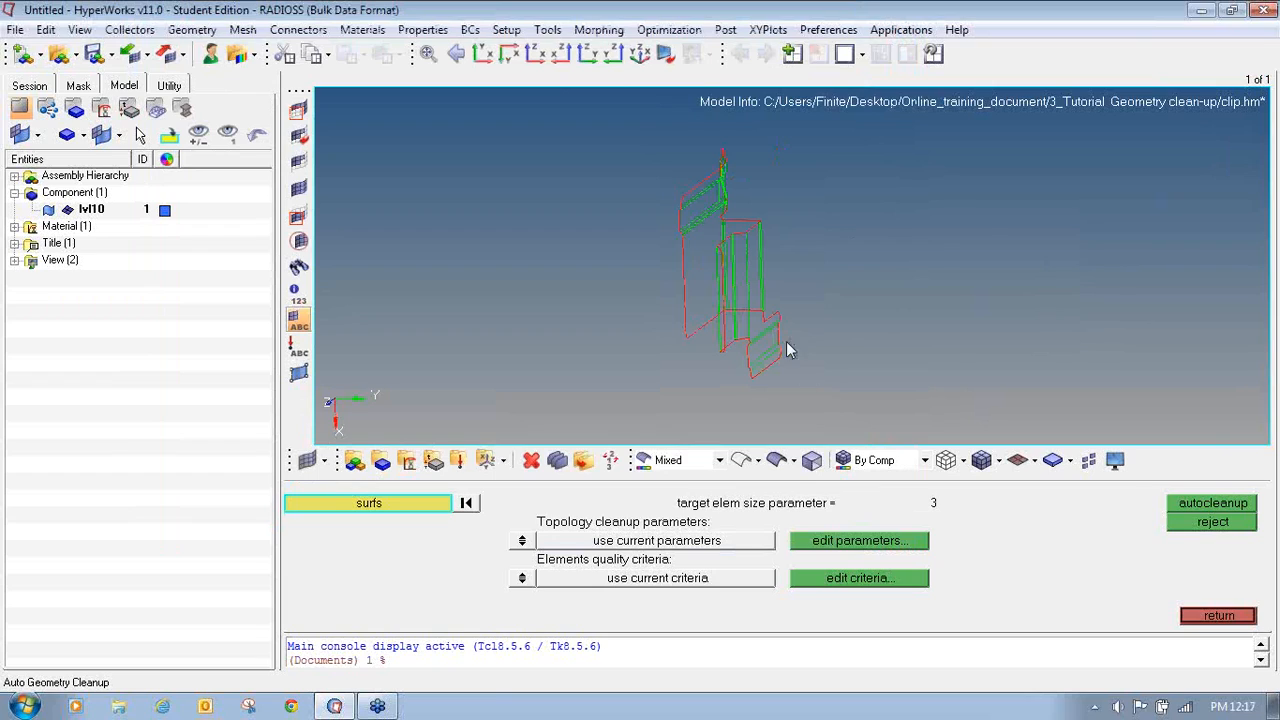
ctrl+middle_click(769, 286)
ctrl+middle_drag(753, 277, 763, 231)
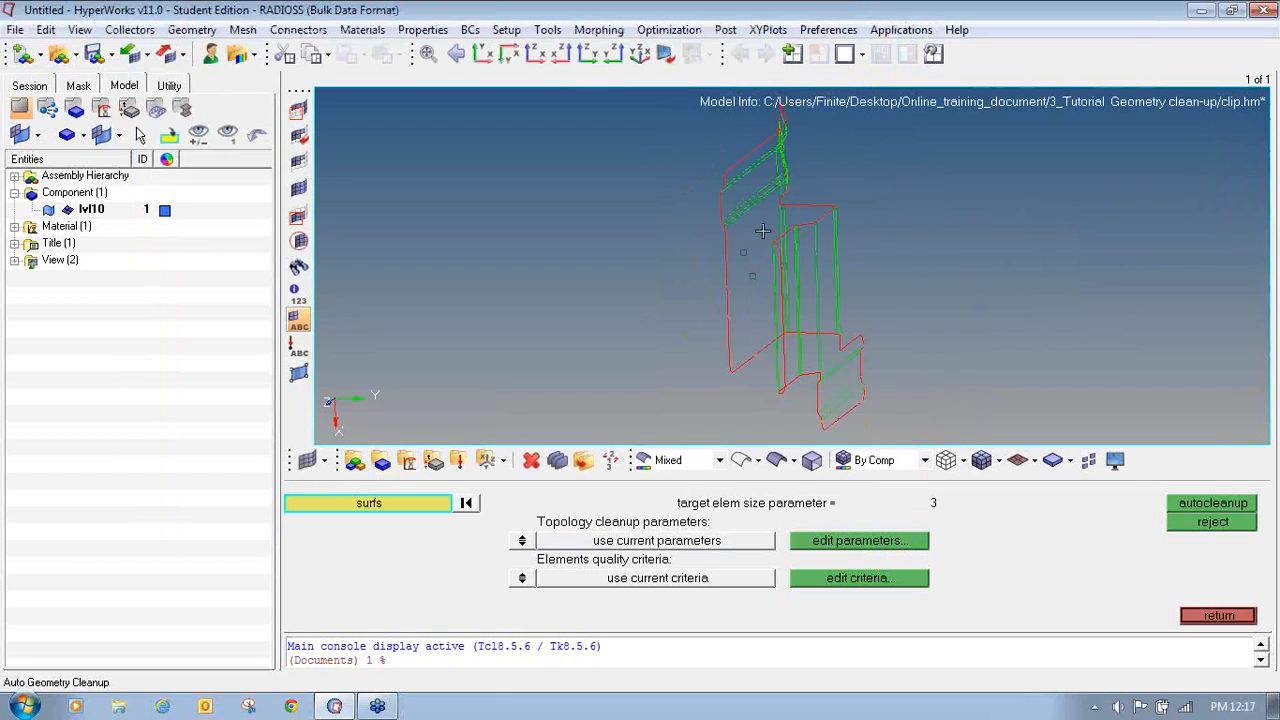
ctrl+drag(762, 231, 661, 111)
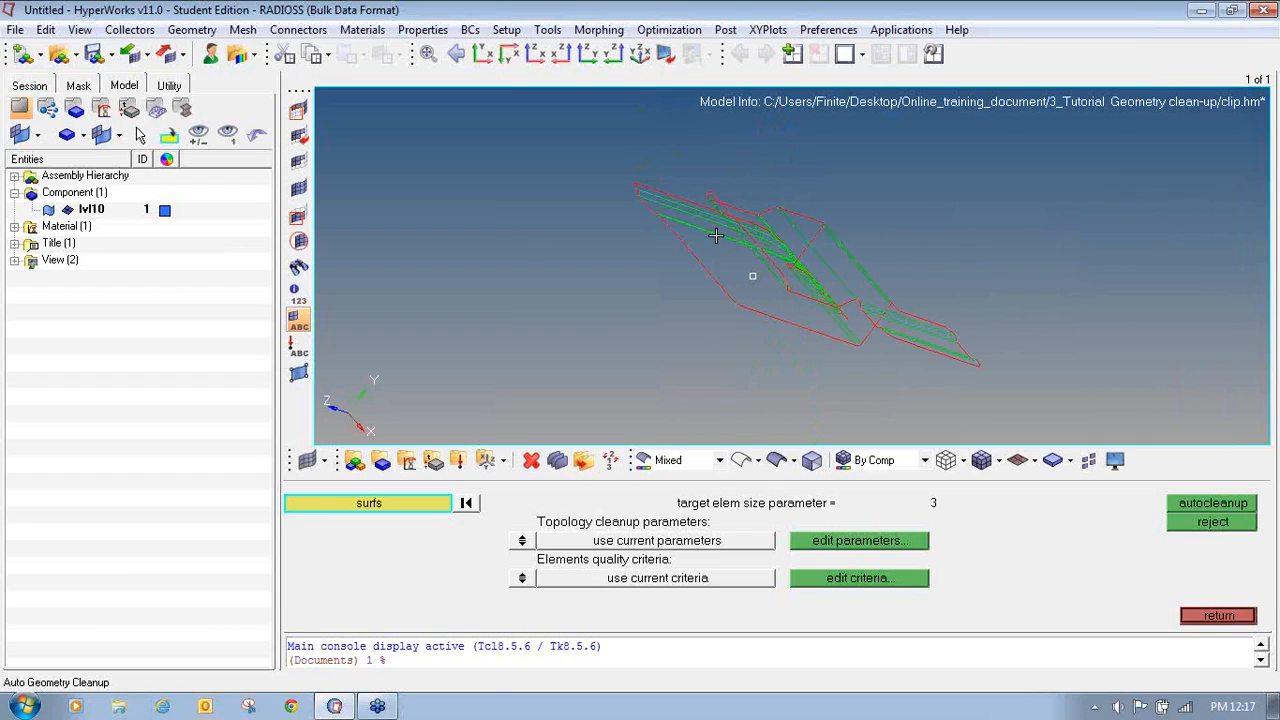
ctrl+drag(715, 235, 671, 277)
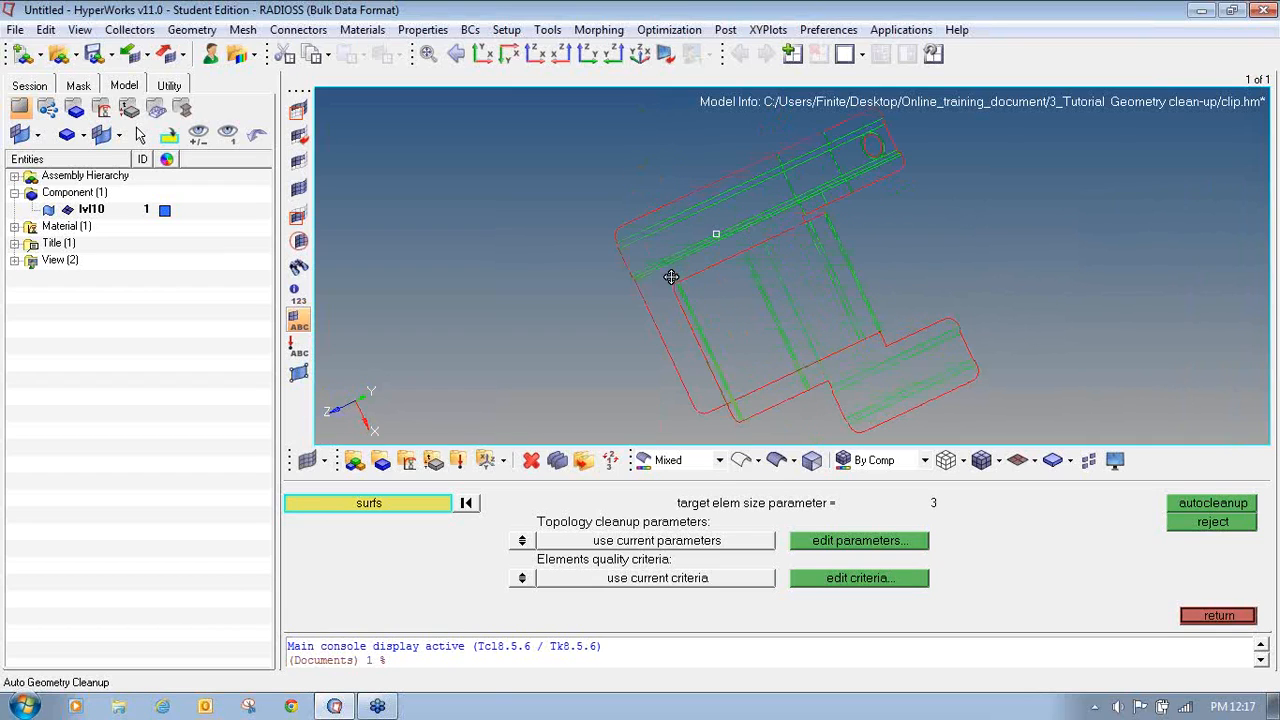
ctrl+right_drag(729, 324, 668, 322)
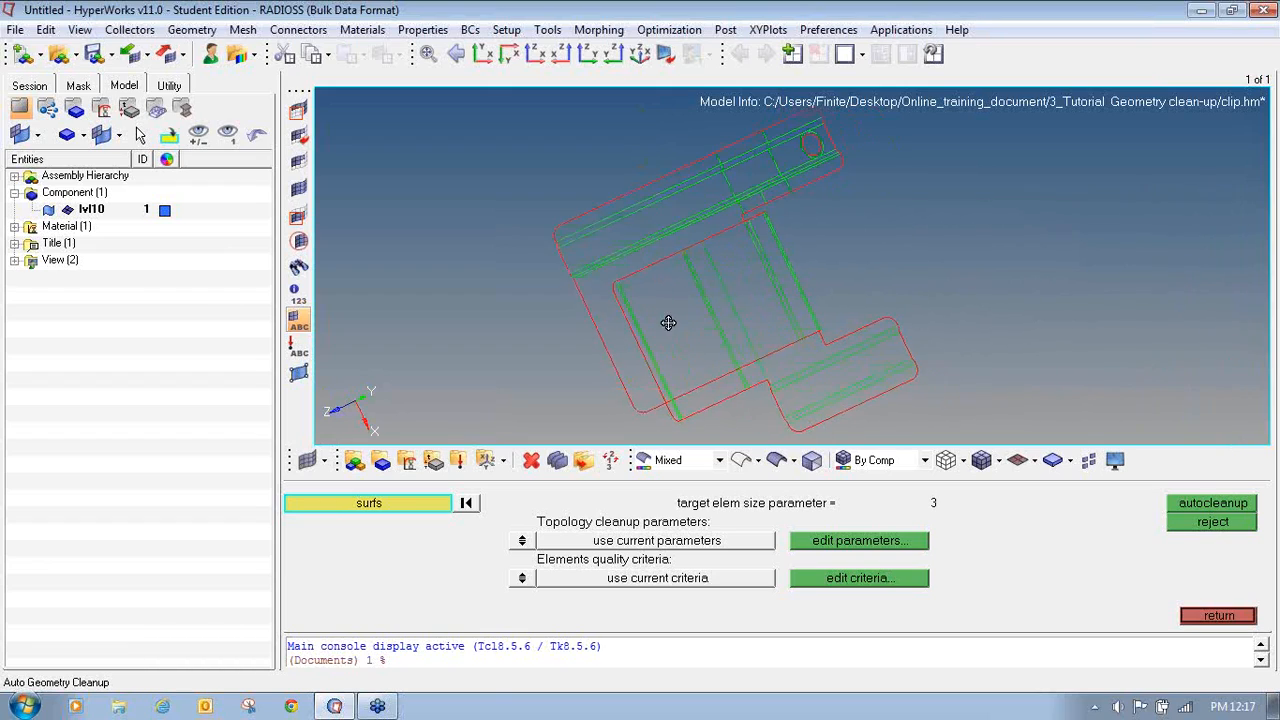
ctrl+scroll(668, 322, down, 3)
ctrl+drag(652, 340, 632, 318)
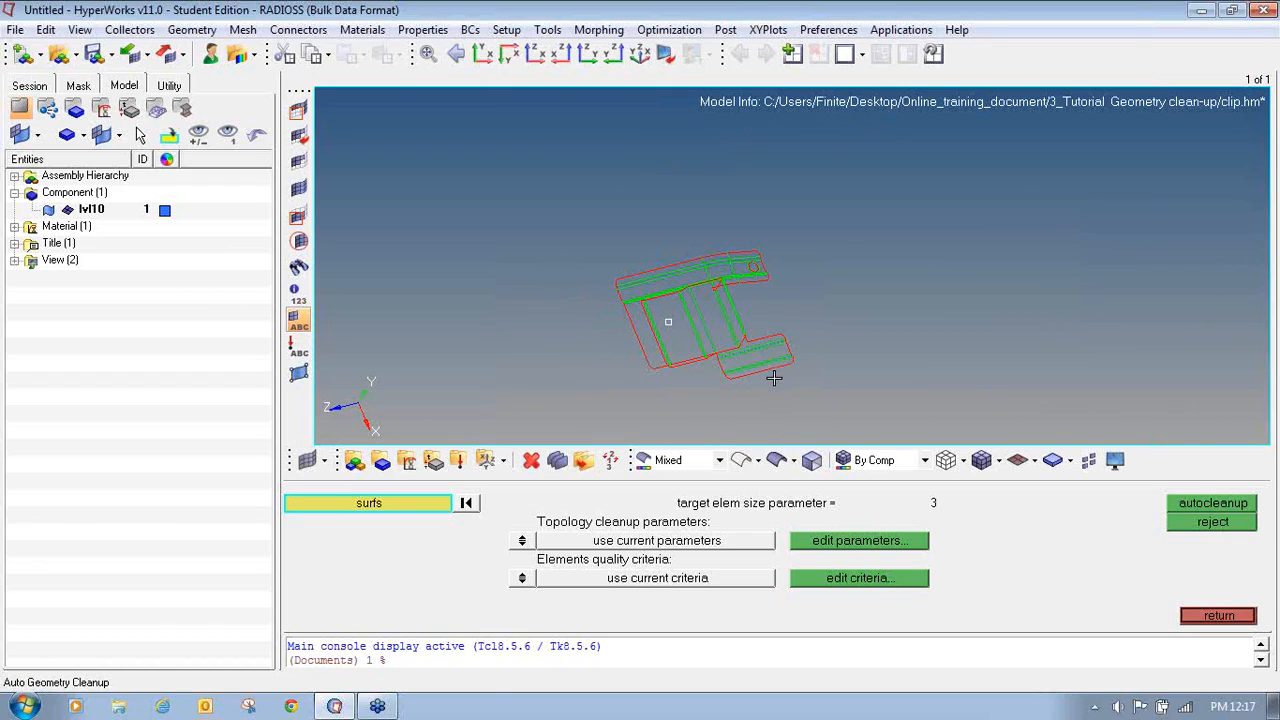
ctrl+drag(755, 377, 644, 354)
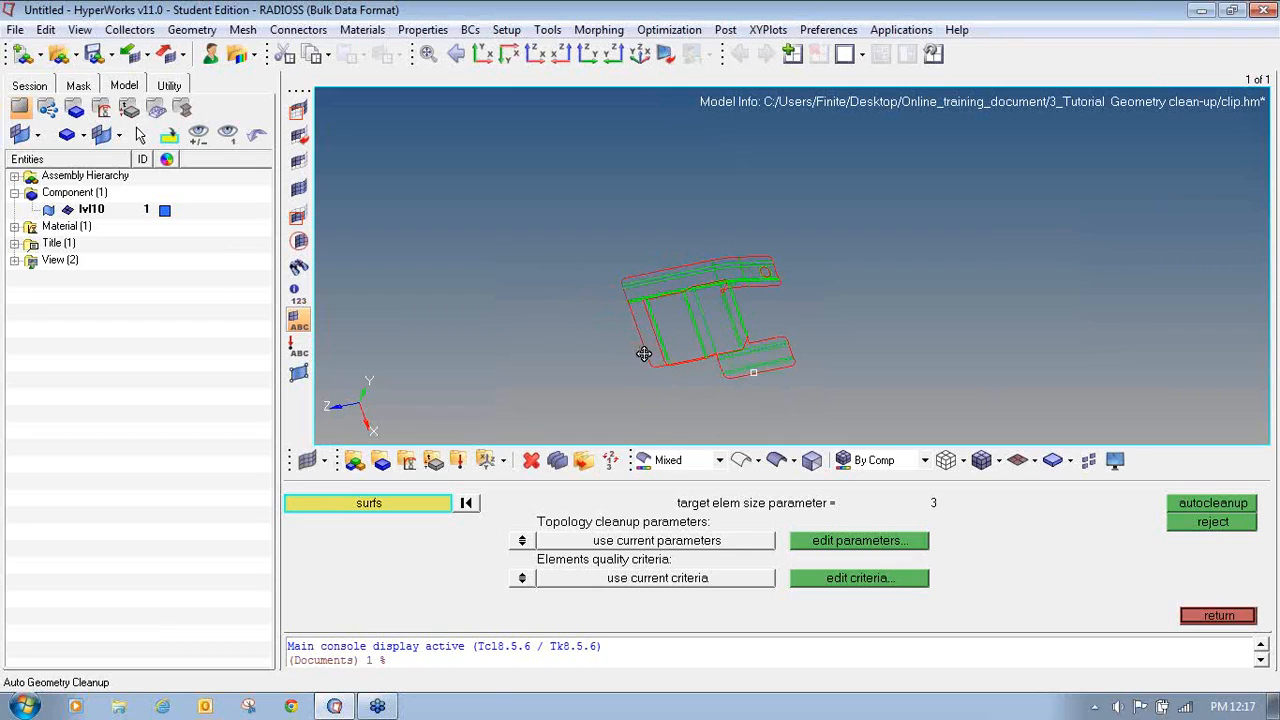
- Switch the geometry to shaded display with edges and inspect the clip from a standard view
click(776, 460)
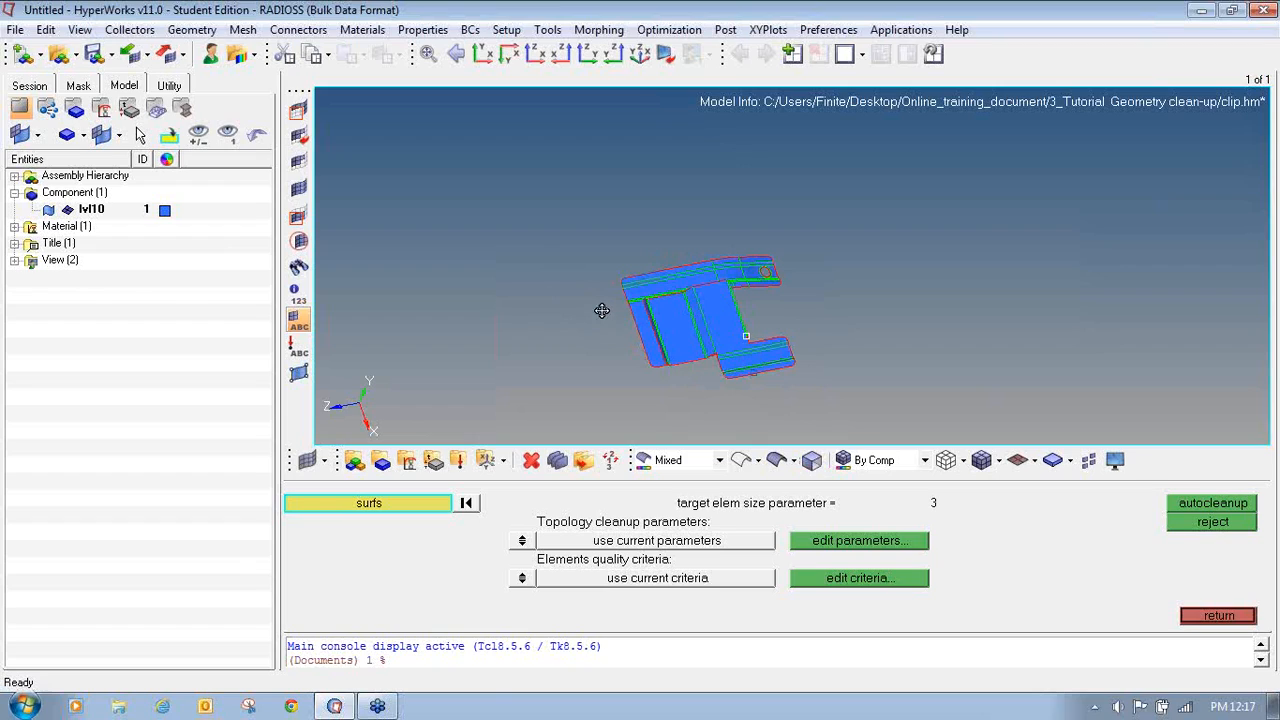
click(509, 57)
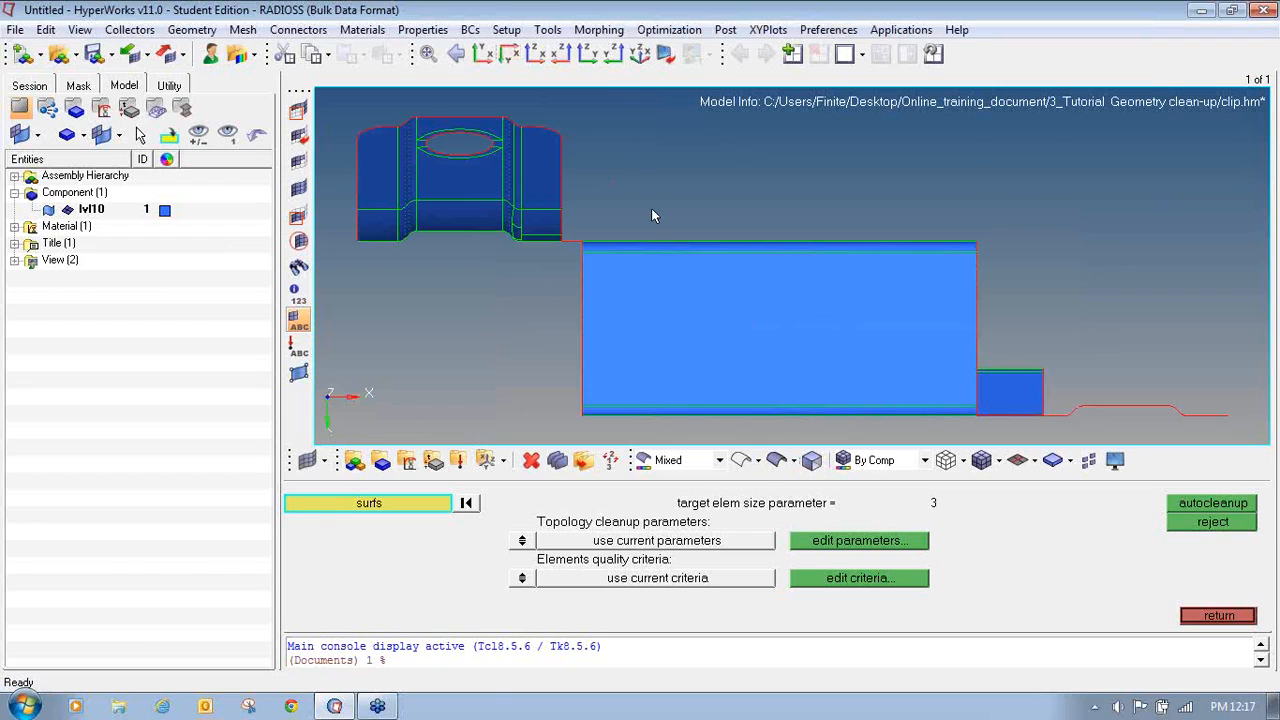
ctrl+drag(666, 291, 671, 315)
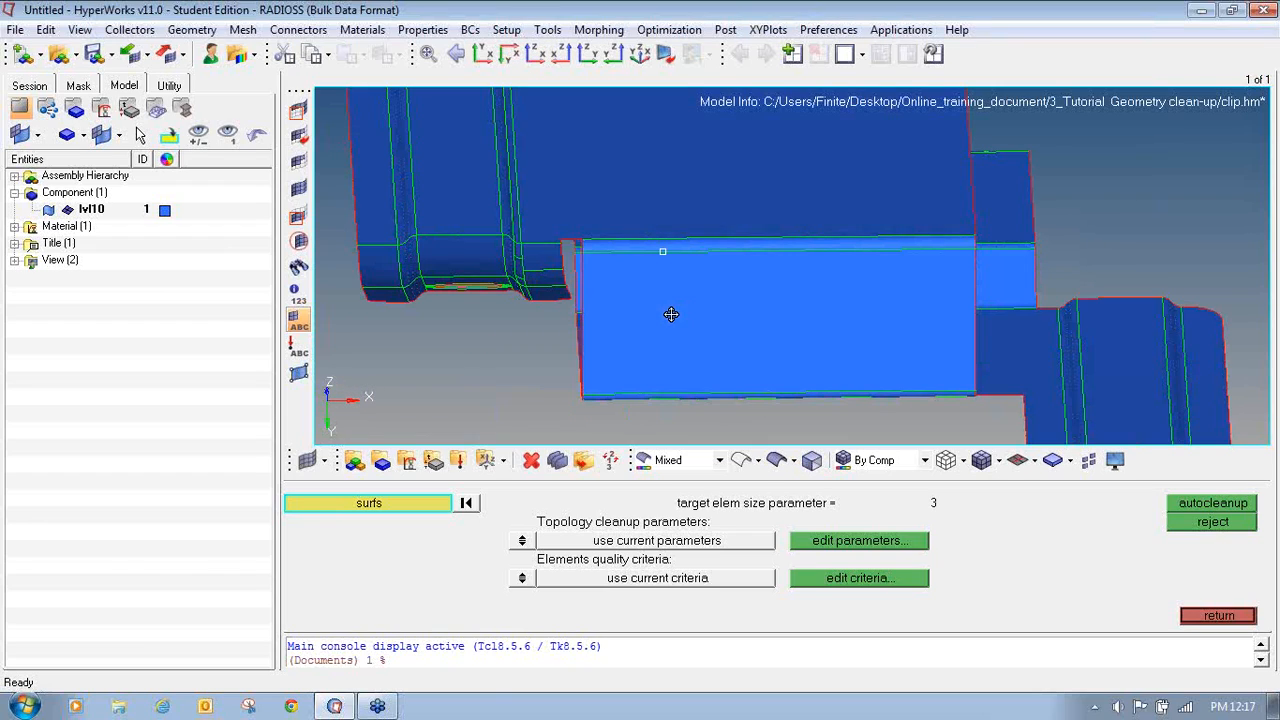
ctrl+scroll(671, 313, down, 4)
ctrl+right_drag(666, 328, 677, 359)
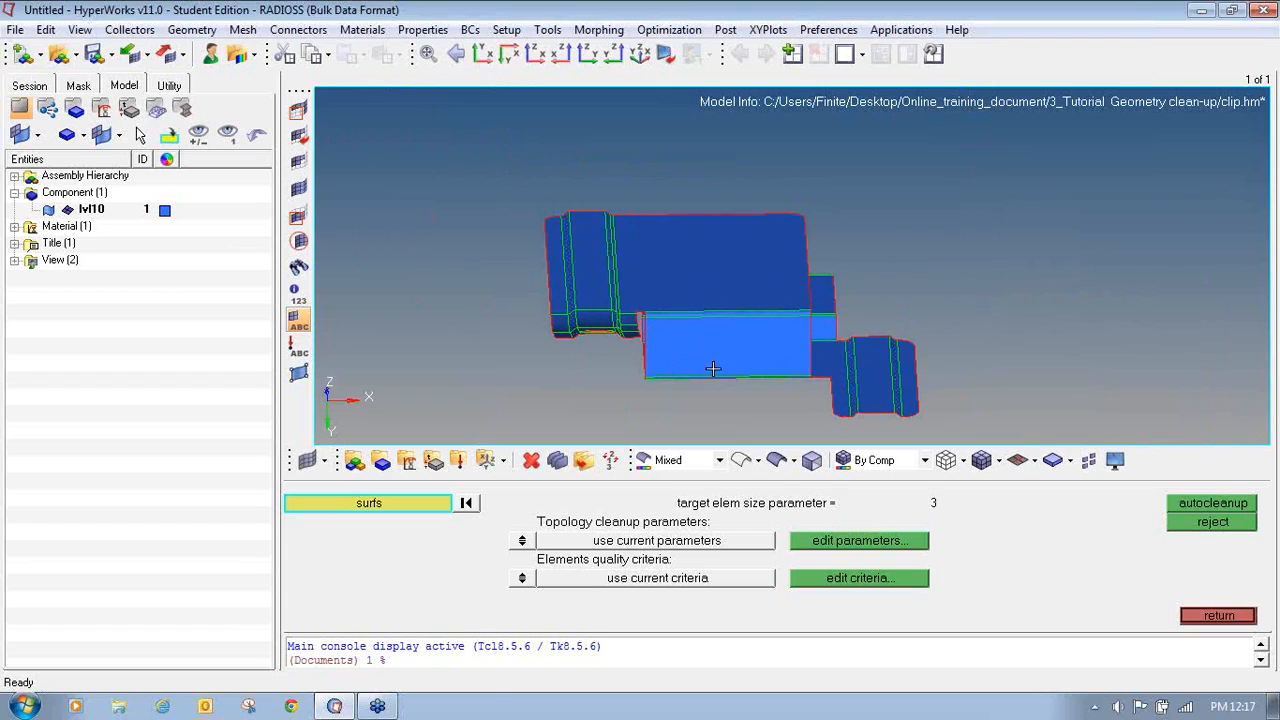
ctrl+drag(768, 310, 691, 303)
ctrl+scroll(843, 359, up, 3)
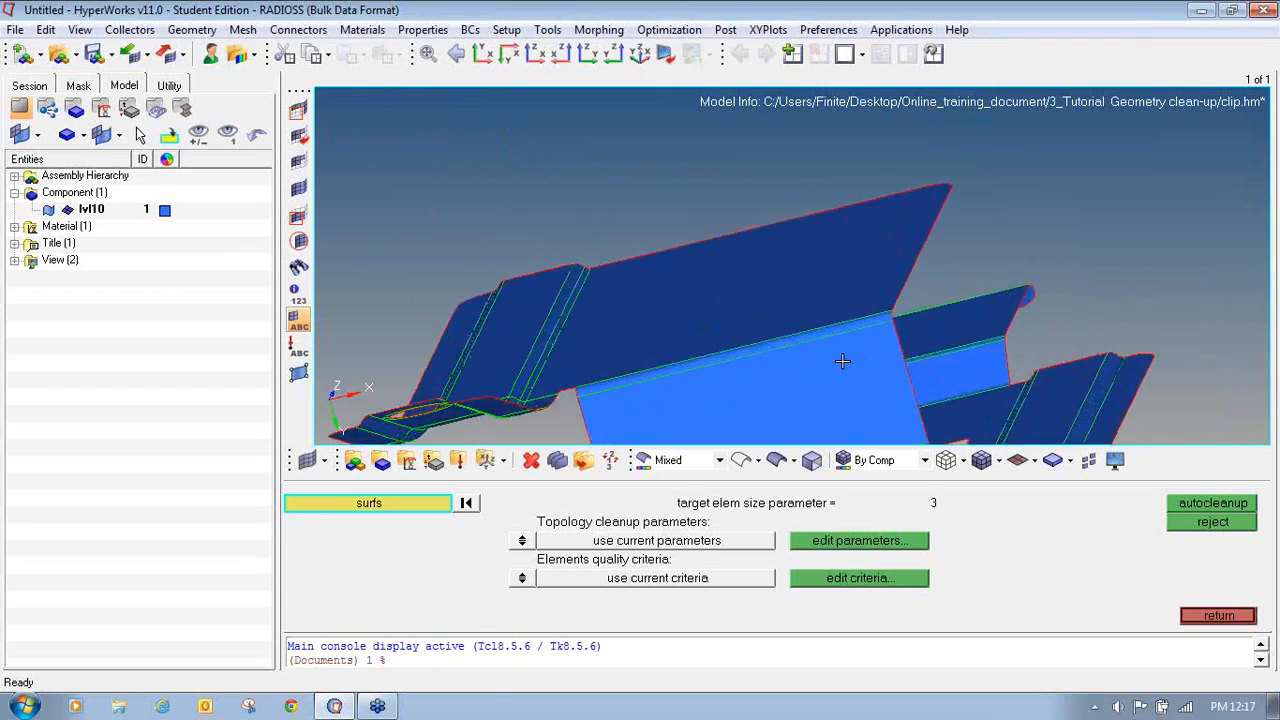
- Rotate, pan and zoom around the autocleaned clip to examine its free and shared edges
ctrl+right_drag(834, 352, 749, 236)
ctrl+scroll(749, 237, down, 2)
ctrl+scroll(851, 314, up, 2)
ctrl+scroll(850, 311, down, 4)
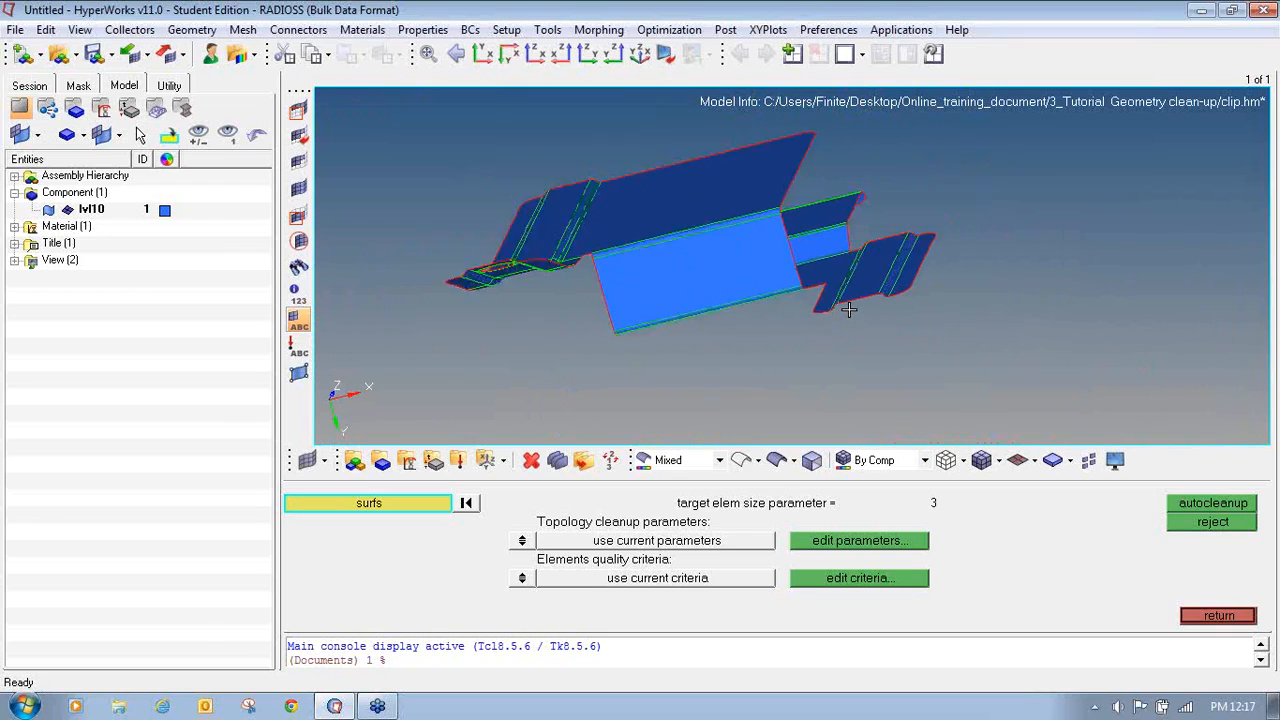
ctrl+right_drag(846, 313, 887, 344)
ctrl+scroll(831, 303, up, 3)
ctrl+scroll(830, 303, down, 2)
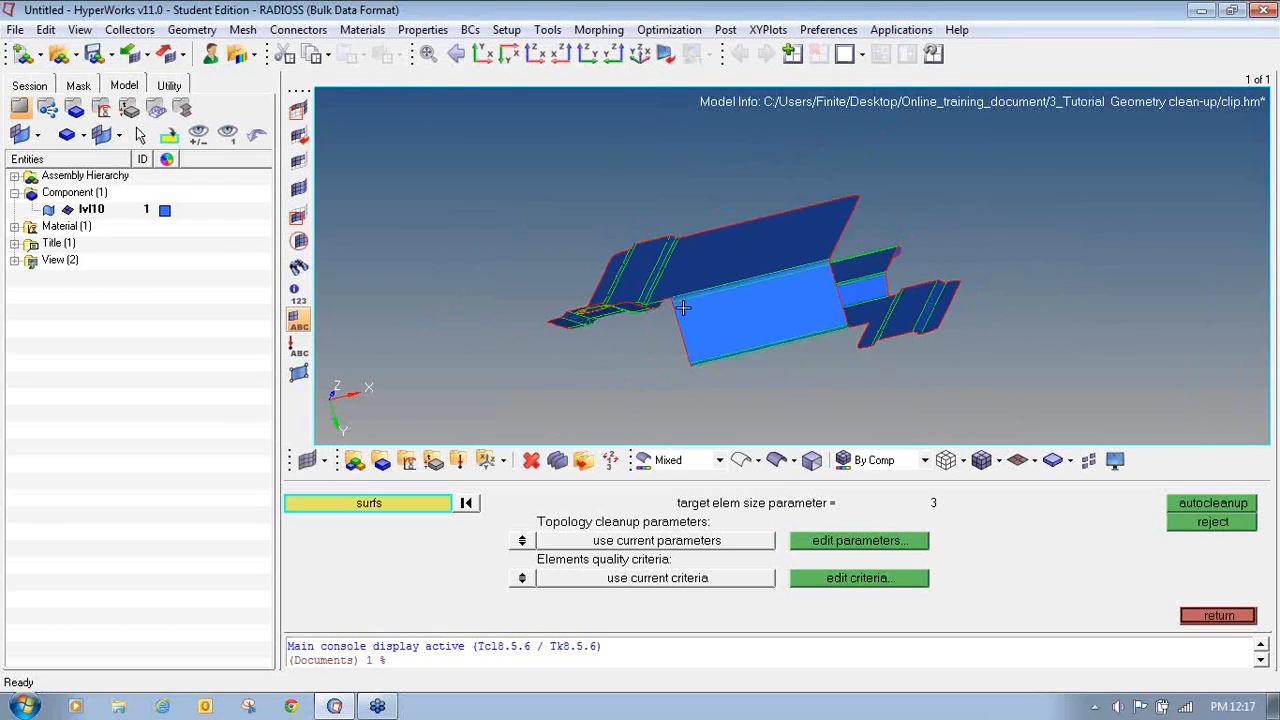
ctrl+drag(632, 318, 643, 338)
ctrl+scroll(604, 308, up, 2)
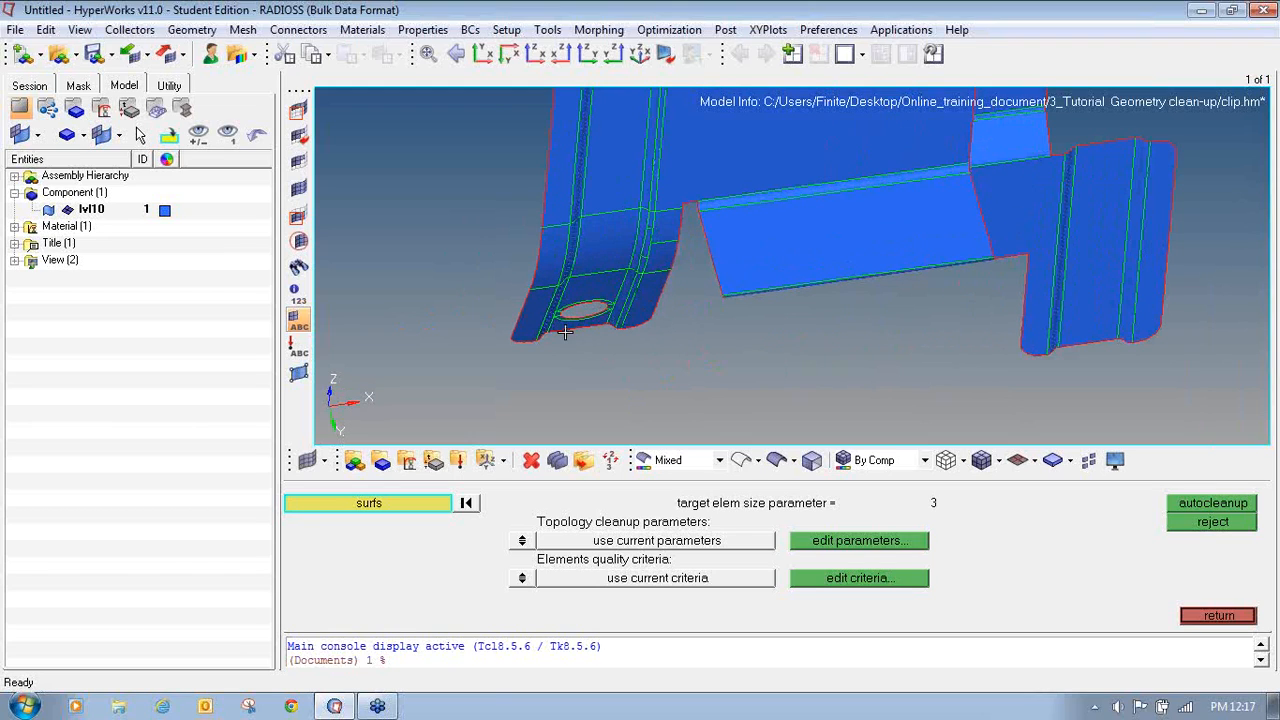
ctrl+scroll(565, 332, up, 5)
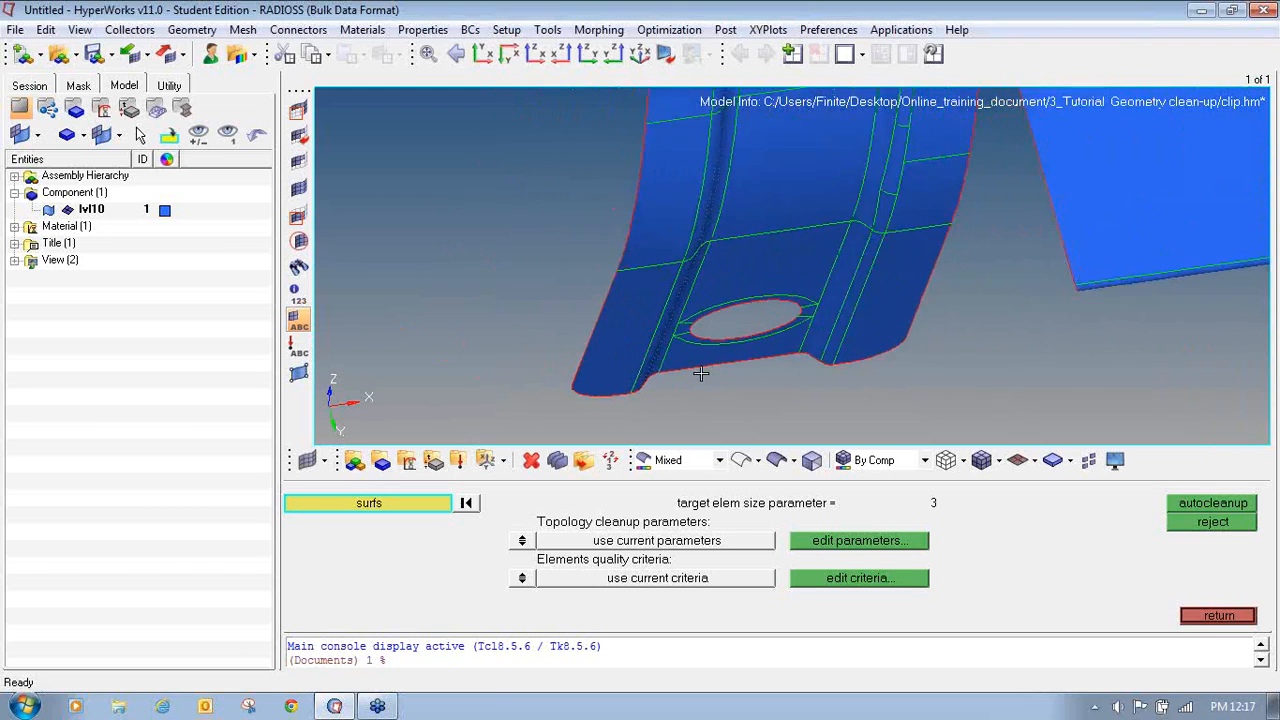
ctrl+scroll(700, 373, down, 6)
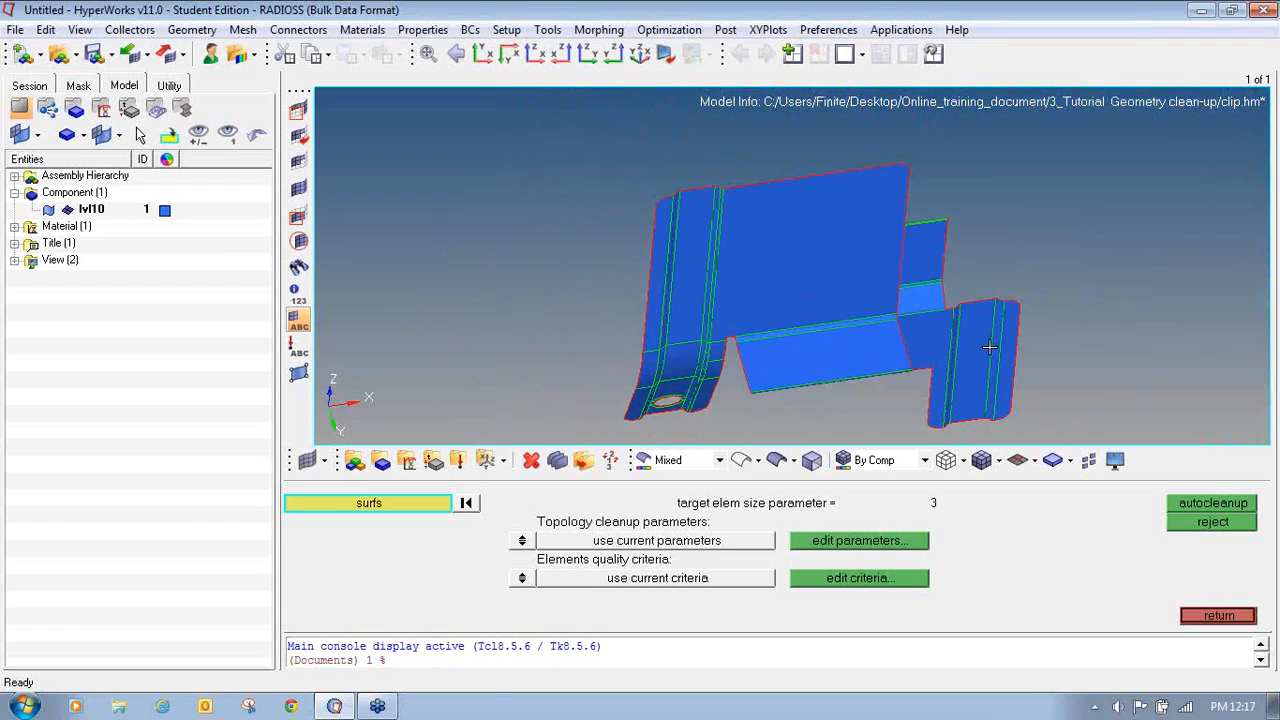
mouse_move(989, 347)
ctrl+mouse_down()
mouse_move(972, 368)
mouse_move(849, 343)
mouse_move(843, 357)
ctrl+mouse_up()
ctrl+scroll(706, 339, up, 2)
- Orbit the autocleaned clip from edge-on and underside orientations to inspect the remaining free edges
ctrl+click(722, 317)
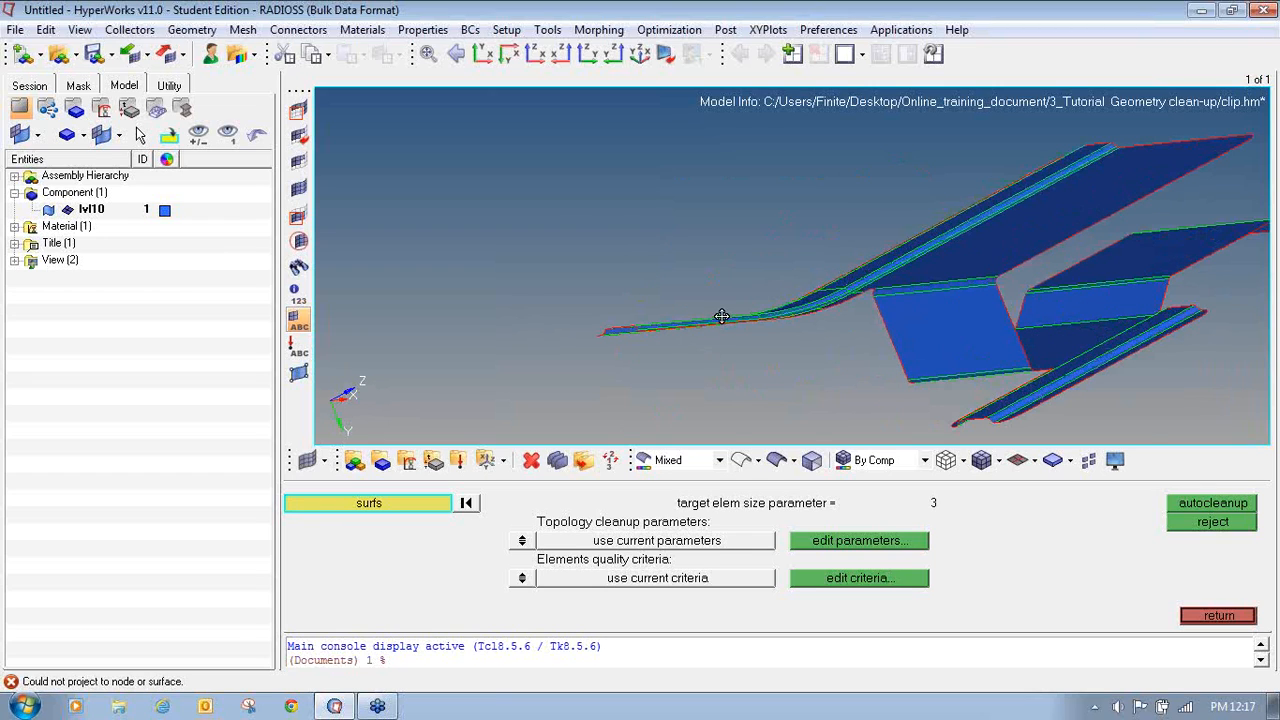
mouse_move(722, 317)
ctrl+mouse_down()
mouse_move(774, 317)
mouse_move(863, 266)
mouse_move(576, 161)
mouse_move(397, 231)
mouse_move(831, 195)
mouse_move(740, 149)
mouse_move(406, 277)
mouse_move(811, 338)
mouse_move(661, 224)
ctrl+mouse_up()
ctrl+scroll(661, 224, down, 3)
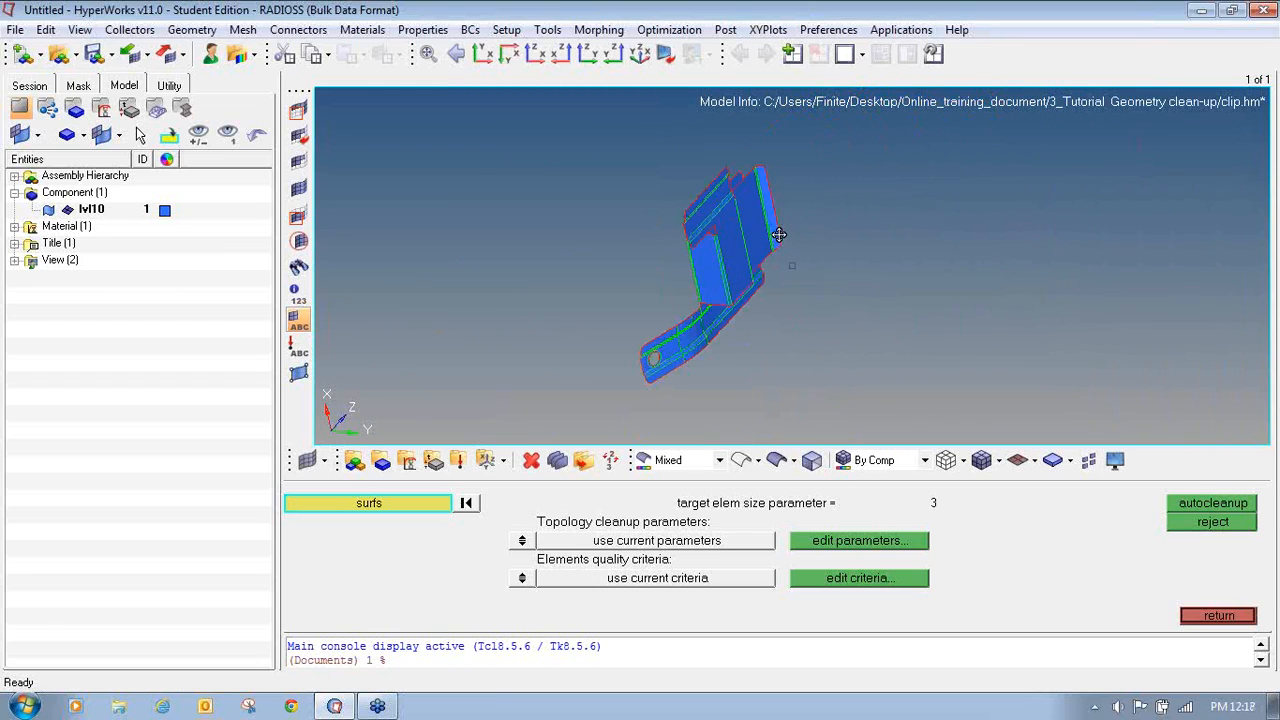
ctrl+drag(779, 234, 743, 200)
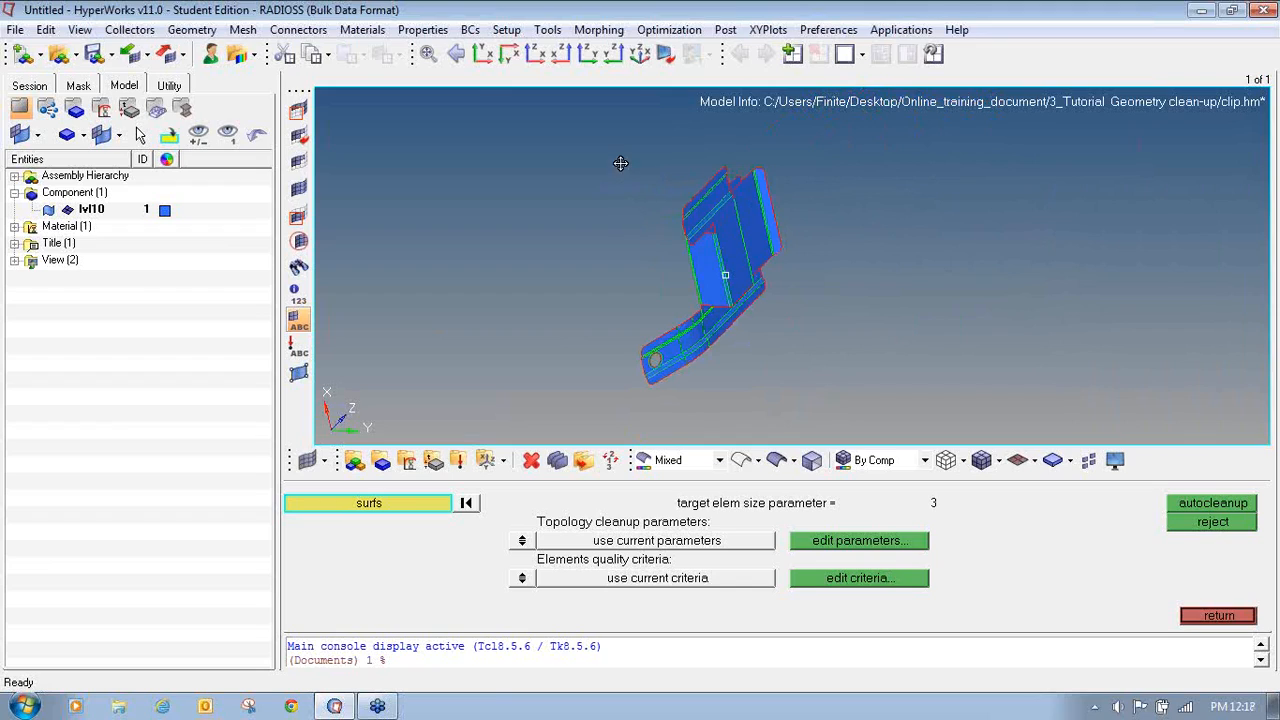
ctrl+click(723, 203)
ctrl+drag(739, 179, 631, 131)
ctrl+click(899, 345)
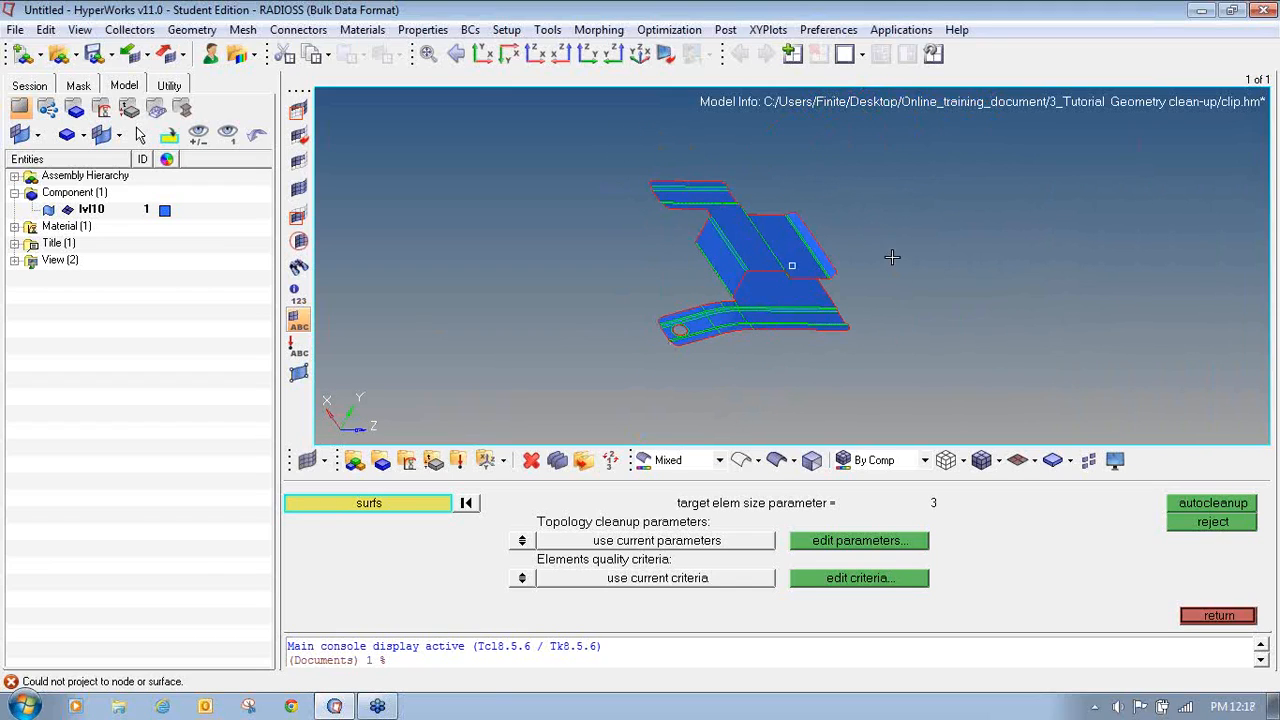
ctrl+drag(892, 255, 890, 229)
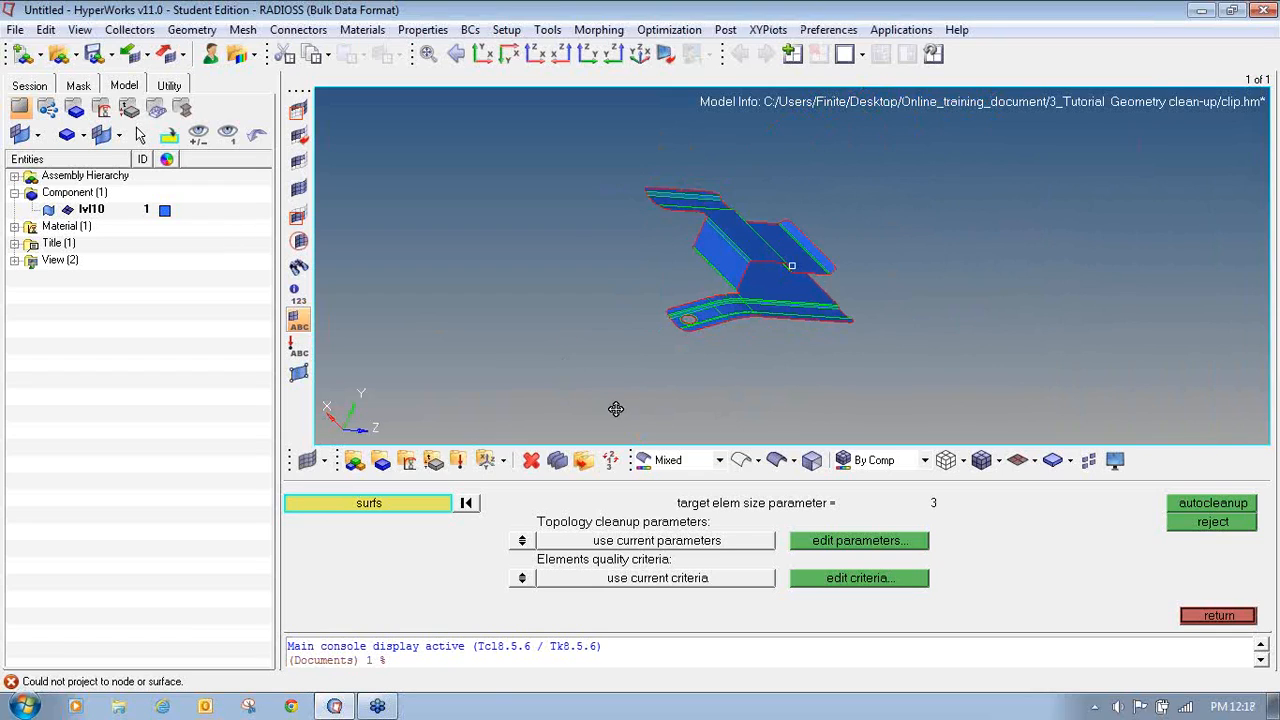
ctrl+drag(617, 409, 630, 412)
ctrl+scroll(697, 327, up, 5)
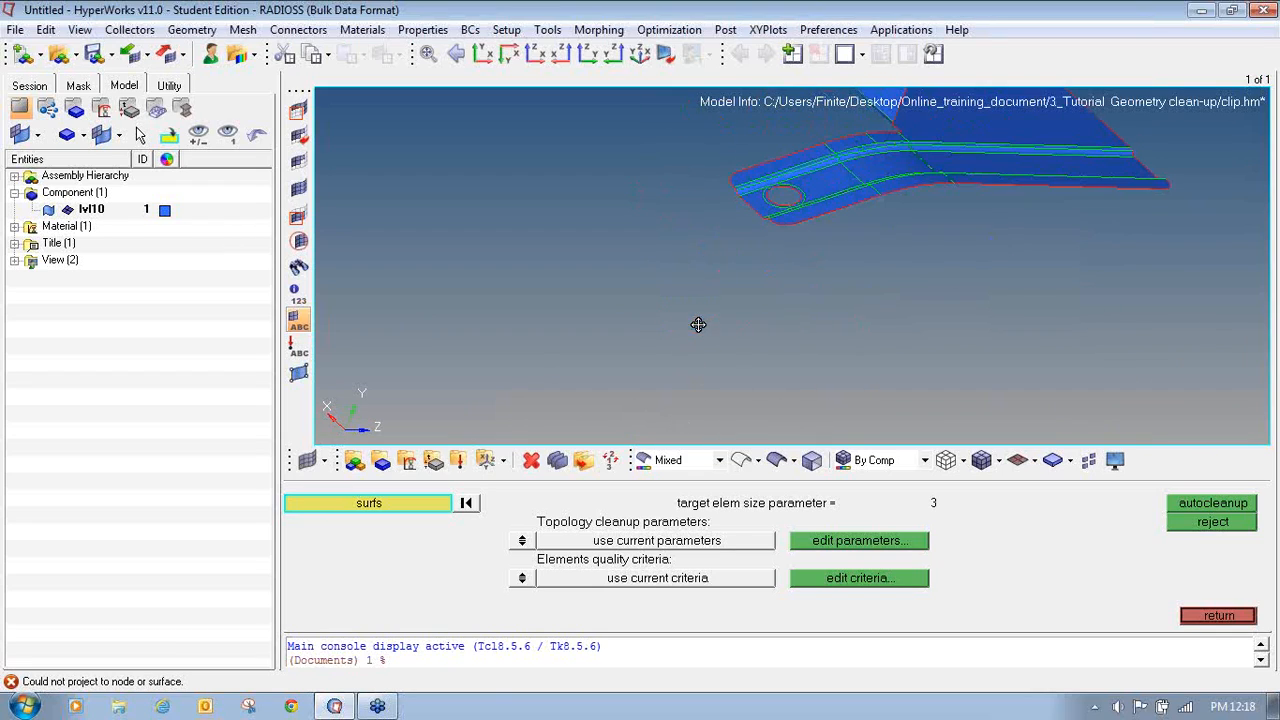
ctrl+right_drag(812, 201, 811, 329)
ctrl+scroll(811, 329, down, 3)
ctrl+right_drag(752, 272, 752, 273)
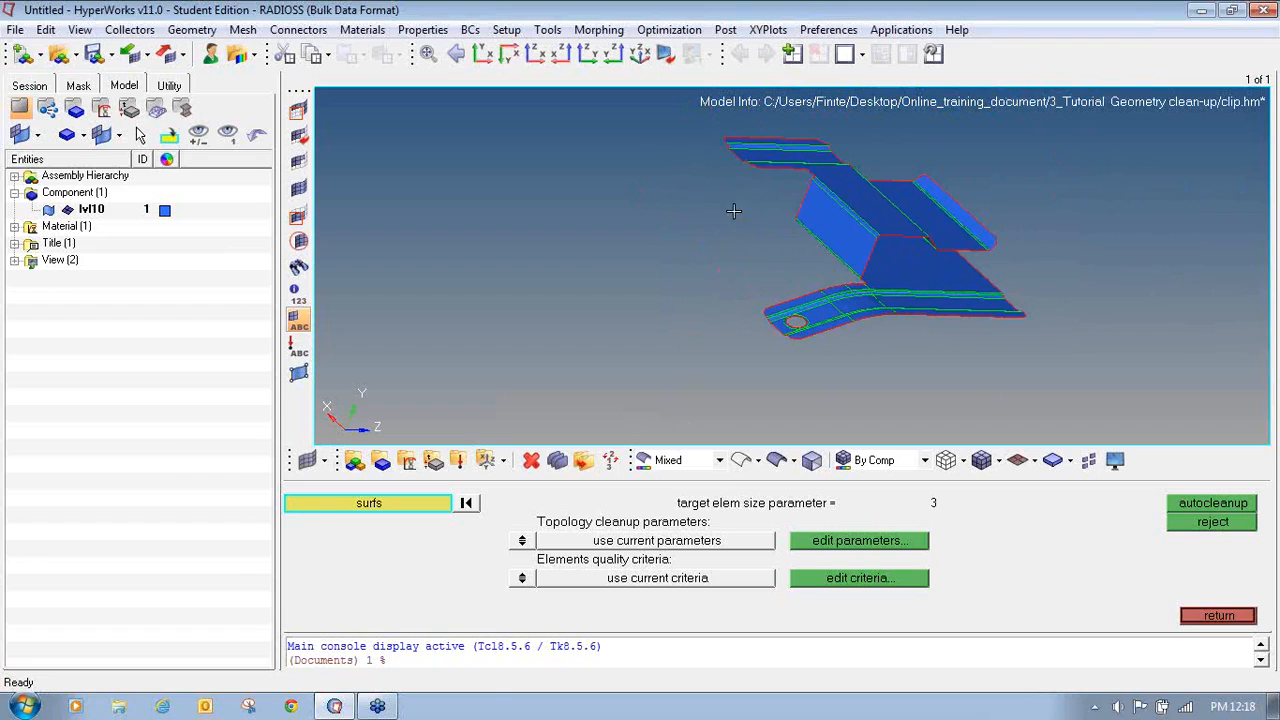
ctrl+click(734, 211)
ctrl+drag(727, 174, 725, 176)
mouse_move(954, 235)
ctrl+mouse_down()
mouse_move(977, 200)
mouse_move(952, 180)
mouse_move(921, 181)
ctrl+mouse_up()
mouse_move(830, 327)
ctrl+mouse_down()
mouse_move(880, 333)
mouse_move(791, 266)
mouse_move(747, 271)
mouse_move(689, 246)
mouse_move(794, 186)
mouse_move(822, 348)
ctrl+mouse_up()
scroll(822, 348, up, 3)
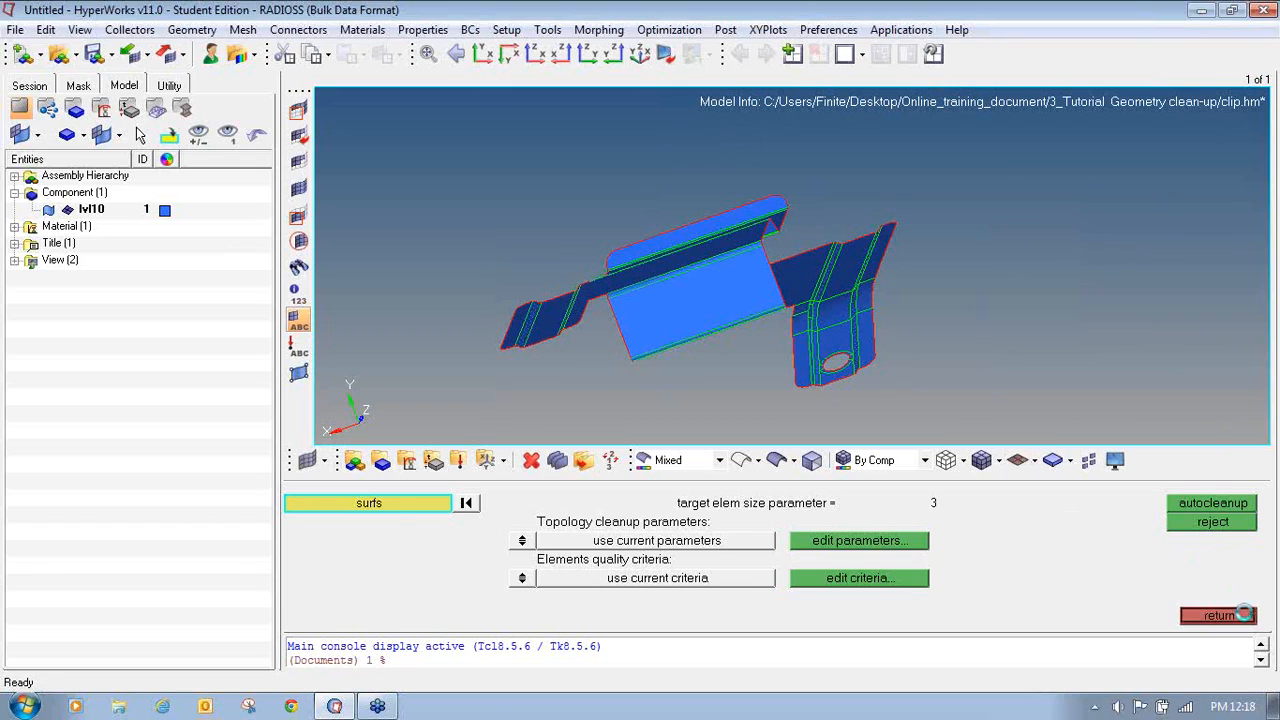
- Leave autocleanup and reopen the original clip.hm model without saving changes
click(1219, 615)
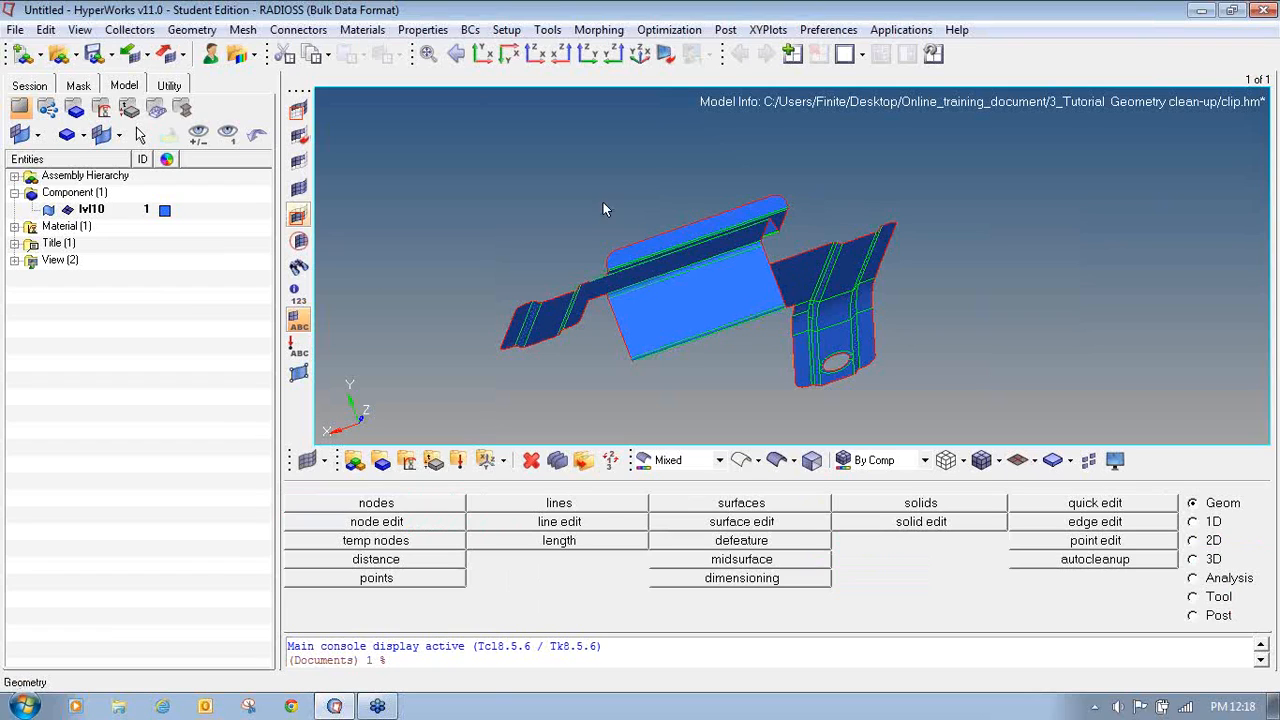
click(52, 60)
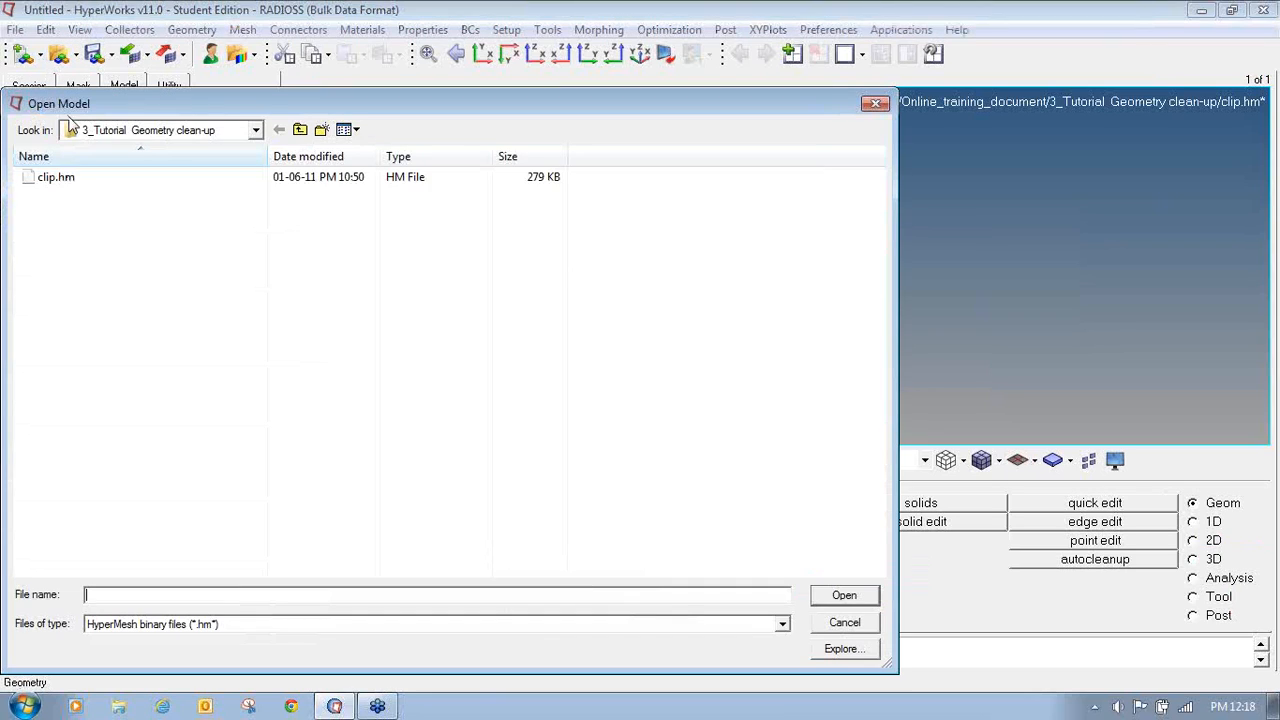
double_click(106, 180)
click(693, 418)
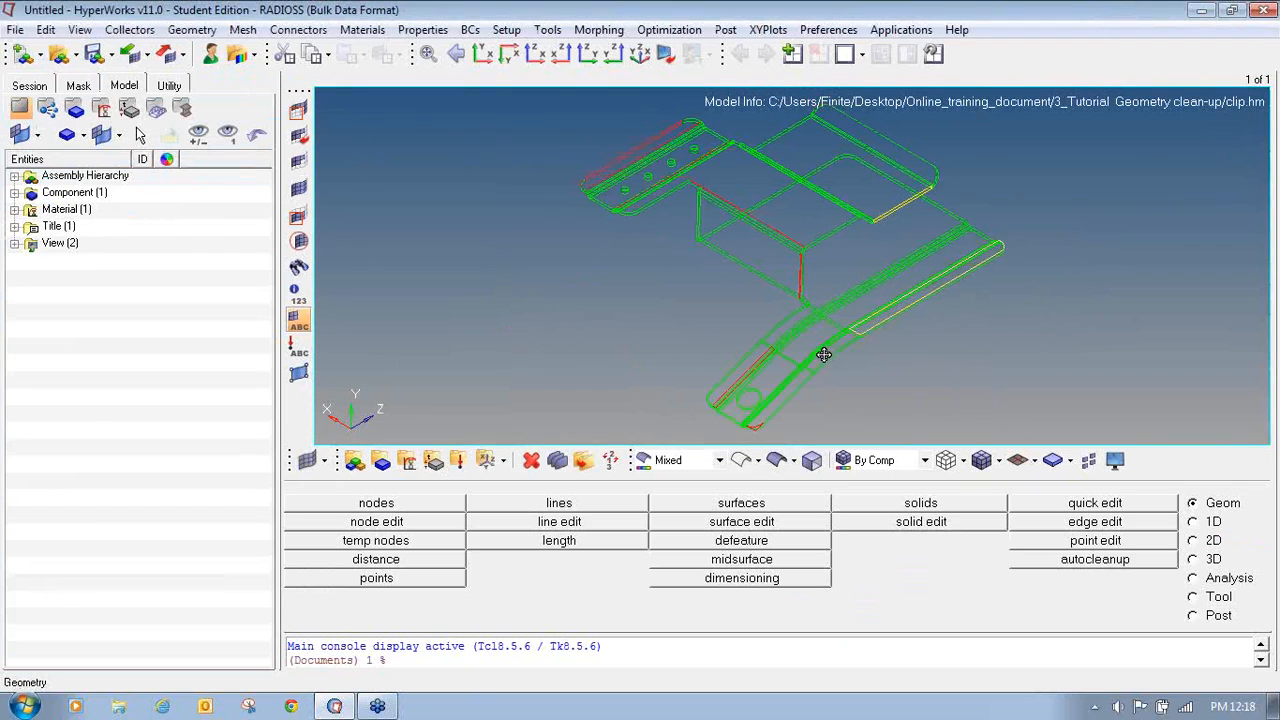
- Display the reopened clip shaded with edges and rotate and zoom around it to inspect its edges
ctrl+right_drag(823, 354, 758, 363)
ctrl+scroll(759, 364, down, 3)
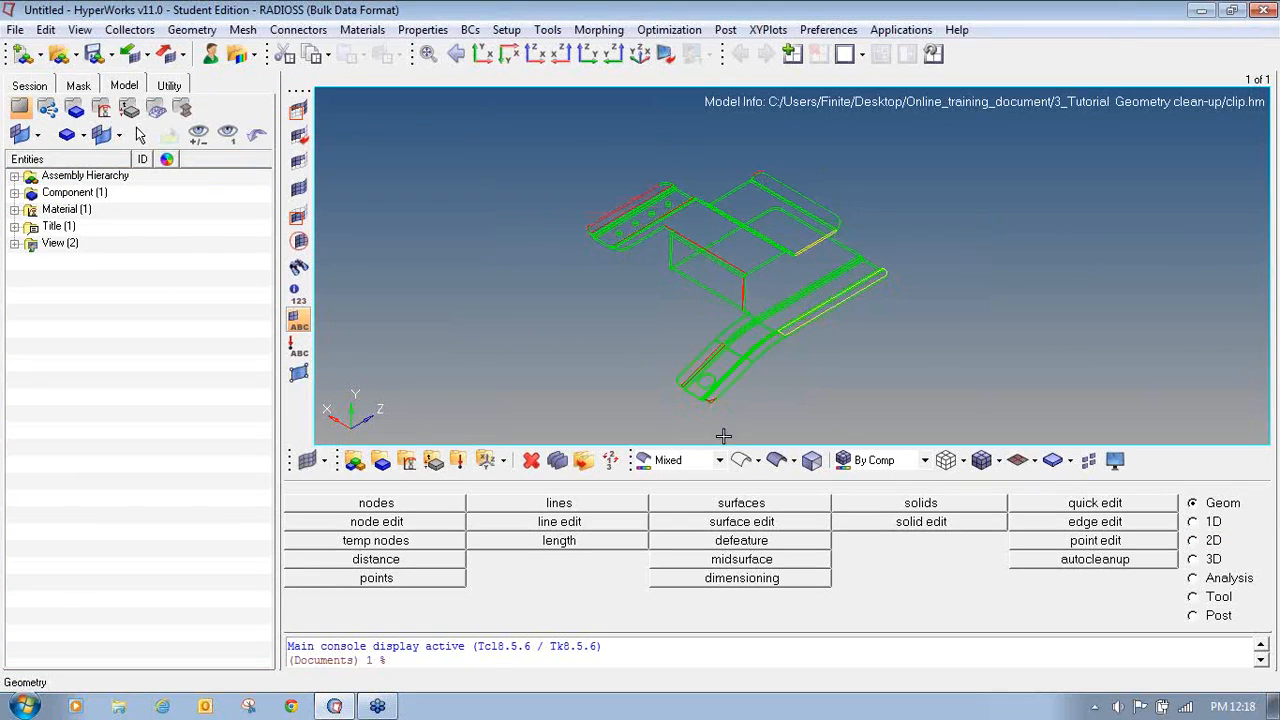
click(776, 460)
mouse_move(741, 378)
ctrl+right_down()
mouse_move(769, 362)
mouse_move(706, 344)
mouse_move(715, 300)
ctrl+right_up()
ctrl+scroll(760, 395, up, 3)
ctrl+scroll(761, 396, down, 3)
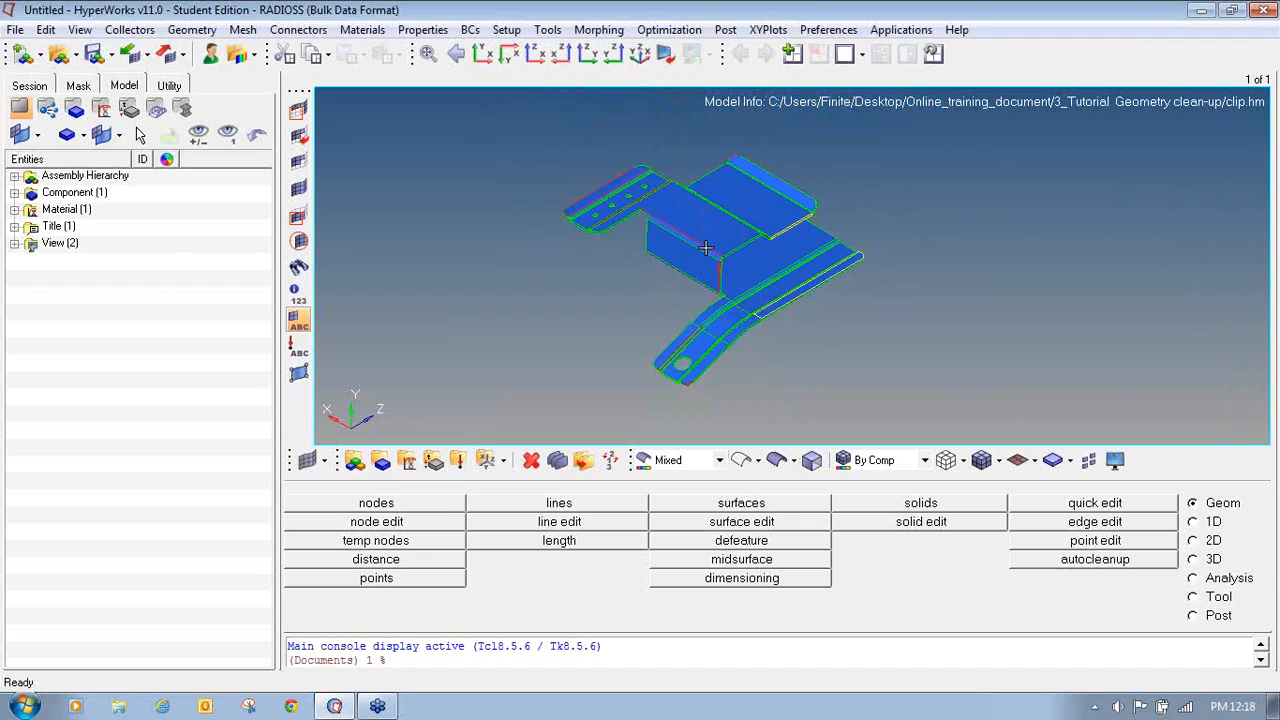
ctrl+scroll(806, 229, up, 2)
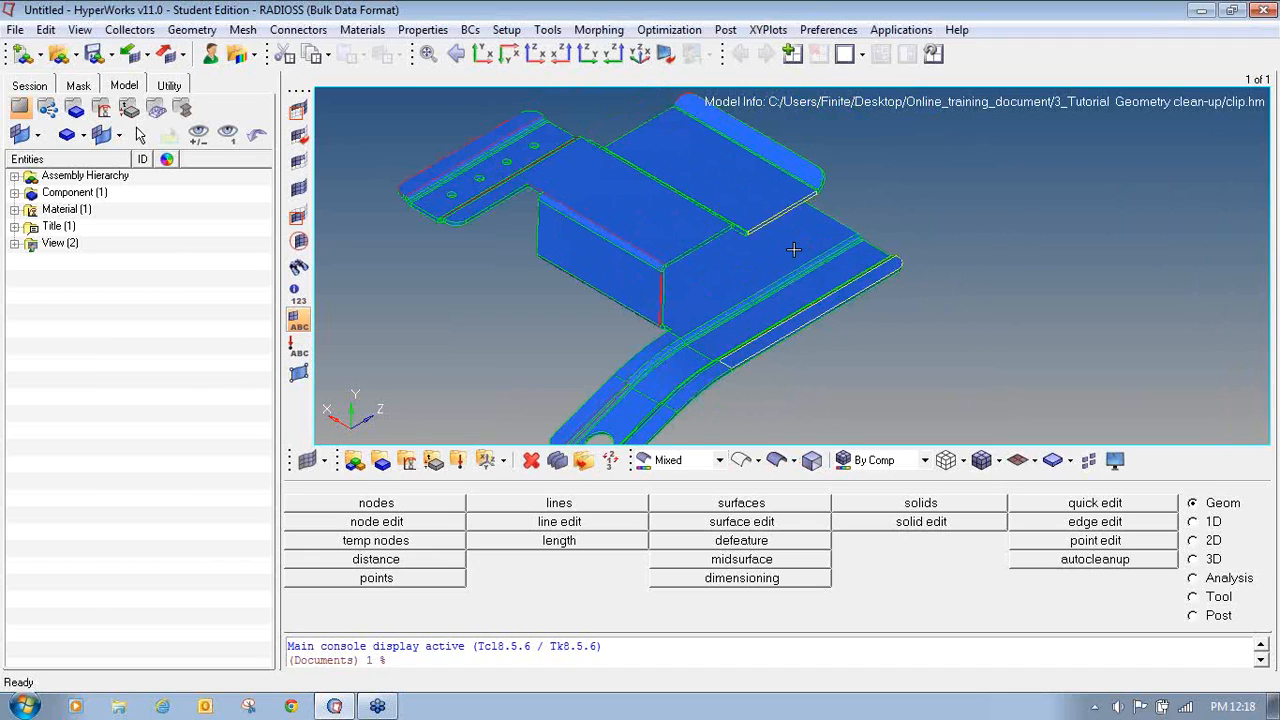
ctrl+scroll(794, 250, down, 2)
ctrl+right_drag(745, 318, 794, 302)
ctrl+scroll(756, 351, up, 3)
ctrl+scroll(755, 351, down, 4)
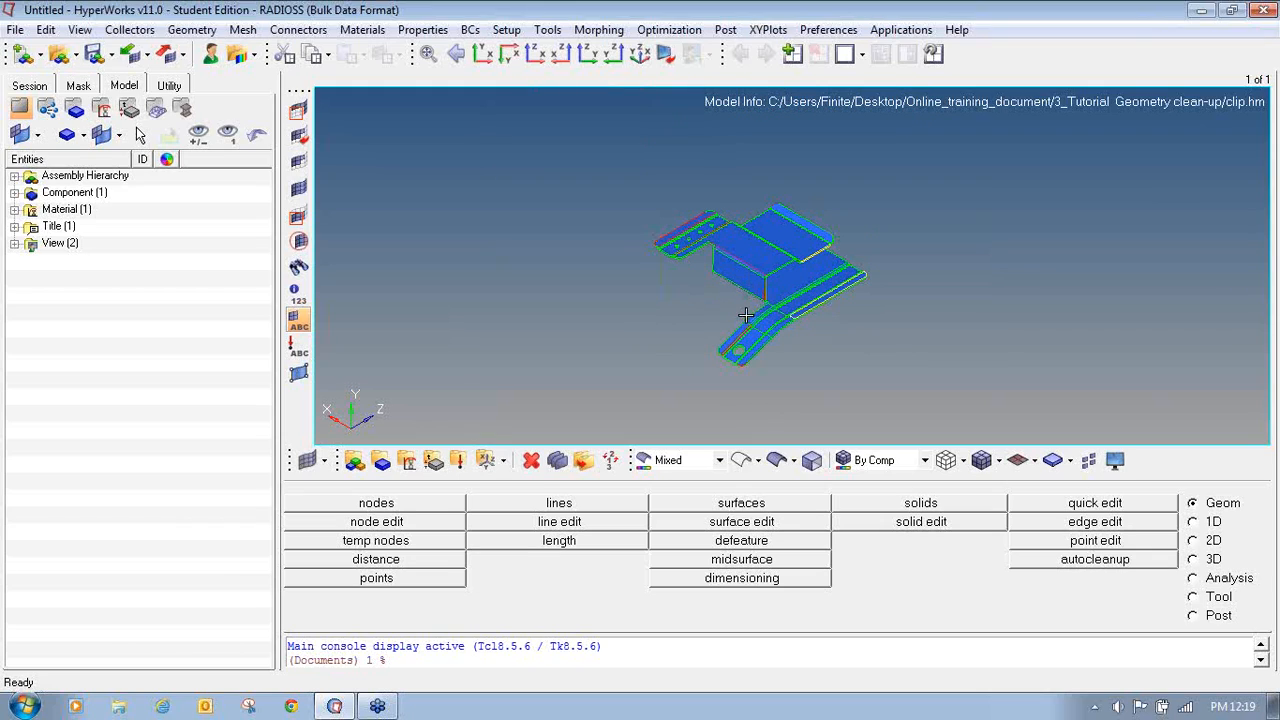
scroll(791, 298, up, 3)
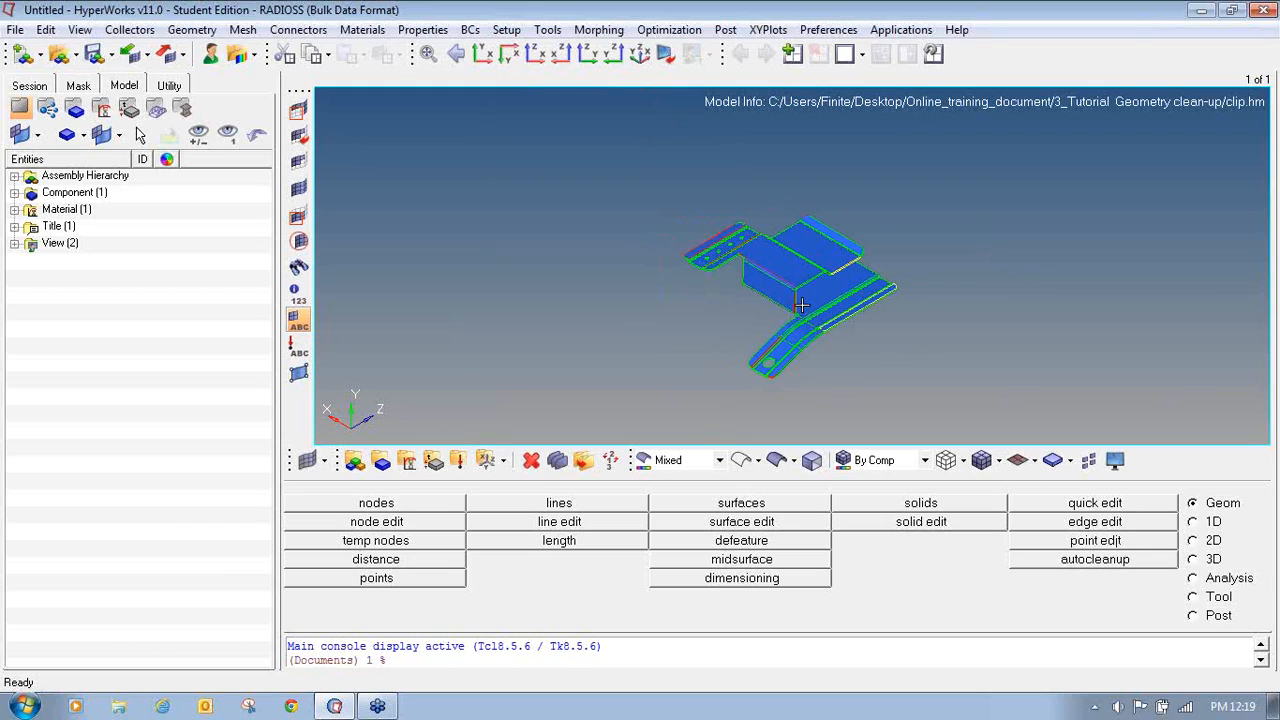
ctrl+scroll(793, 299, up, 2)
ctrl+right_drag(793, 299, 791, 321)
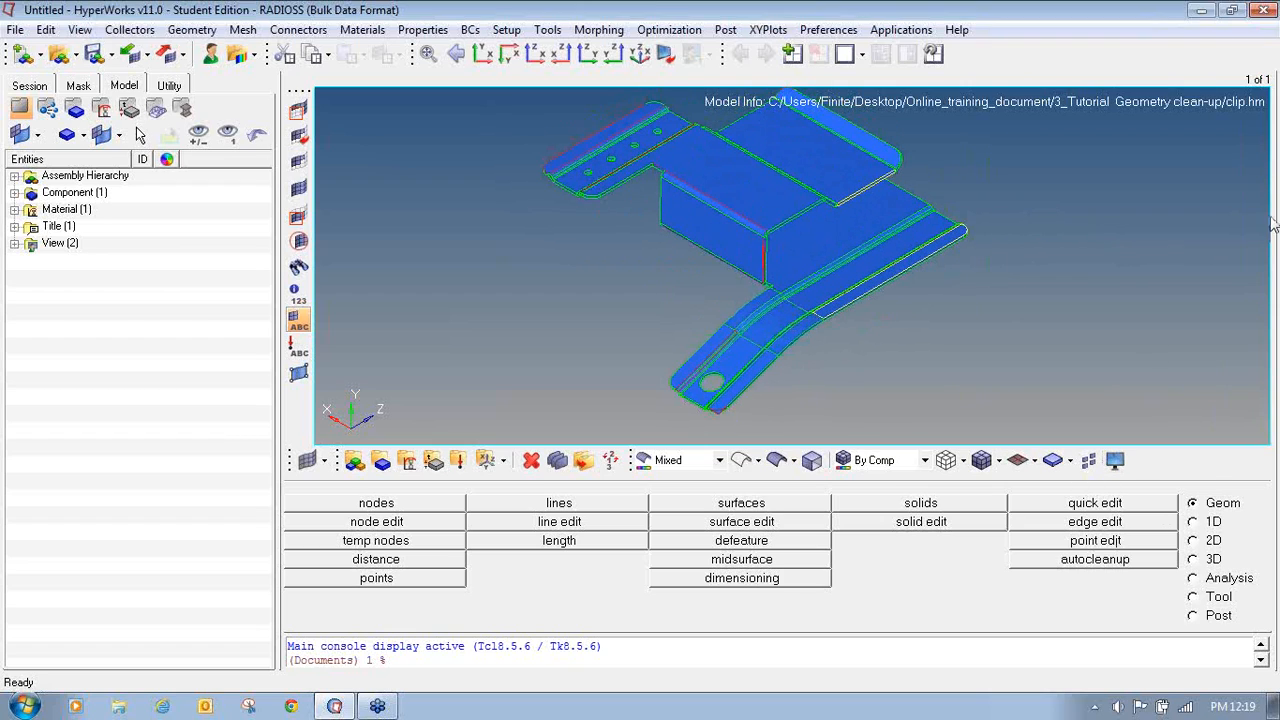
mouse_move(1099, 446)
mouse_down()
mouse_move(1106, 477)
mouse_move(1140, 438)
mouse_move(1102, 432)
mouse_up()
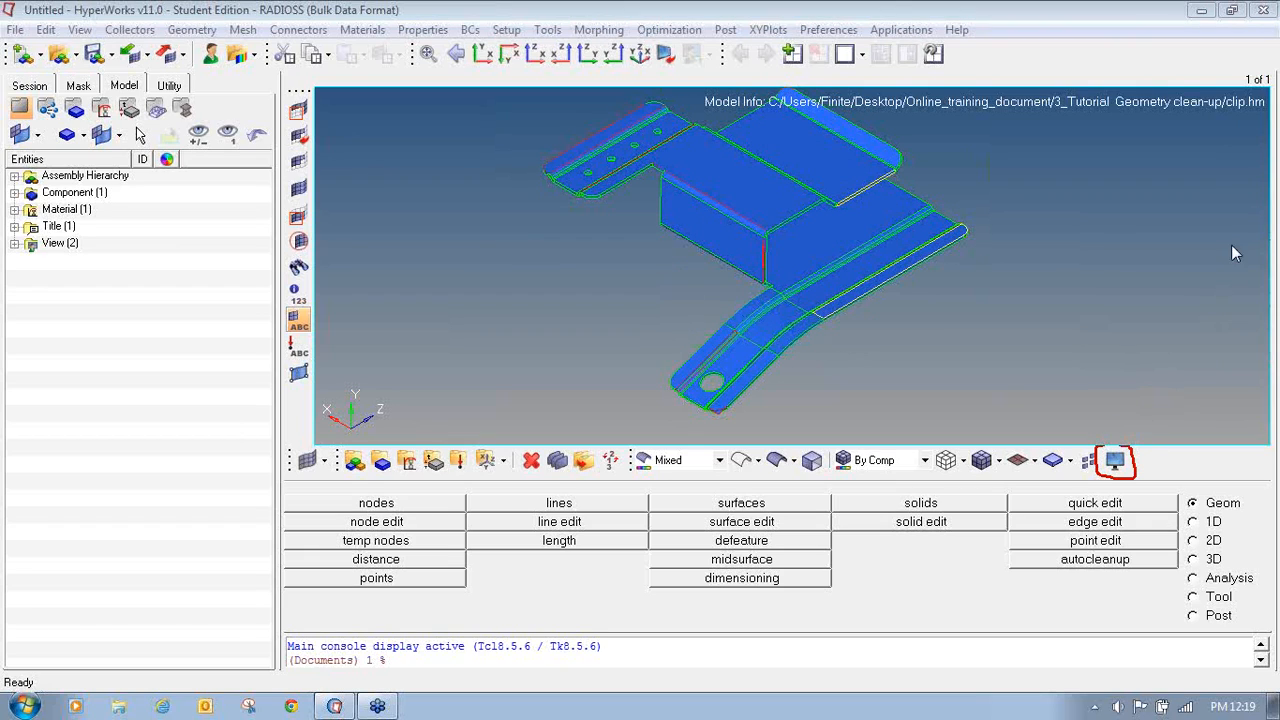
- Open the visualization options and hide shared and suppressed edges, leaving free and non-manifold edges visible
click(305, 462)
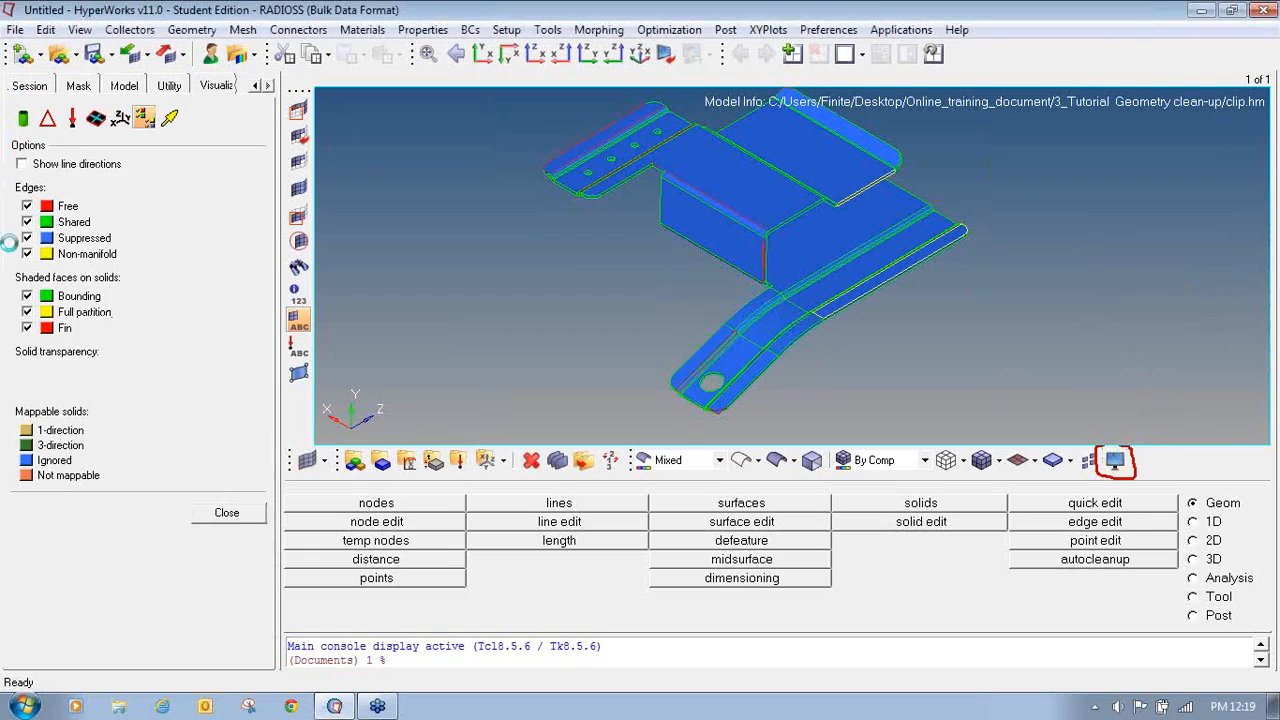
click(27, 222)
click(27, 238)
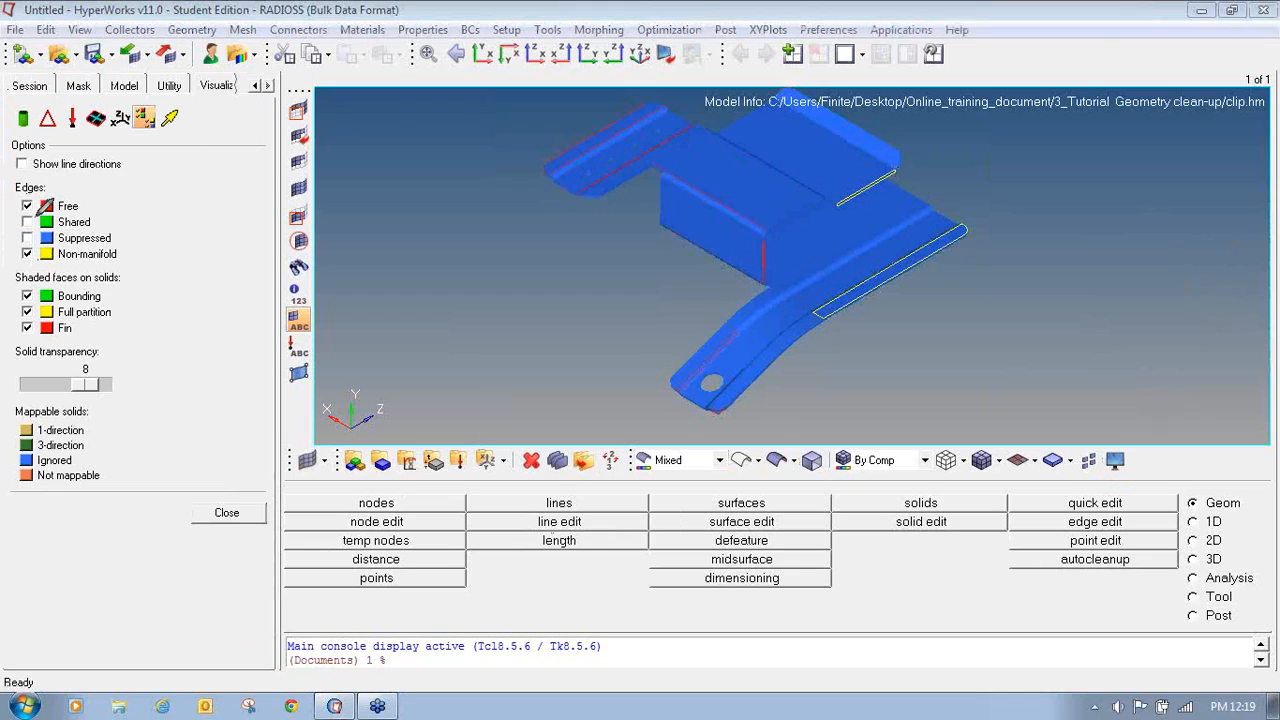
mouse_move(38, 214)
mouse_down()
mouse_move(14, 222)
mouse_move(40, 246)
mouse_move(112, 242)
mouse_move(50, 200)
mouse_up()
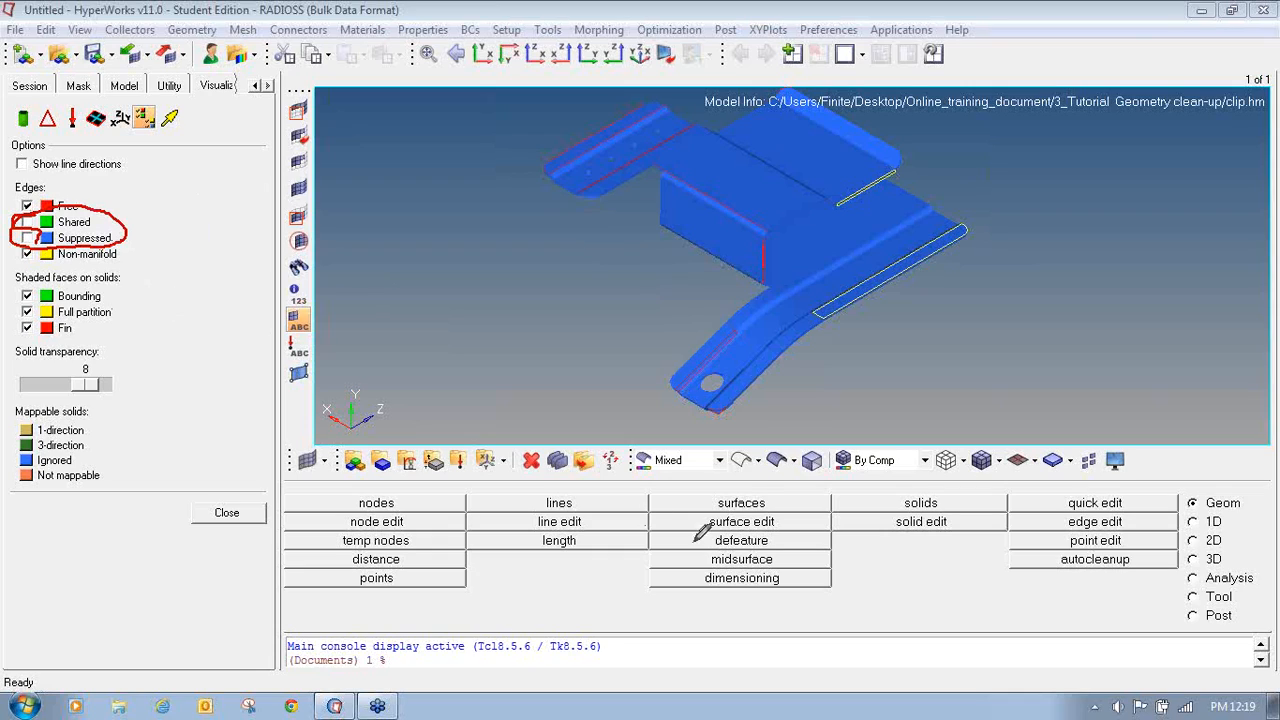
- Switch the geometry to wireframe and rotate the view to examine the isolated free and non-manifold edges
mouse_move(730, 448)
mouse_down()
mouse_move(746, 472)
mouse_move(770, 448)
mouse_move(734, 445)
mouse_up()
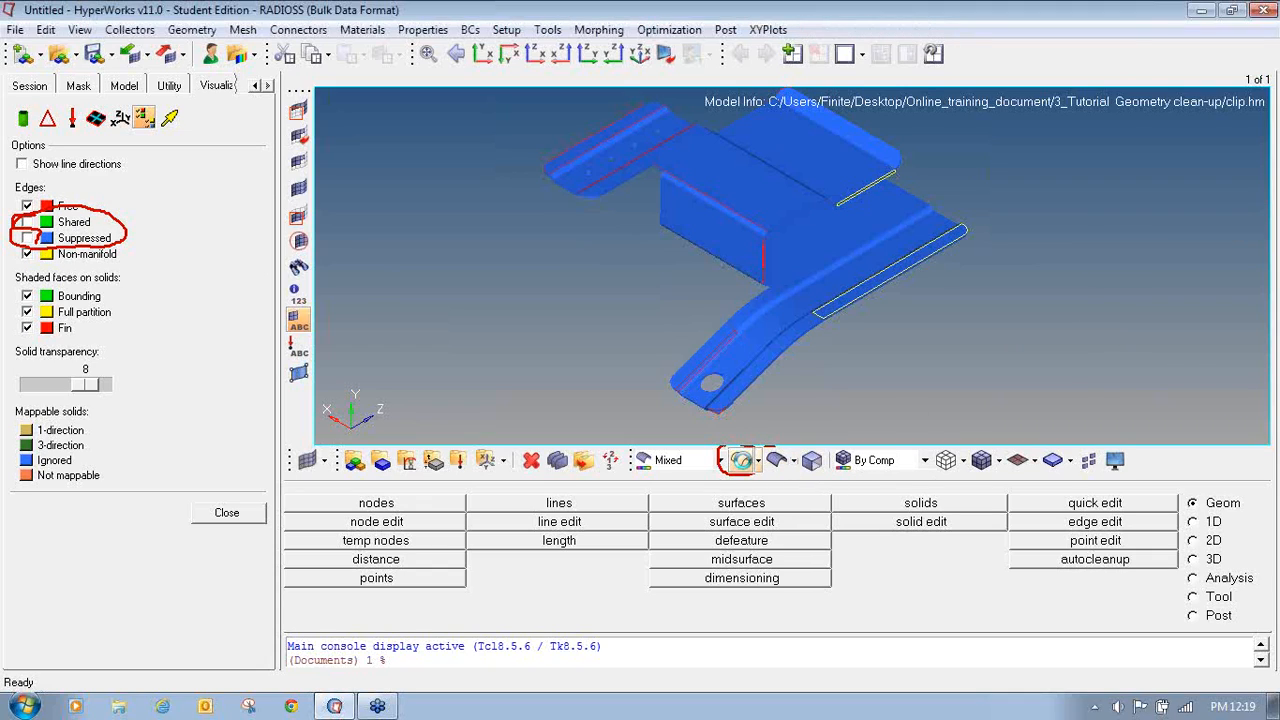
click(741, 459)
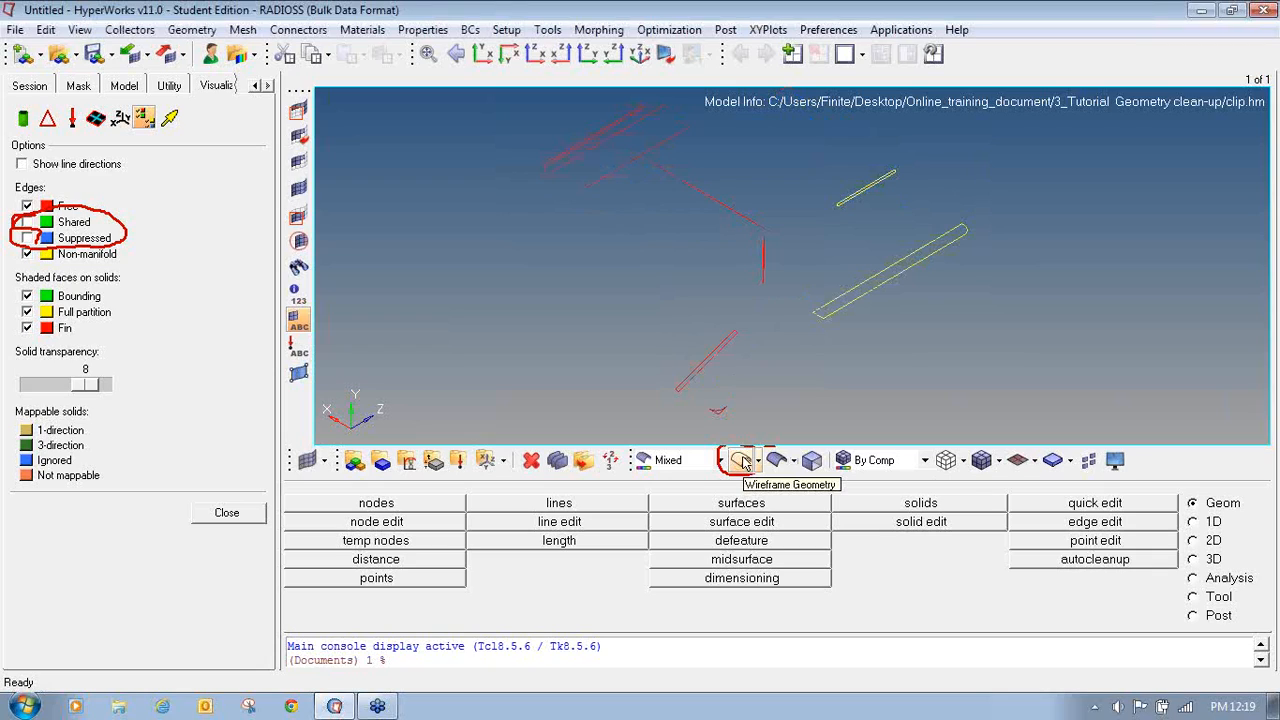
ctrl+drag(795, 302, 755, 286)
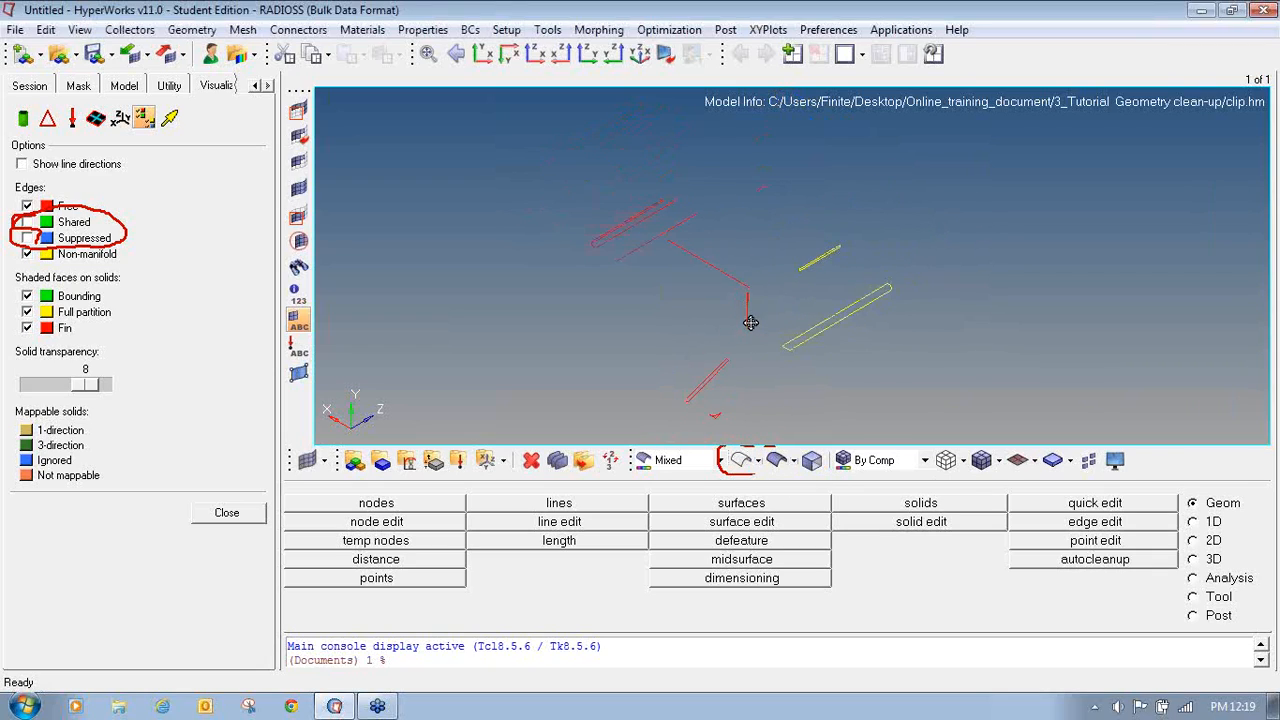
ctrl+right_drag(750, 322, 722, 293)
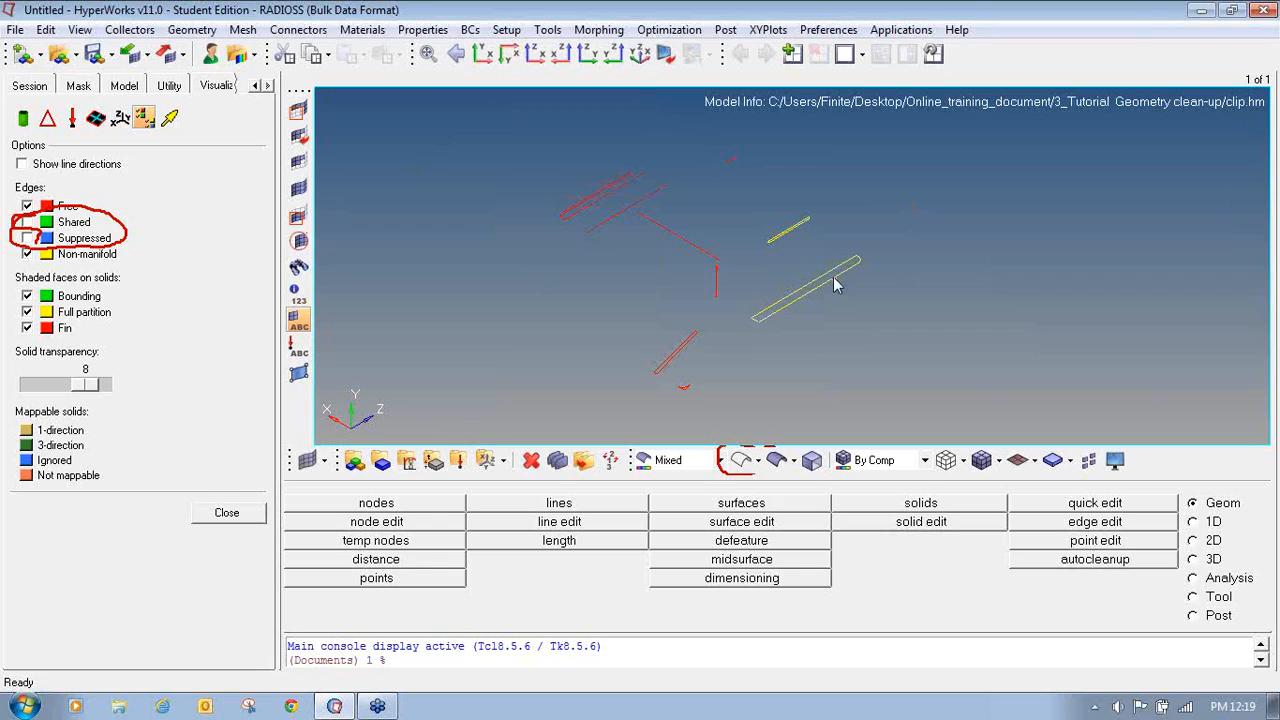
- Turn the shared and suppressed edge display back on
click(1088, 460)
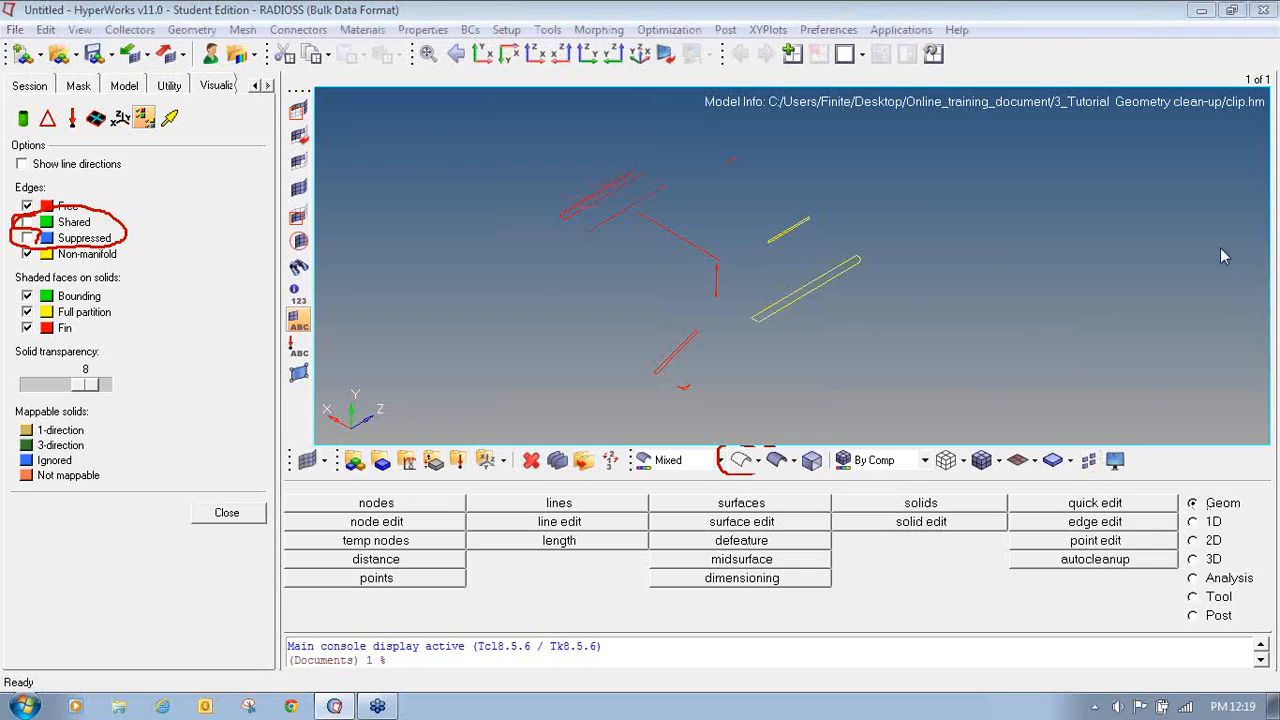
click(1172, 333)
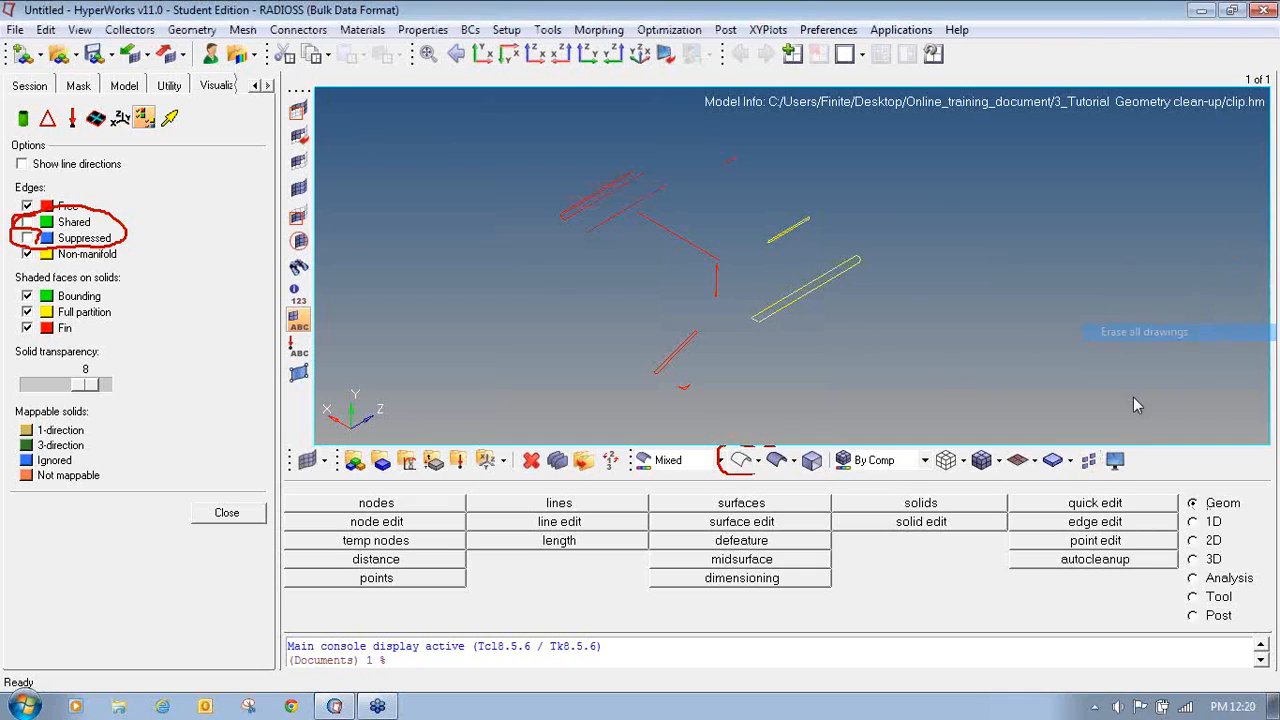
click(27, 222)
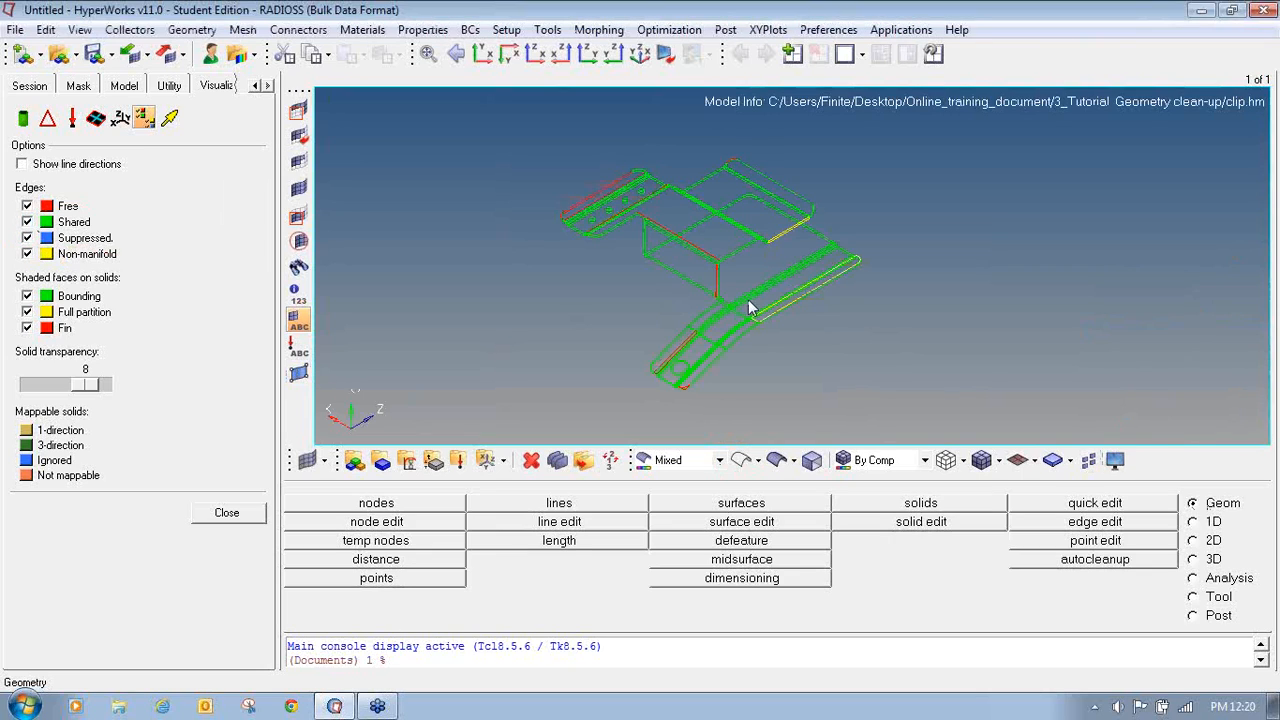
mouse_move(760, 309)
ctrl+right_down()
mouse_move(799, 326)
mouse_move(723, 397)
mouse_move(744, 323)
mouse_move(763, 309)
ctrl+right_up()
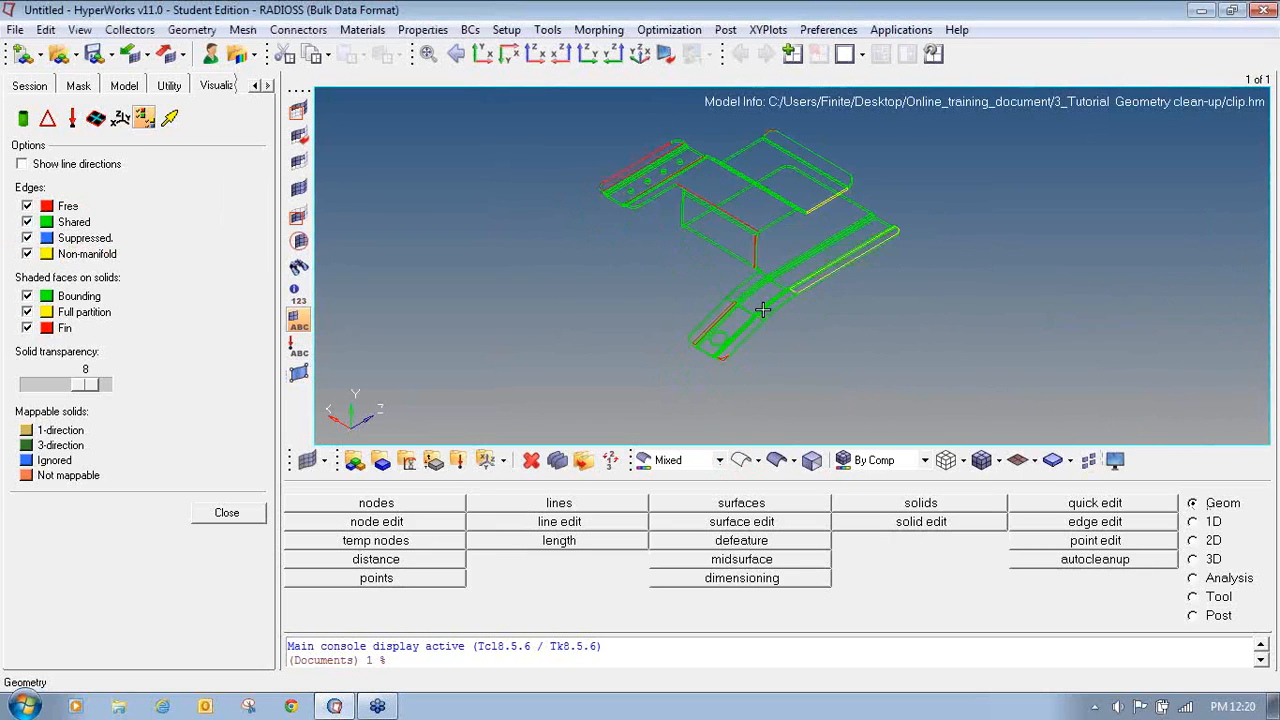
- Zoom in on the clip's end around the hole to examine its edges
ctrl+scroll(763, 309, up, 3)
ctrl+scroll(736, 339, up, 2)
ctrl+right_drag(634, 409, 689, 341)
ctrl+scroll(724, 348, up, 2)
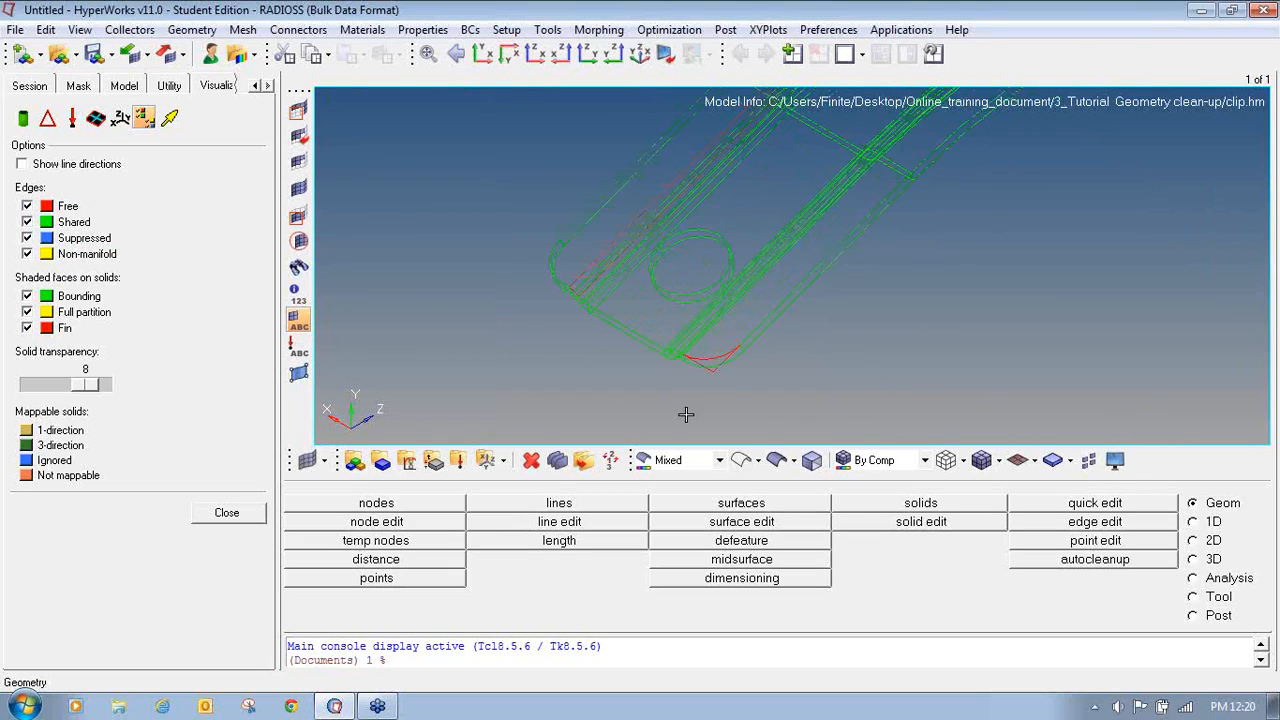
- Switch the geometry back to shaded display and zoom into the corner at the clip's end beside the hole
click(776, 460)
ctrl+scroll(630, 355, up, 2)
ctrl+scroll(630, 352, down, 3)
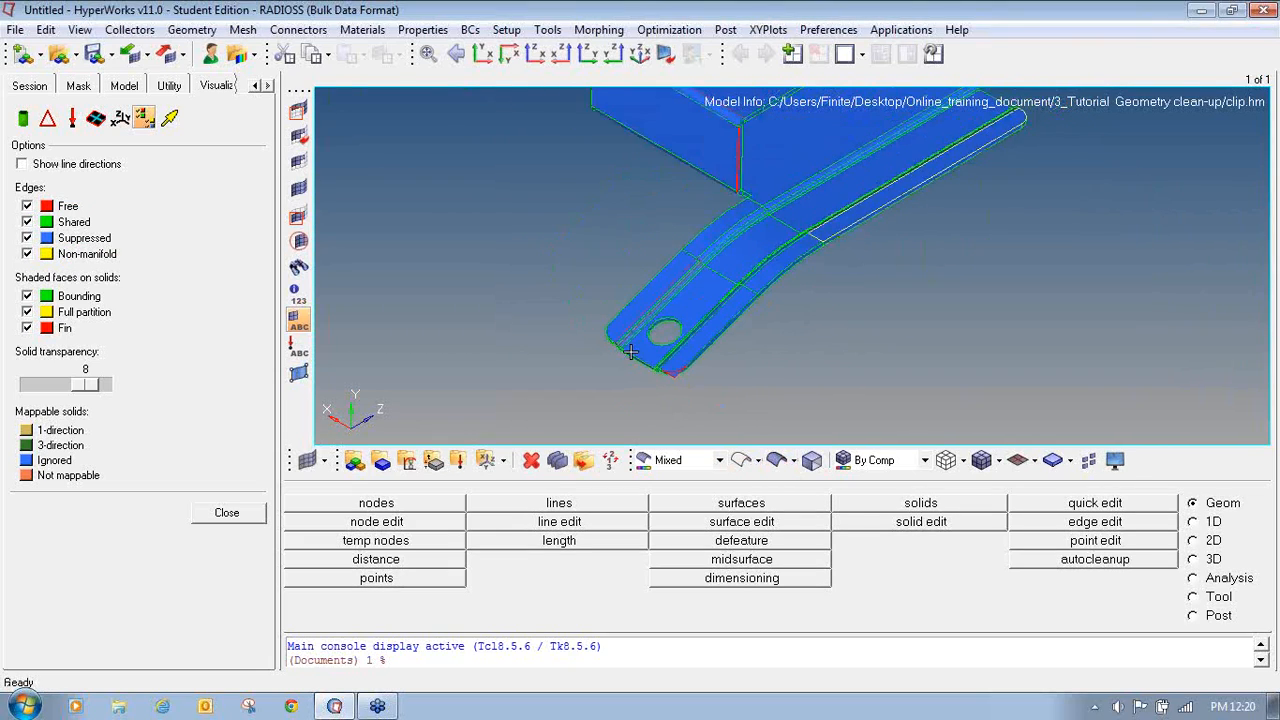
ctrl+scroll(630, 352, down, 1)
ctrl+right_drag(706, 340, 719, 335)
ctrl+scroll(696, 359, up, 3)
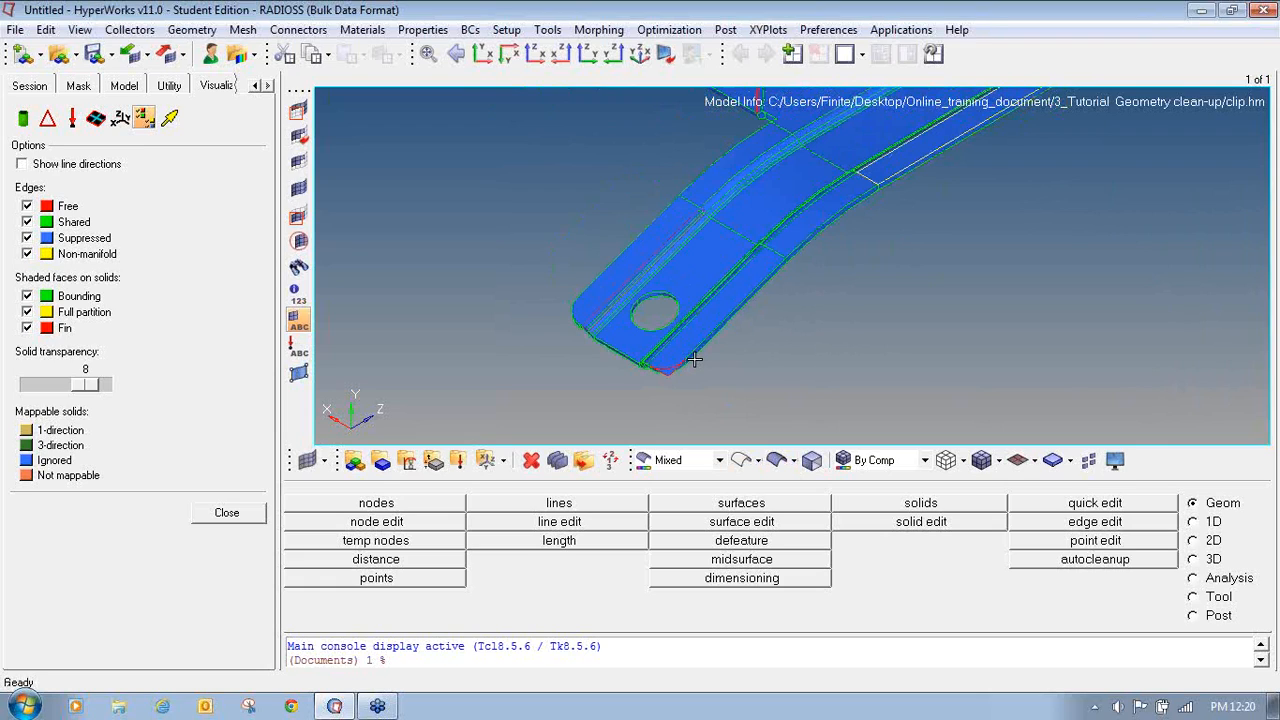
ctrl+right_drag(662, 366, 701, 350)
ctrl+scroll(705, 349, up, 3)
ctrl+scroll(758, 314, down, 3)
ctrl+scroll(701, 349, up, 3)
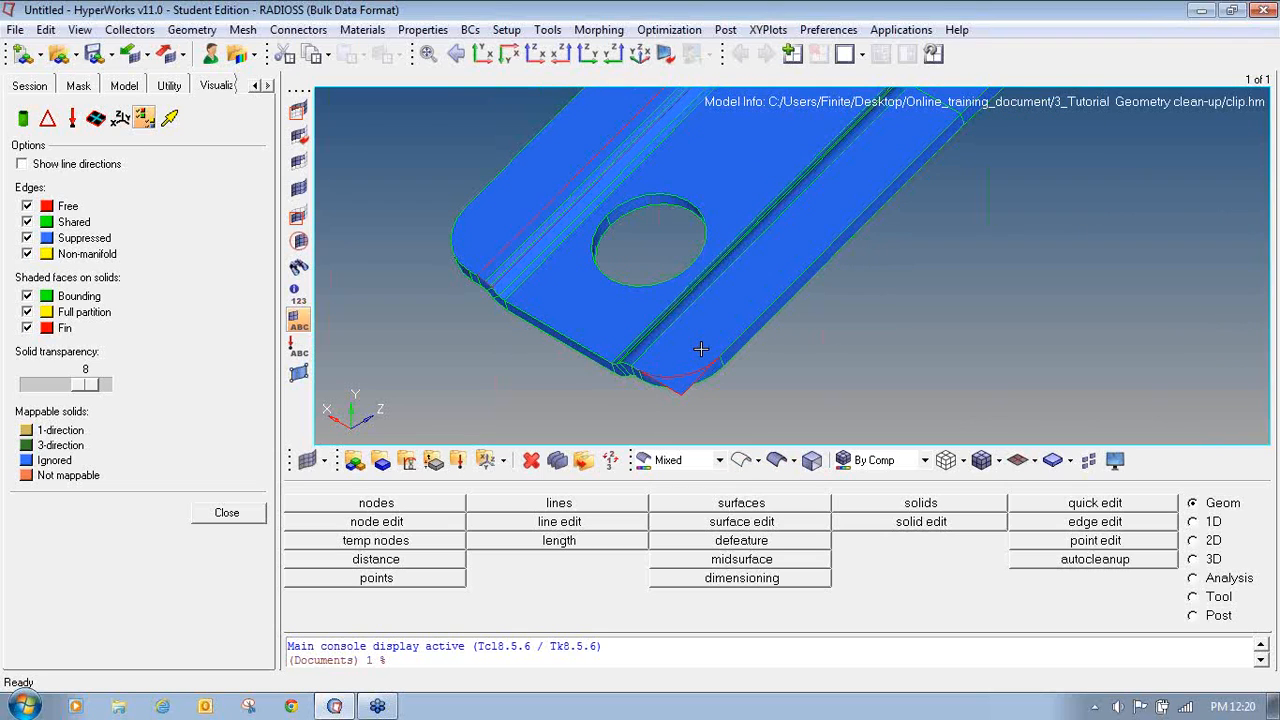
mouse_move(714, 348)
ctrl+mouse_down()
mouse_move(771, 349)
mouse_move(723, 289)
mouse_move(713, 250)
mouse_move(723, 374)
mouse_move(694, 391)
mouse_move(706, 354)
mouse_move(691, 246)
mouse_move(710, 326)
mouse_move(731, 300)
mouse_move(757, 414)
mouse_move(652, 393)
mouse_move(555, 463)
ctrl+mouse_up()
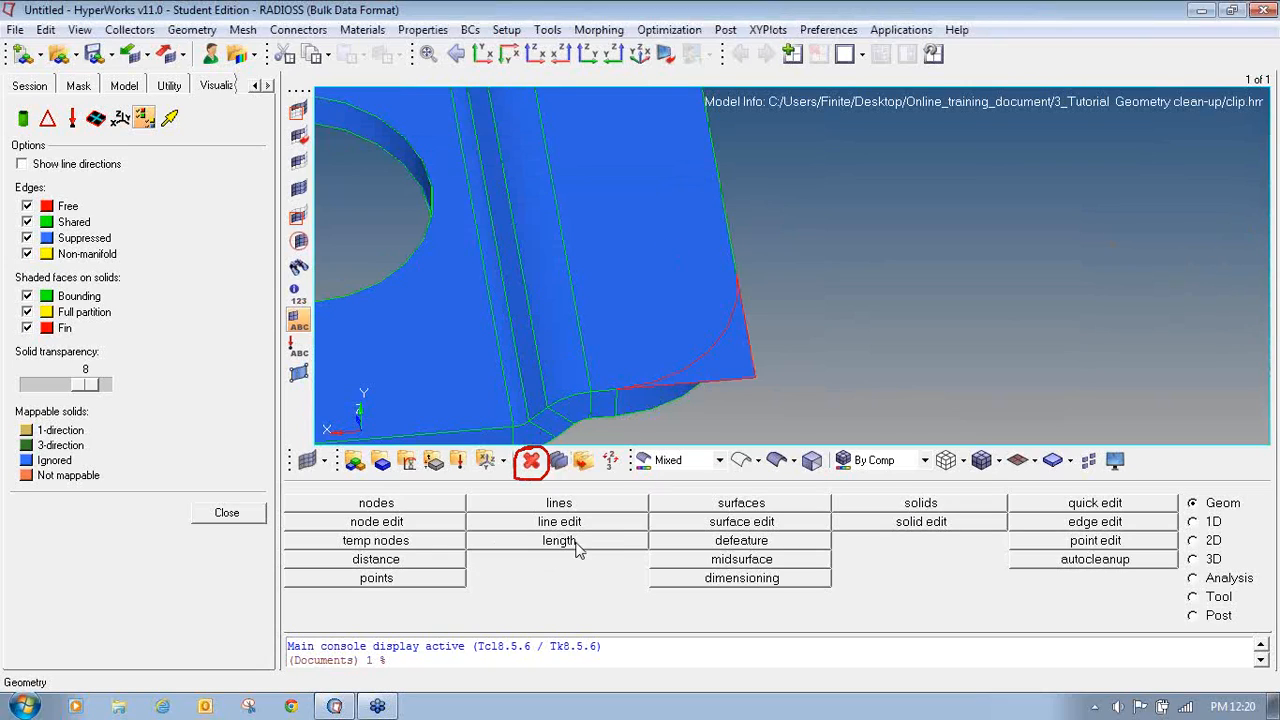
- Delete the faulty corner surface at the clip's end near the hole
click(536, 466)
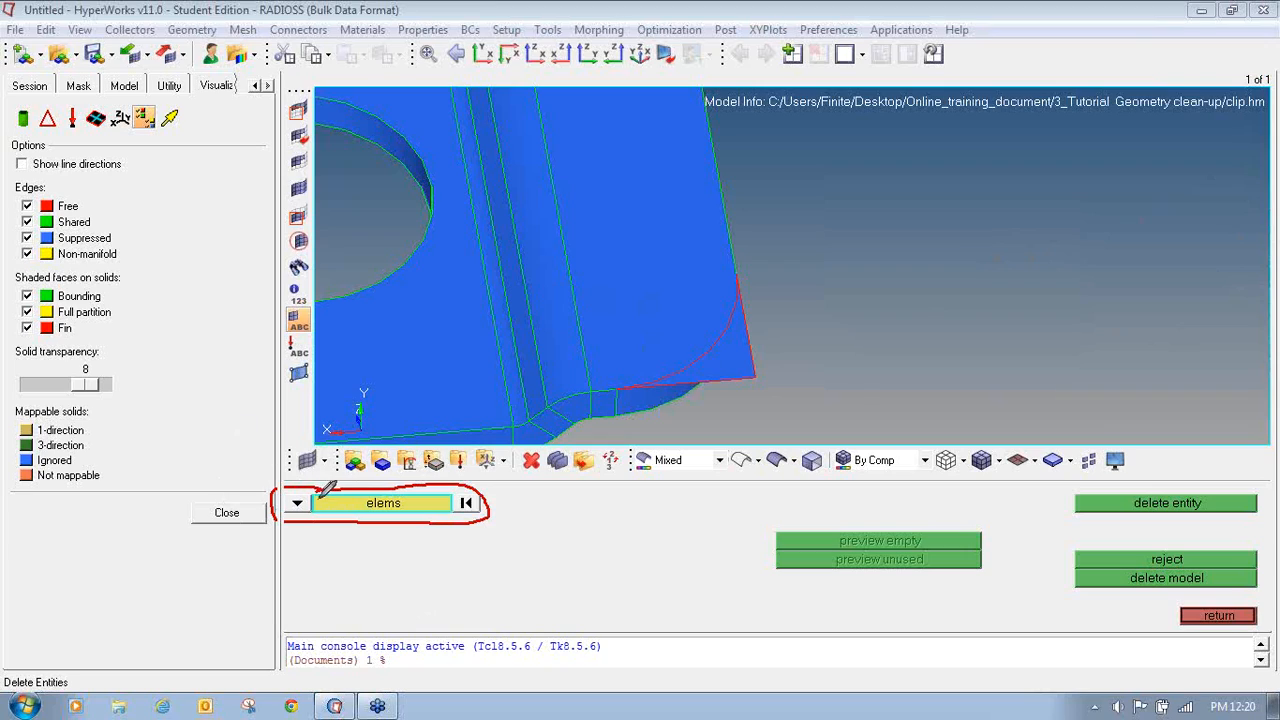
mouse_move(315, 509)
mouse_down()
mouse_move(277, 512)
mouse_move(300, 486)
mouse_move(311, 500)
mouse_up()
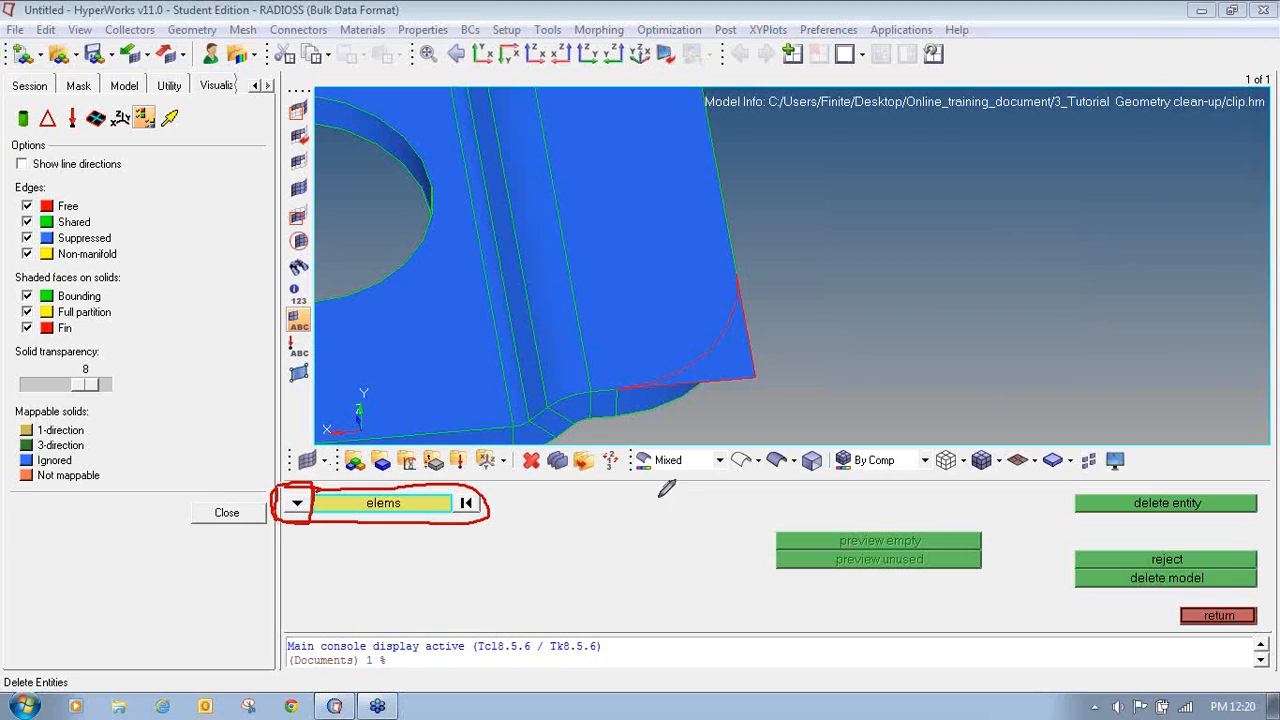
click(296, 507)
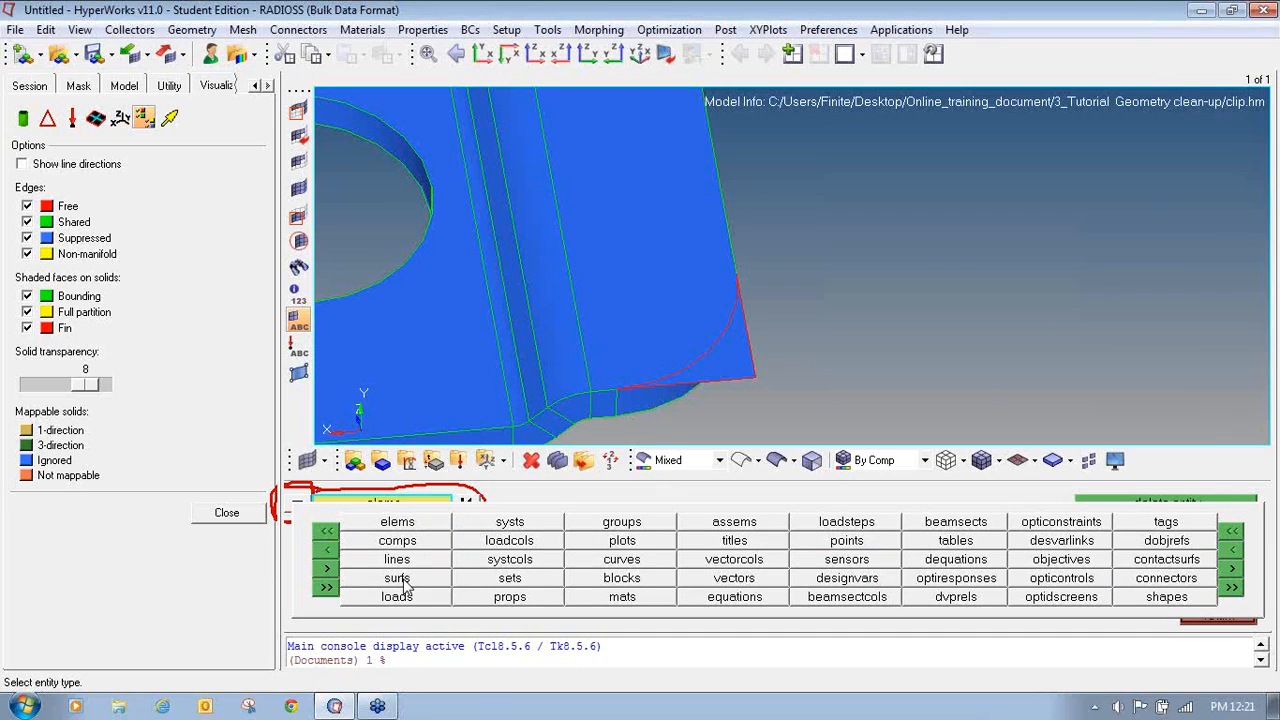
click(397, 578)
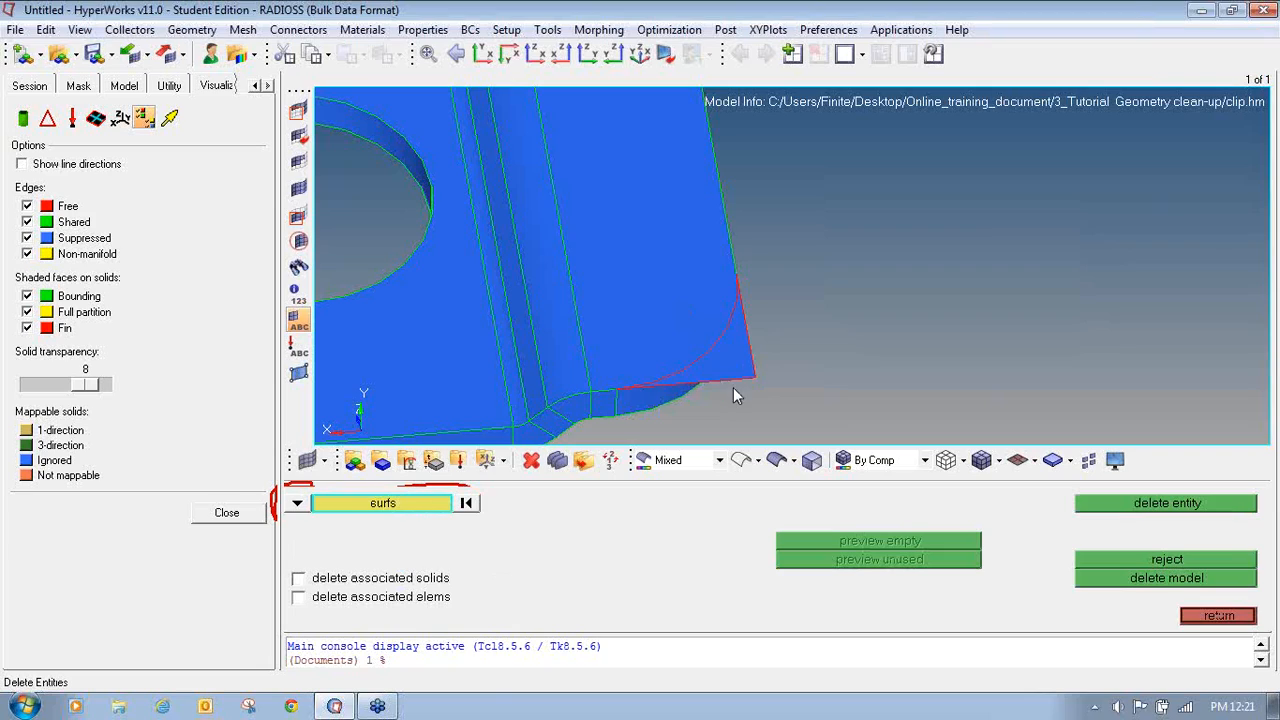
click(737, 362)
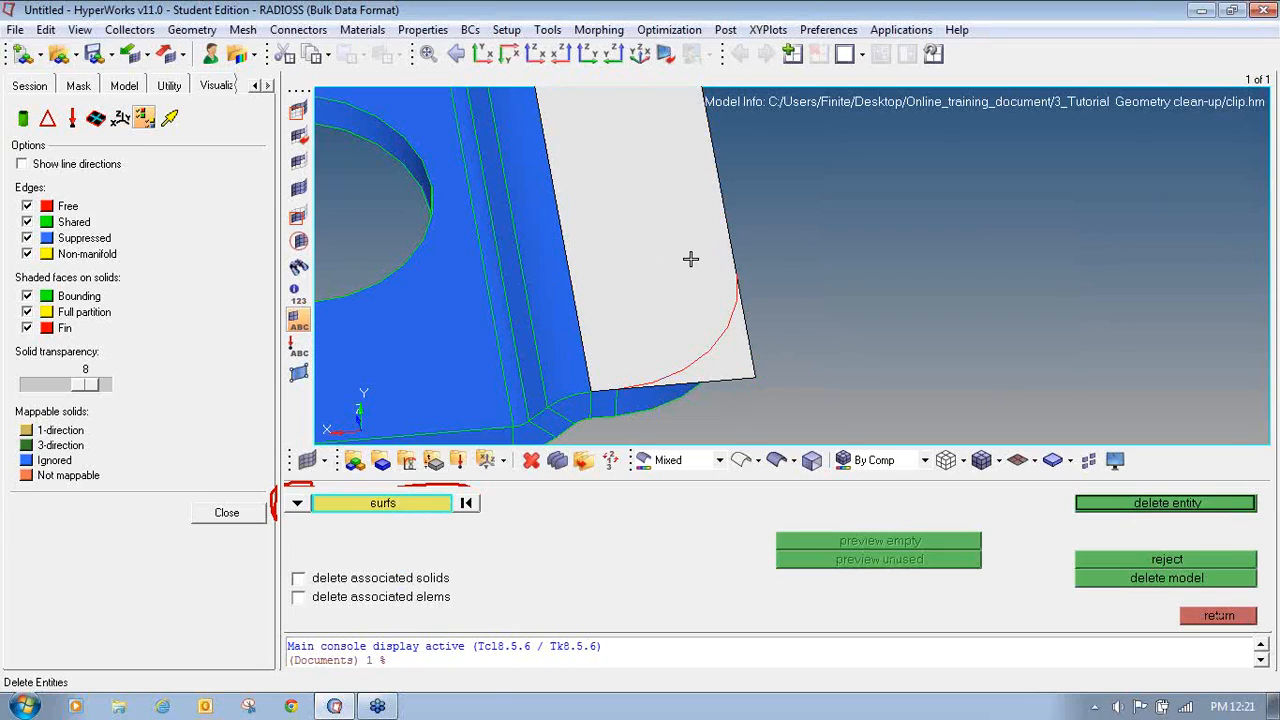
click(1187, 505)
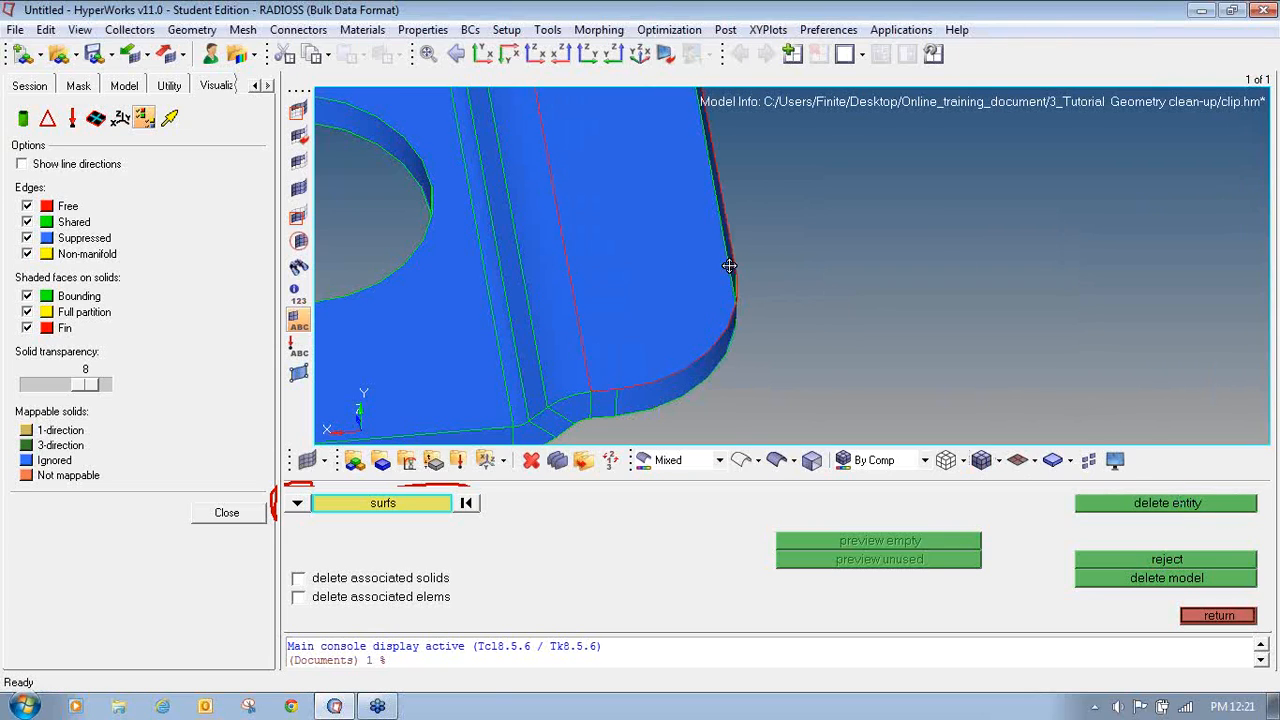
ctrl+right_drag(729, 265, 794, 308)
ctrl+scroll(794, 308, down, 4)
ctrl+click(794, 309)
ctrl+drag(787, 371, 692, 336)
scroll(708, 346, up, 1)
ctrl+click(708, 346)
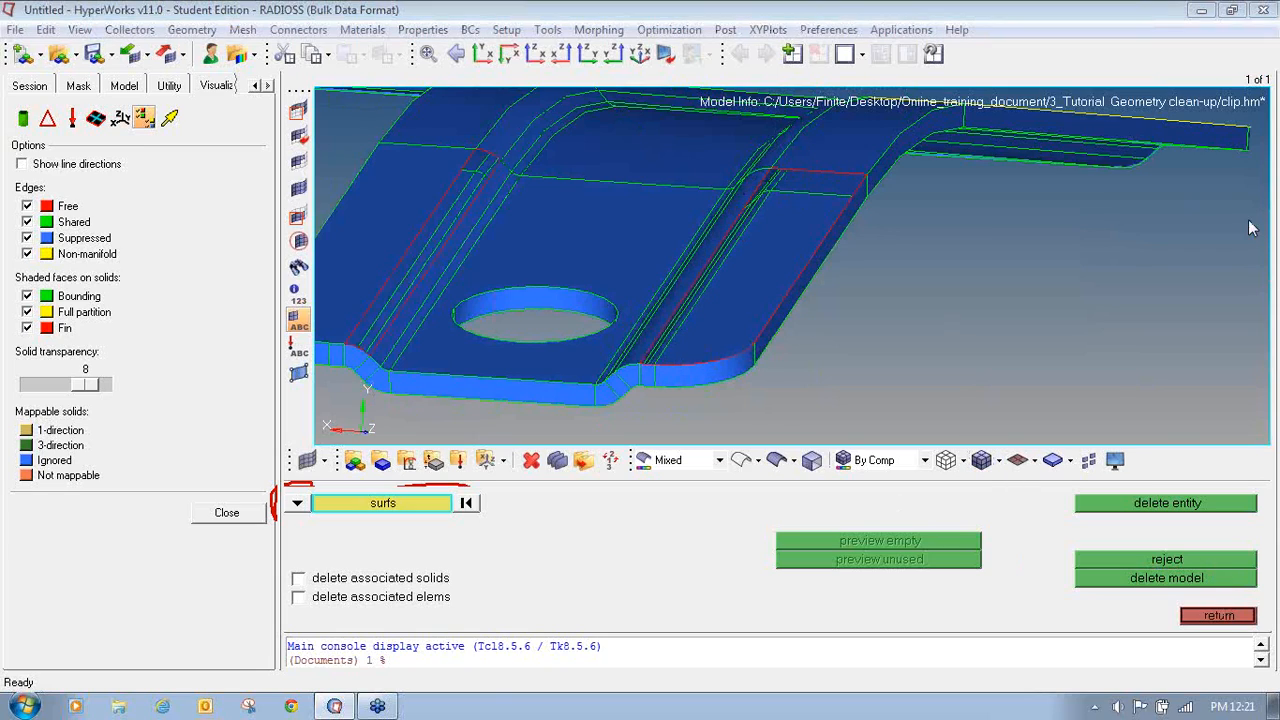
mouse_move(1236, 592)
mouse_down()
mouse_move(1165, 622)
mouse_move(1272, 602)
mouse_up()
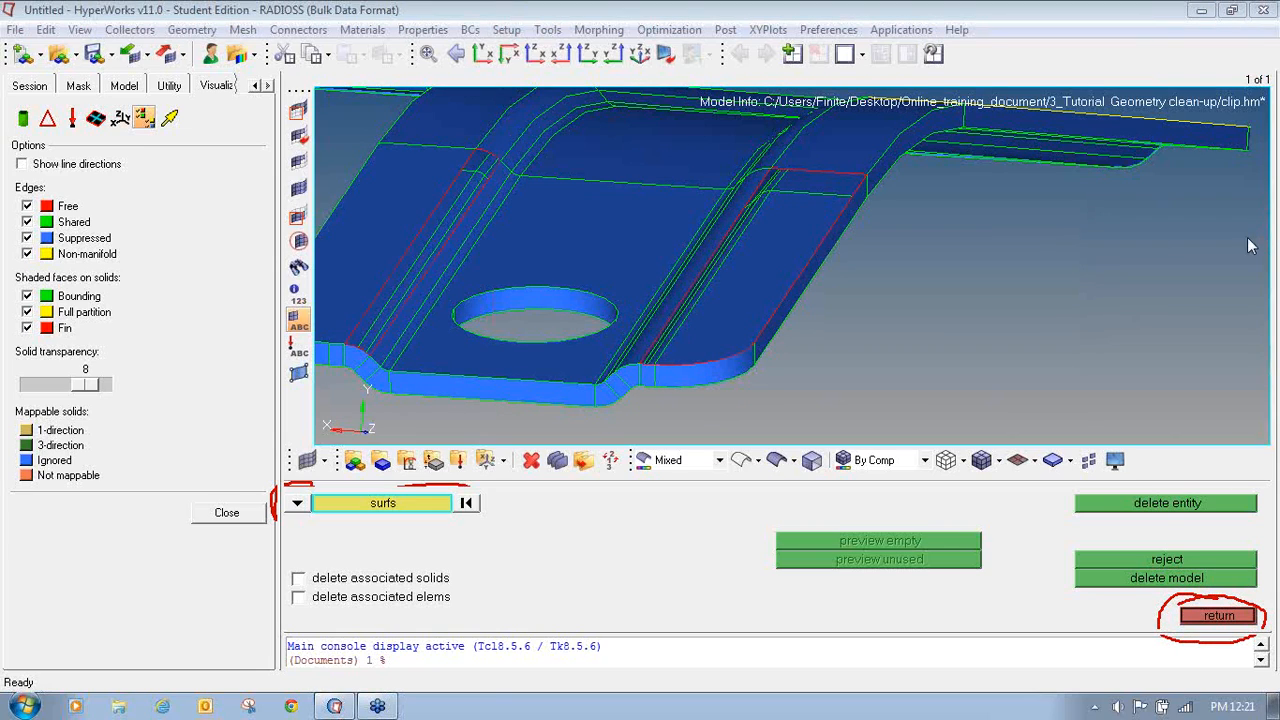
click(1219, 622)
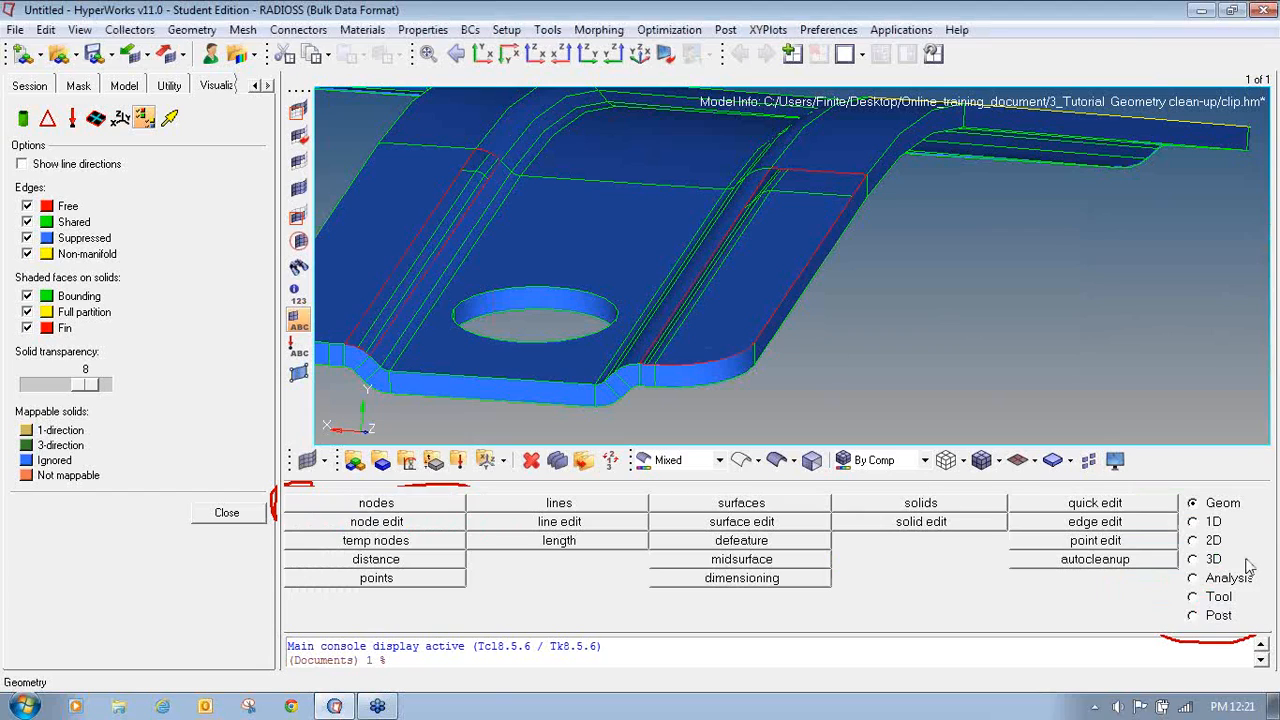
- Create a Spline/Filler surface with auto create on and Keep tangency off, filling the gap at the deleted corner's free edge
click(1267, 223)
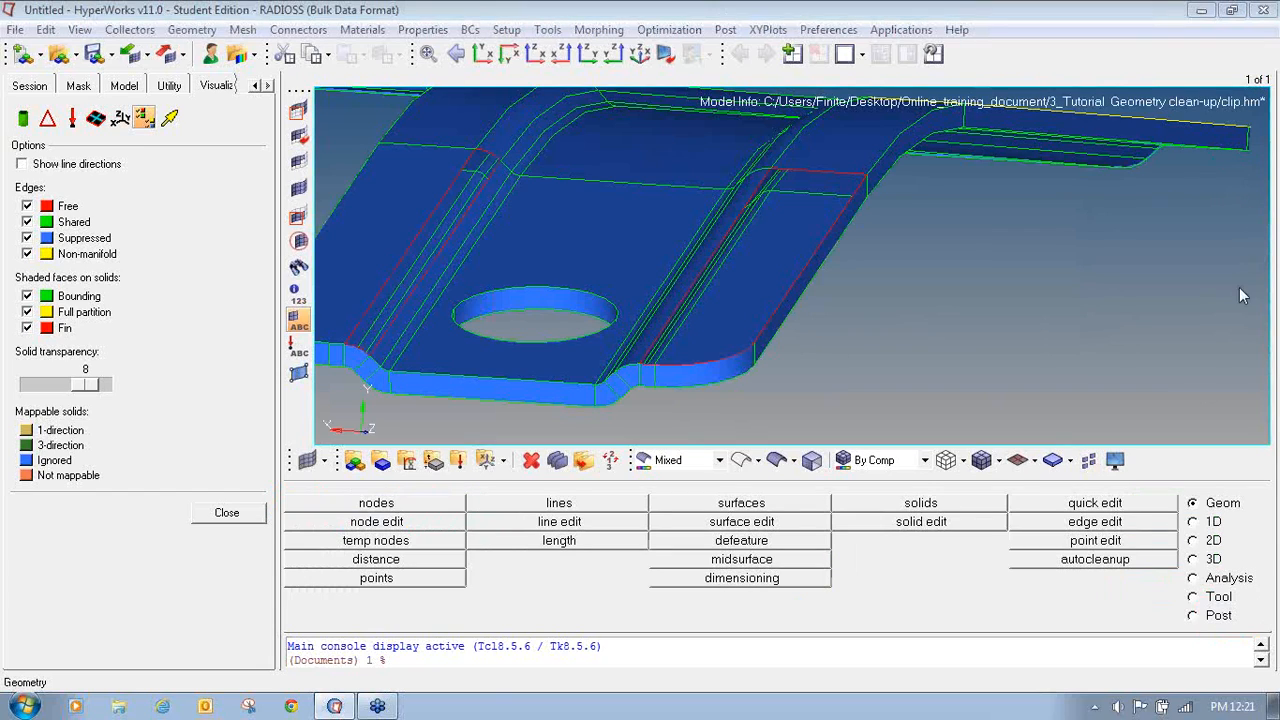
mouse_move(1218, 482)
mouse_down()
mouse_move(1168, 512)
mouse_move(1212, 483)
mouse_up()
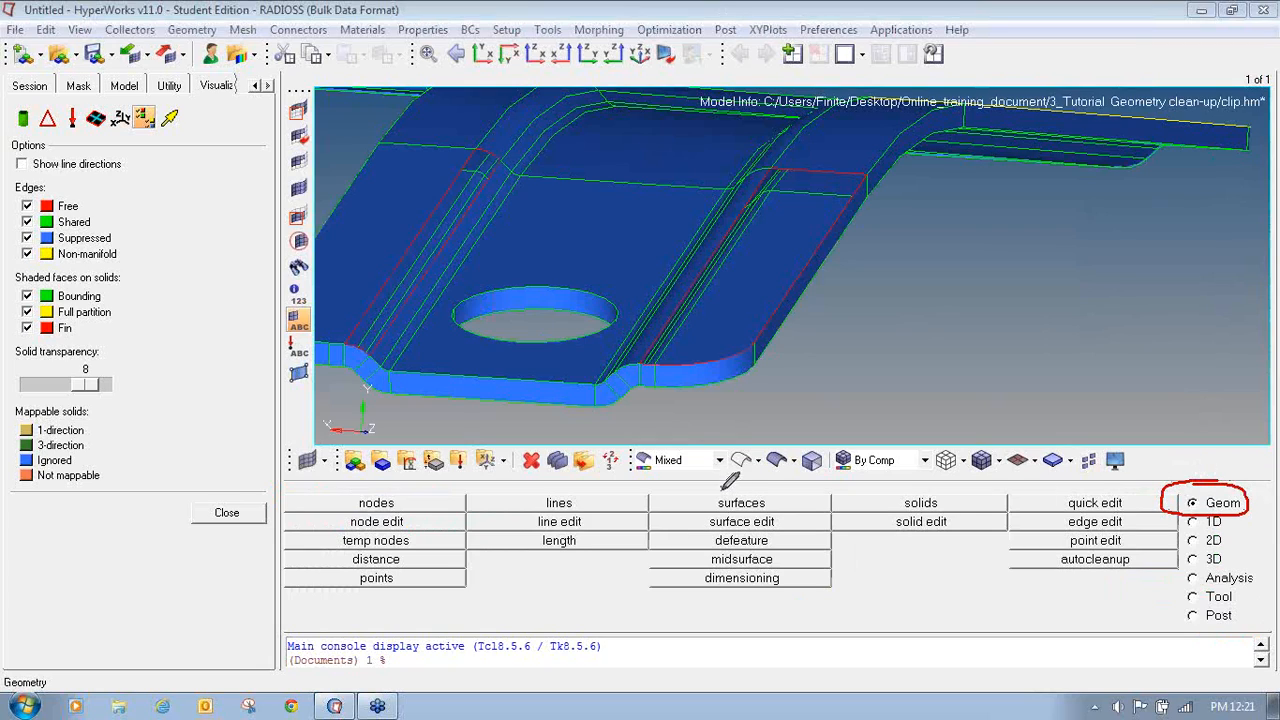
mouse_move(724, 487)
mouse_down()
mouse_move(668, 495)
mouse_move(682, 510)
mouse_move(826, 510)
mouse_move(712, 486)
mouse_up()
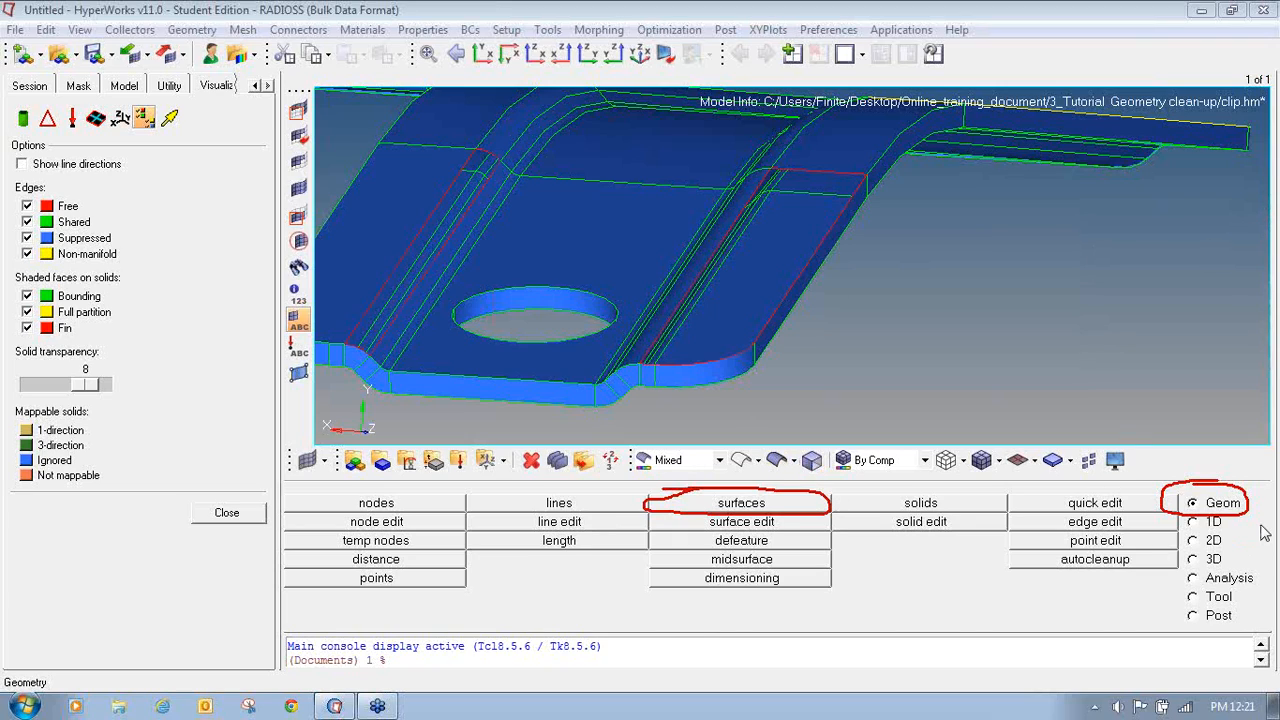
click(744, 504)
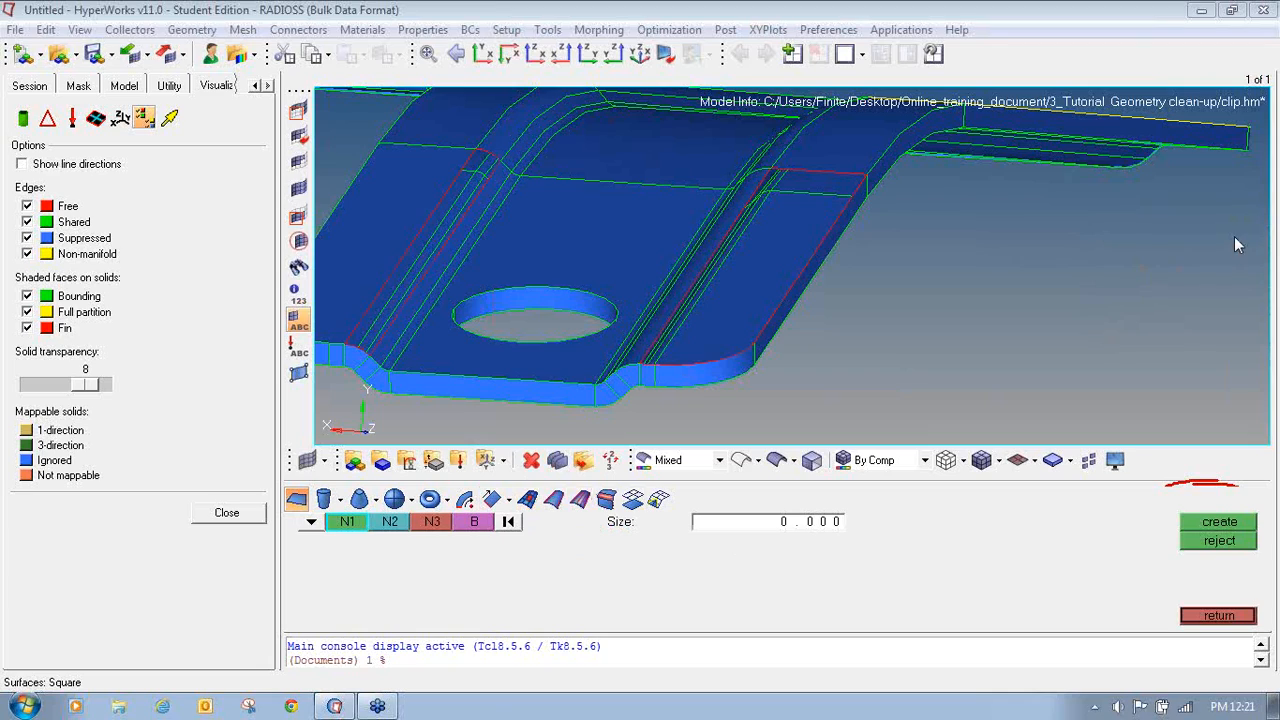
mouse_move(556, 483)
mouse_down()
mouse_move(515, 500)
mouse_move(540, 512)
mouse_move(549, 481)
mouse_up()
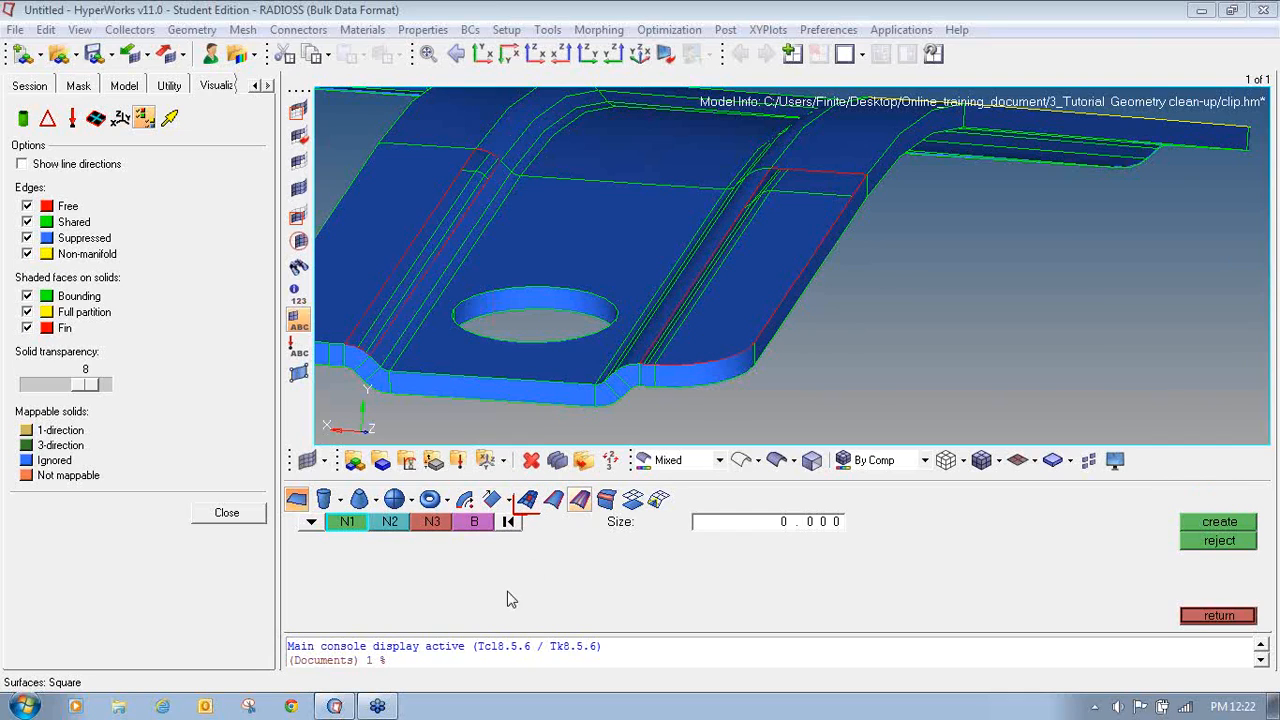
click(527, 499)
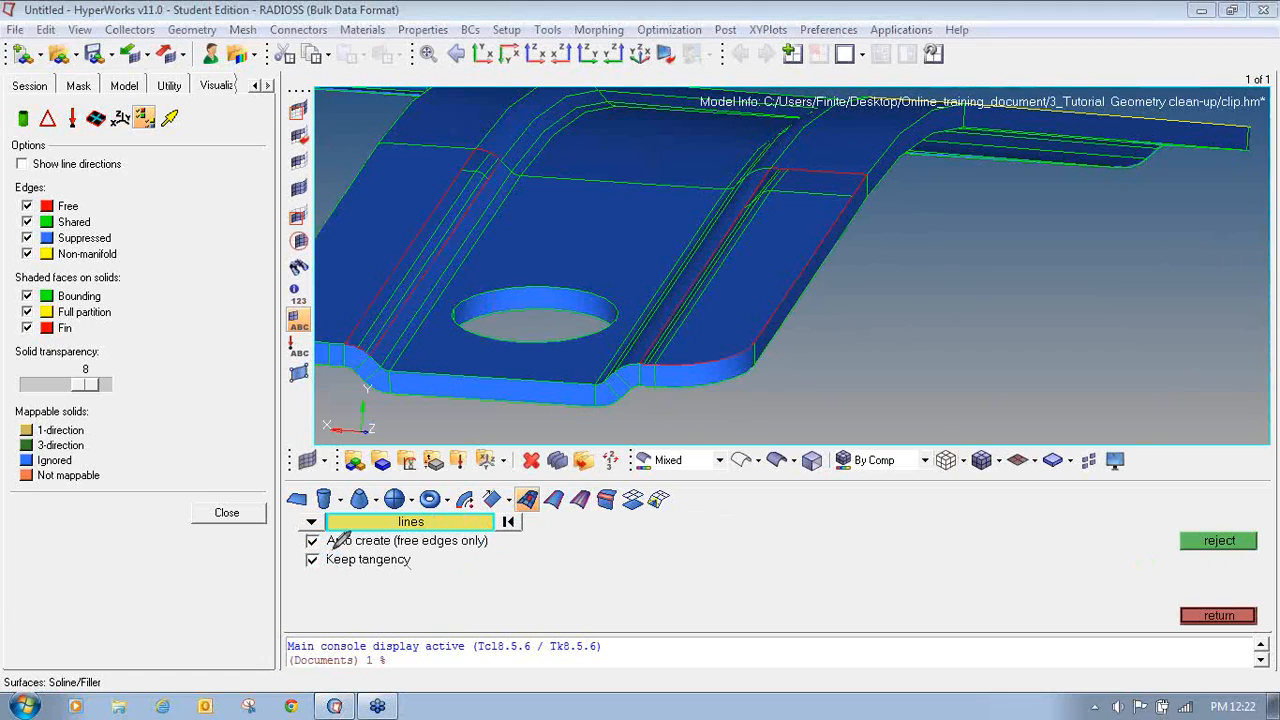
mouse_move(335, 549)
mouse_down()
mouse_move(298, 568)
mouse_move(395, 572)
mouse_move(416, 549)
mouse_move(304, 549)
mouse_up()
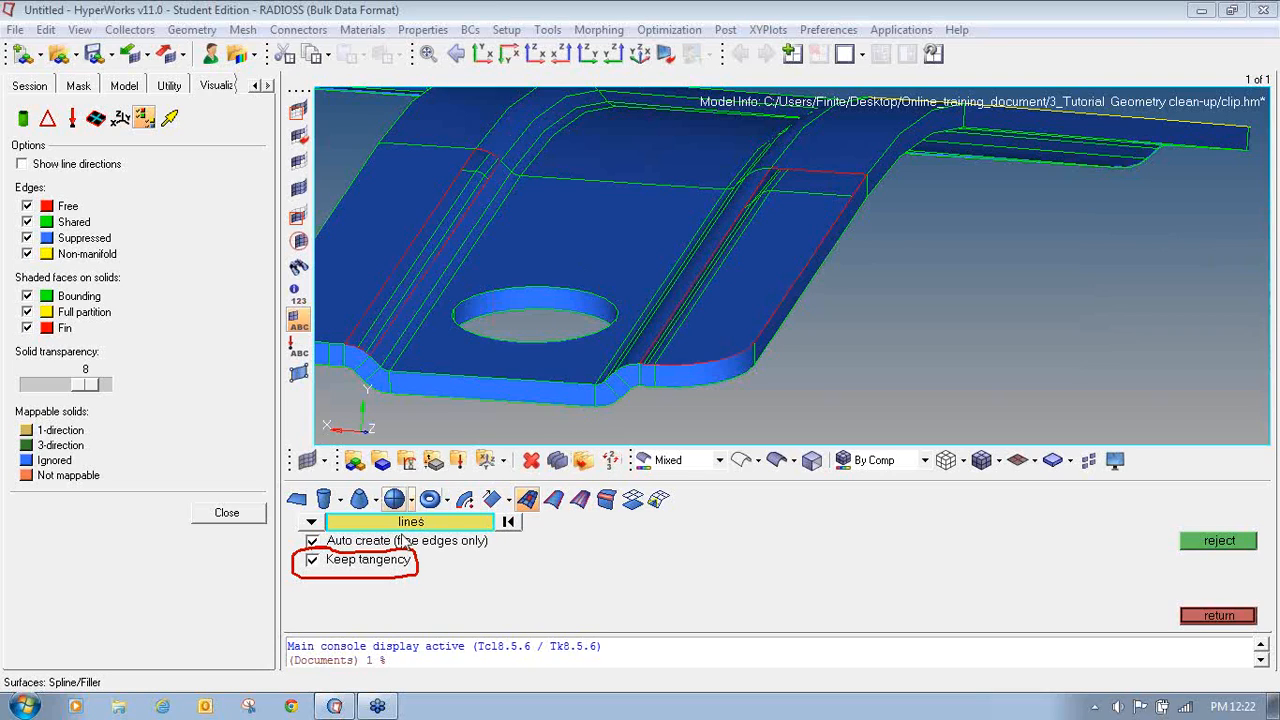
click(316, 563)
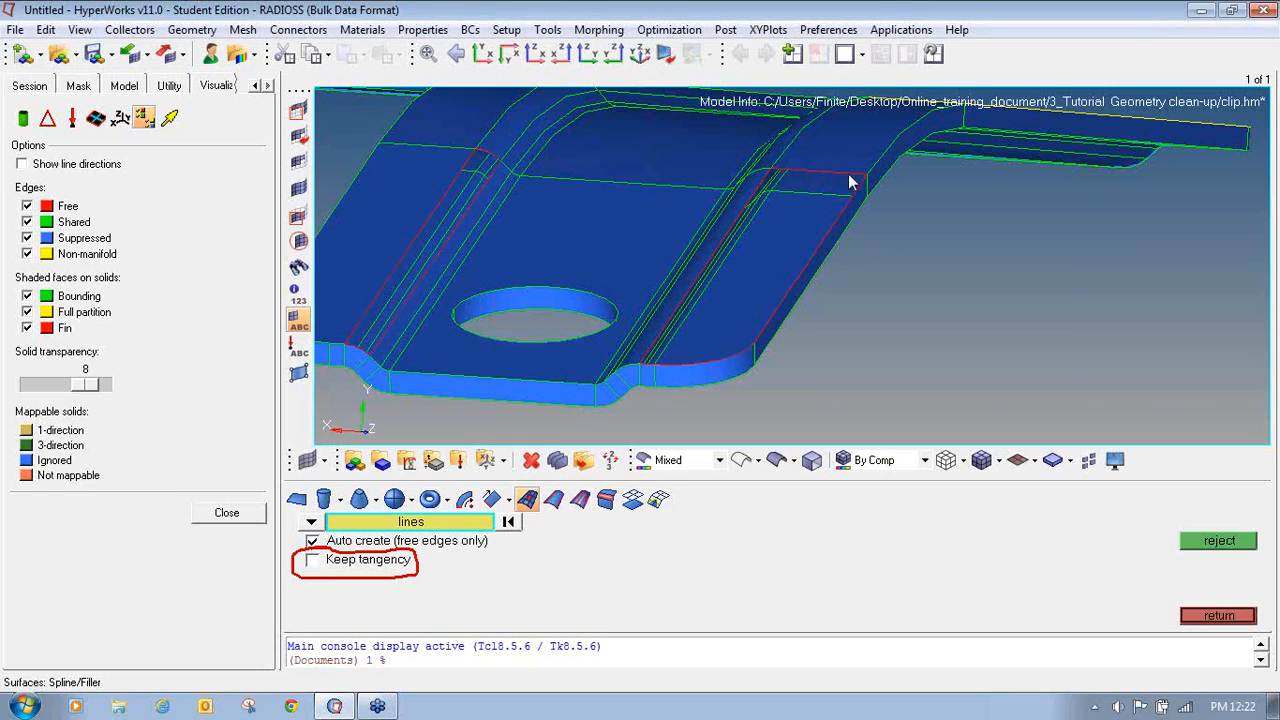
click(837, 226)
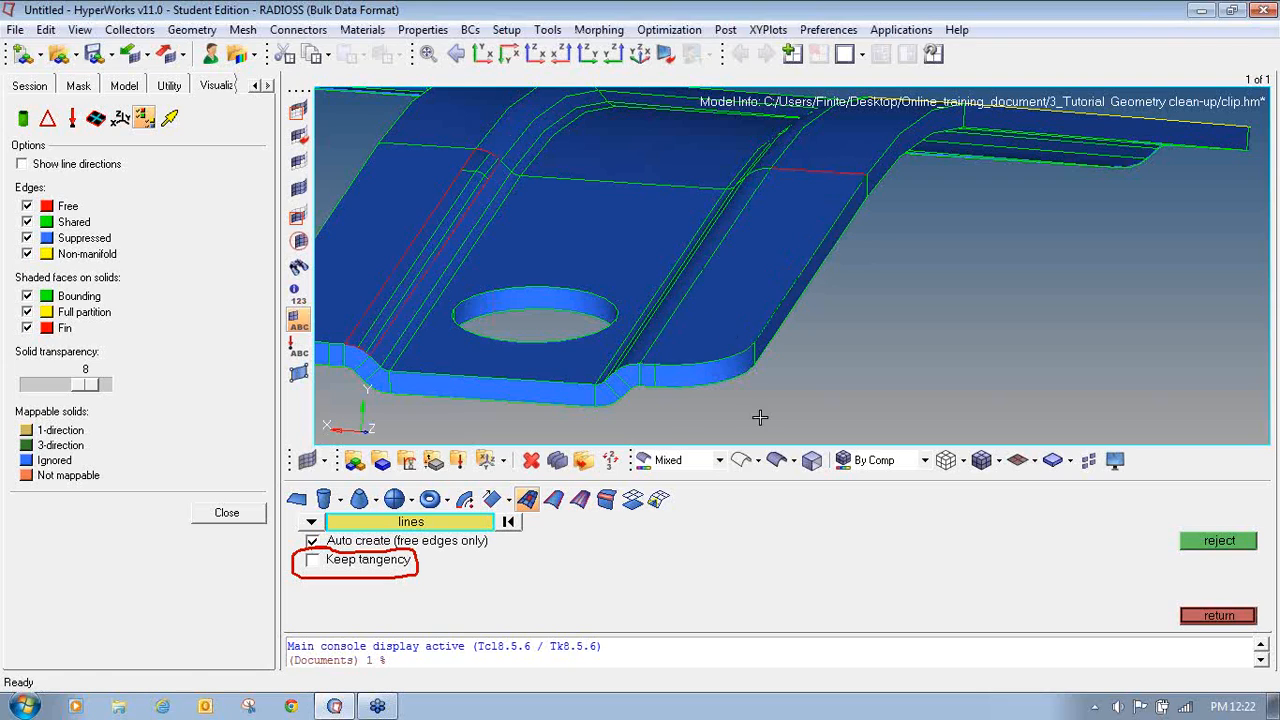
- Rotate and zoom around the clip's end to examine the filled corner and remaining free edges
ctrl+drag(718, 351, 720, 369)
ctrl+right_drag(699, 368, 675, 412)
ctrl+right_drag(711, 192, 702, 236)
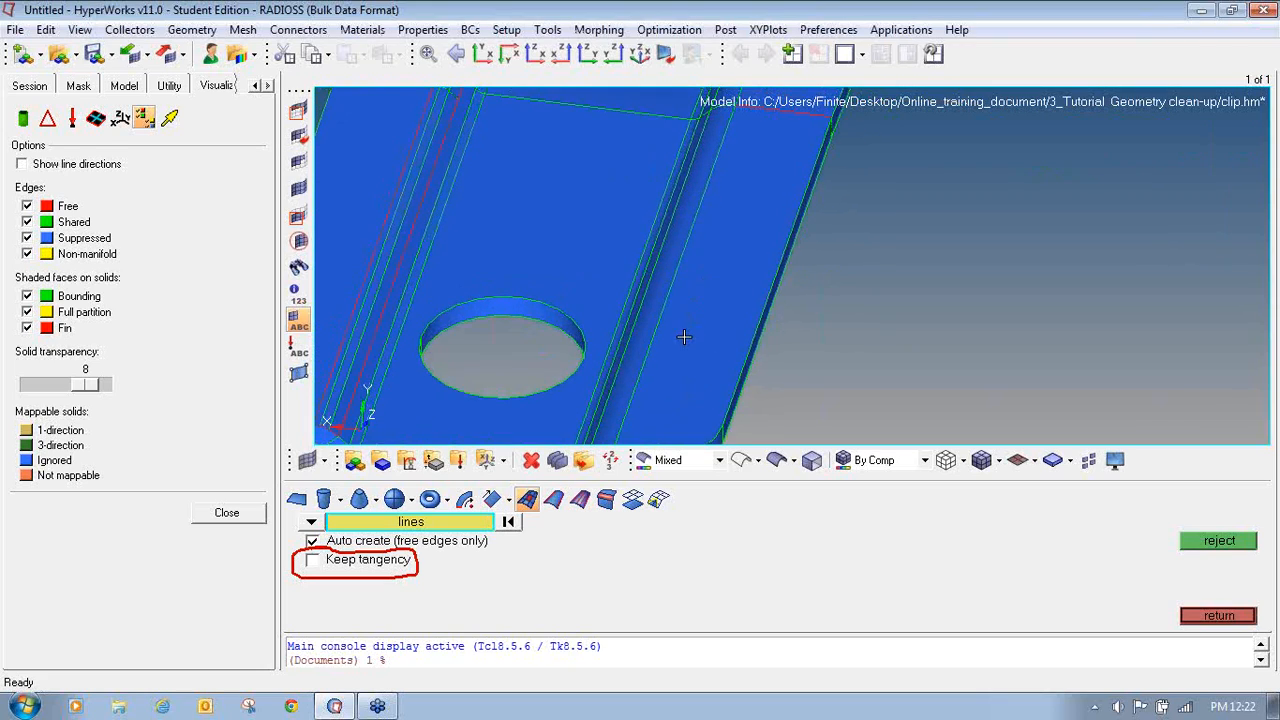
ctrl+scroll(684, 336, down, 3)
ctrl+right_drag(733, 359, 799, 351)
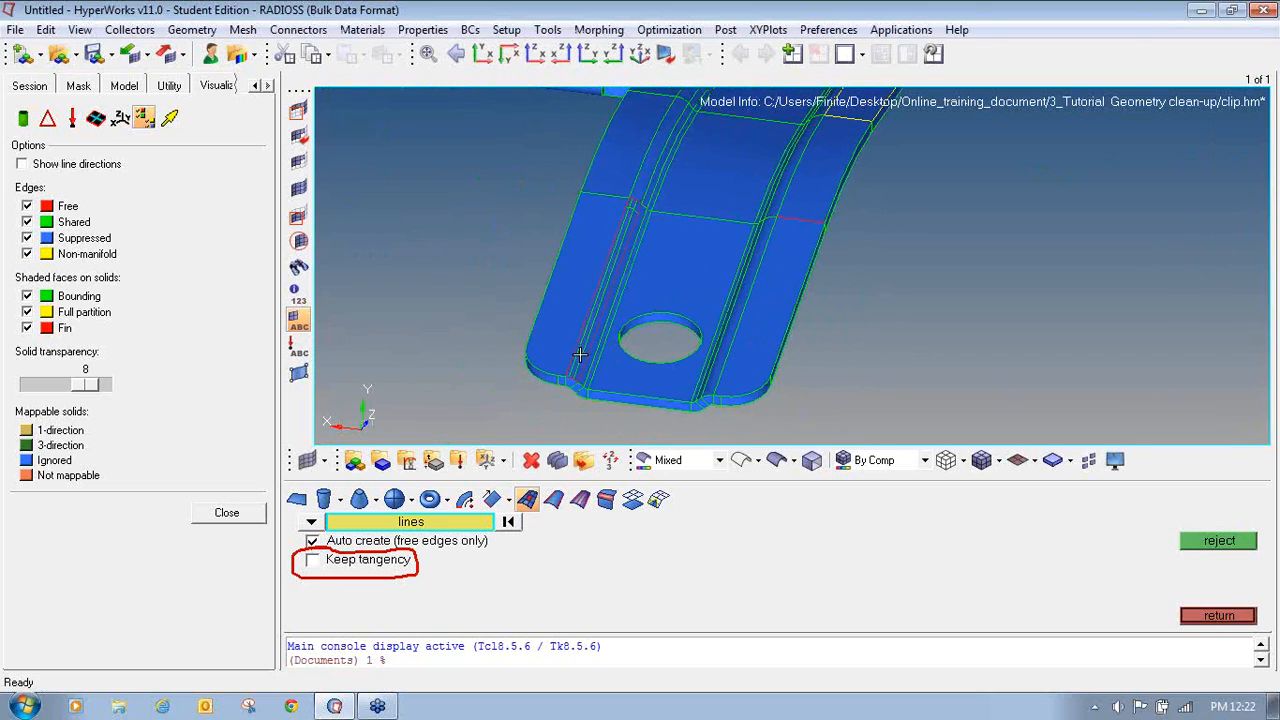
ctrl+scroll(572, 371, up, 6)
ctrl+right_drag(589, 257, 591, 247)
ctrl+right_drag(569, 334, 587, 198)
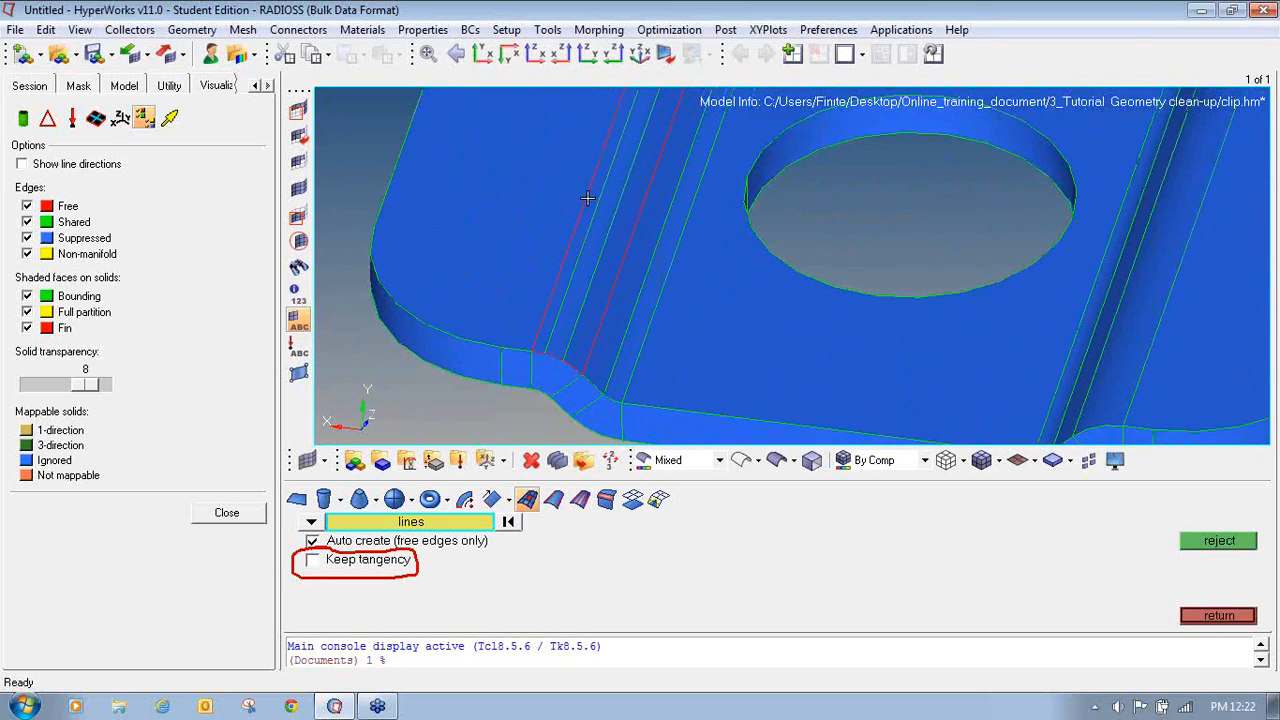
ctrl+scroll(583, 331, down, 3)
ctrl+right_drag(881, 258, 850, 286)
ctrl+scroll(814, 329, down, 4)
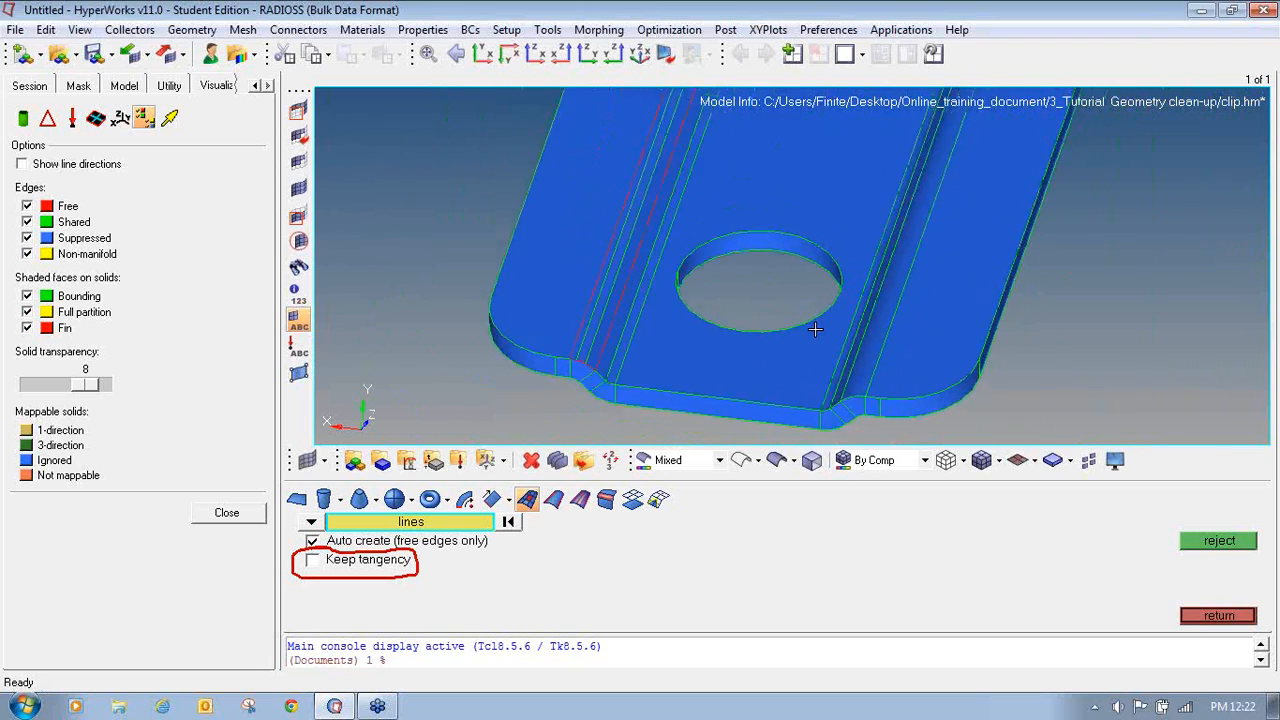
ctrl+right_drag(914, 258, 891, 296)
ctrl+scroll(851, 402, up, 2)
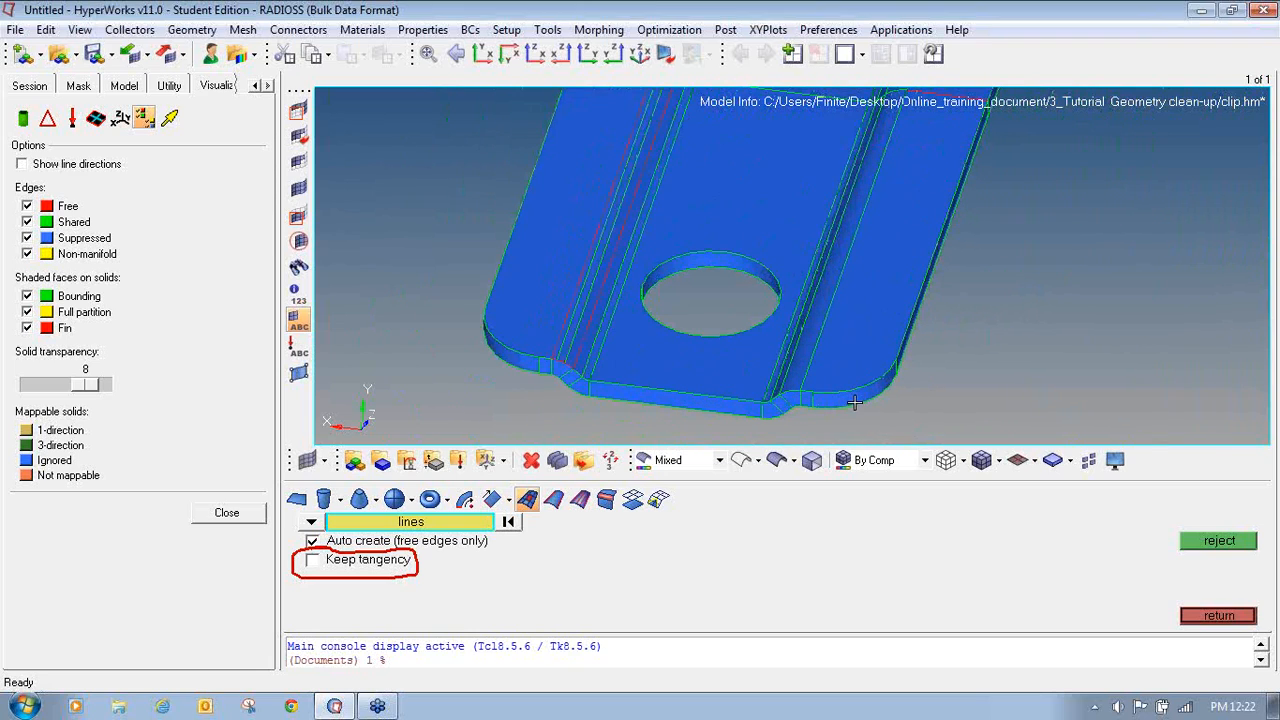
ctrl+scroll(860, 346, down, 4)
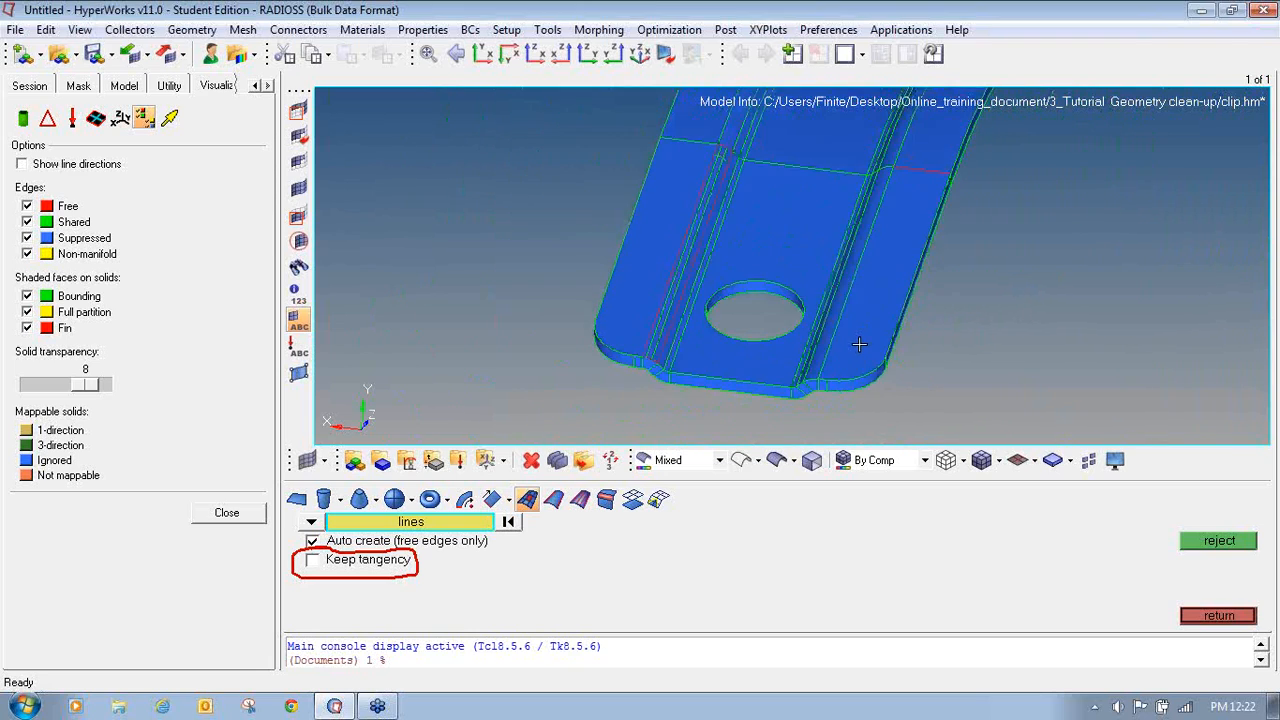
ctrl+right_drag(884, 263, 1102, 302)
ctrl+scroll(870, 305, up, 4)
ctrl+scroll(869, 305, up, 2)
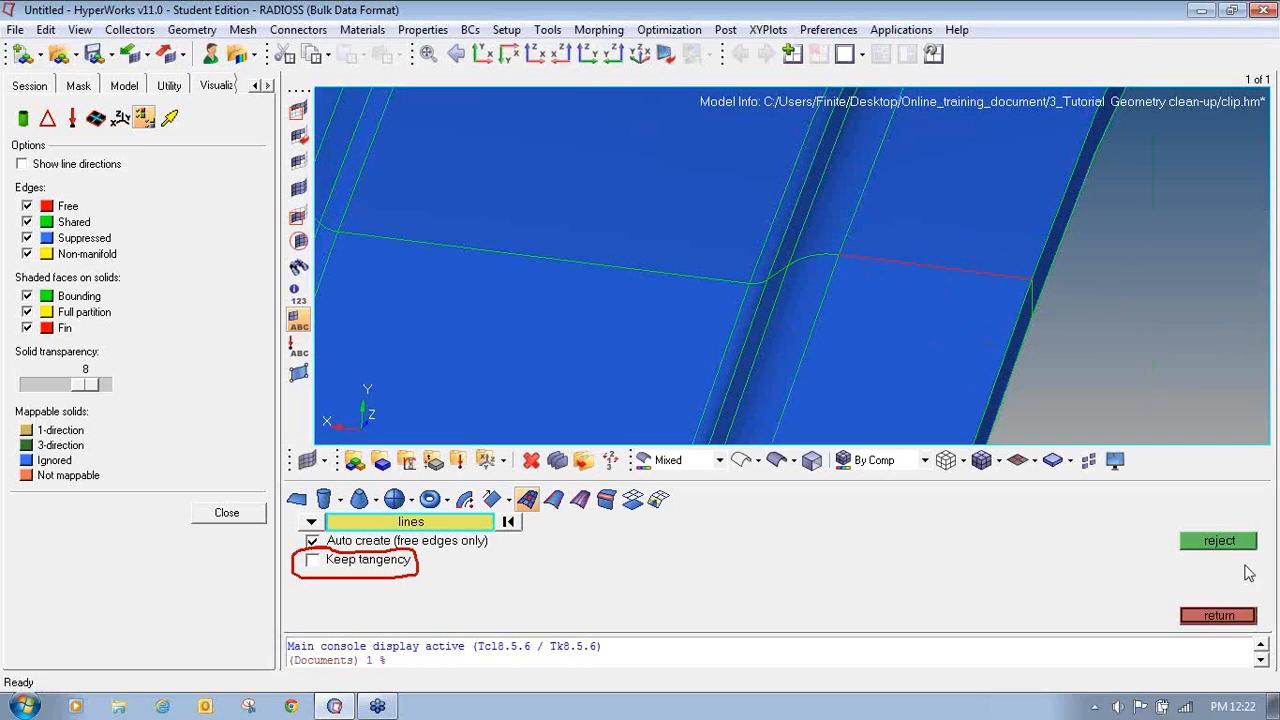
- Set the toggle edge tolerance to 0.1 in Quick Edit and toggle the free edge beside the filled corner
click(1232, 617)
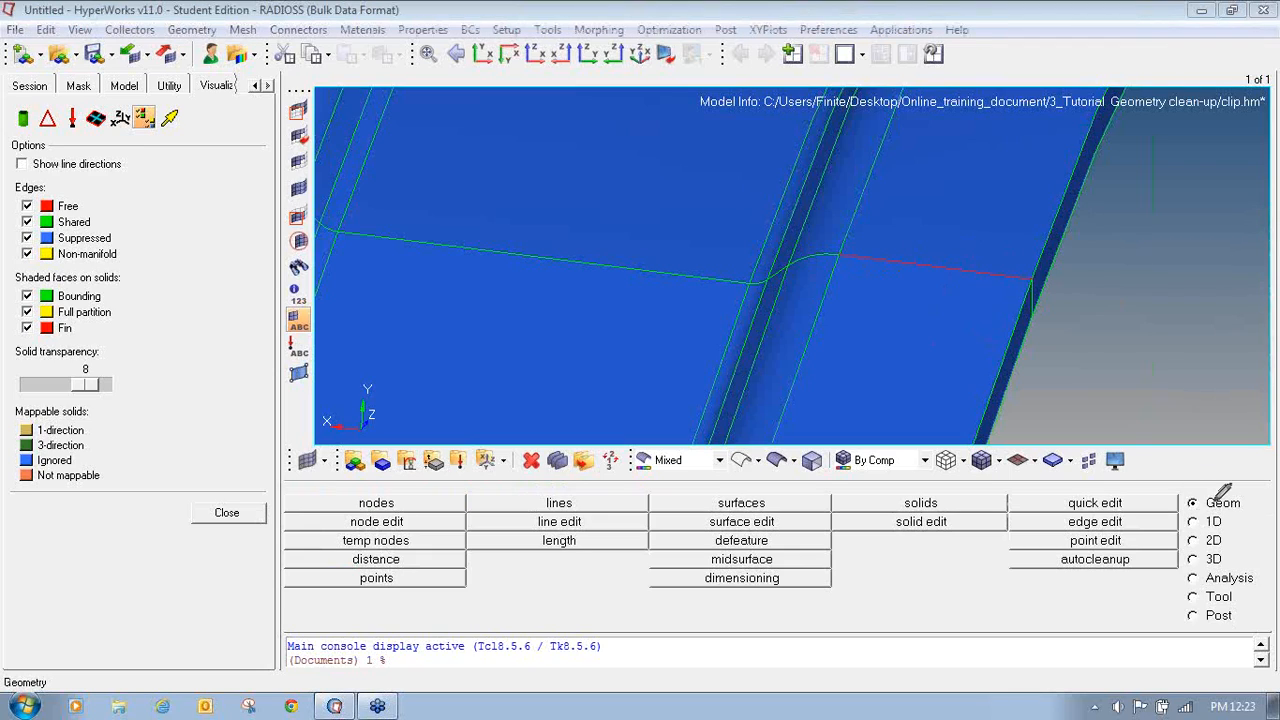
mouse_move(1232, 476)
mouse_down()
mouse_move(1192, 484)
mouse_move(1214, 515)
mouse_move(1233, 480)
mouse_up()
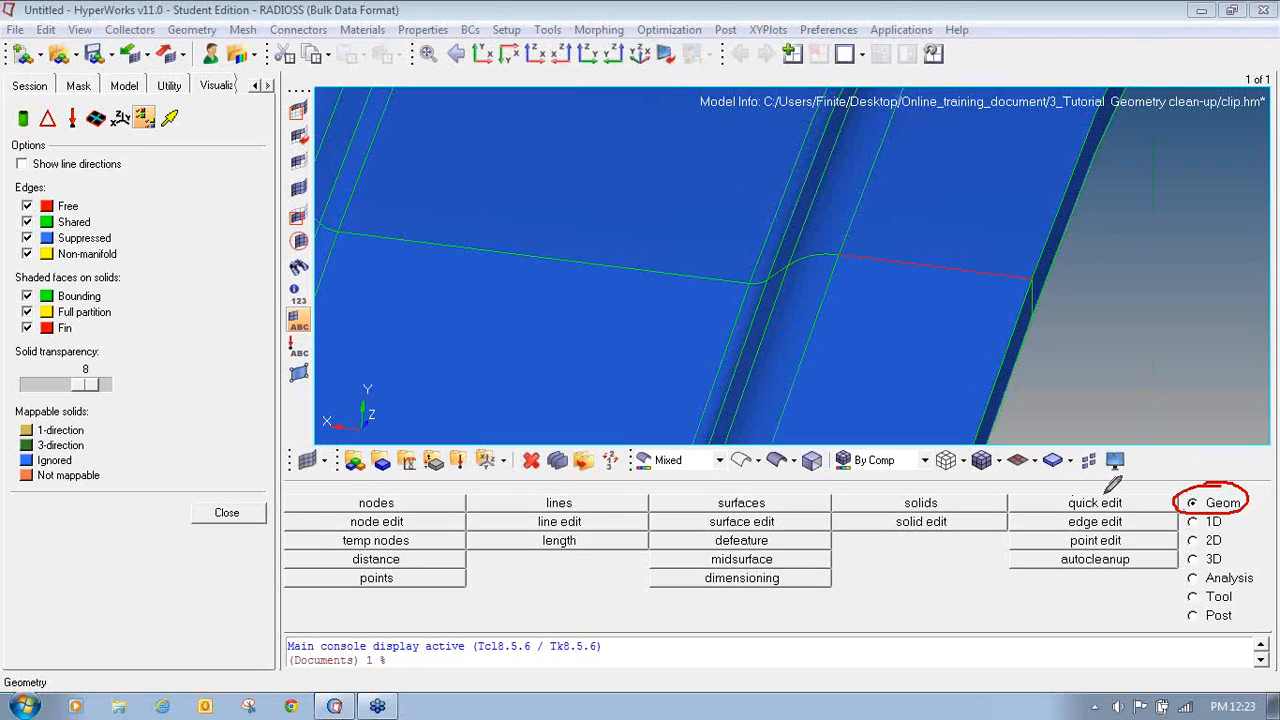
mouse_move(1112, 482)
mouse_down()
mouse_move(1064, 492)
mouse_move(1125, 515)
mouse_move(1084, 481)
mouse_up()
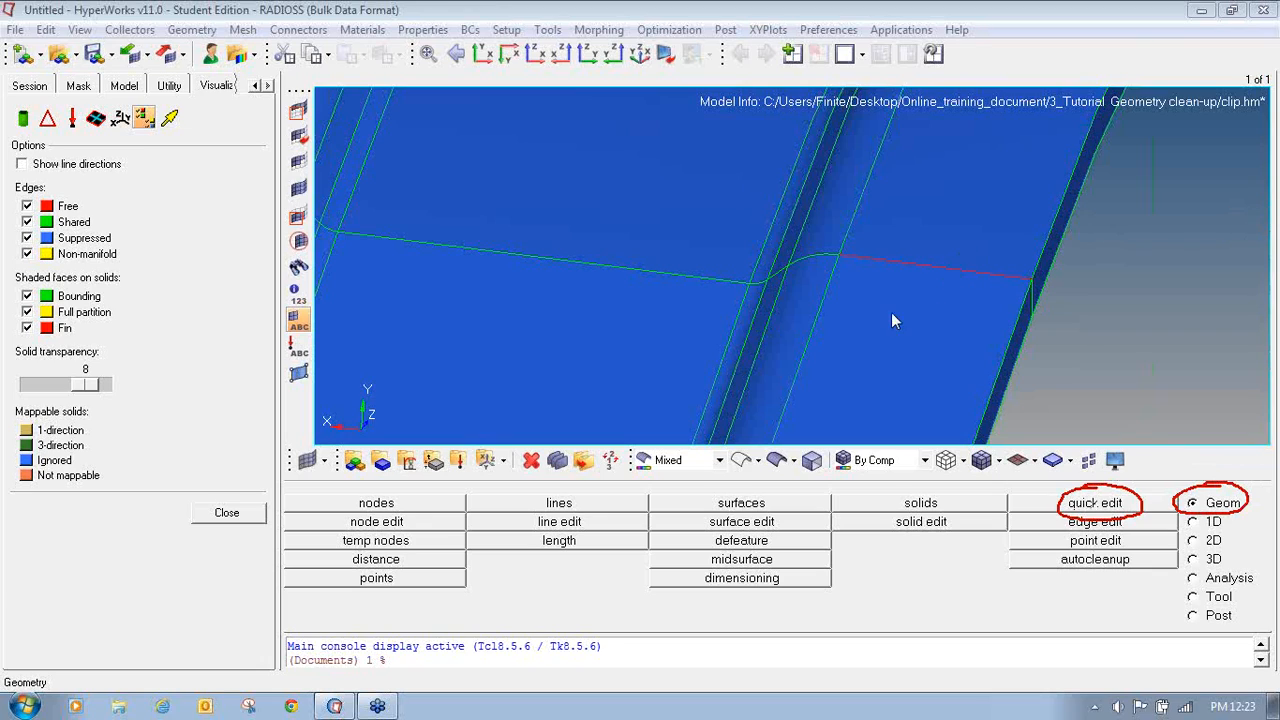
click(1116, 503)
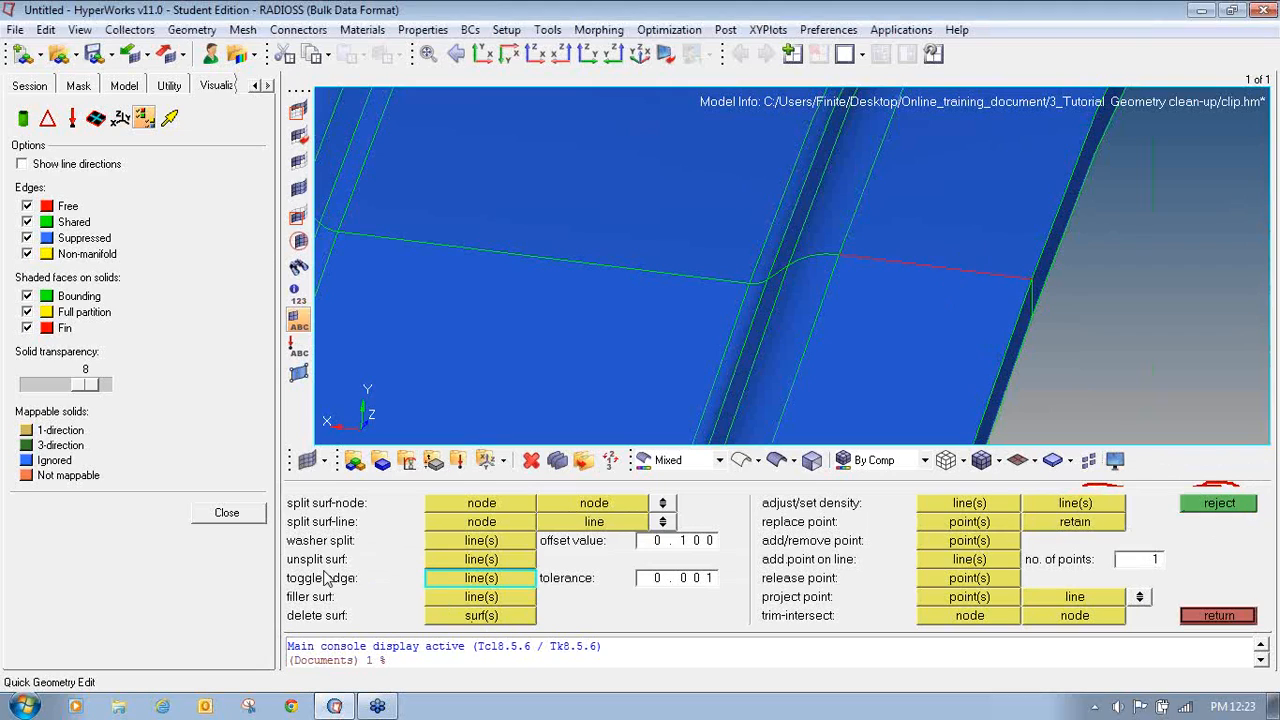
click(1214, 252)
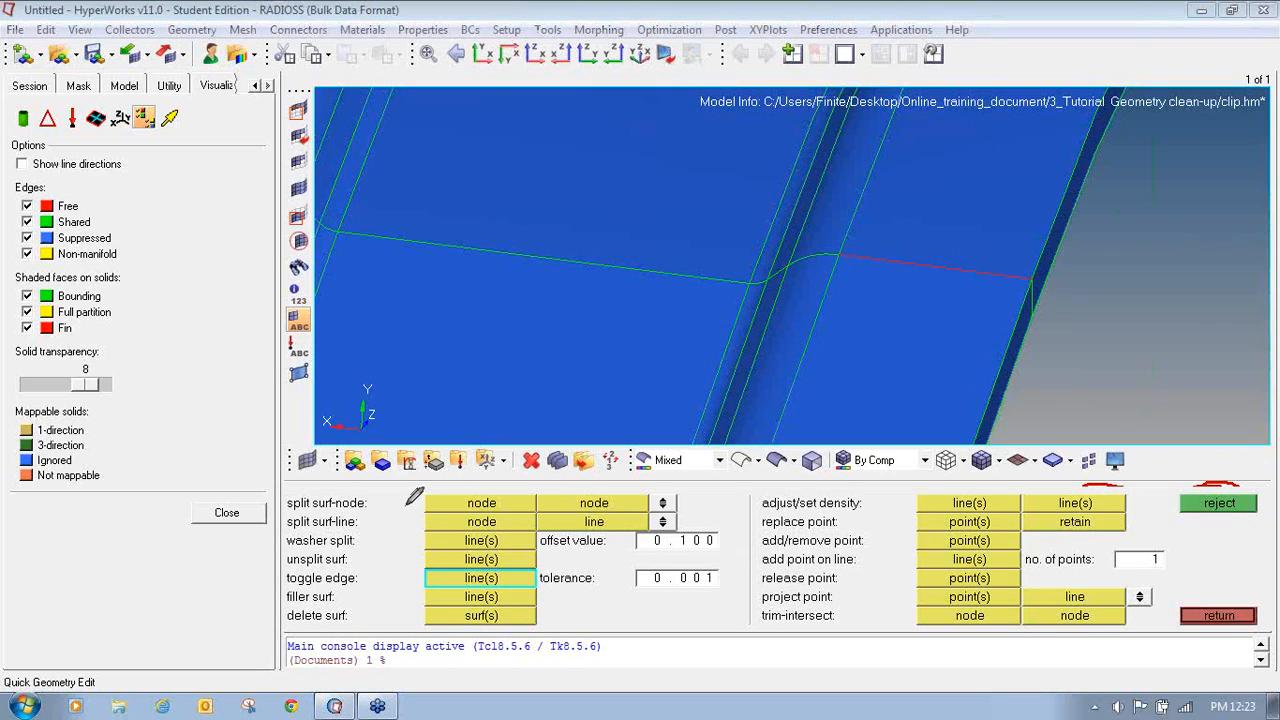
mouse_move(355, 572)
mouse_down()
mouse_move(287, 573)
mouse_move(302, 594)
mouse_move(366, 572)
mouse_up()
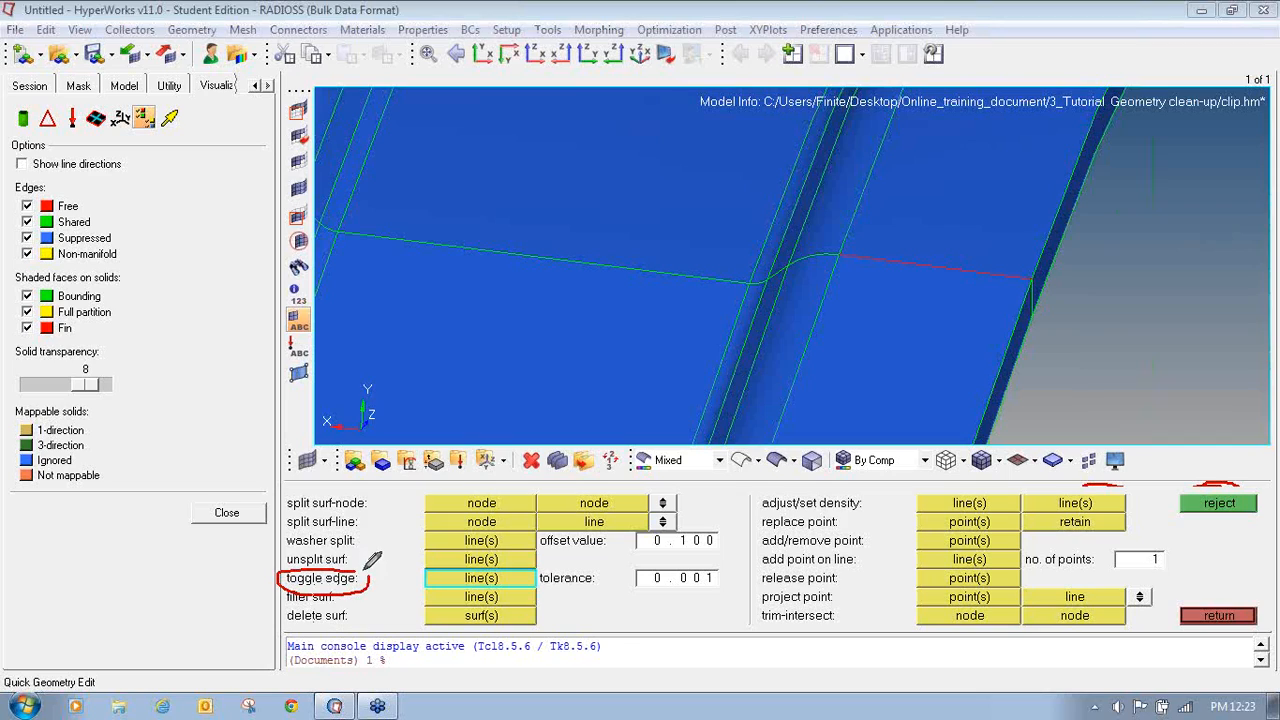
mouse_move(466, 572)
mouse_down()
mouse_move(468, 586)
mouse_move(530, 580)
mouse_move(480, 566)
mouse_move(430, 575)
mouse_up()
mouse_move(694, 556)
mouse_down()
mouse_move(553, 561)
mouse_move(543, 582)
mouse_move(731, 587)
mouse_move(692, 549)
mouse_up()
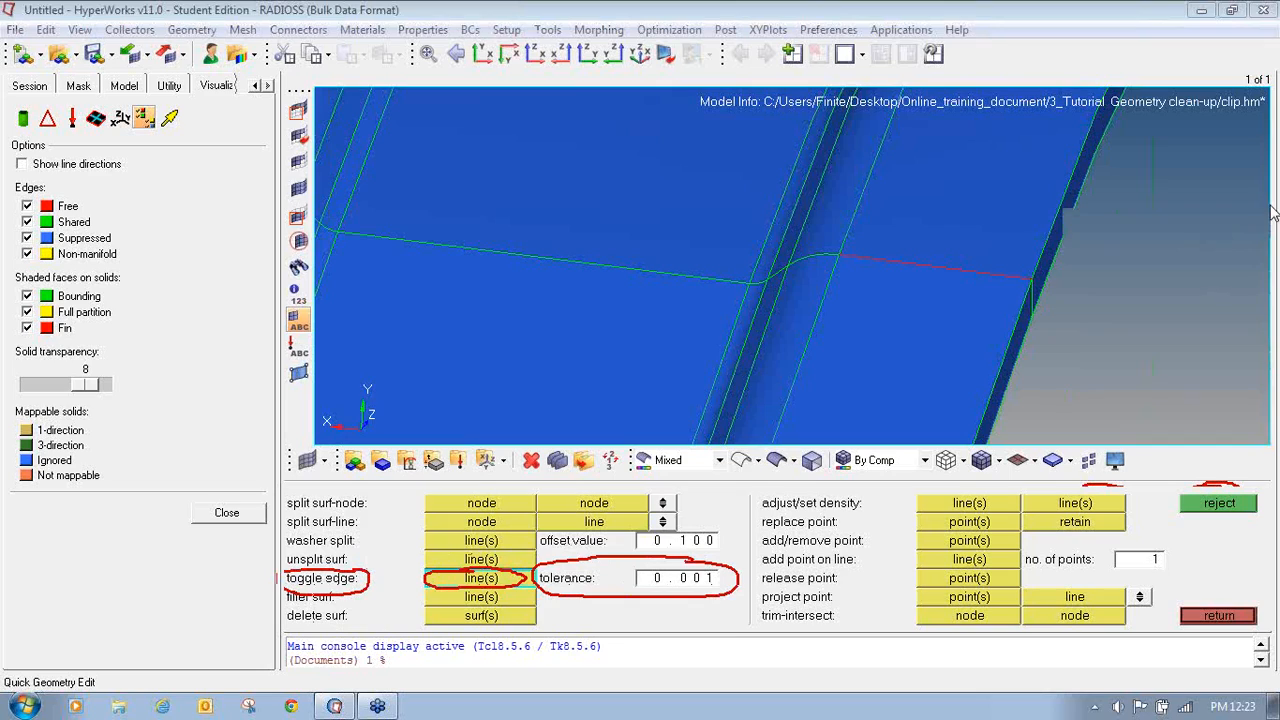
click(697, 586)
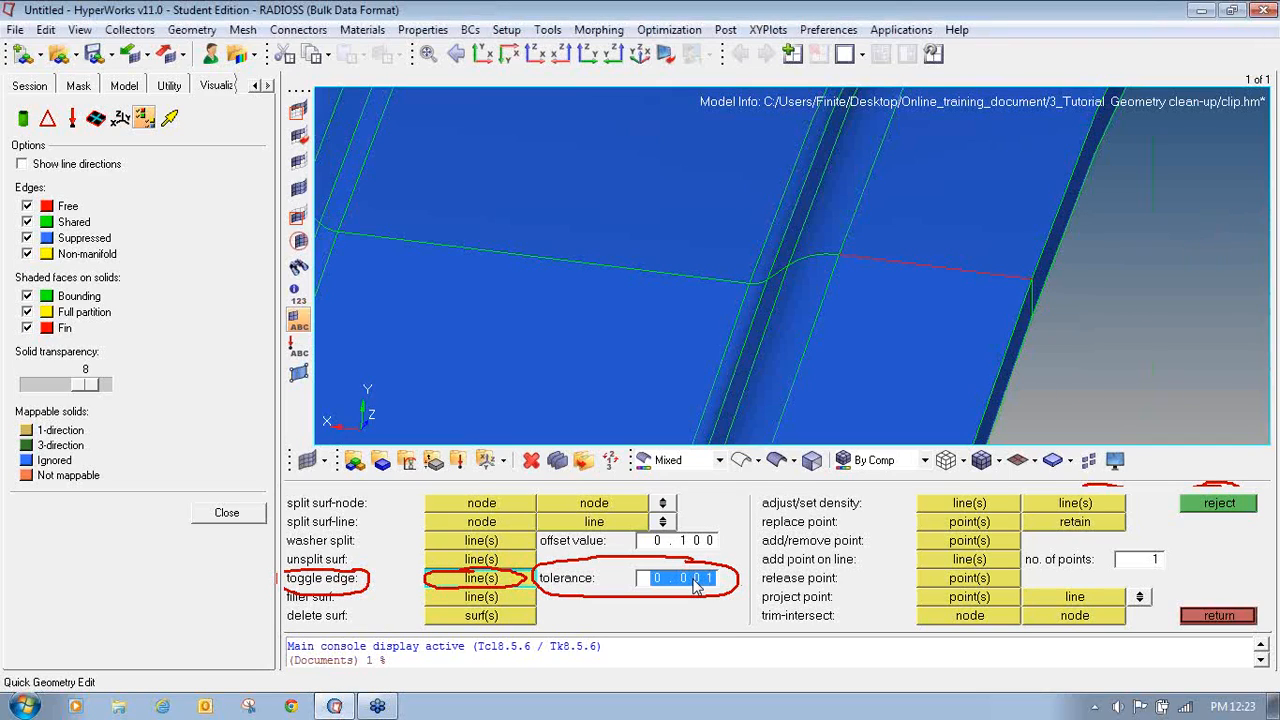
text(0)
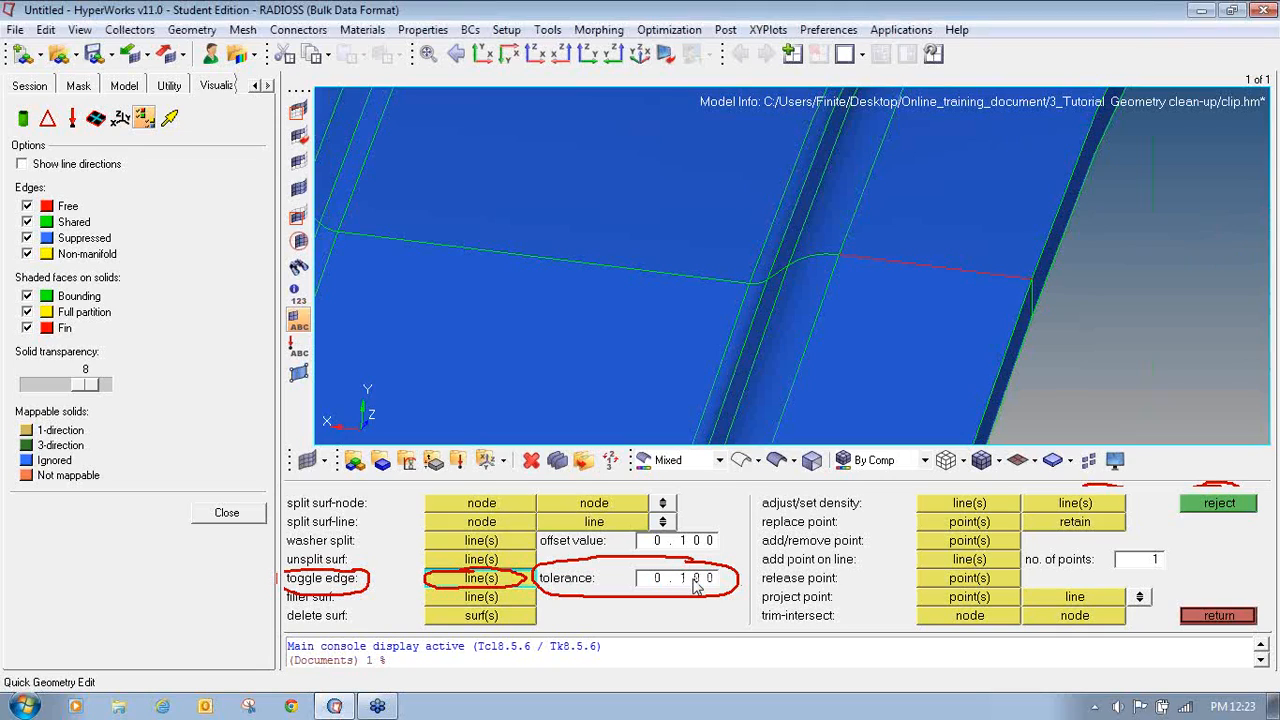
click(500, 583)
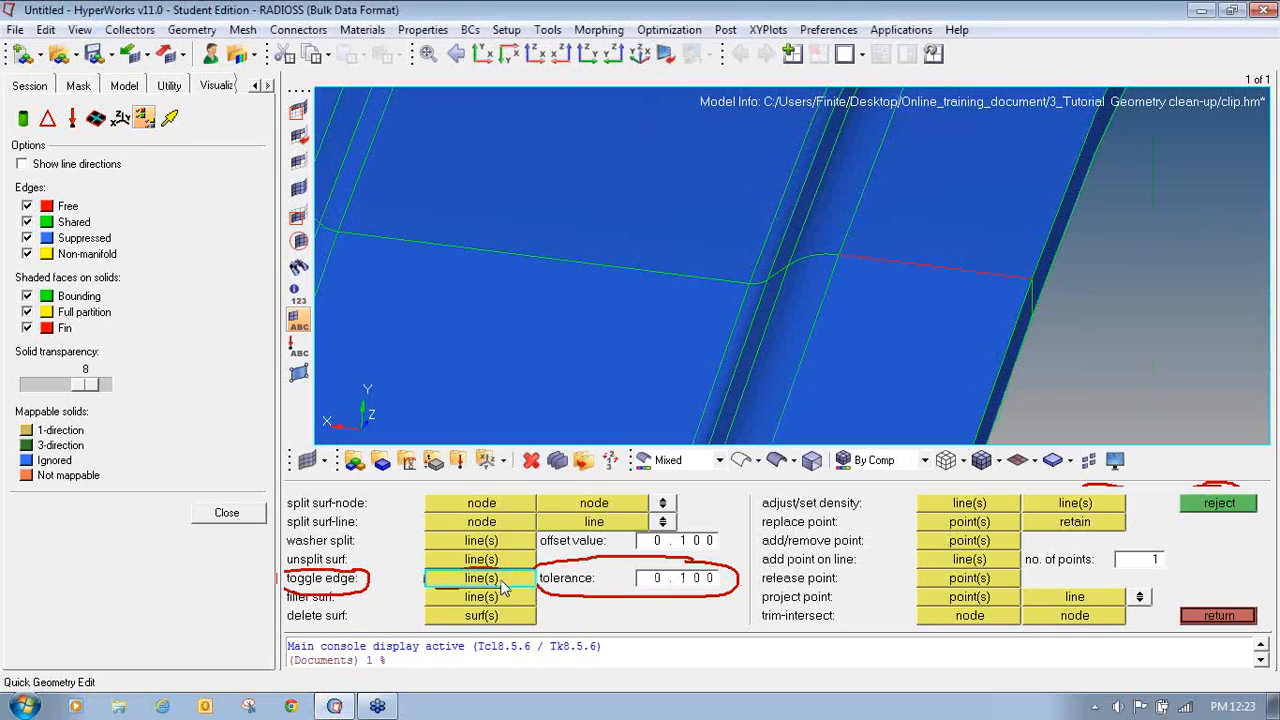
click(955, 269)
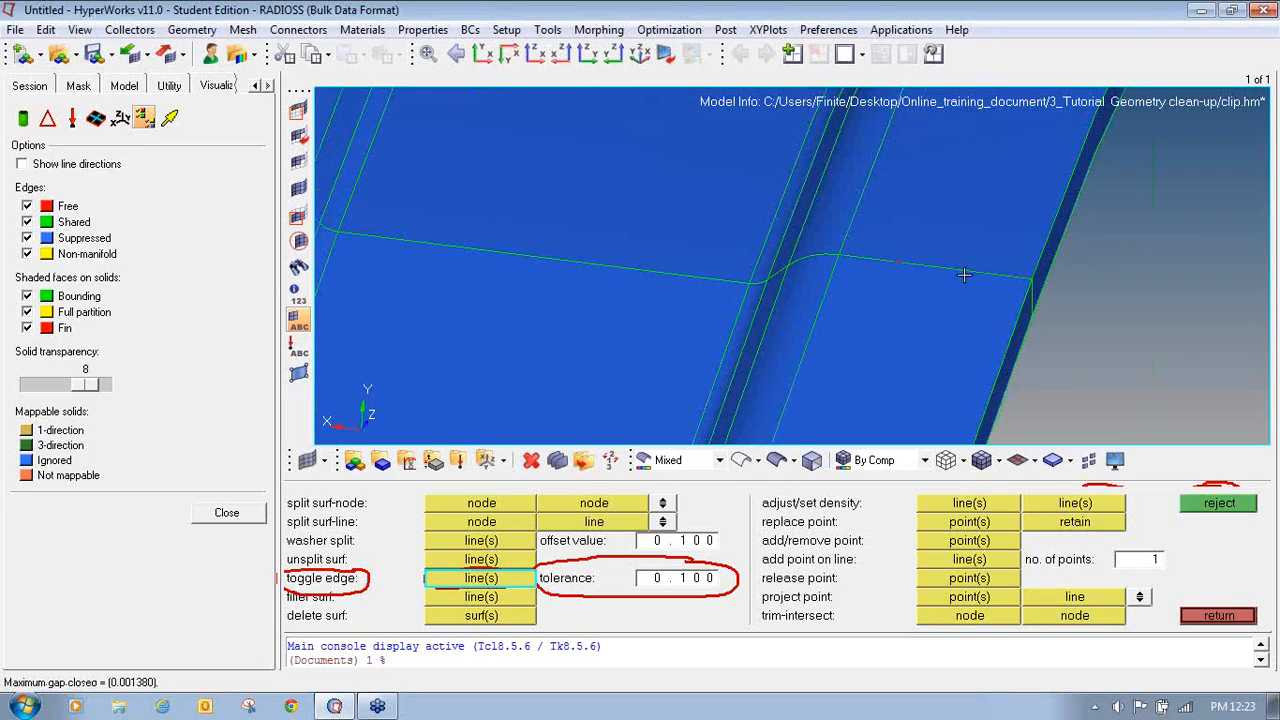
- Rotate and zoom around the clip's end to examine the remaining free edges along the groove near the hole
ctrl+scroll(964, 274, down, 3)
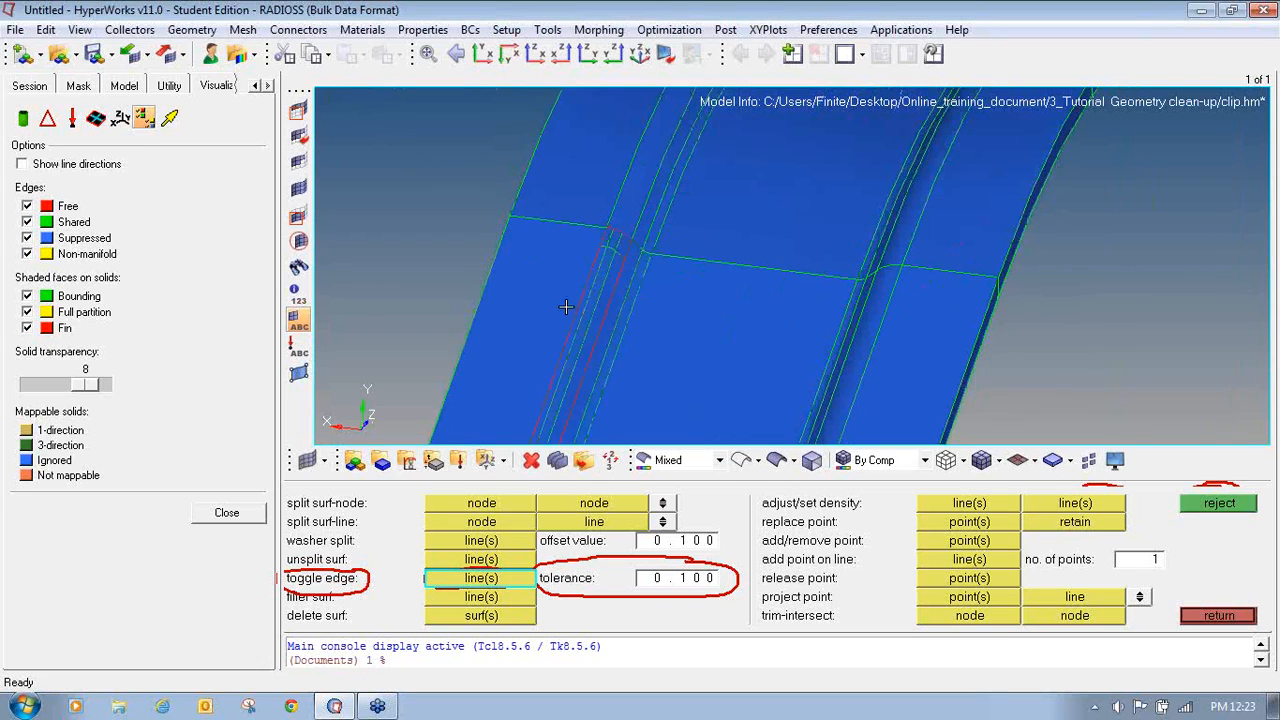
ctrl+scroll(566, 307, down, 3)
ctrl+right_drag(566, 307, 735, 220)
ctrl+scroll(654, 380, up, 3)
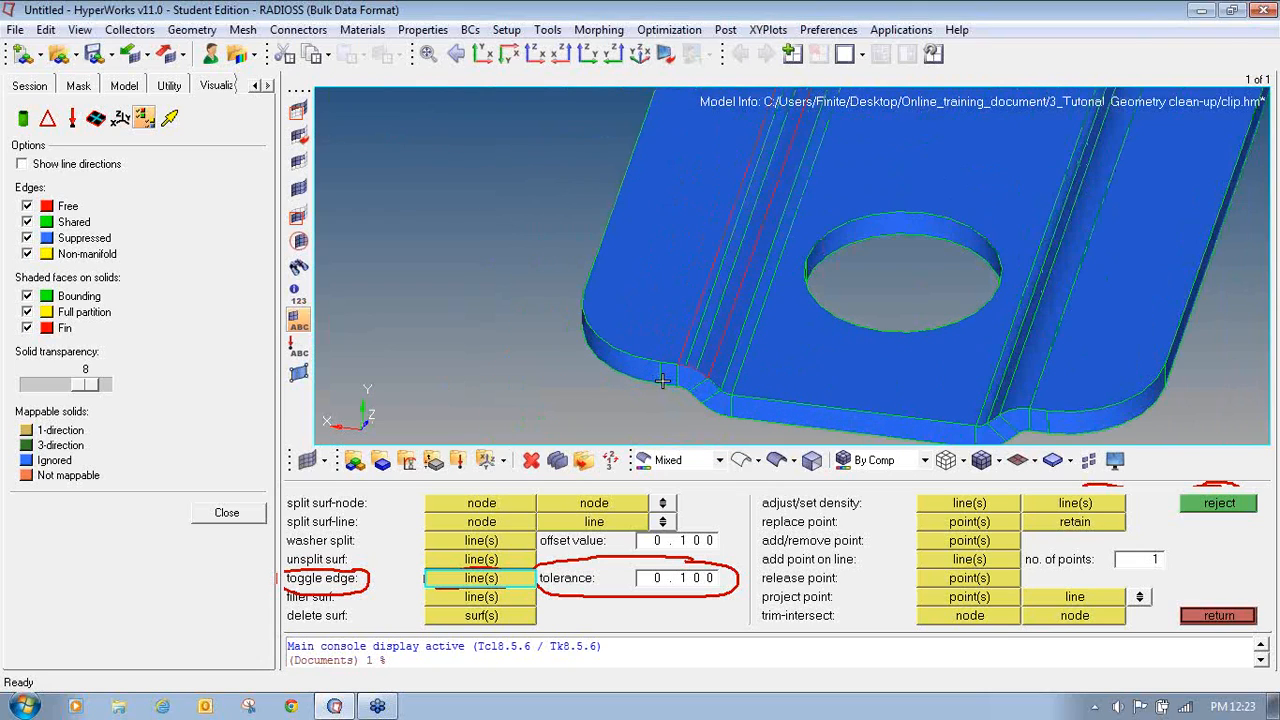
ctrl+scroll(745, 221, down, 2)
ctrl+right_drag(729, 288, 757, 361)
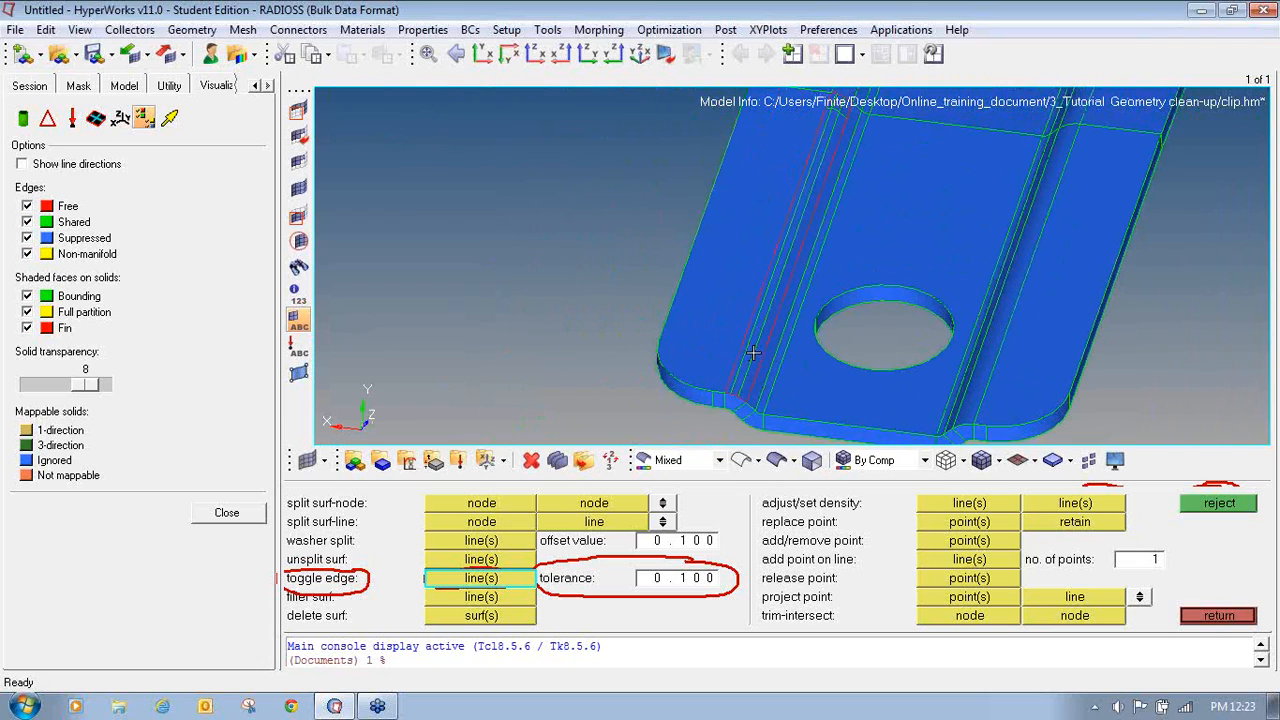
ctrl+drag(750, 352, 750, 337)
ctrl+scroll(750, 336, up, 2)
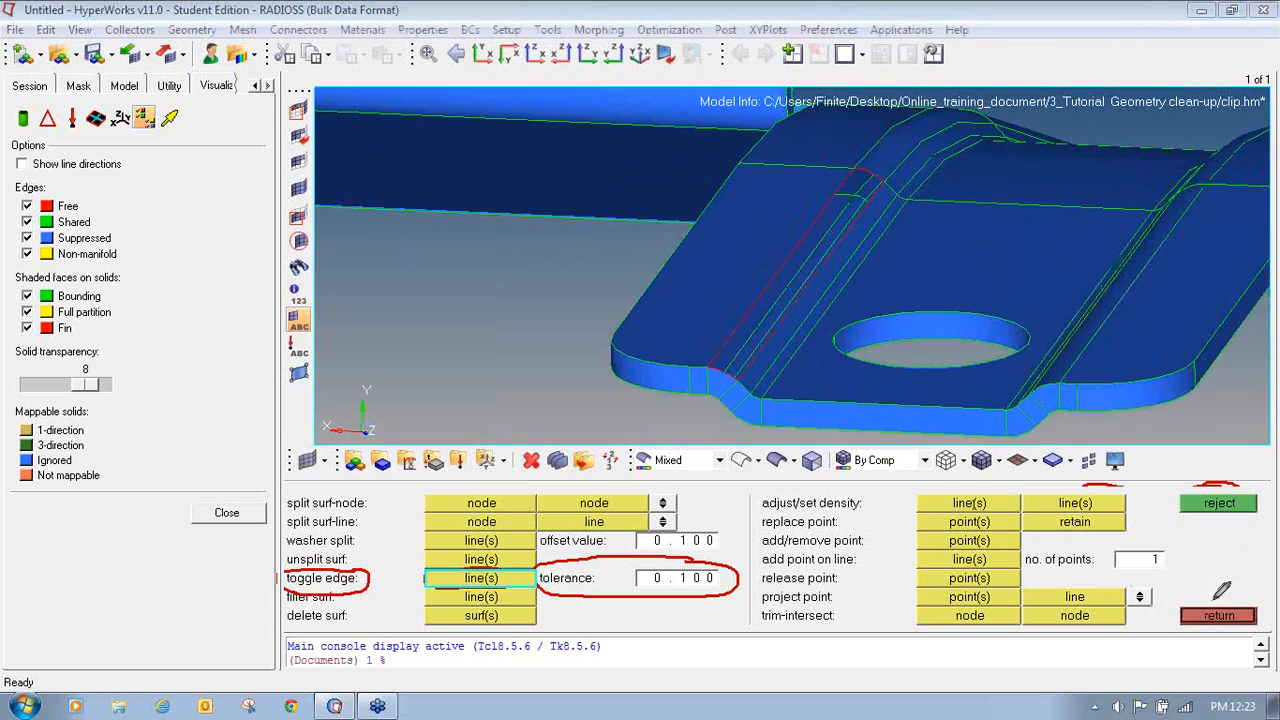
mouse_move(1206, 594)
mouse_down()
mouse_move(1178, 620)
mouse_move(1262, 612)
mouse_move(1205, 588)
mouse_up()
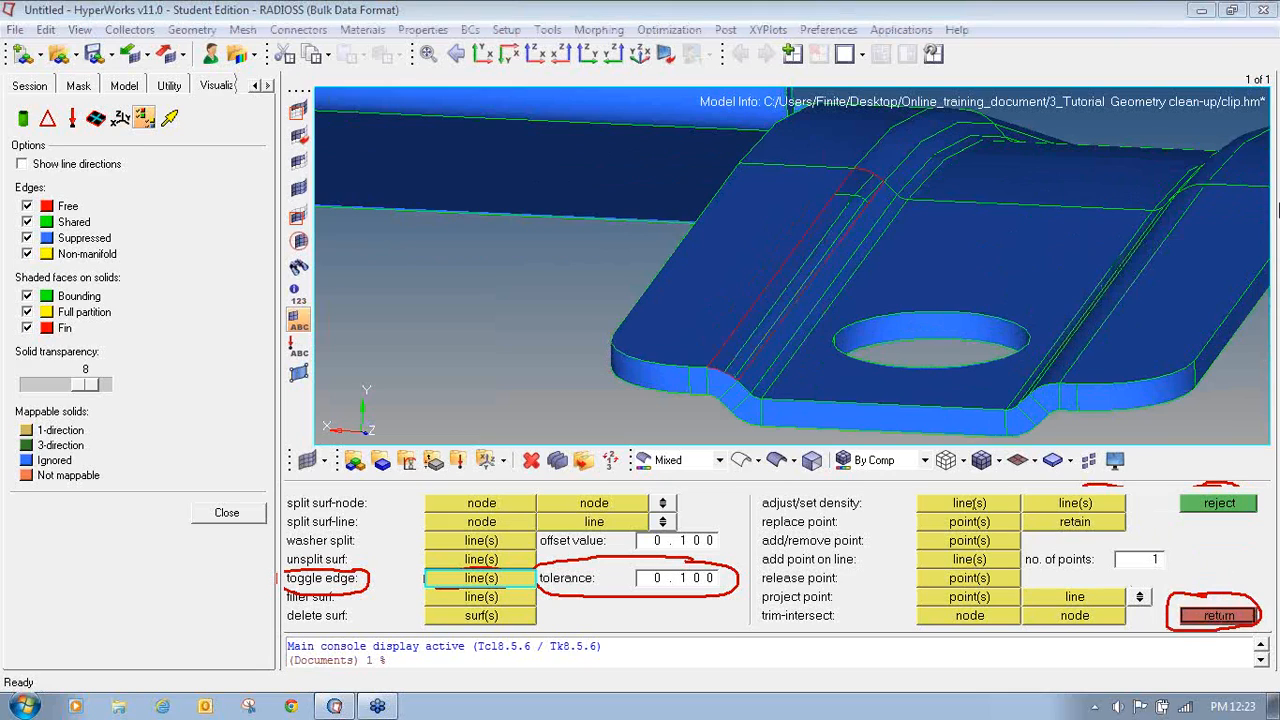
click(1210, 615)
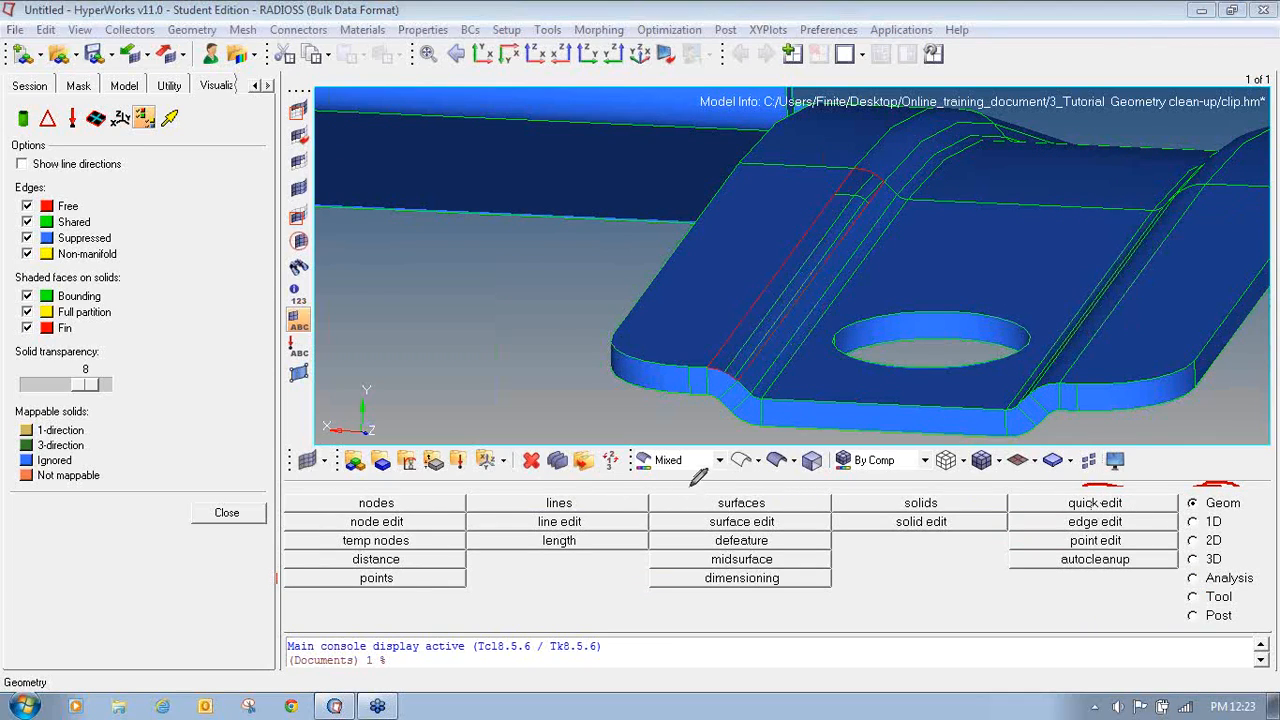
- Create a Ruled surface between the two free edge lines along the groove's rounded edge near the hole
mouse_move(676, 490)
mouse_down()
mouse_move(642, 500)
mouse_move(815, 510)
mouse_move(830, 494)
mouse_move(663, 480)
mouse_up()
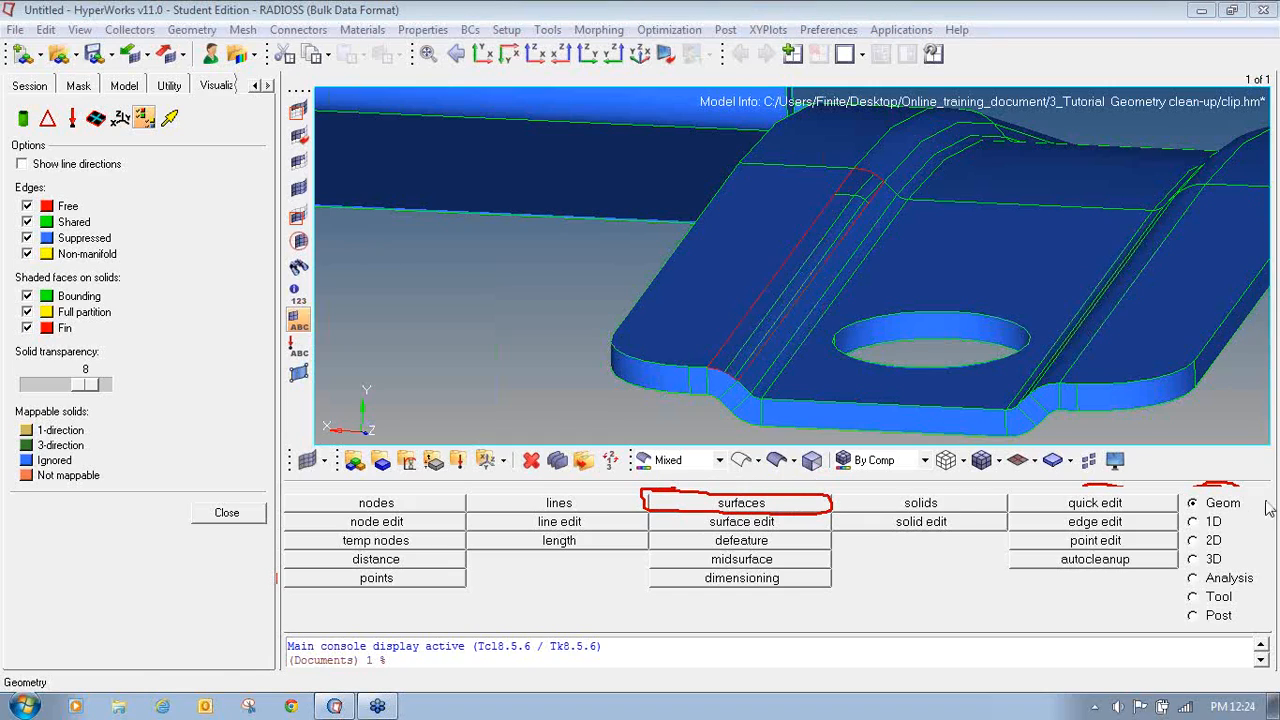
click(776, 508)
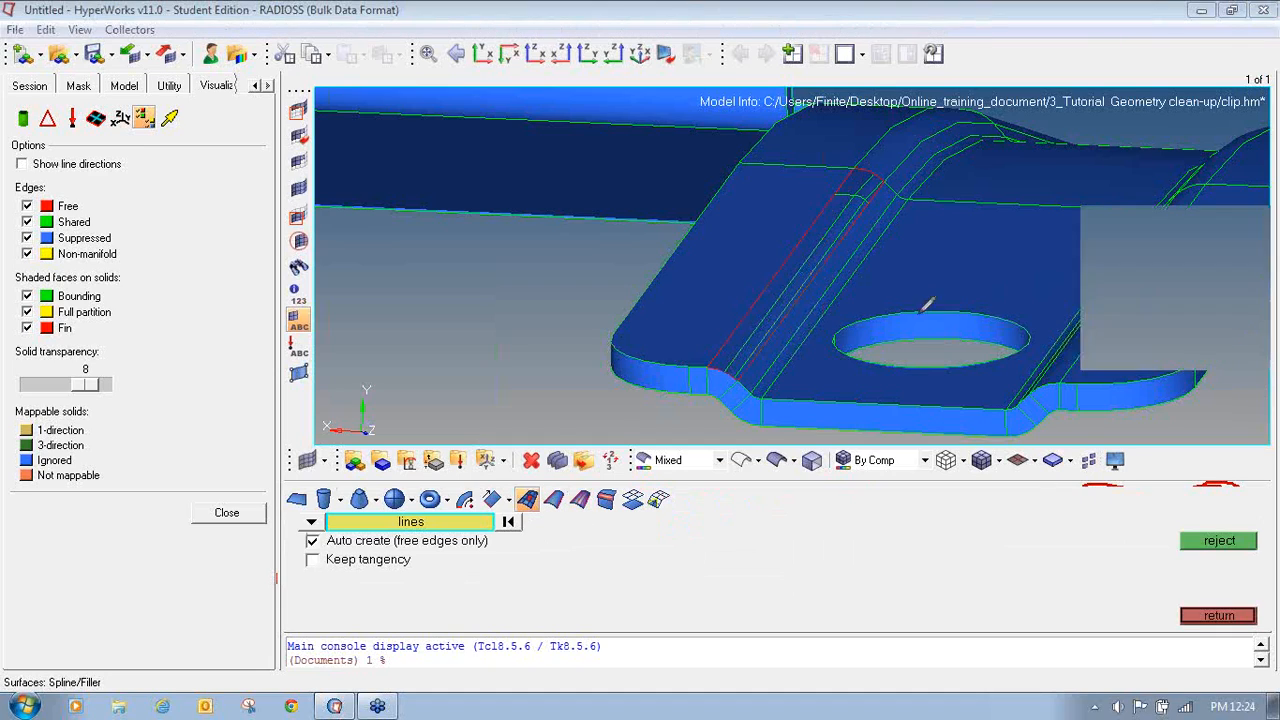
mouse_move(545, 487)
mouse_down()
mouse_move(561, 514)
mouse_move(568, 489)
mouse_move(547, 486)
mouse_up()
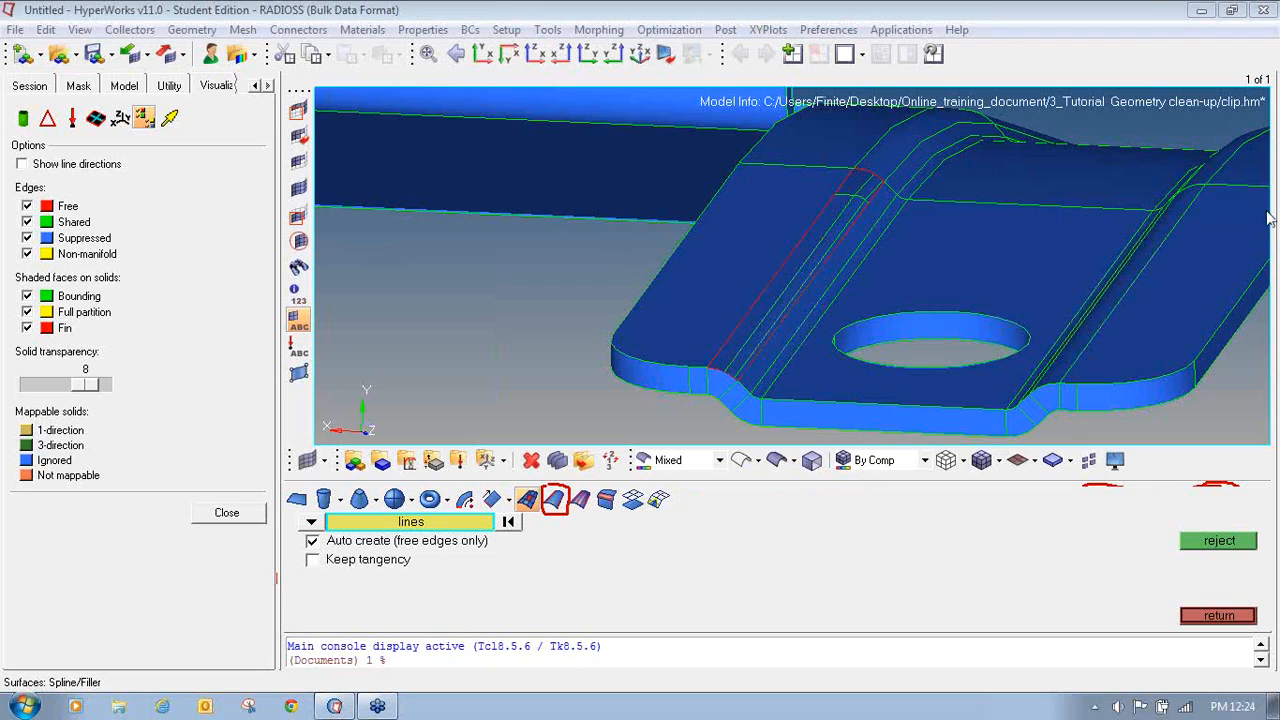
click(555, 499)
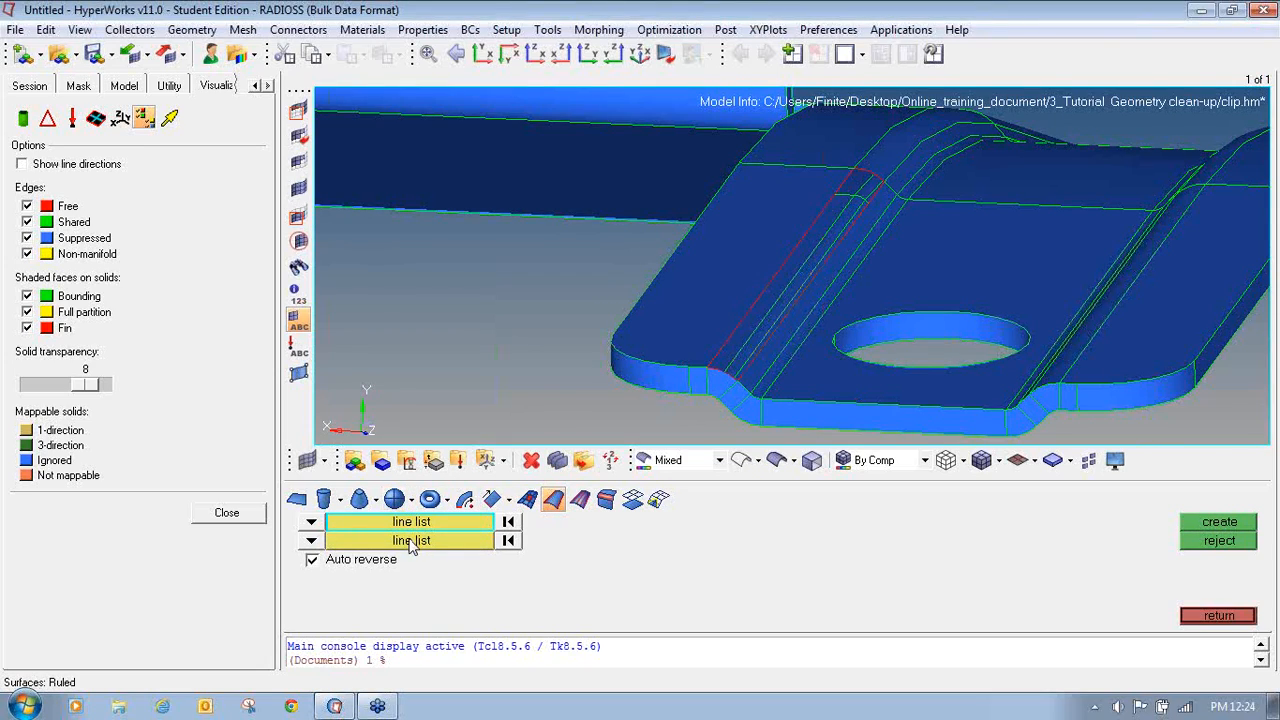
click(312, 522)
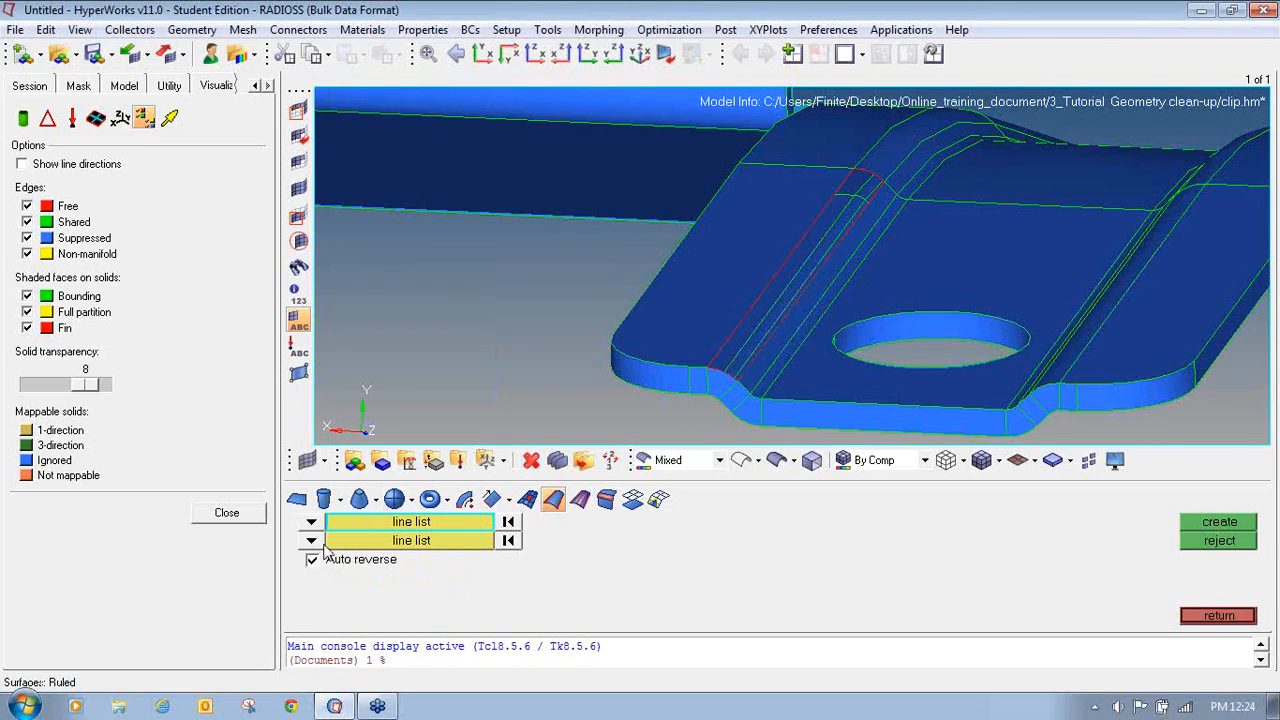
click(313, 541)
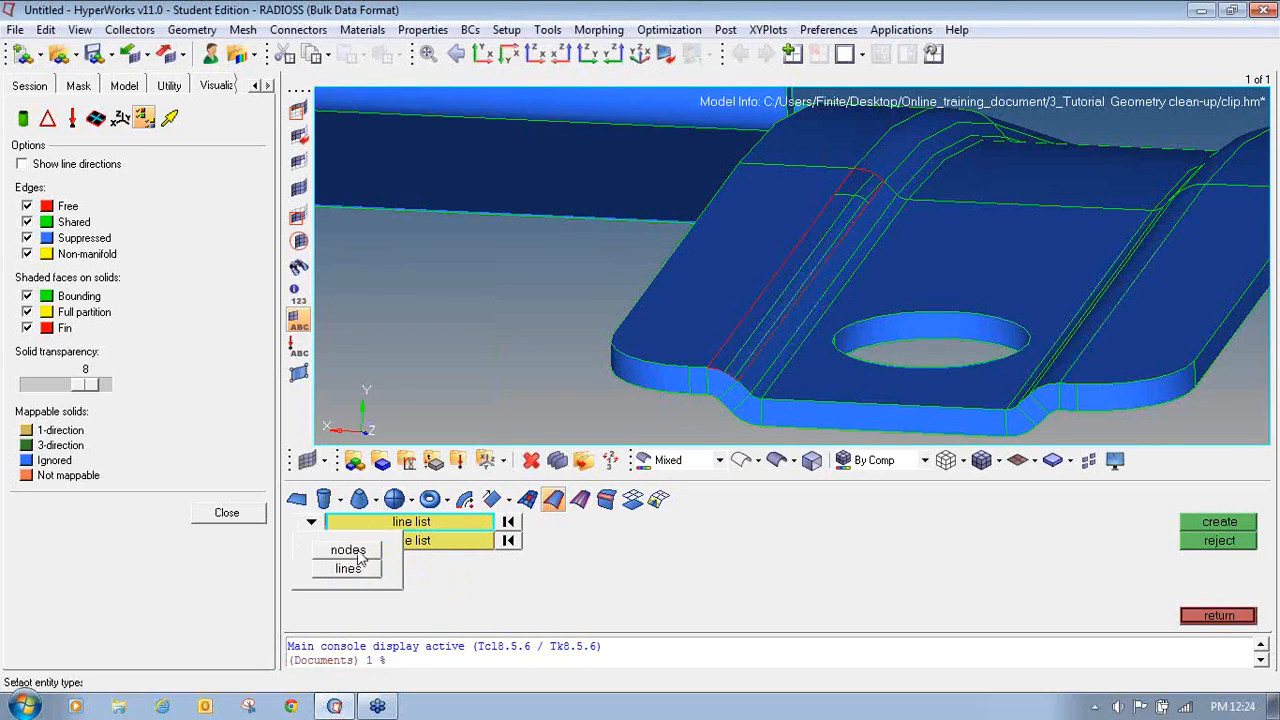
click(723, 370)
click(456, 540)
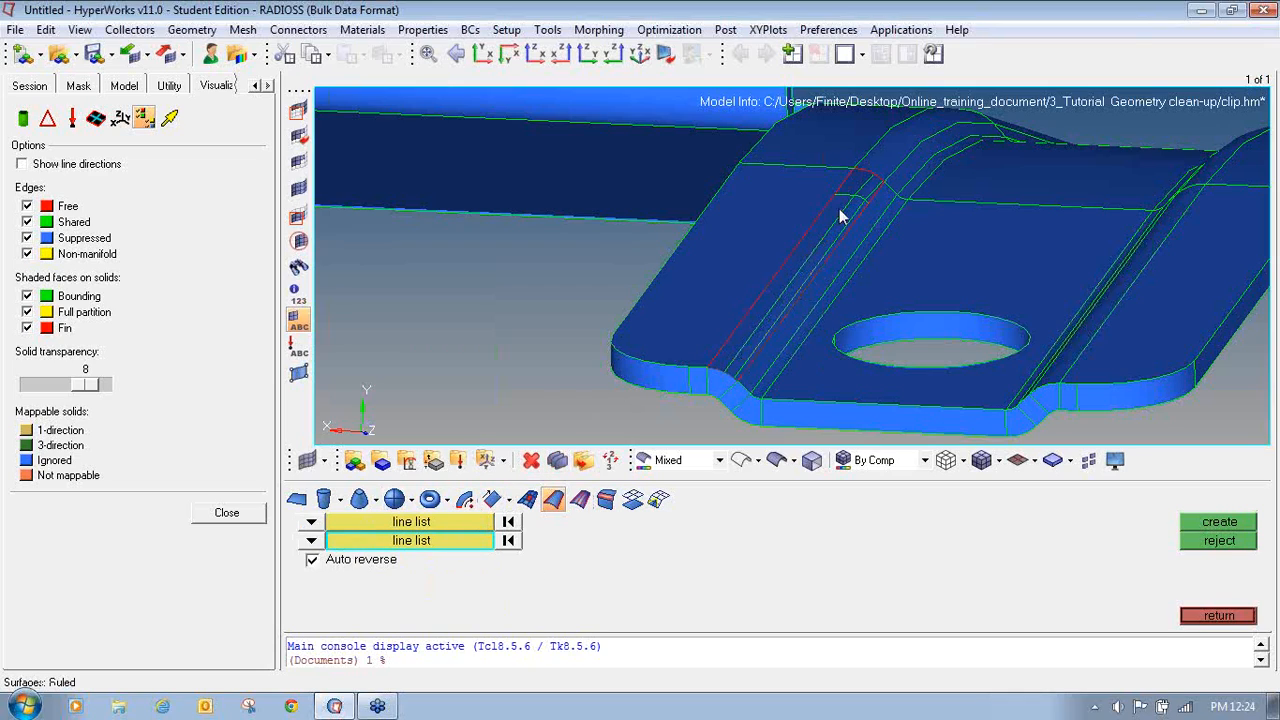
click(870, 175)
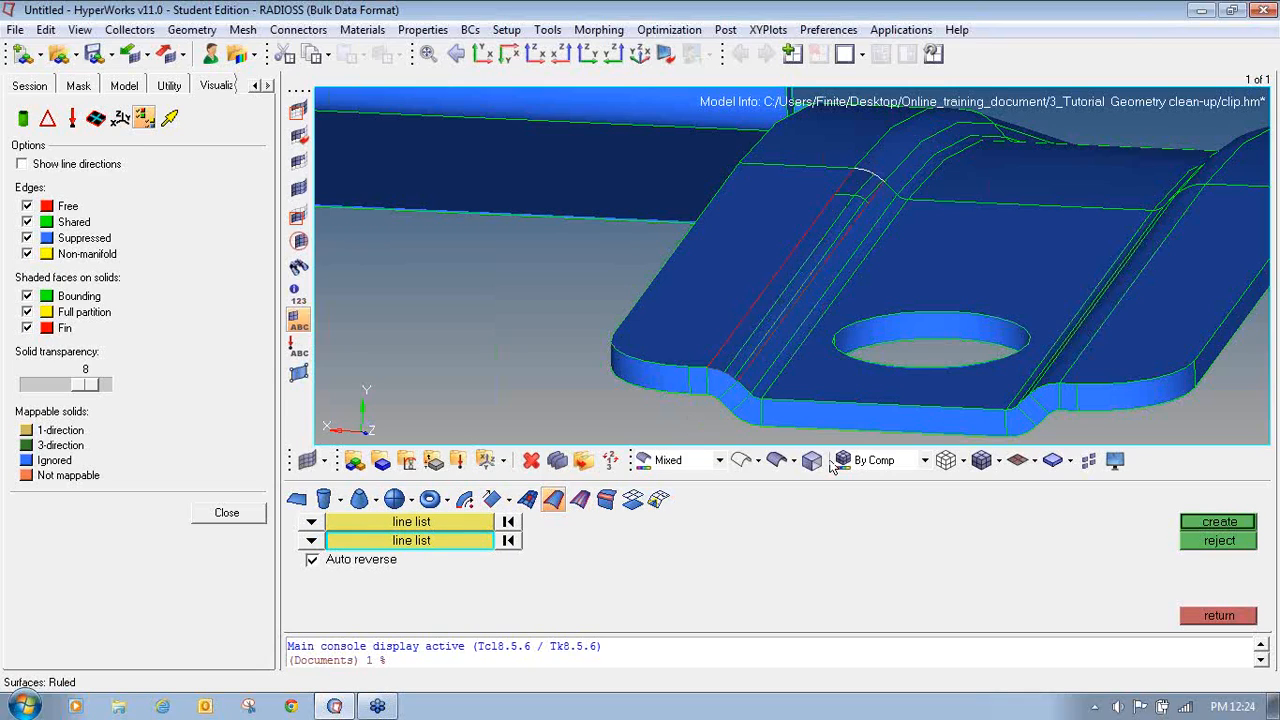
click(1187, 528)
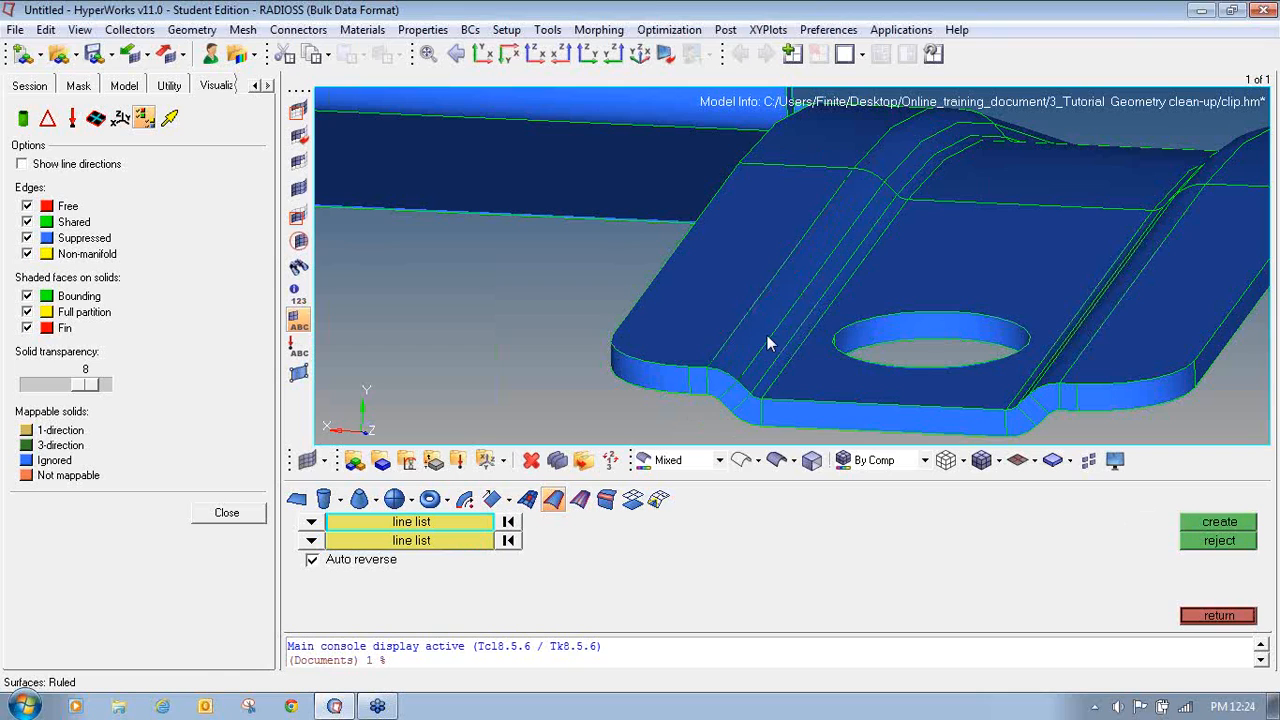
- Rotate and zoom around the clip's tall wall to examine the free edges along its vertical corner
scroll(857, 194, down, 6)
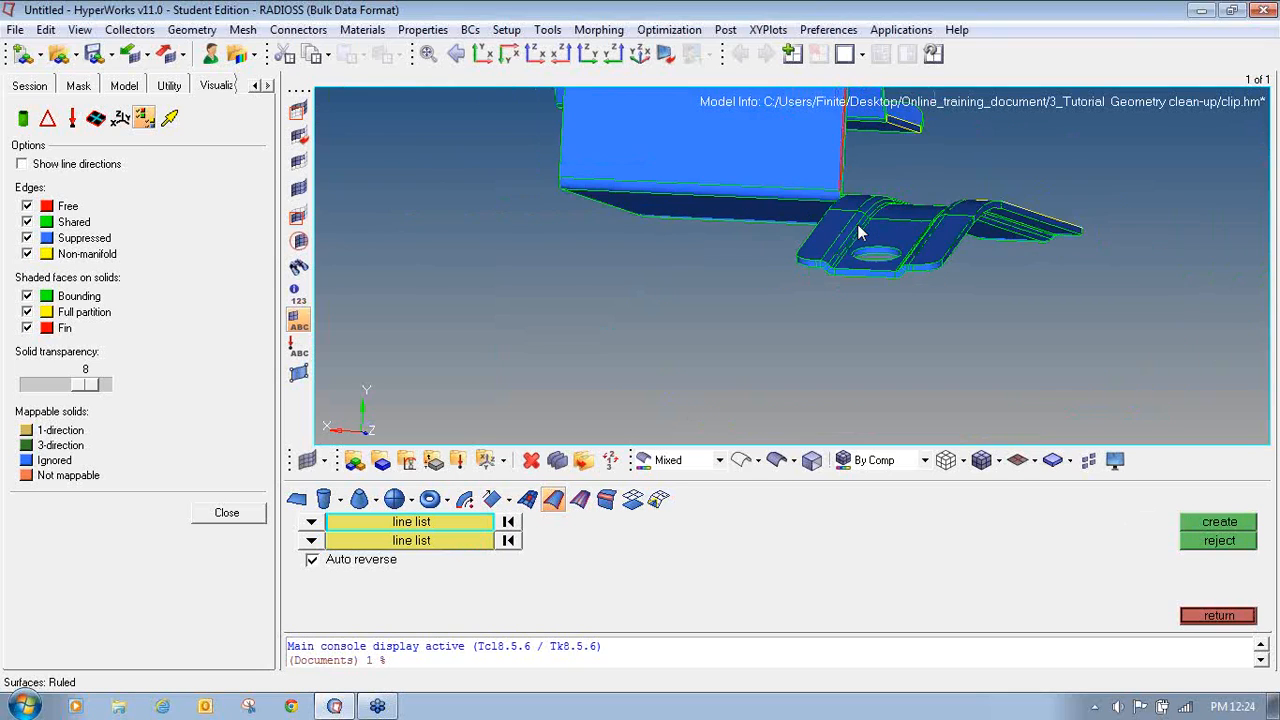
scroll(857, 232, up, 4)
scroll(731, 377, up, 2)
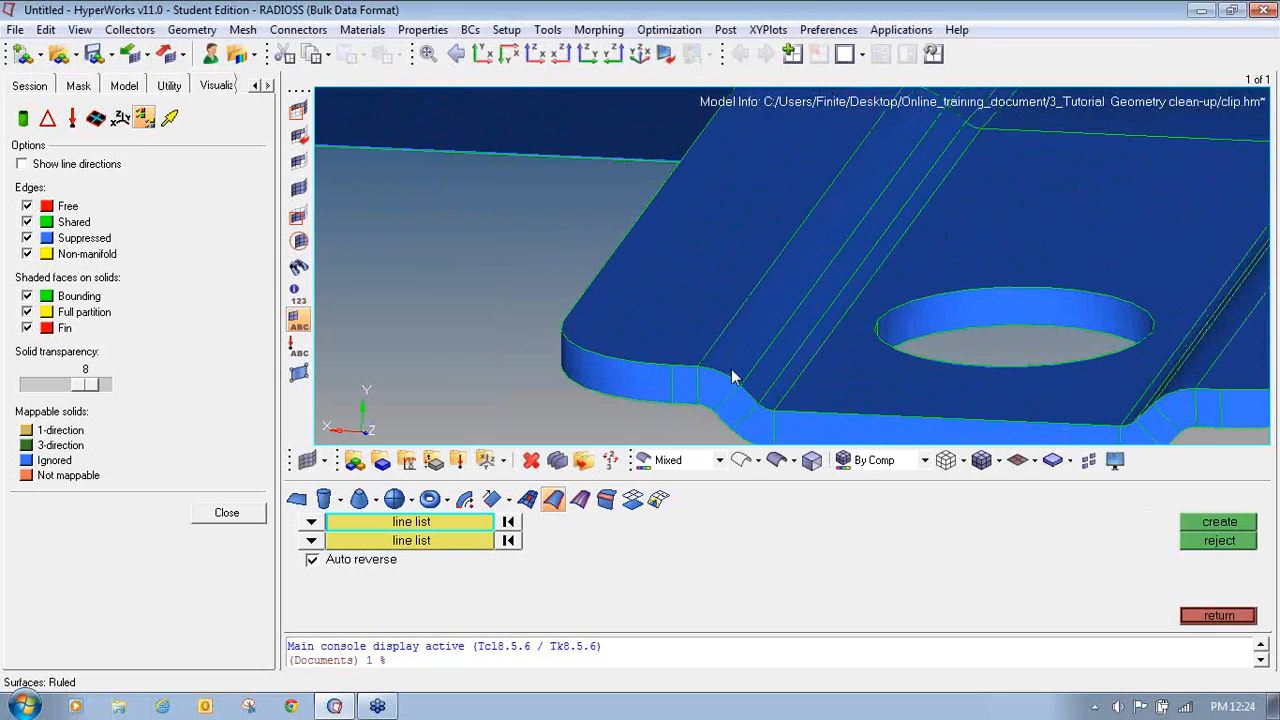
ctrl+right_drag(844, 212, 749, 257)
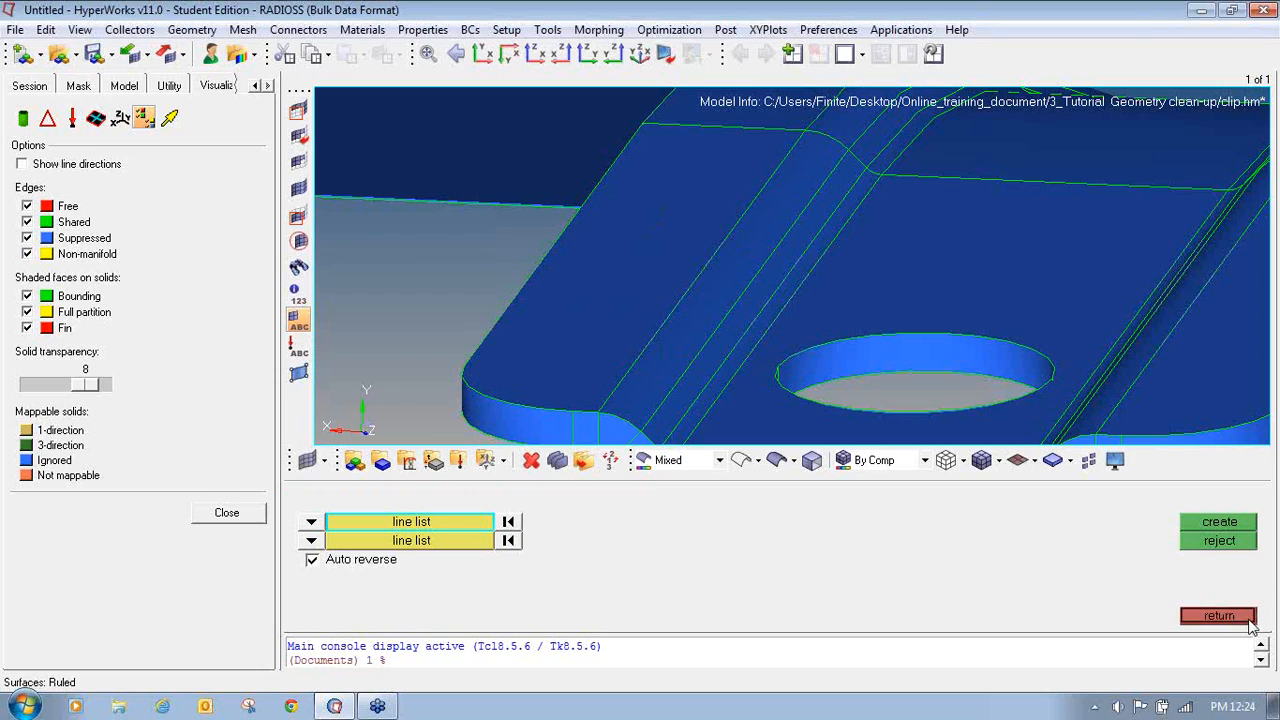
click(1248, 620)
scroll(783, 337, down, 3)
scroll(783, 337, up, 1)
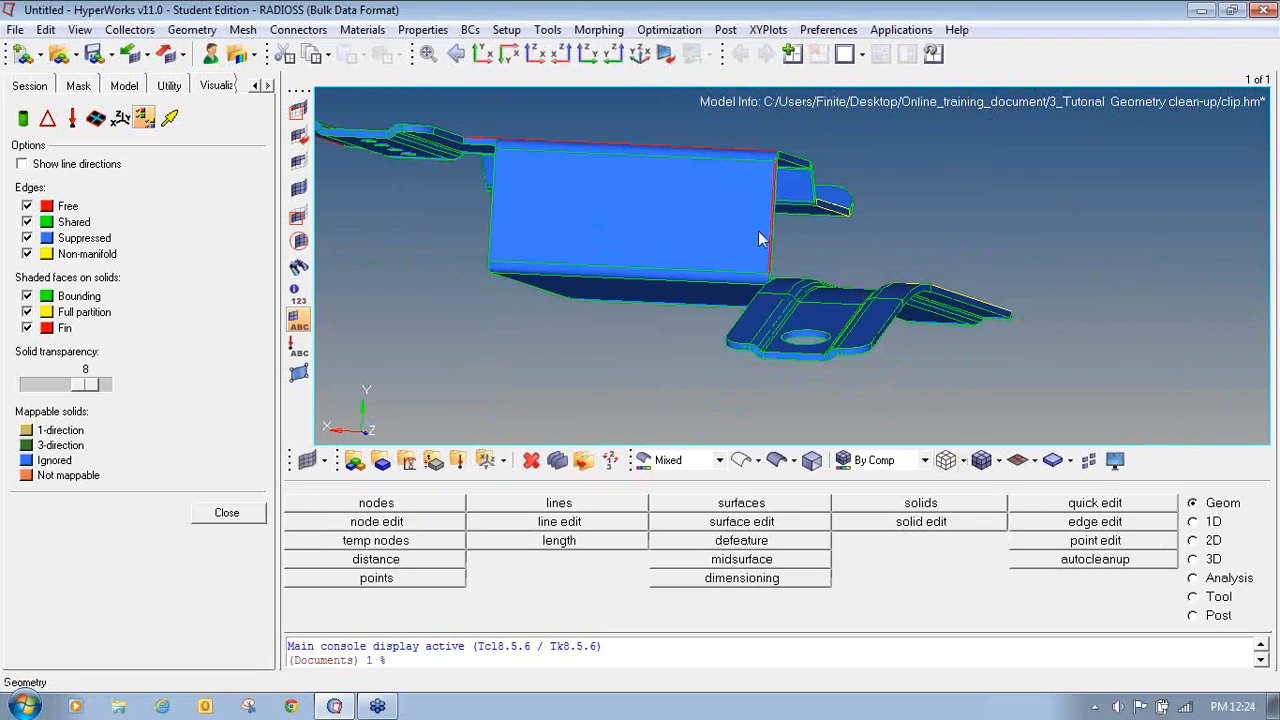
scroll(772, 183, up, 3)
scroll(771, 178, up, 2)
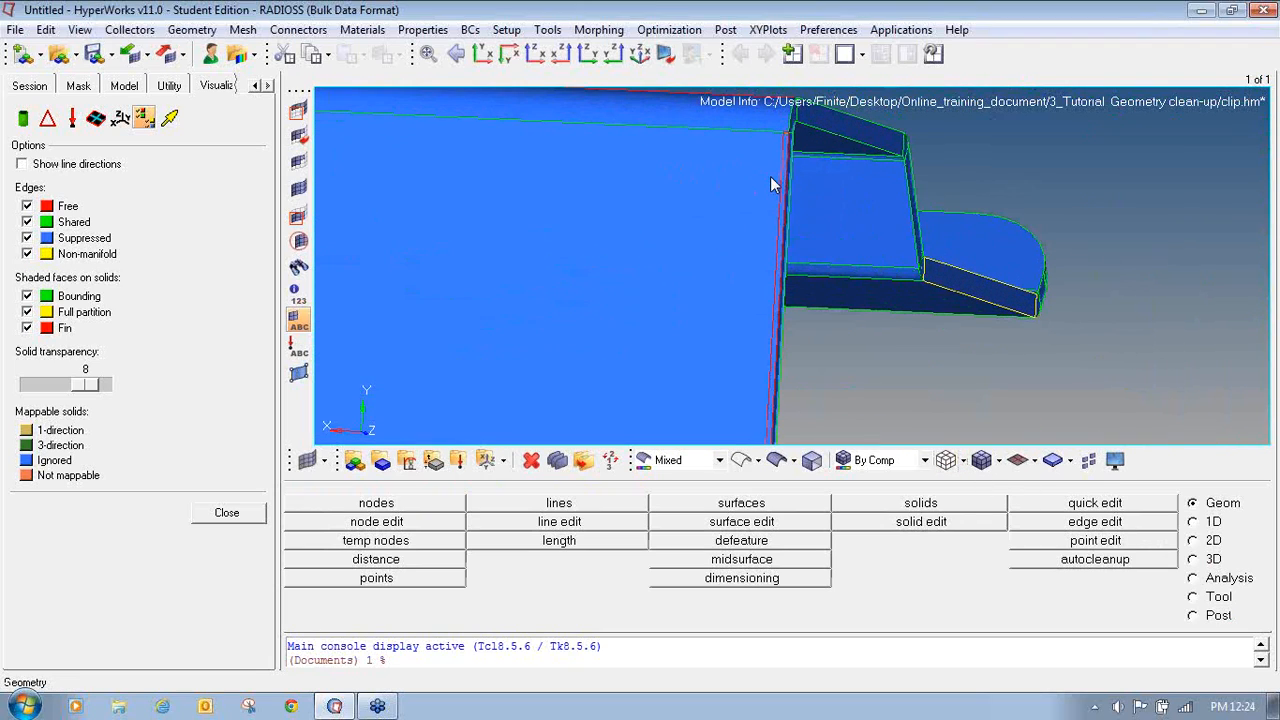
scroll(827, 206, down, 1)
ctrl+drag(827, 206, 863, 188)
ctrl+scroll(776, 150, up, 2)
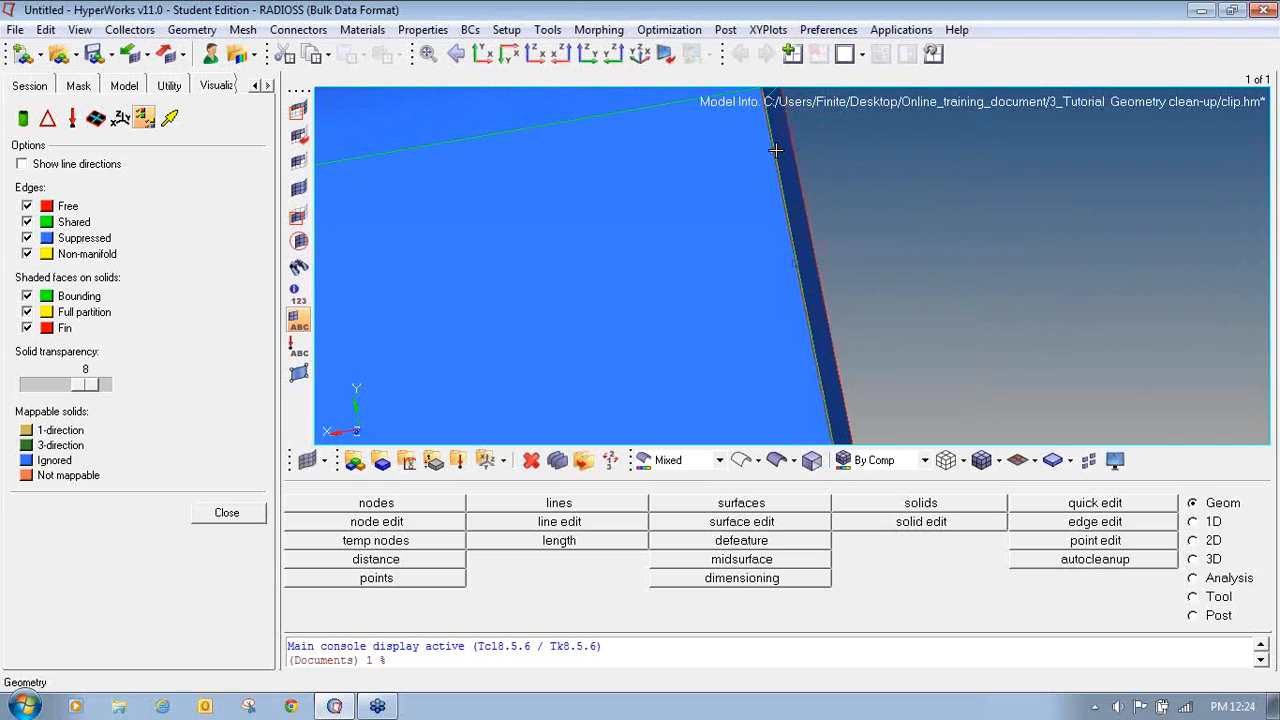
ctrl+drag(780, 176, 777, 176)
ctrl+right_drag(768, 160, 766, 206)
ctrl+scroll(766, 206, up, 2)
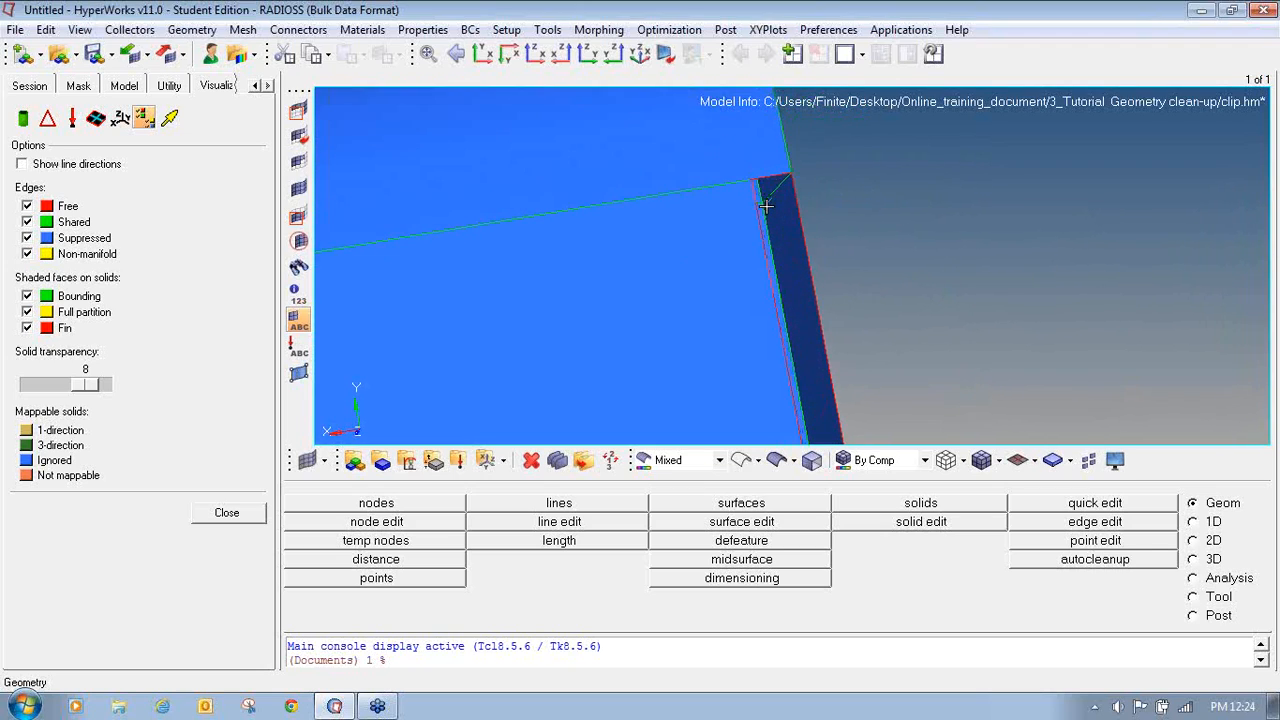
ctrl+drag(764, 237, 745, 244)
ctrl+drag(793, 428, 782, 399)
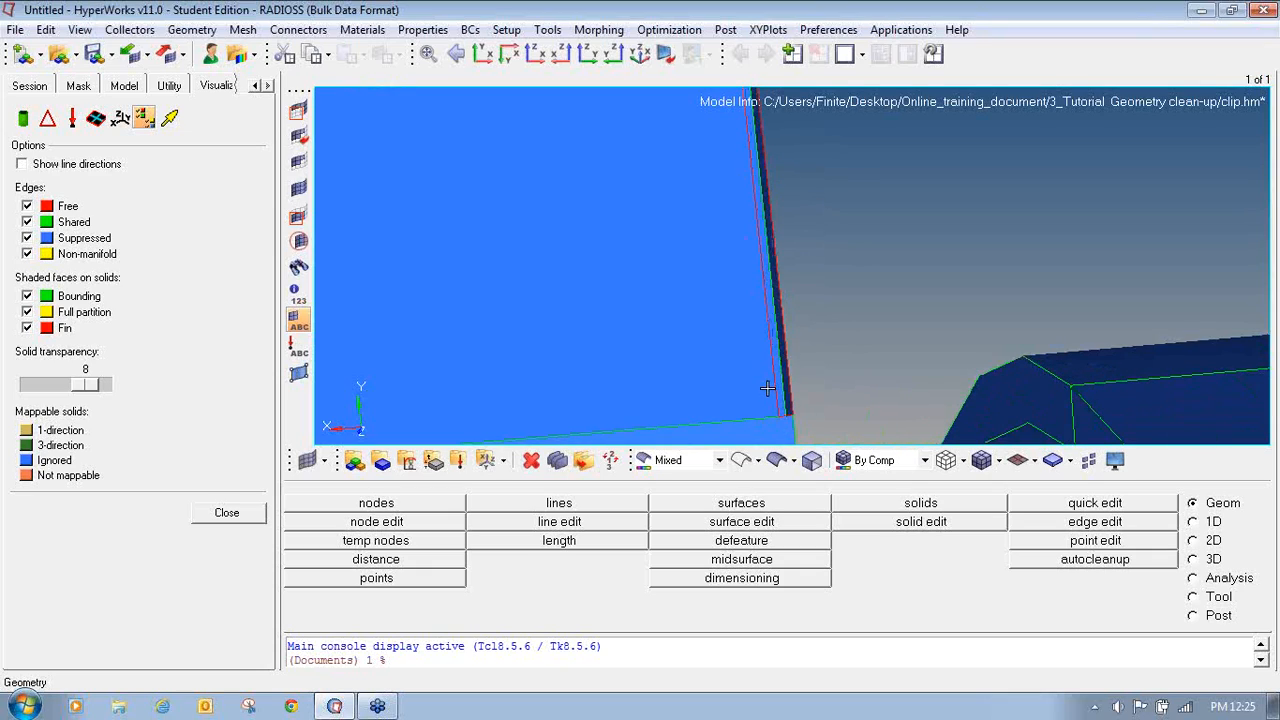
- Create a Ruled surface between the two free edge lines along the tall wall's vertical corner, then leave the panel
click(741, 503)
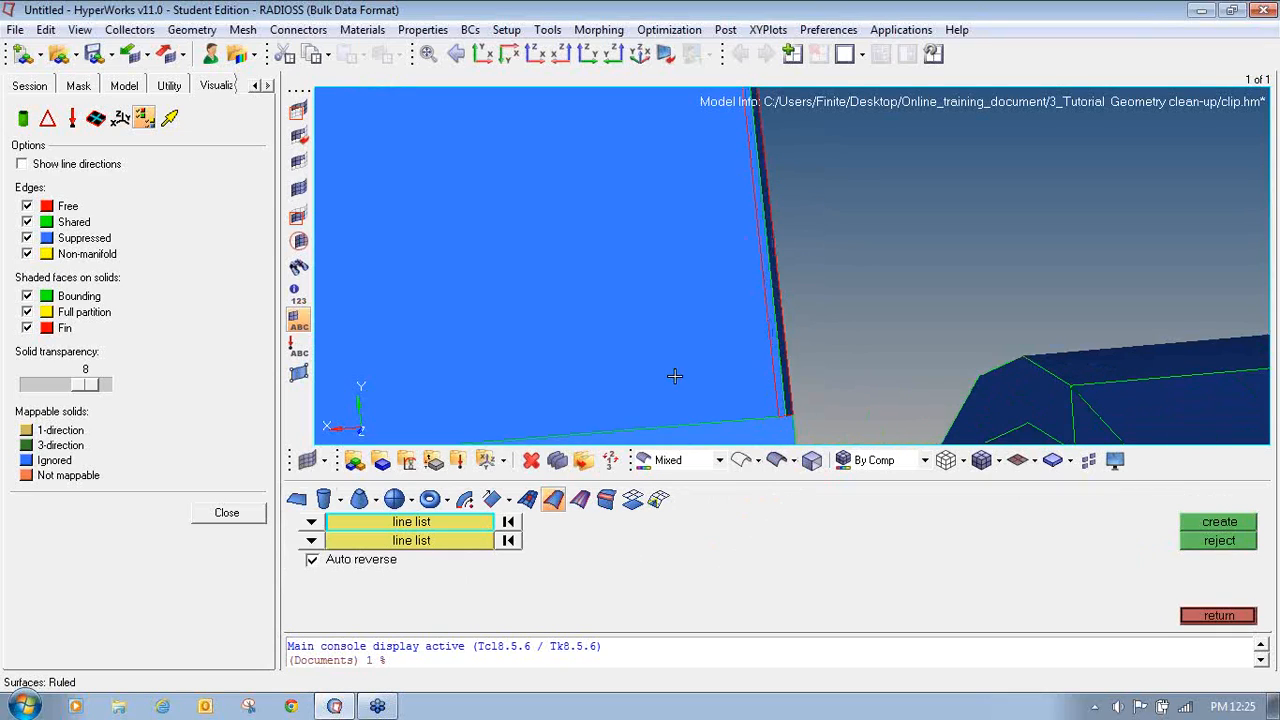
click(769, 352)
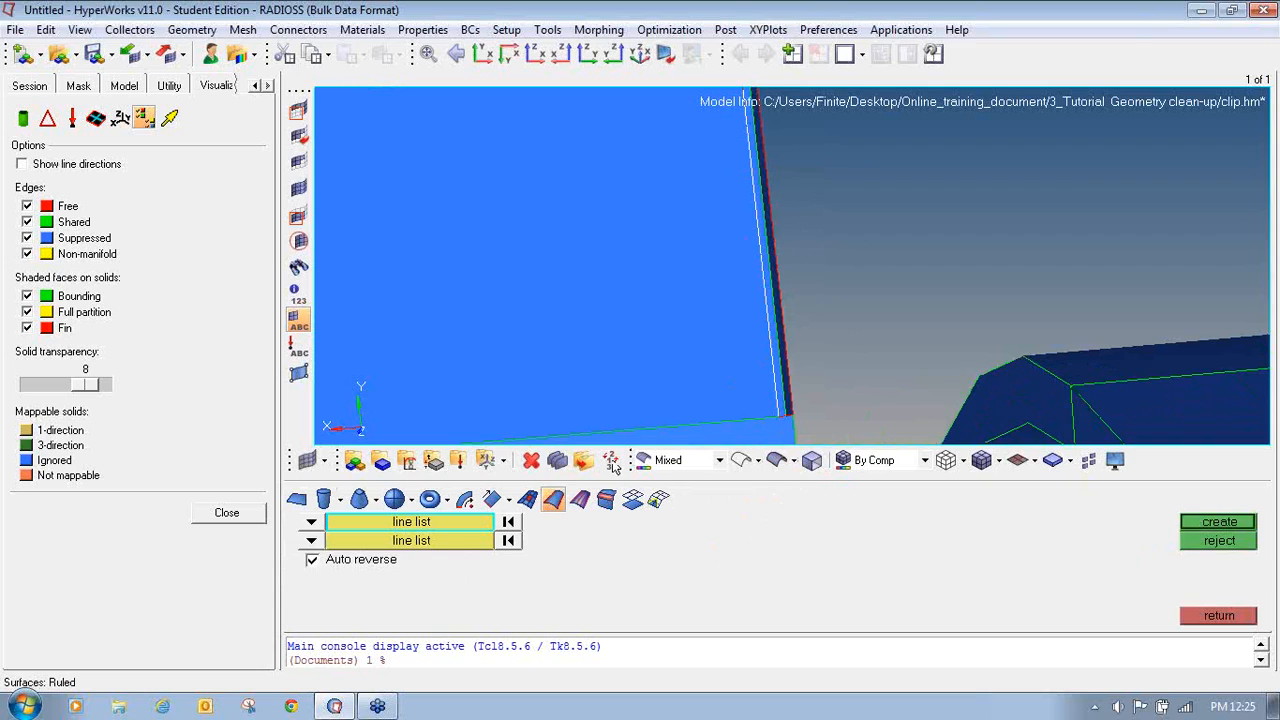
click(430, 541)
click(430, 541)
click(778, 288)
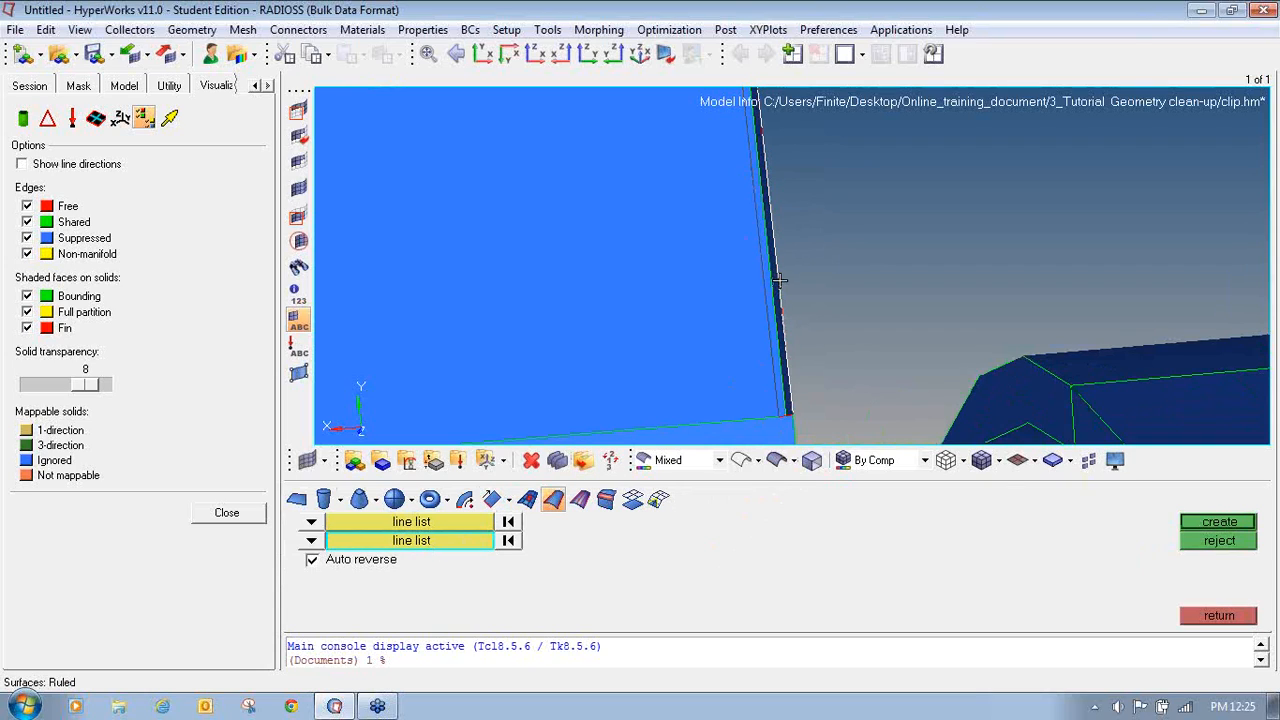
click(1219, 521)
ctrl+right_drag(809, 279, 835, 340)
ctrl+scroll(850, 340, down, 4)
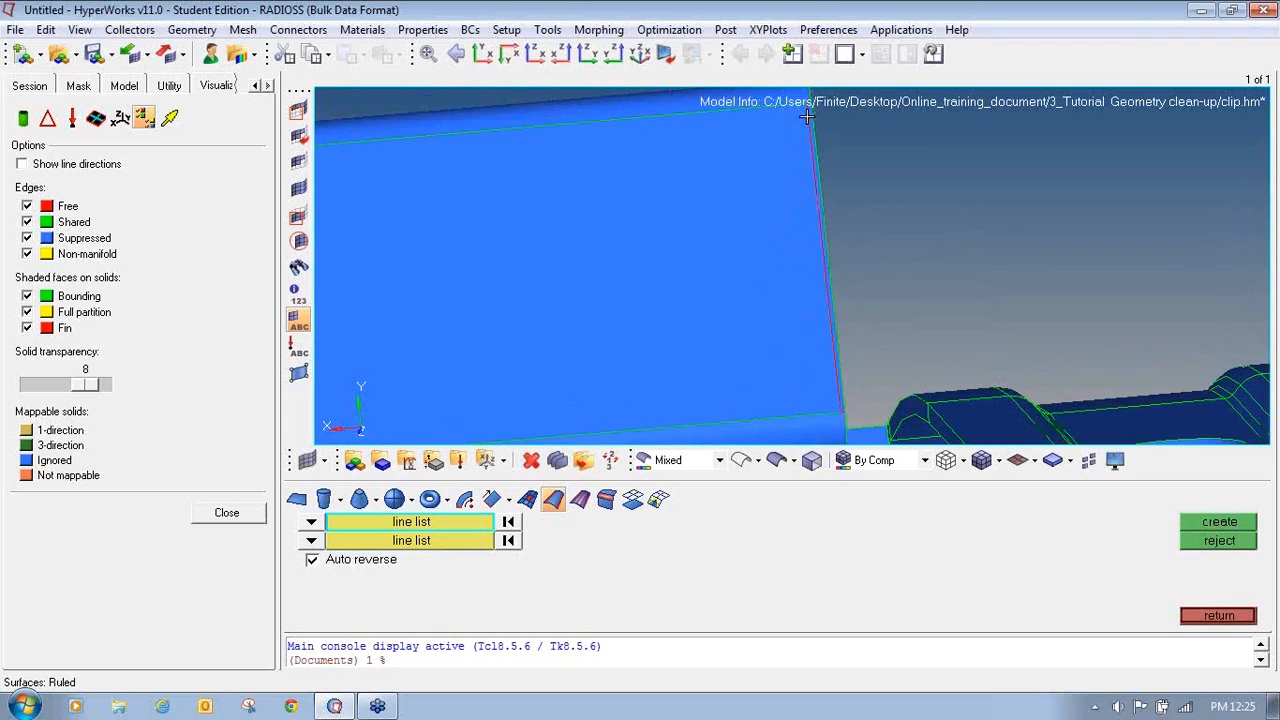
ctrl+scroll(844, 415, up, 8)
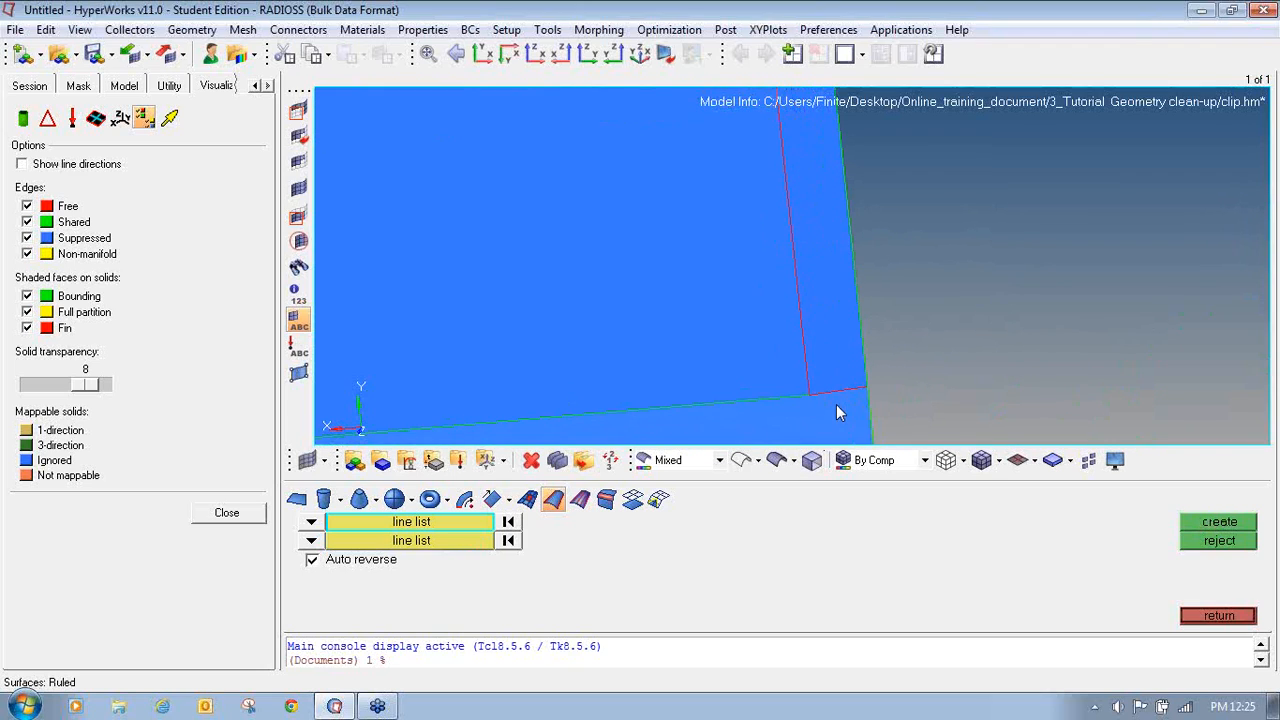
ctrl+scroll(824, 391, down, 2)
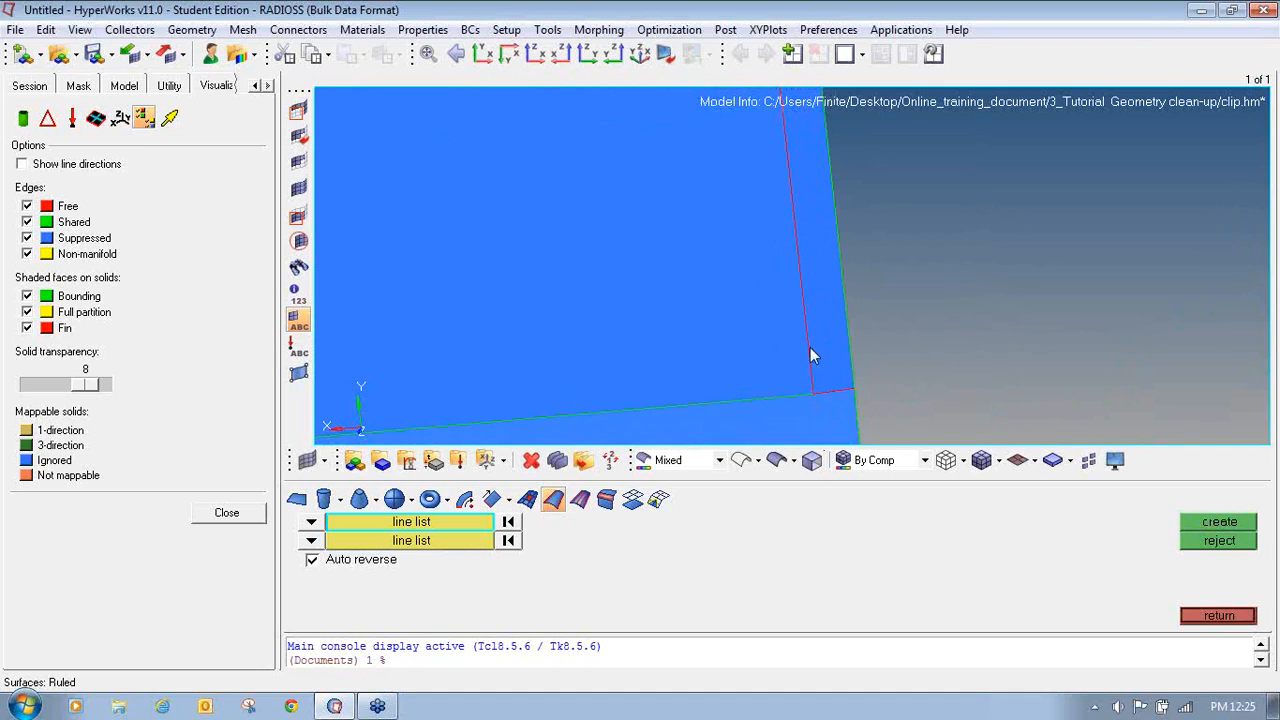
click(1198, 254)
mouse_move(1215, 590)
mouse_down()
mouse_move(1194, 645)
mouse_move(1256, 592)
mouse_move(1212, 588)
mouse_up()
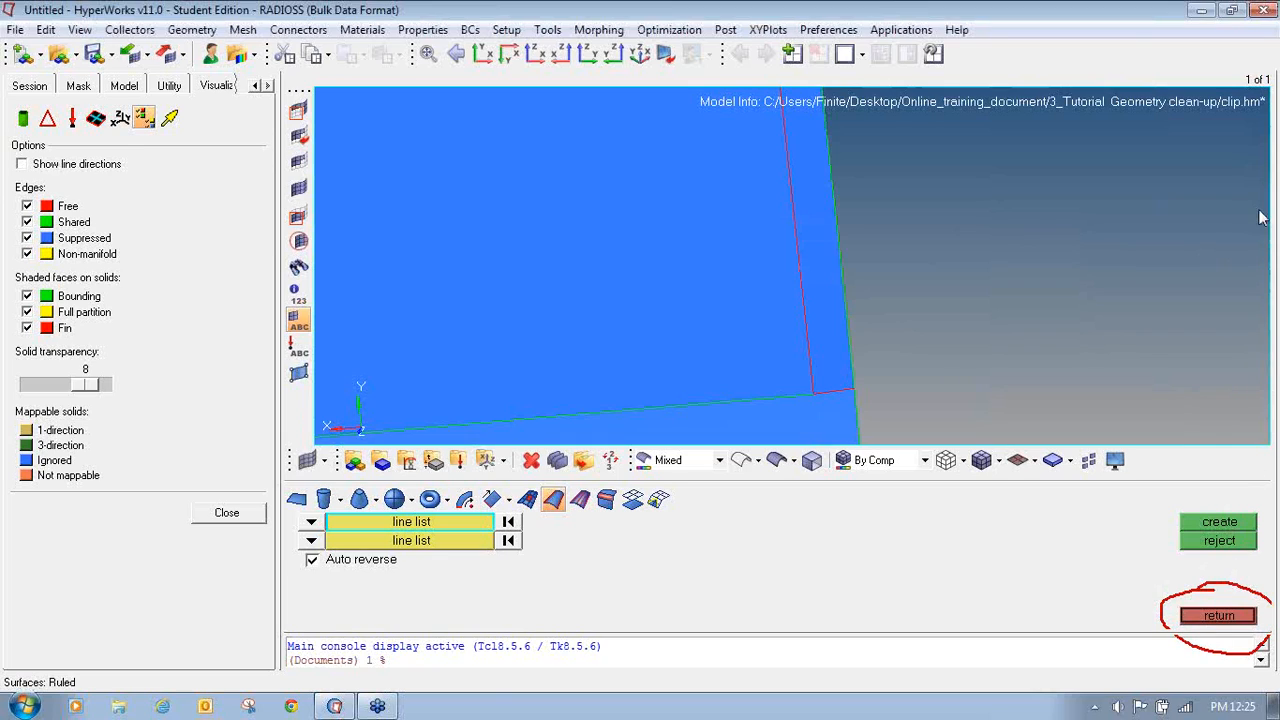
click(1220, 615)
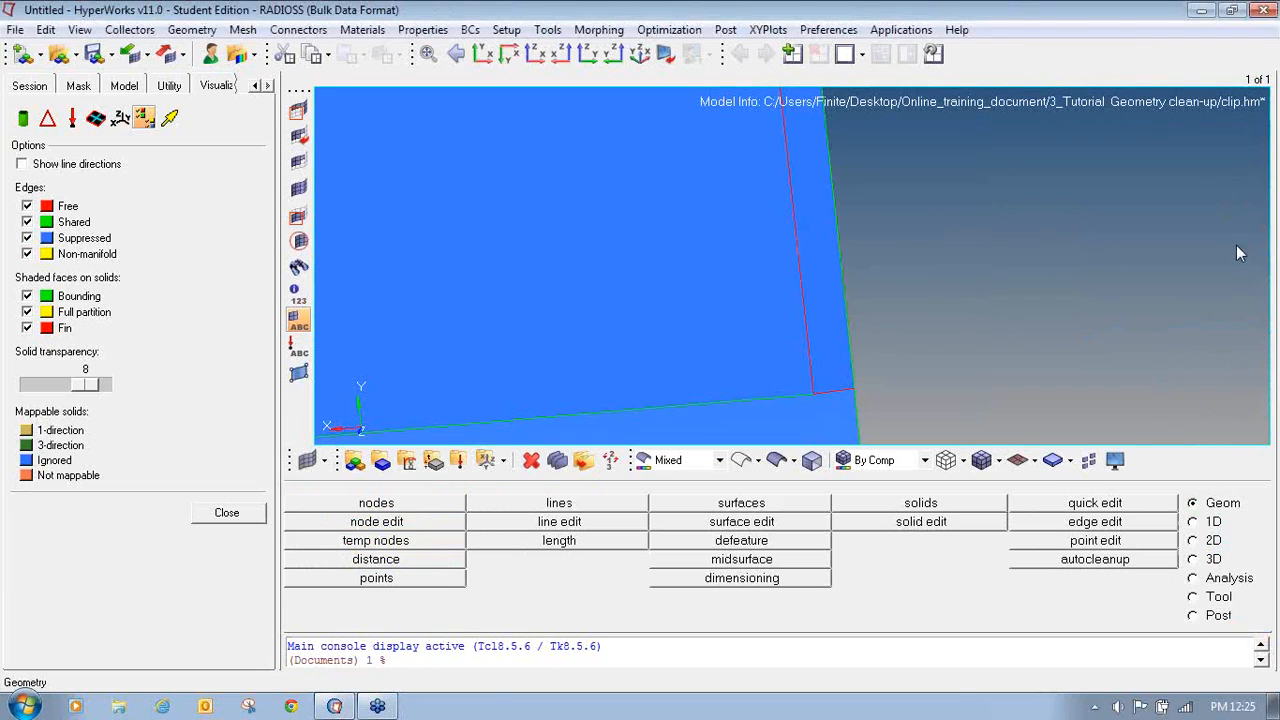
- Set the toggle edge tolerance to 0.1 in Quick Edit and toggle the remaining free edges at the wall's corner
mouse_move(1080, 491)
mouse_down()
mouse_move(1016, 494)
mouse_move(1052, 511)
mouse_move(1176, 504)
mouse_move(1045, 490)
mouse_up()
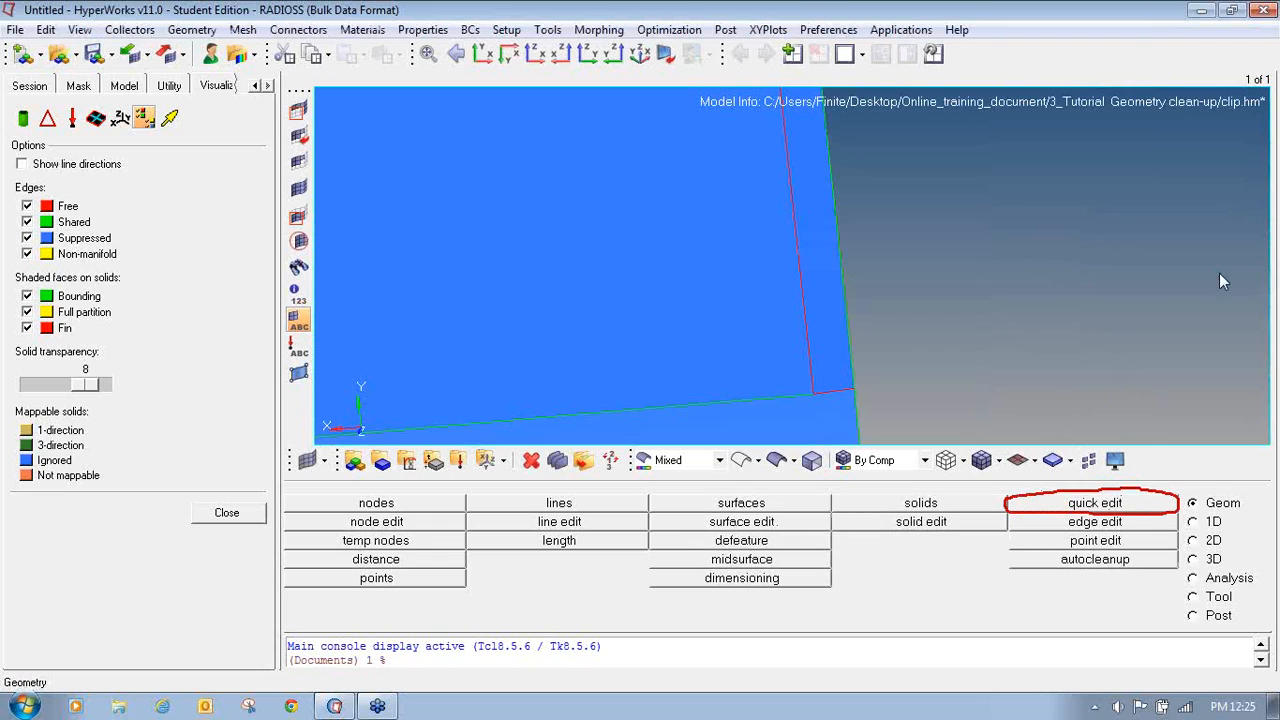
click(1127, 509)
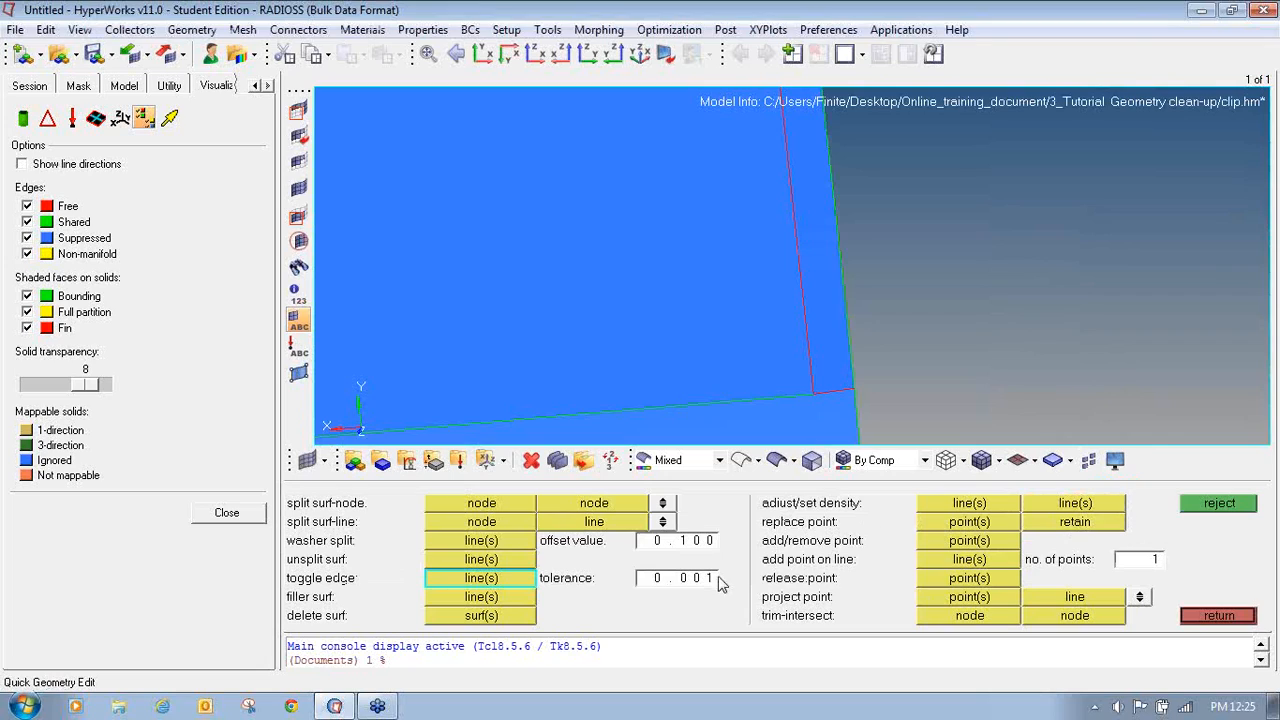
click(664, 588)
text(0)
click(832, 390)
click(804, 339)
- Rotate and zoom around the wall's top edge and the groove to examine the remaining free edges
ctrl+scroll(803, 338, down, 8)
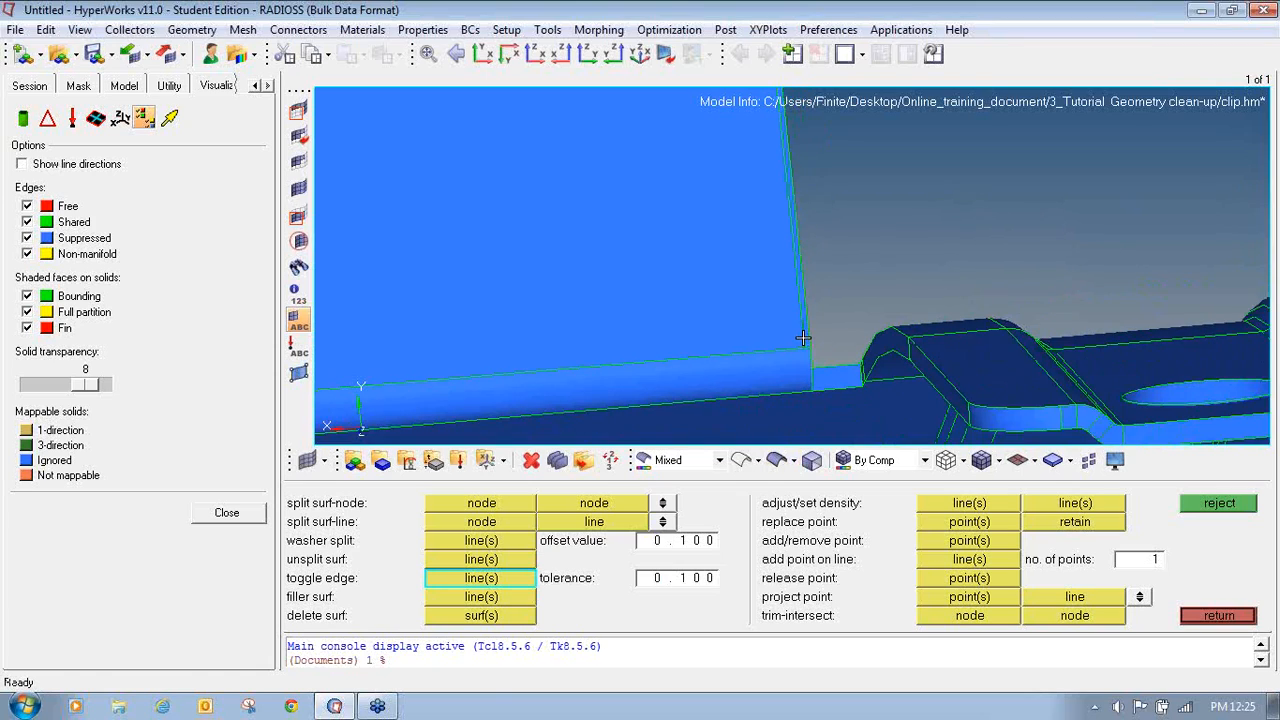
ctrl+right_drag(762, 245, 790, 368)
ctrl+right_drag(761, 212, 778, 346)
ctrl+scroll(783, 268, up, 3)
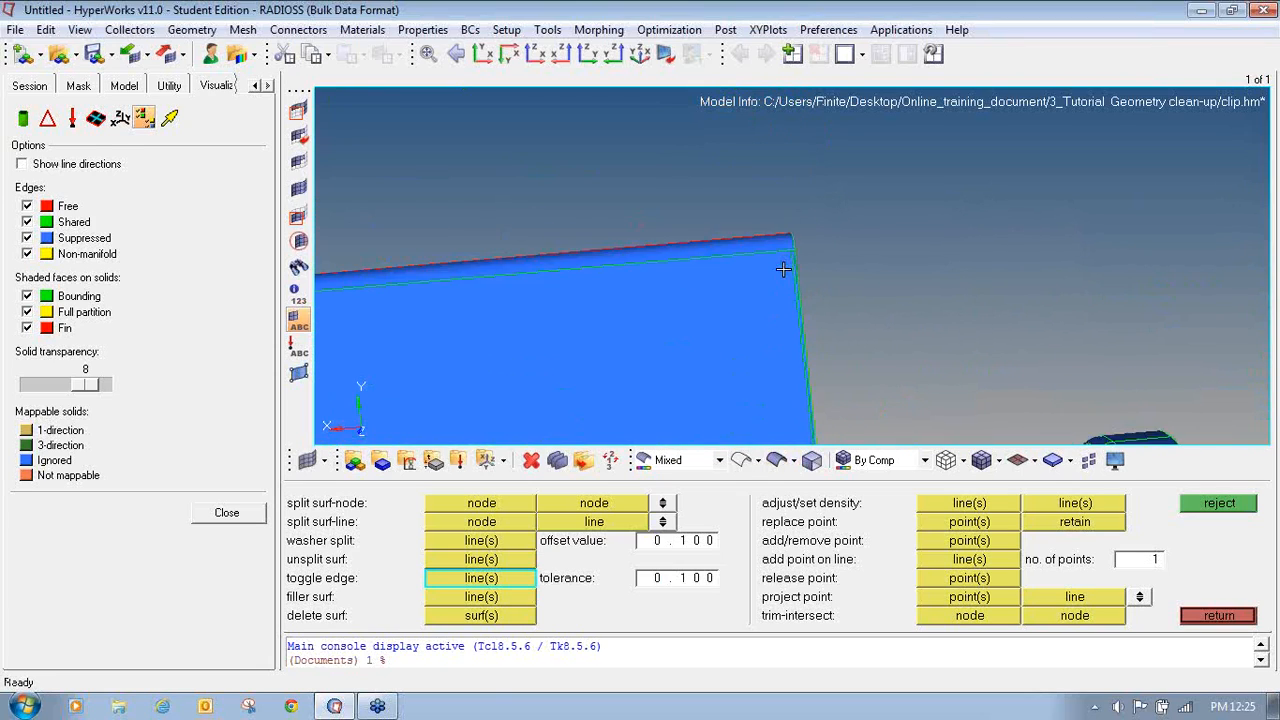
mouse_move(789, 214)
ctrl+right_down()
mouse_move(846, 349)
mouse_move(896, 243)
ctrl+right_up()
ctrl+scroll(829, 335, down, 3)
ctrl+scroll(829, 335, down, 2)
mouse_move(872, 242)
ctrl+mouse_down()
mouse_move(900, 283)
mouse_move(861, 248)
mouse_move(906, 197)
mouse_move(891, 286)
ctrl+mouse_up()
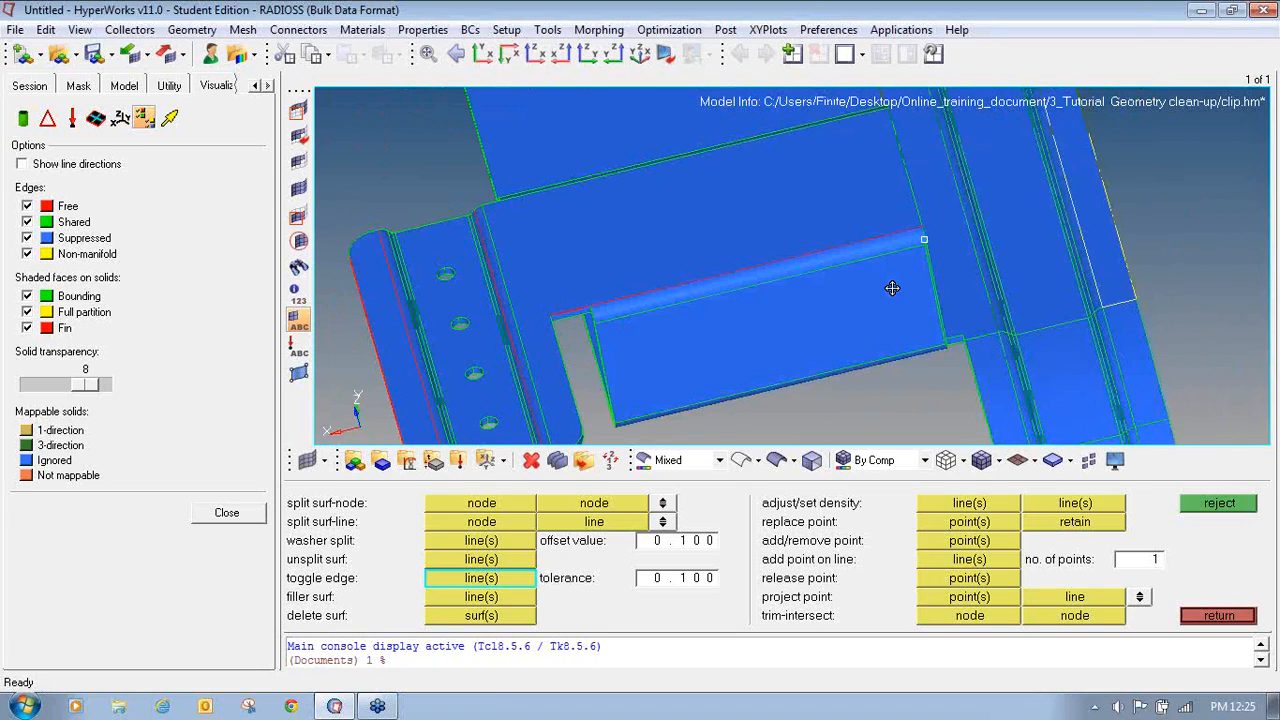
- Toggle the free edge along the groove's long rounded lip to stitch it
ctrl+scroll(715, 275, up, 3)
ctrl+right_drag(688, 242, 912, 283)
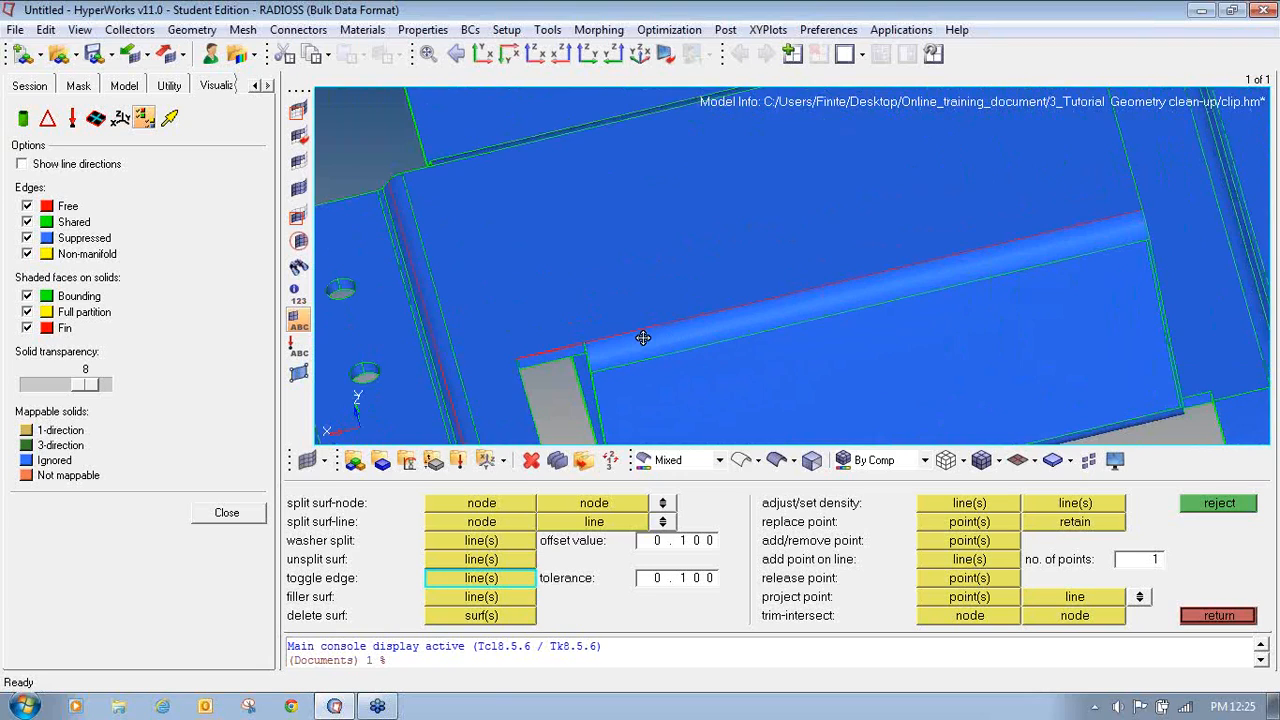
ctrl+scroll(643, 337, up, 5)
ctrl+right_drag(585, 328, 986, 269)
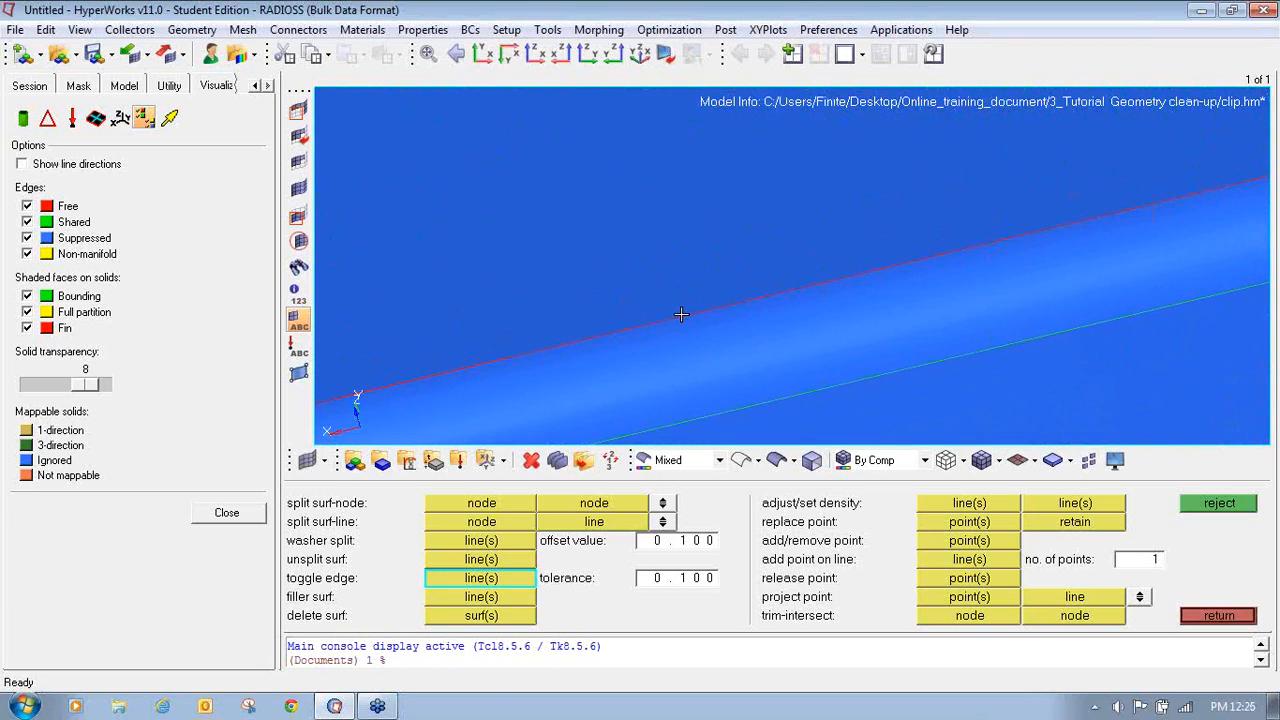
ctrl+scroll(714, 305, down, 5)
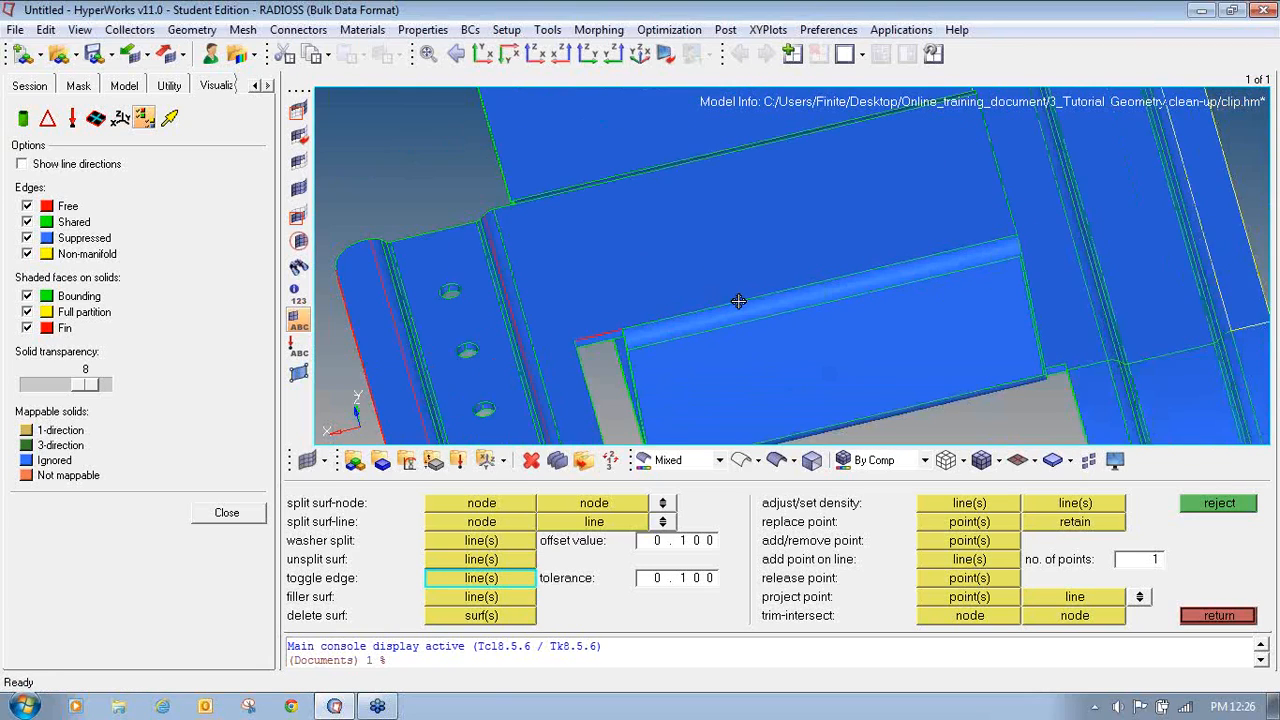
ctrl+scroll(688, 323, up, 8)
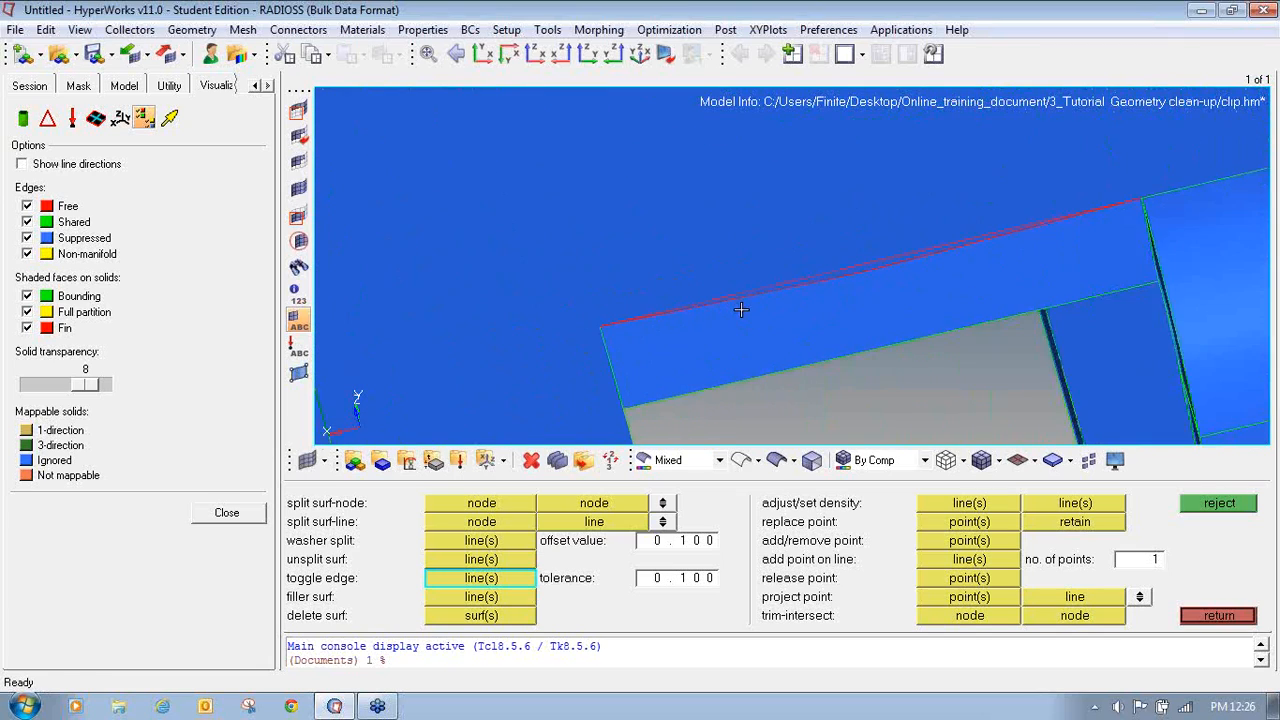
click(893, 247)
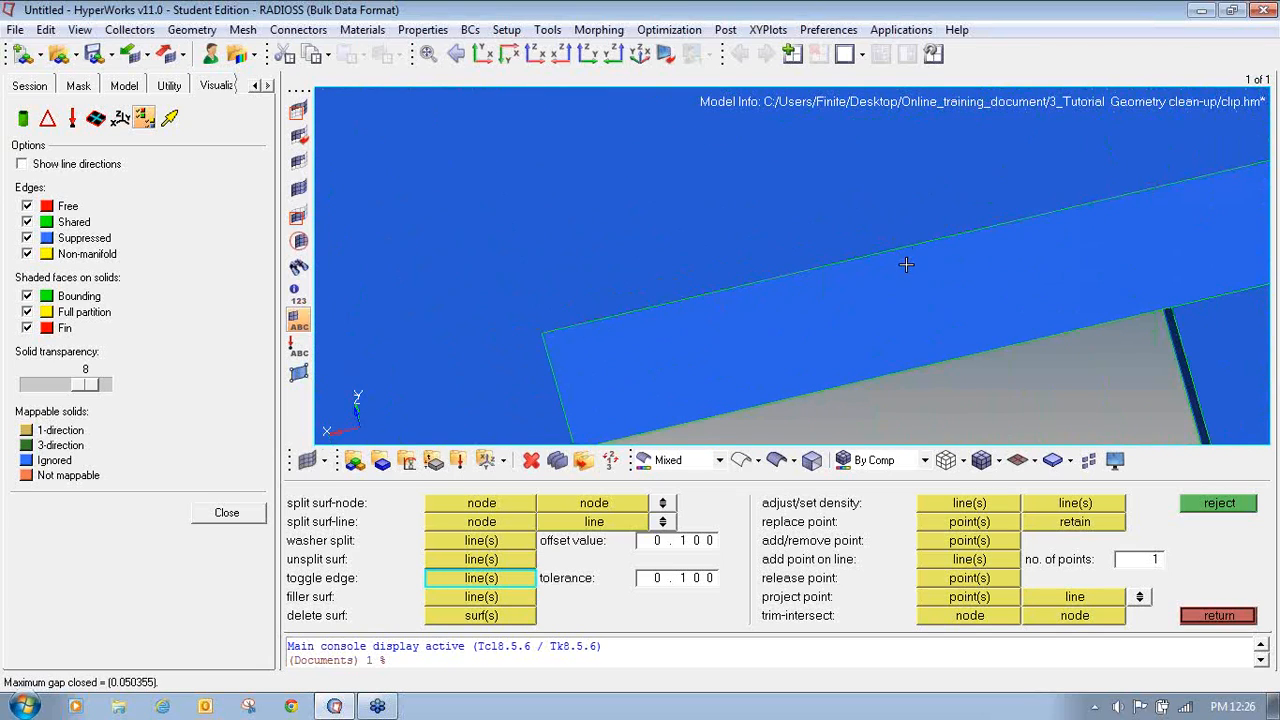
- Toggle the free edges along the hole flange's long side and its rounded end
ctrl+scroll(906, 264, down, 3)
ctrl+scroll(828, 283, down, 3)
ctrl+scroll(790, 300, up, 6)
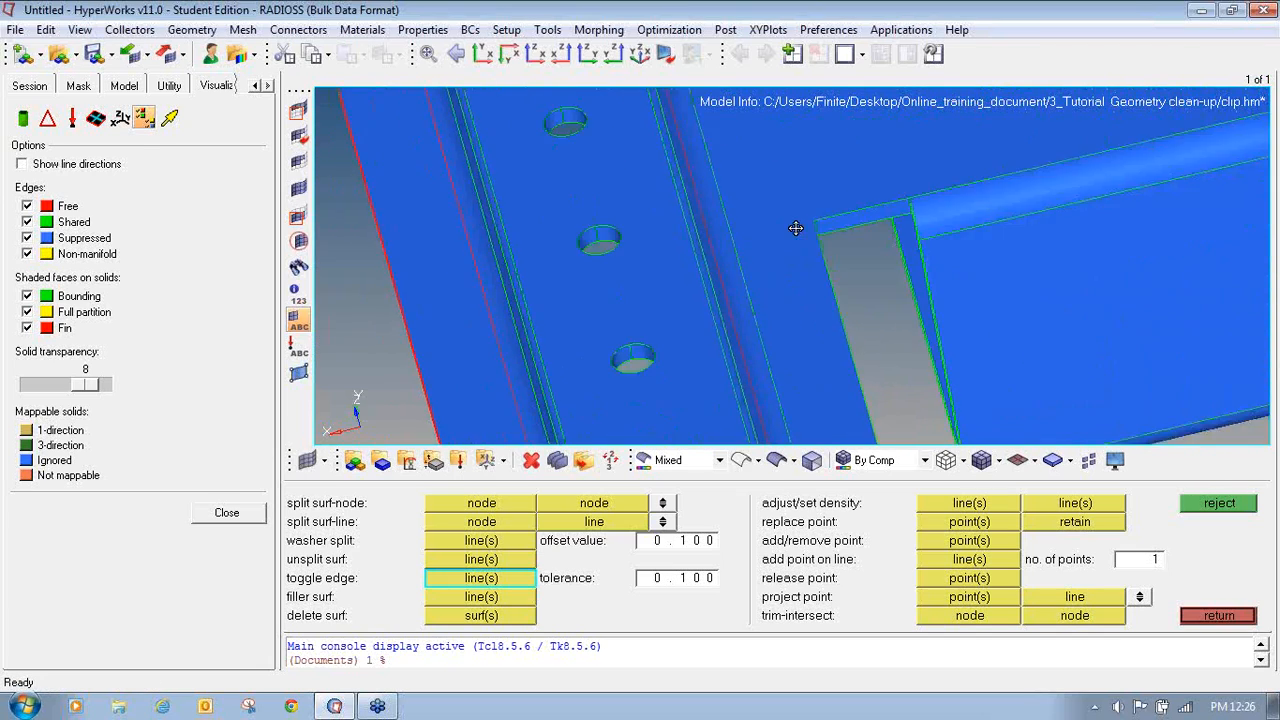
ctrl+scroll(690, 300, down, 4)
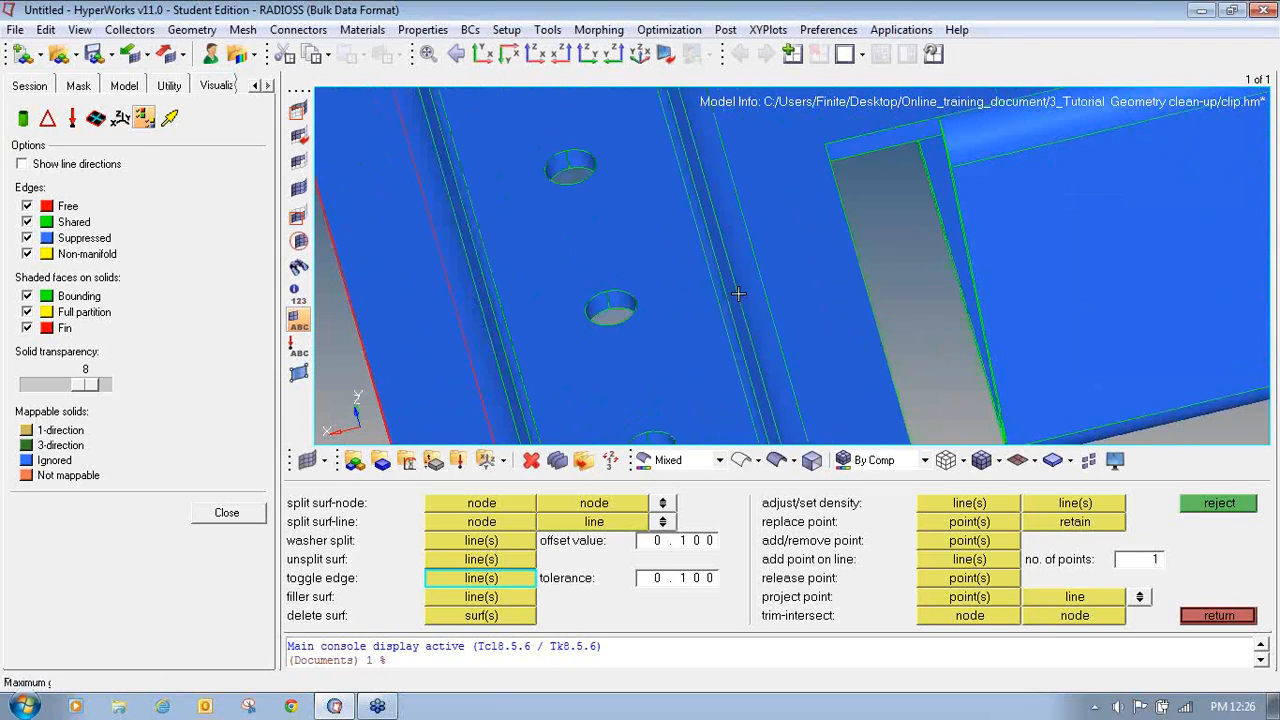
ctrl+scroll(642, 382, up, 4)
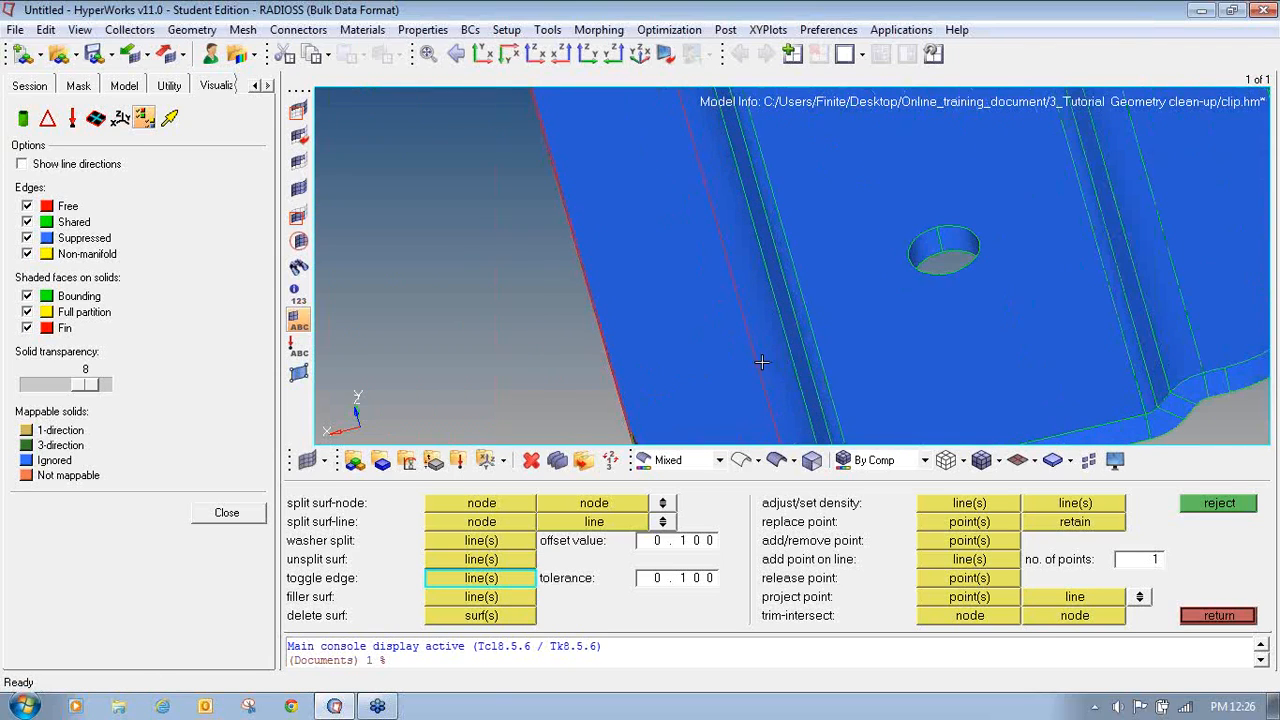
ctrl+scroll(760, 365, down, 3)
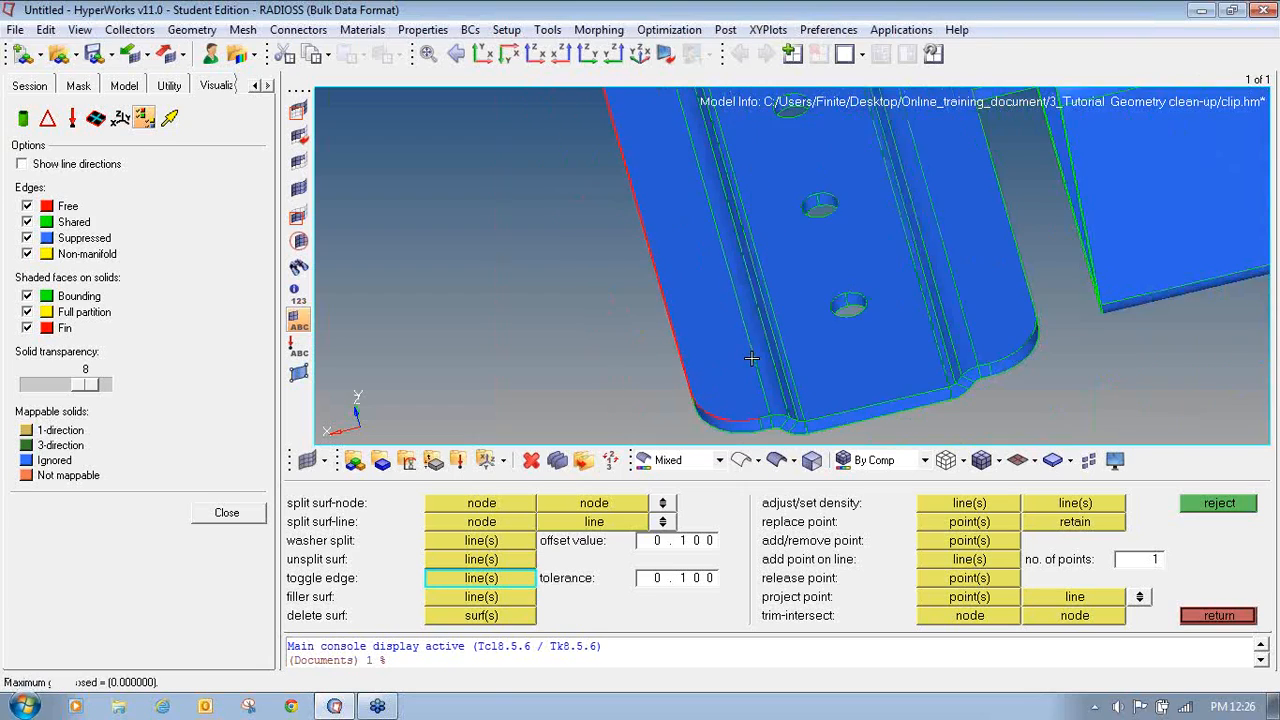
ctrl+drag(782, 378, 826, 356)
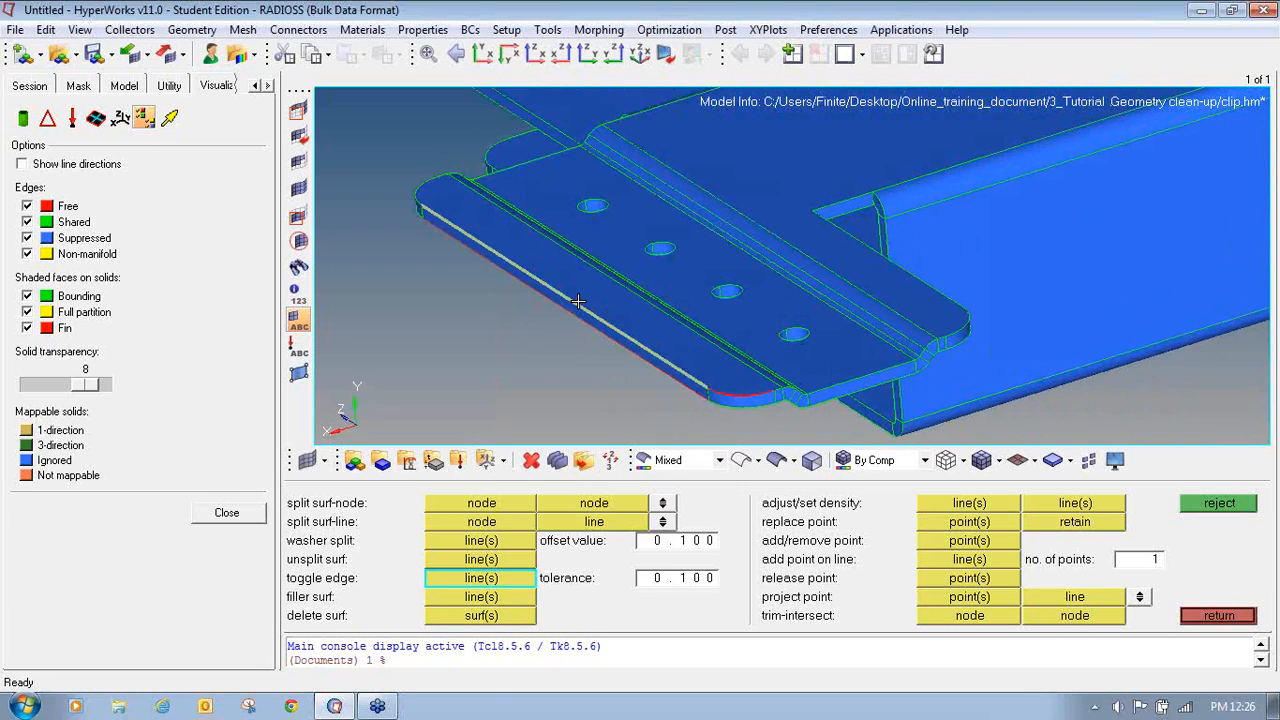
ctrl+scroll(565, 310, up, 3)
ctrl+scroll(565, 312, down, 3)
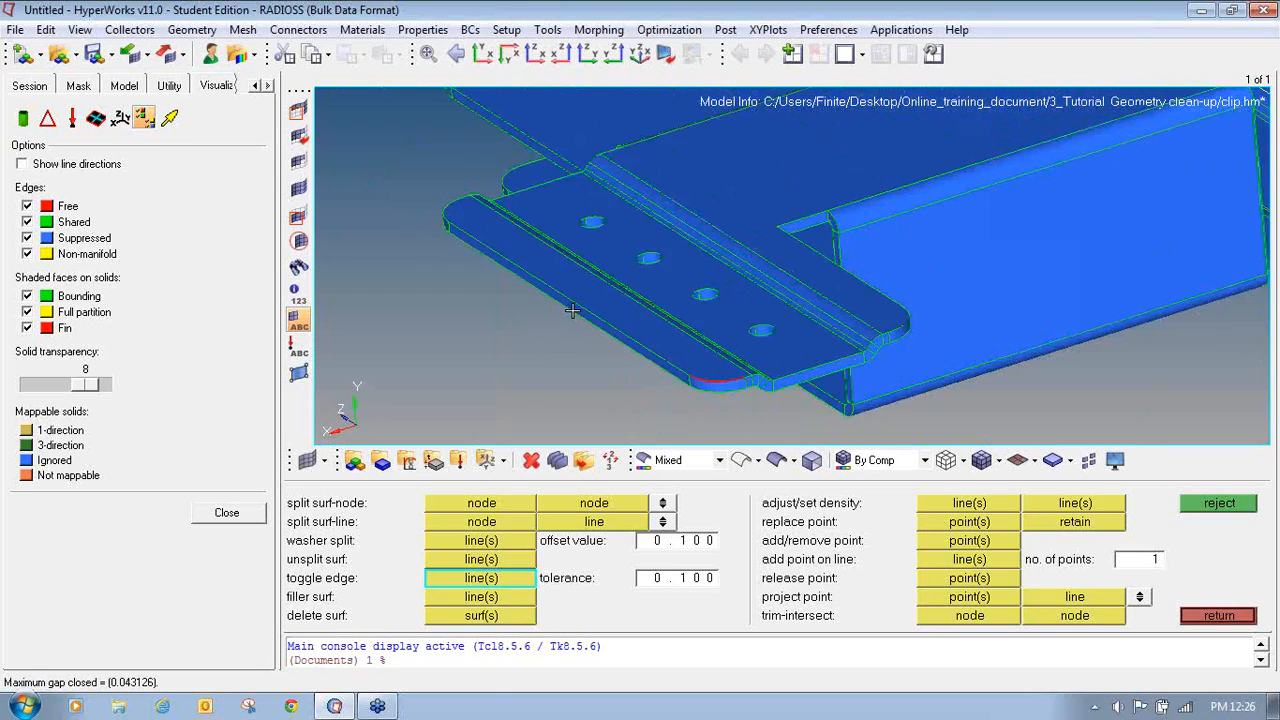
ctrl+scroll(563, 393, up, 5)
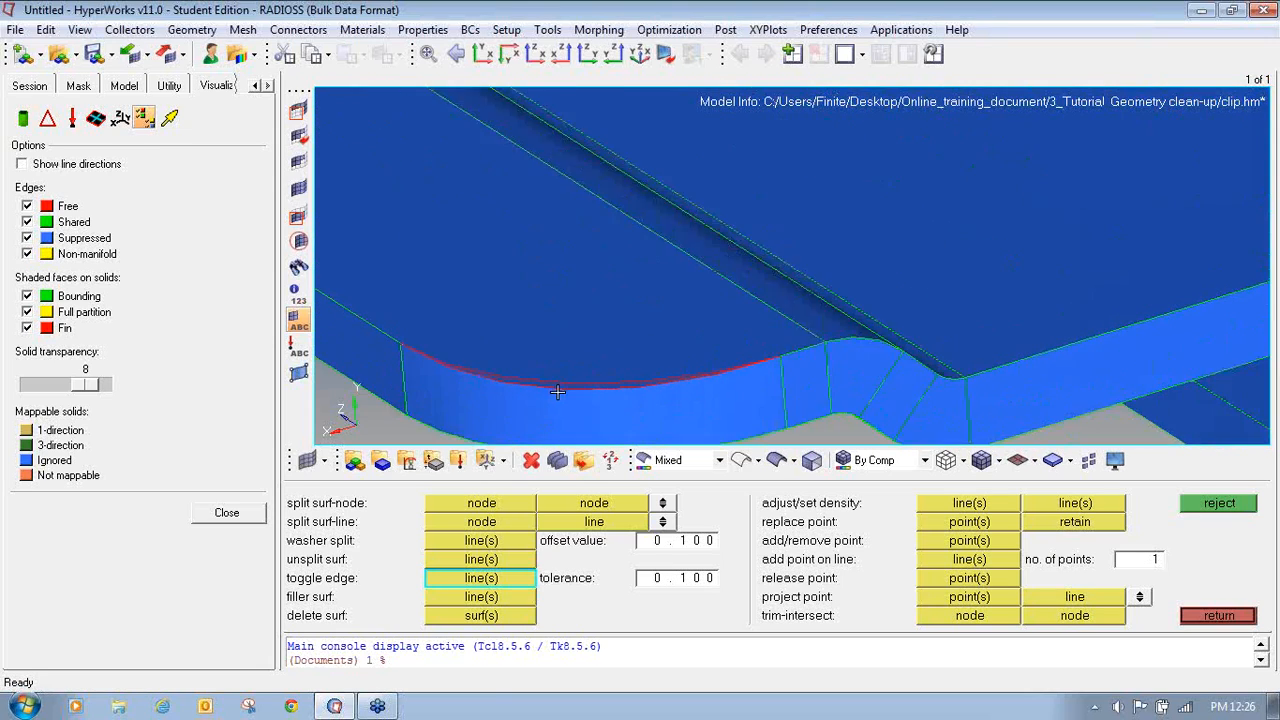
click(558, 375)
- Toggle the free edge on the rounded corner at the end of the upper flange
ctrl+scroll(558, 375, down, 5)
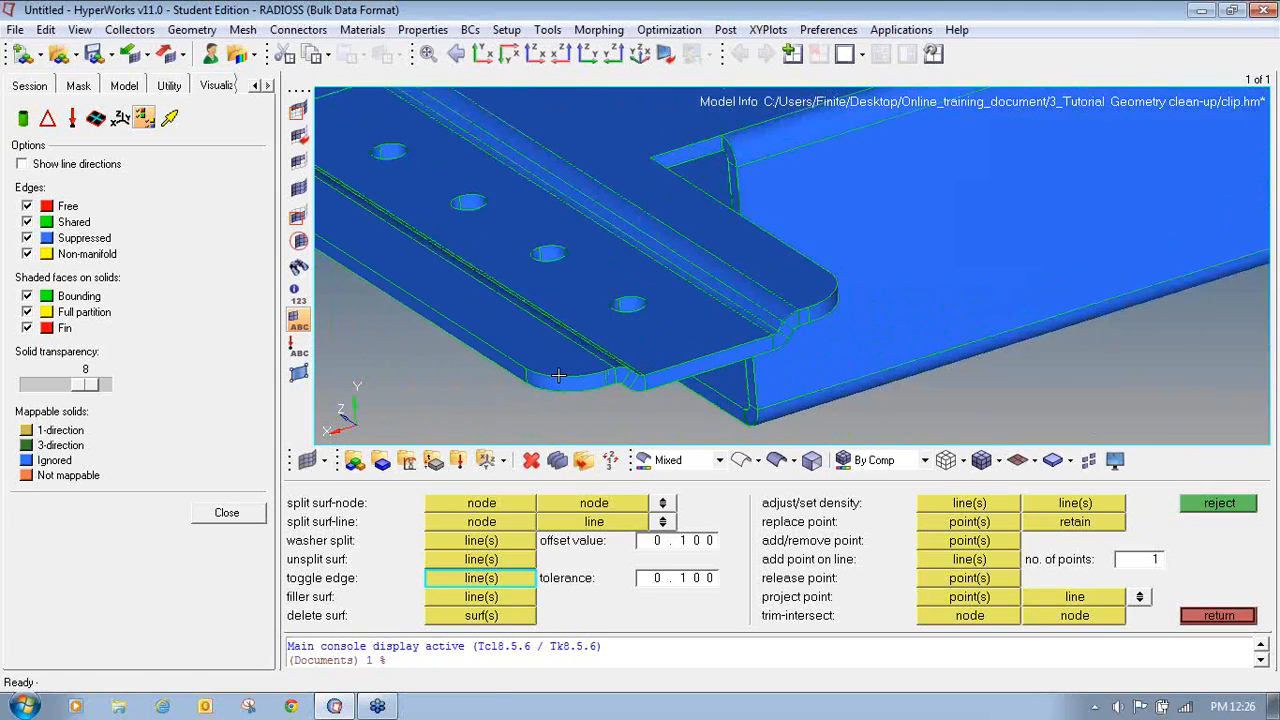
ctrl+scroll(558, 375, down, 2)
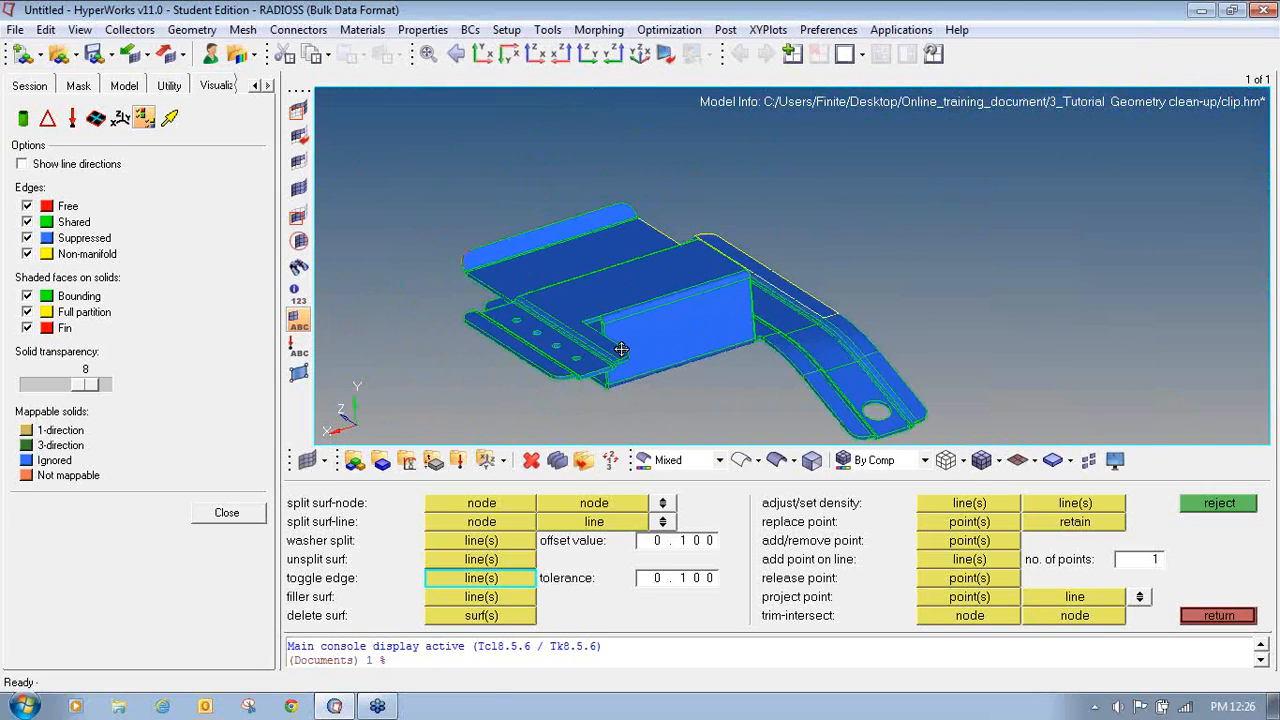
mouse_move(631, 383)
ctrl+mouse_down()
mouse_move(610, 378)
mouse_move(630, 380)
ctrl+mouse_up()
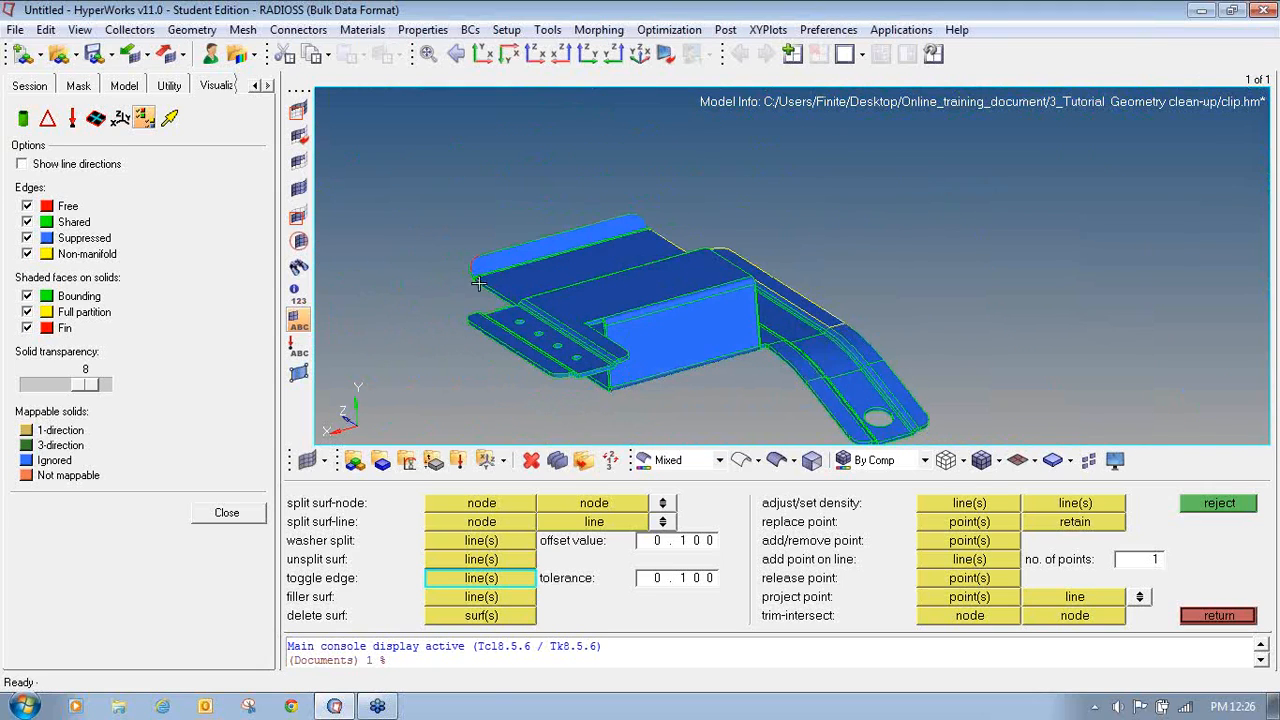
ctrl+scroll(478, 284, up, 8)
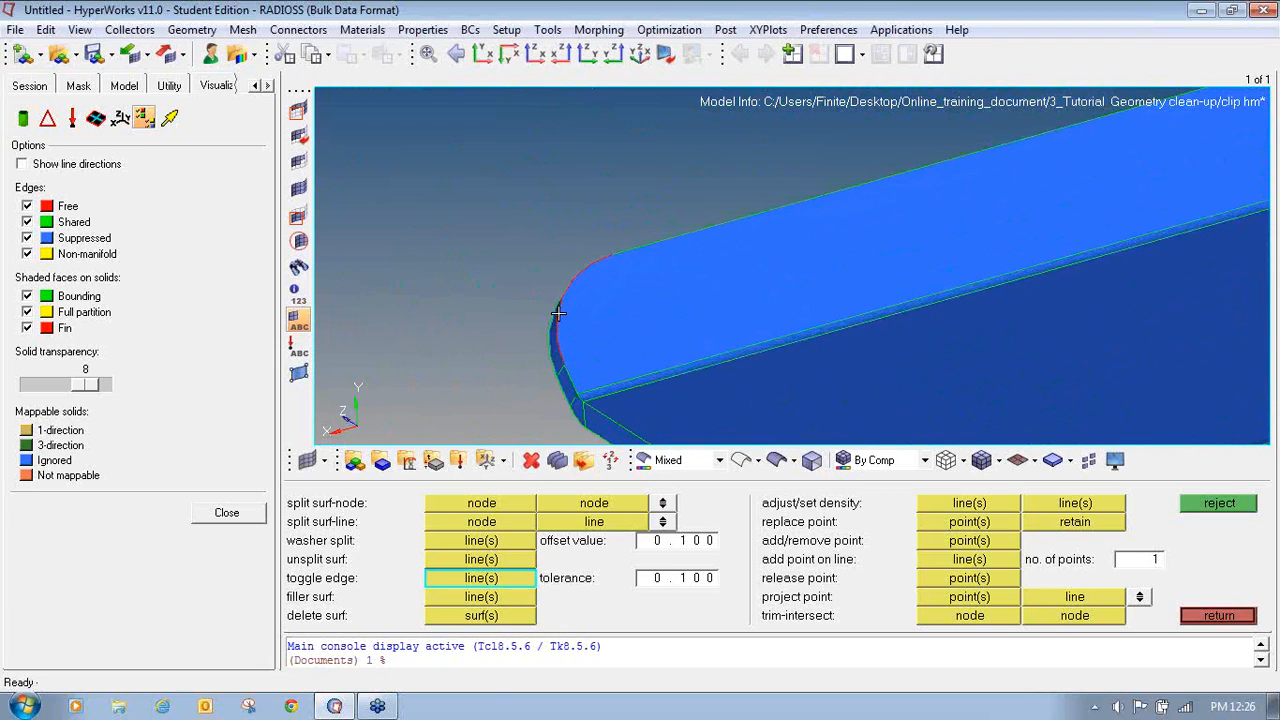
ctrl+drag(558, 313, 565, 313)
ctrl+scroll(565, 315, down, 8)
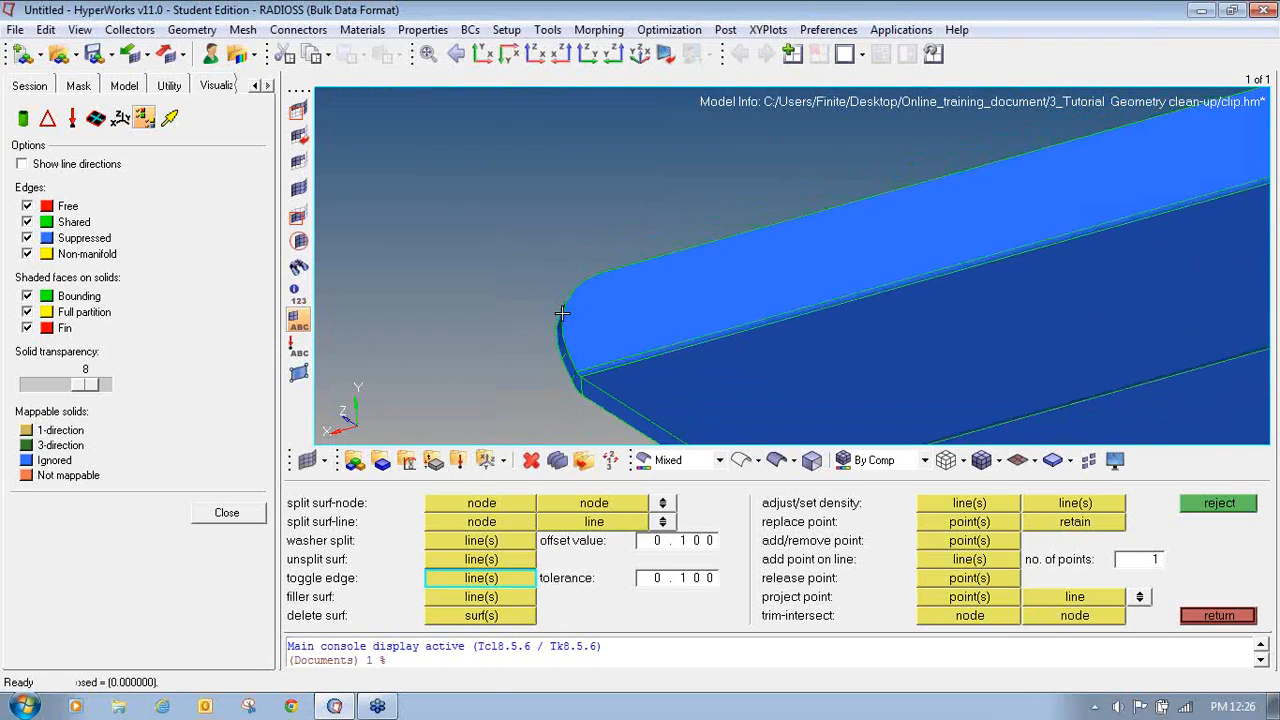
- Rotate and zoom around the clip's opposite flange to examine its edges for free edges
ctrl+drag(654, 334, 363, 294)
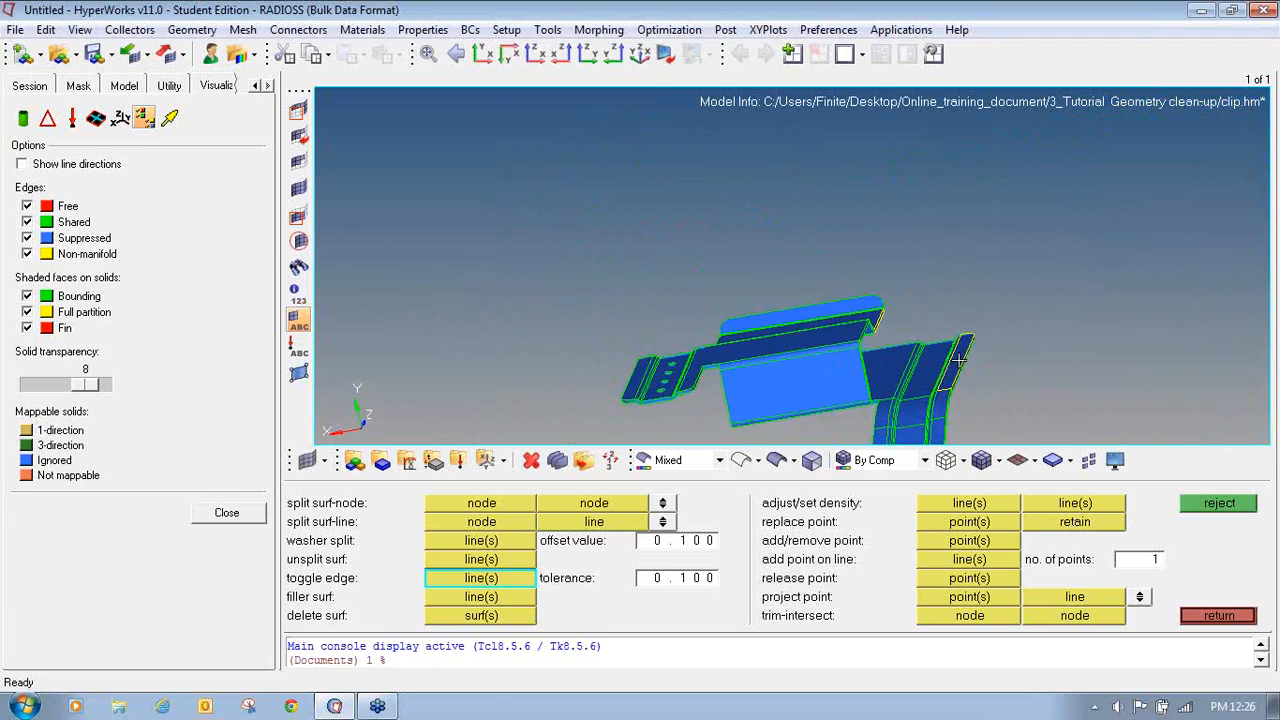
scroll(893, 341, up, 5)
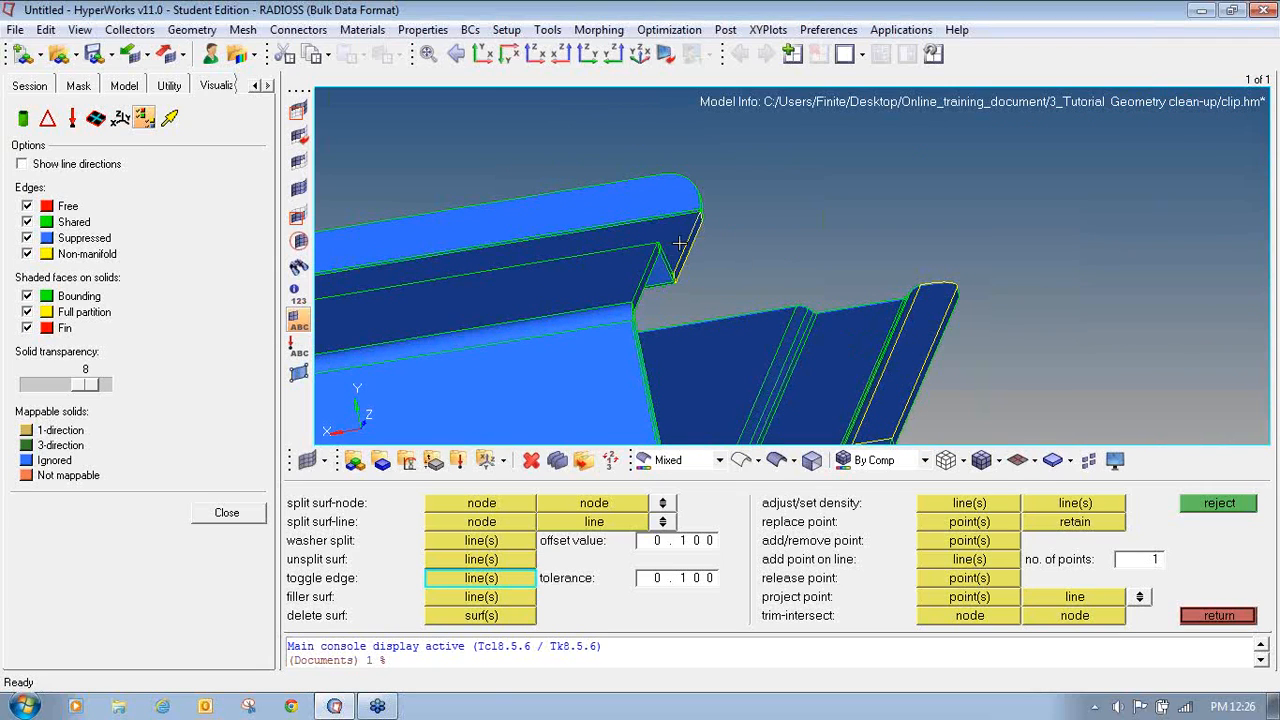
ctrl+scroll(687, 249, up, 3)
ctrl+scroll(693, 258, down, 4)
ctrl+right_drag(877, 357, 805, 264)
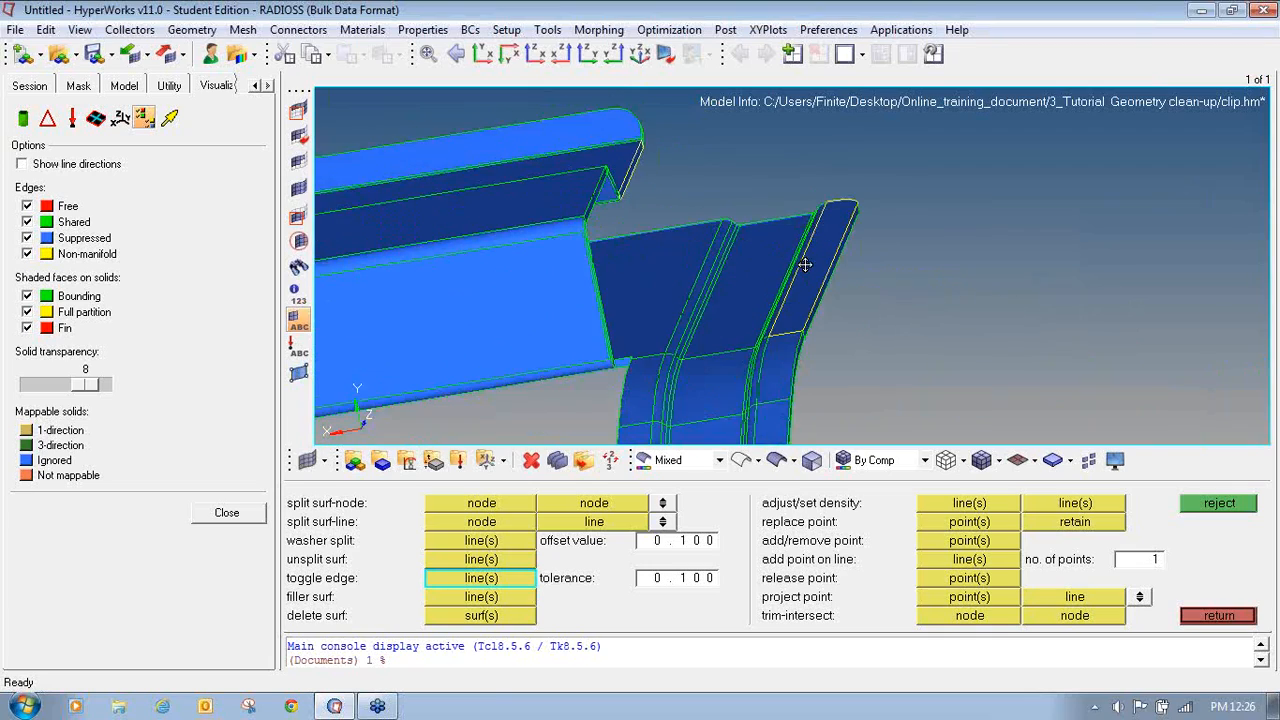
ctrl+scroll(805, 264, up, 4)
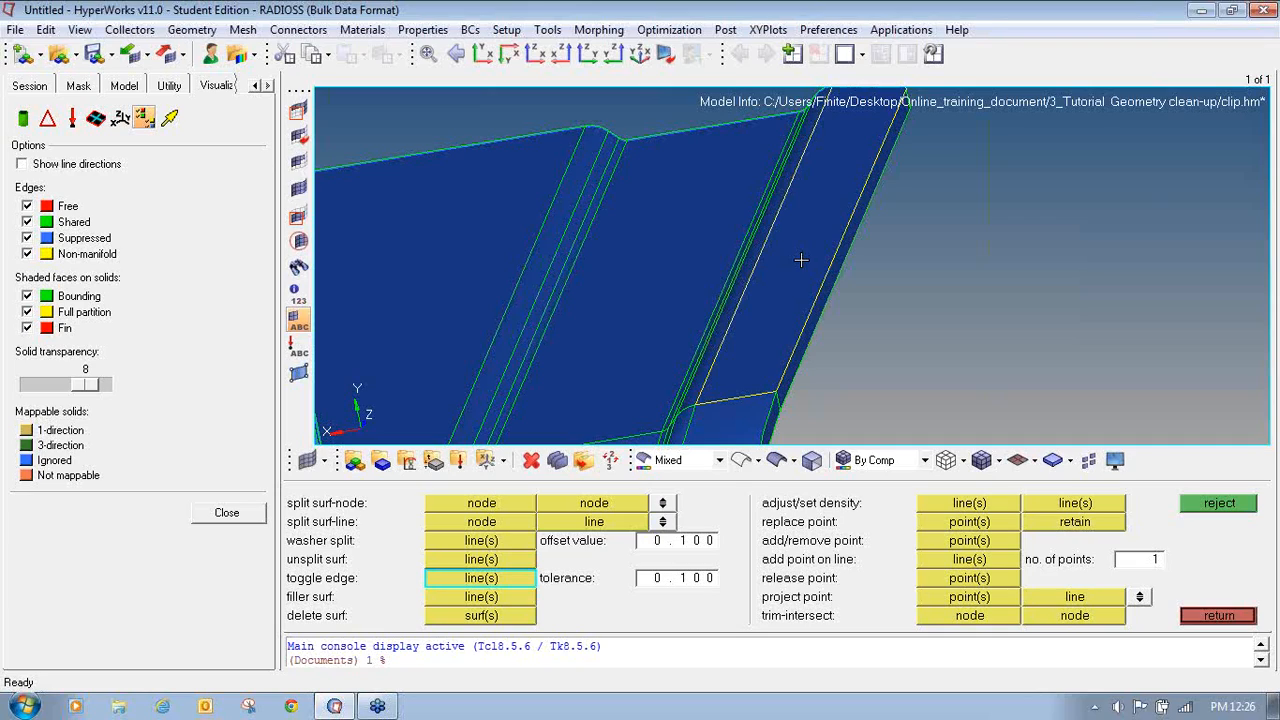
- Rotate and zoom along the flange's rounded lip to examine its non-manifold edges, then leave the edge-editing panel
ctrl+right_drag(751, 368, 706, 354)
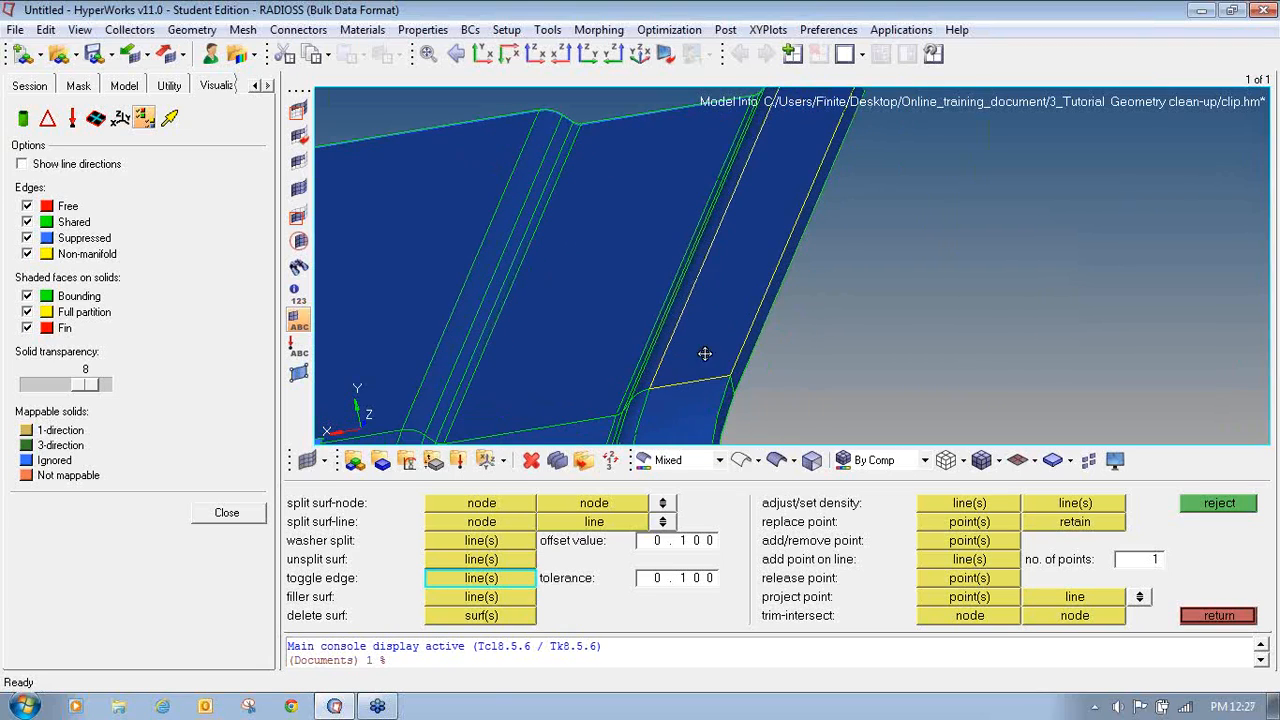
ctrl+scroll(703, 366, up, 1)
ctrl+scroll(703, 366, down, 6)
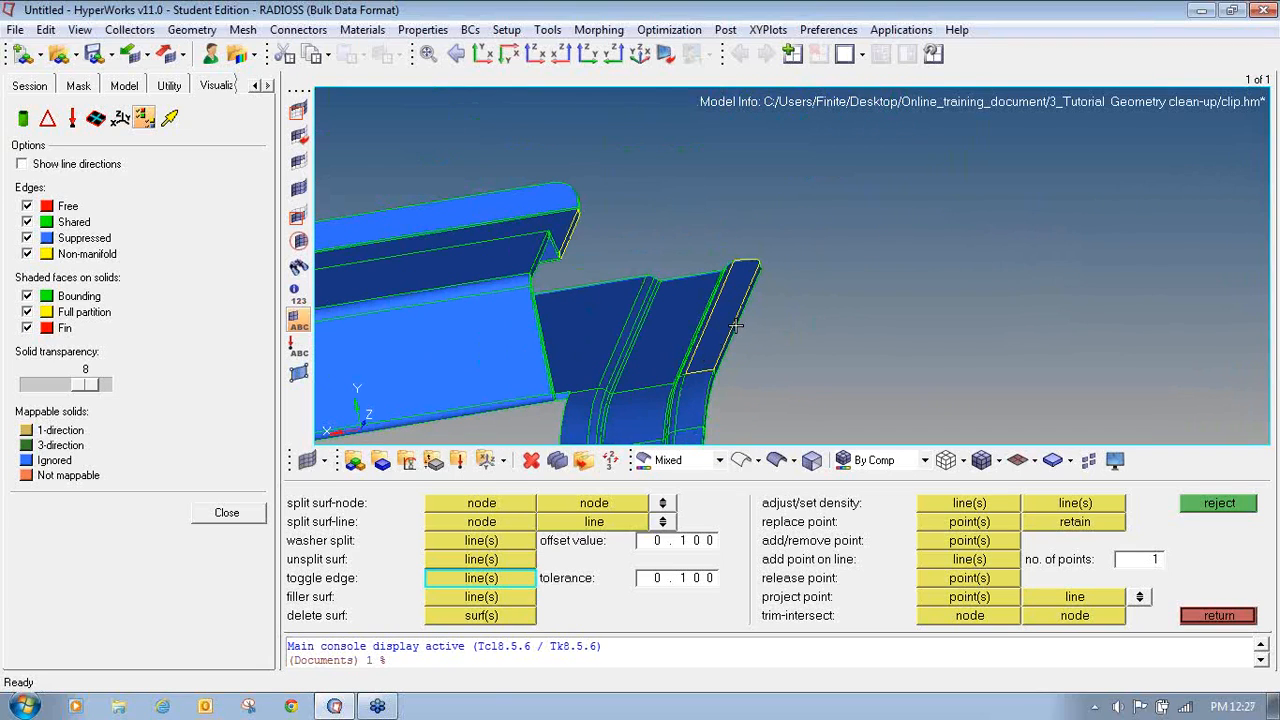
ctrl+scroll(737, 316, up, 3)
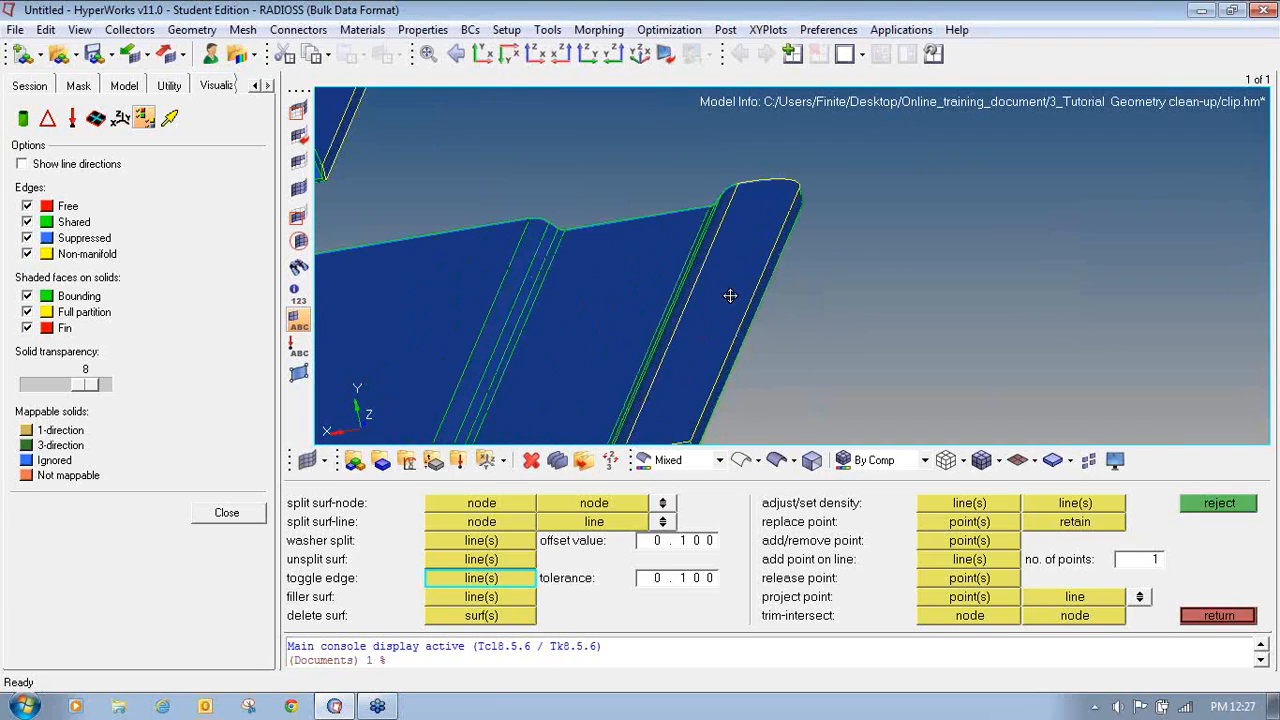
ctrl+click(729, 295)
mouse_move(726, 363)
ctrl+mouse_down()
mouse_move(646, 334)
mouse_move(605, 363)
ctrl+mouse_up()
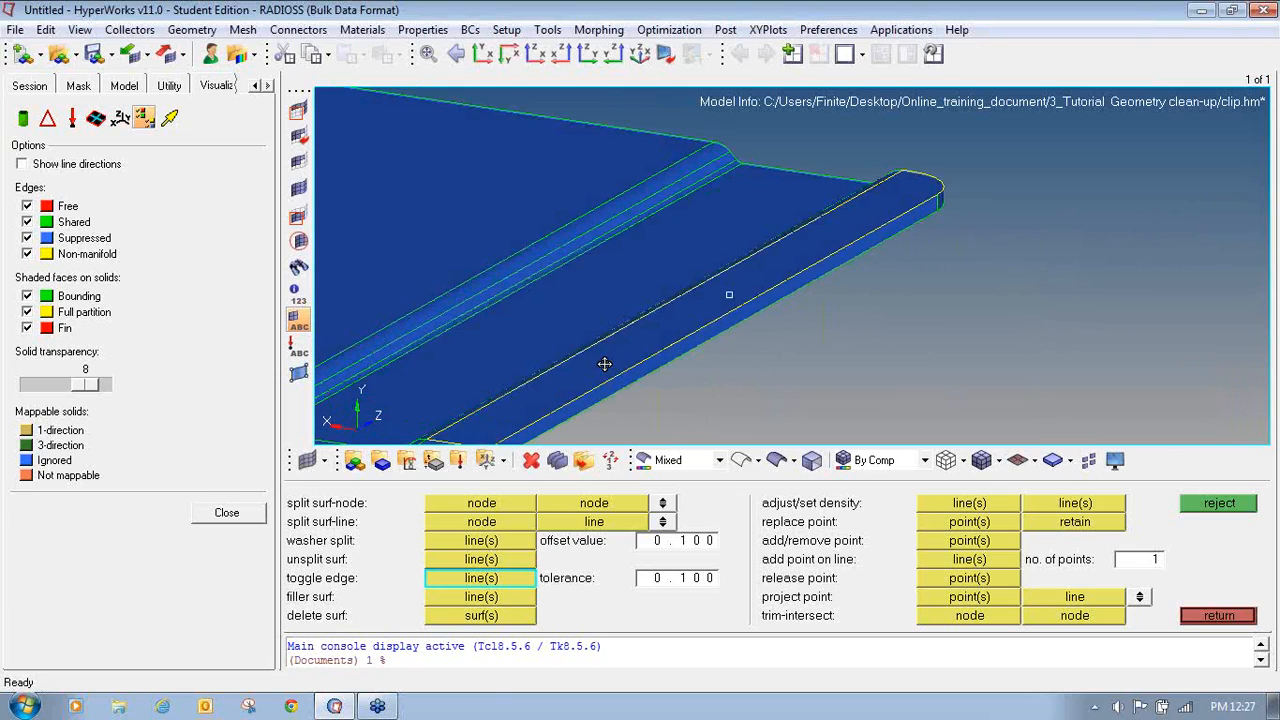
ctrl+drag(503, 423, 562, 404)
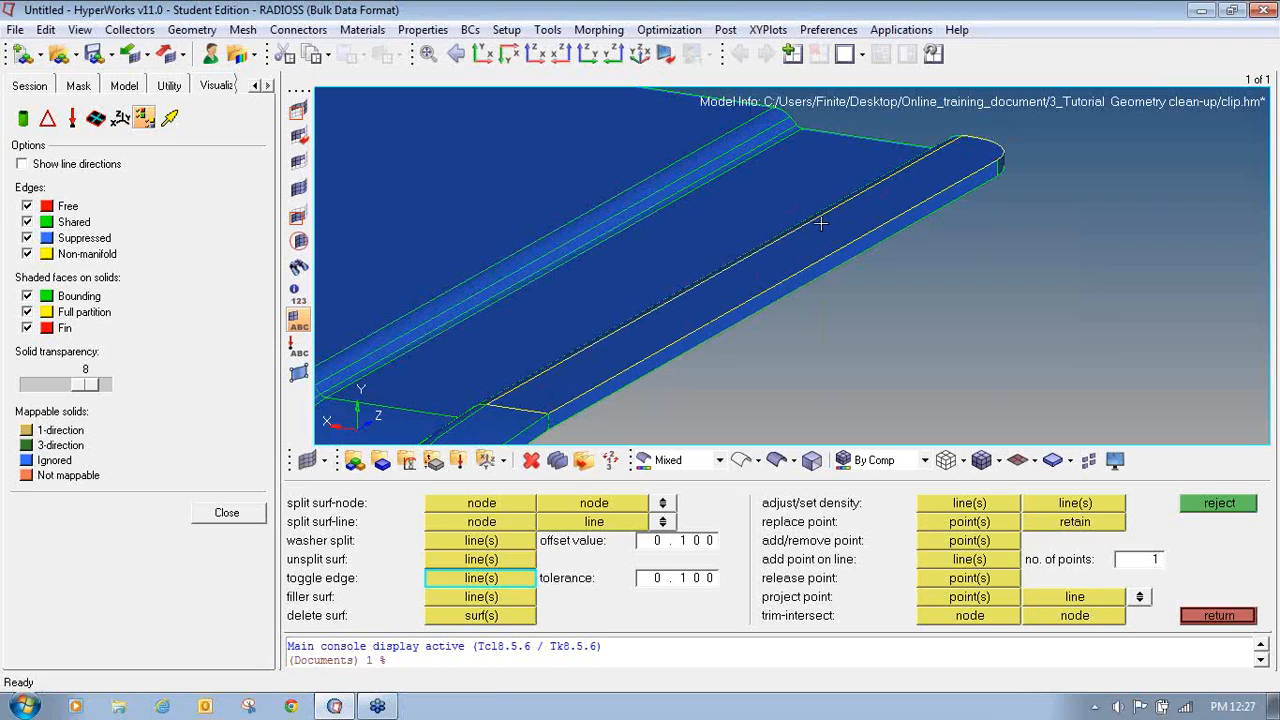
ctrl+right_drag(871, 213, 1003, 206)
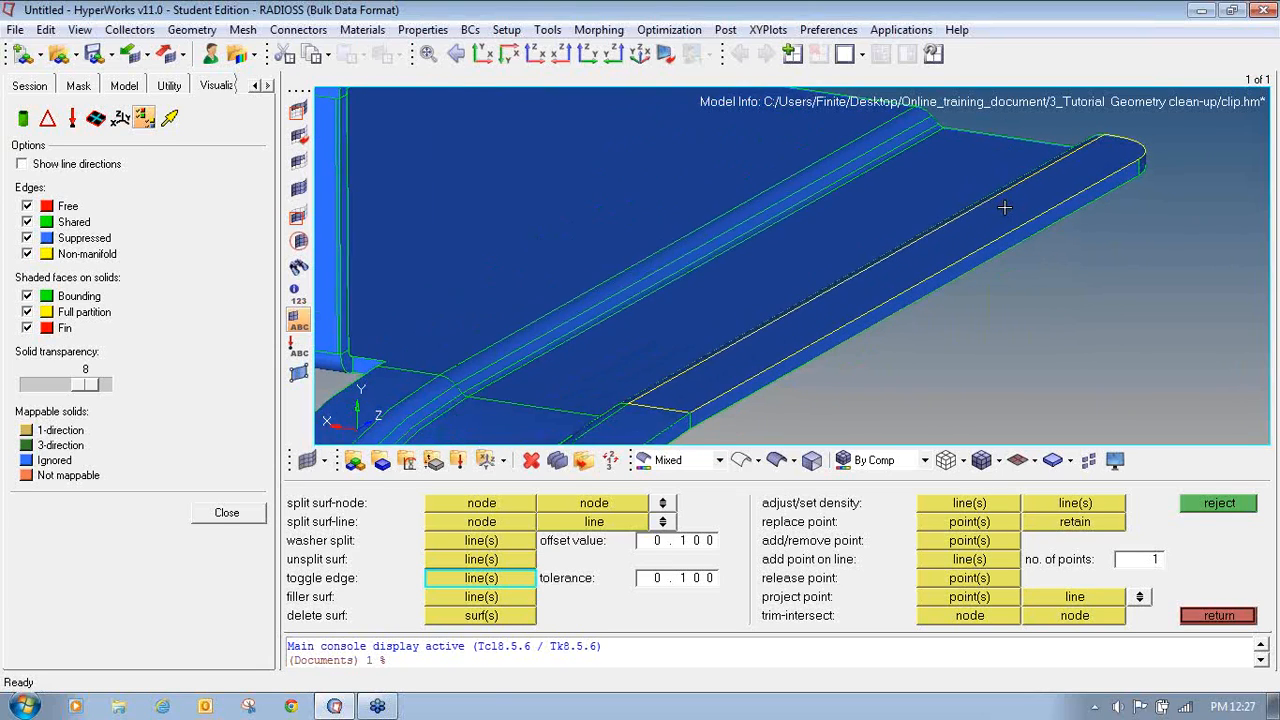
ctrl+scroll(1002, 212, down, 2)
ctrl+scroll(990, 225, up, 4)
ctrl+drag(851, 314, 886, 260)
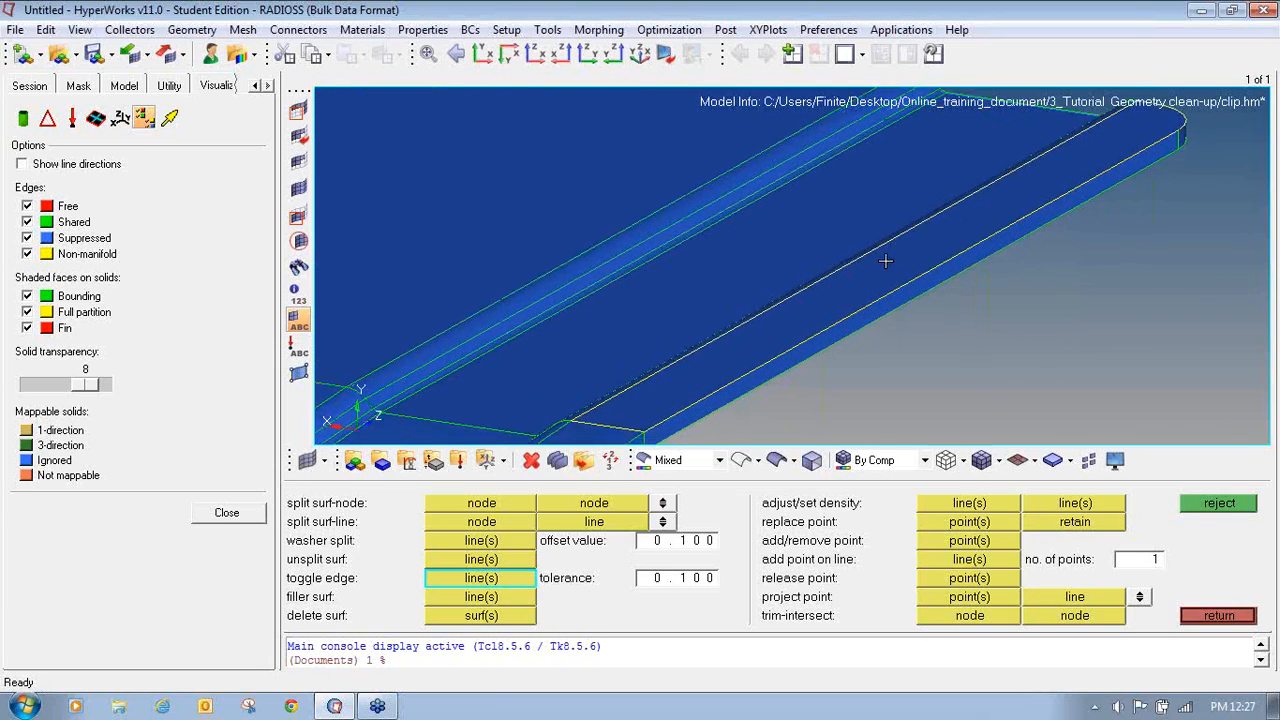
ctrl+scroll(886, 260, down, 2)
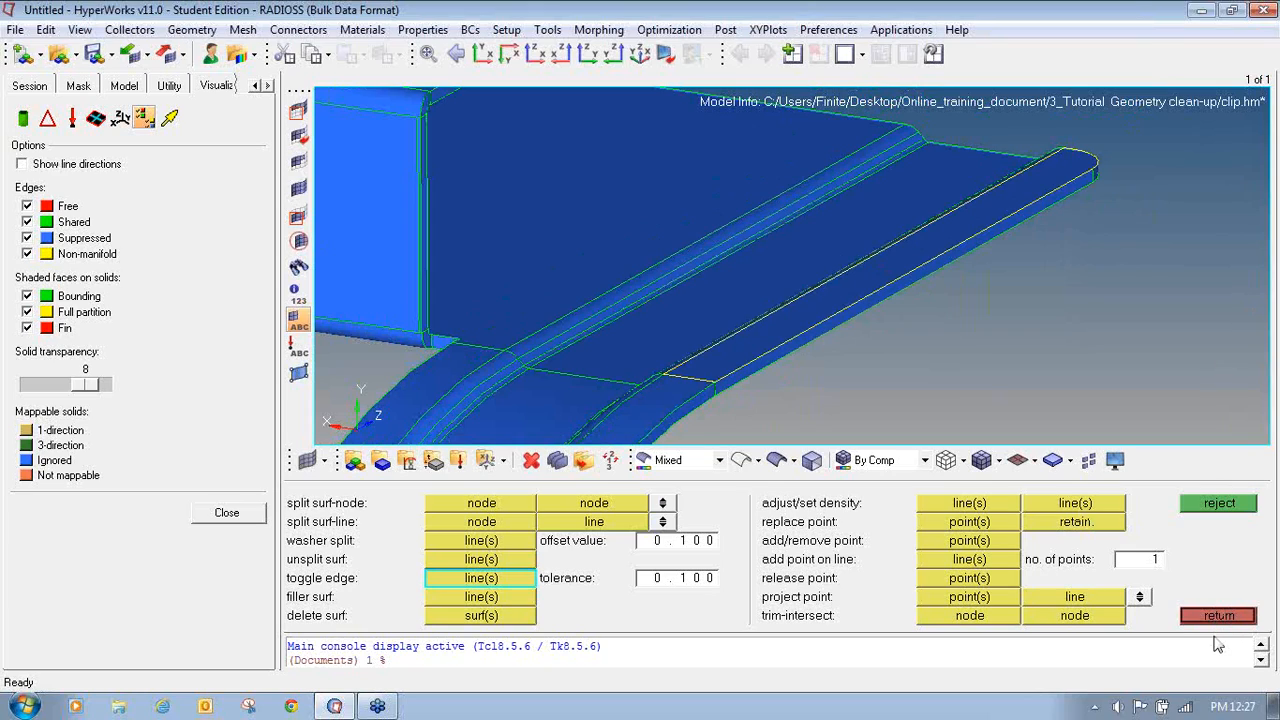
click(1219, 616)
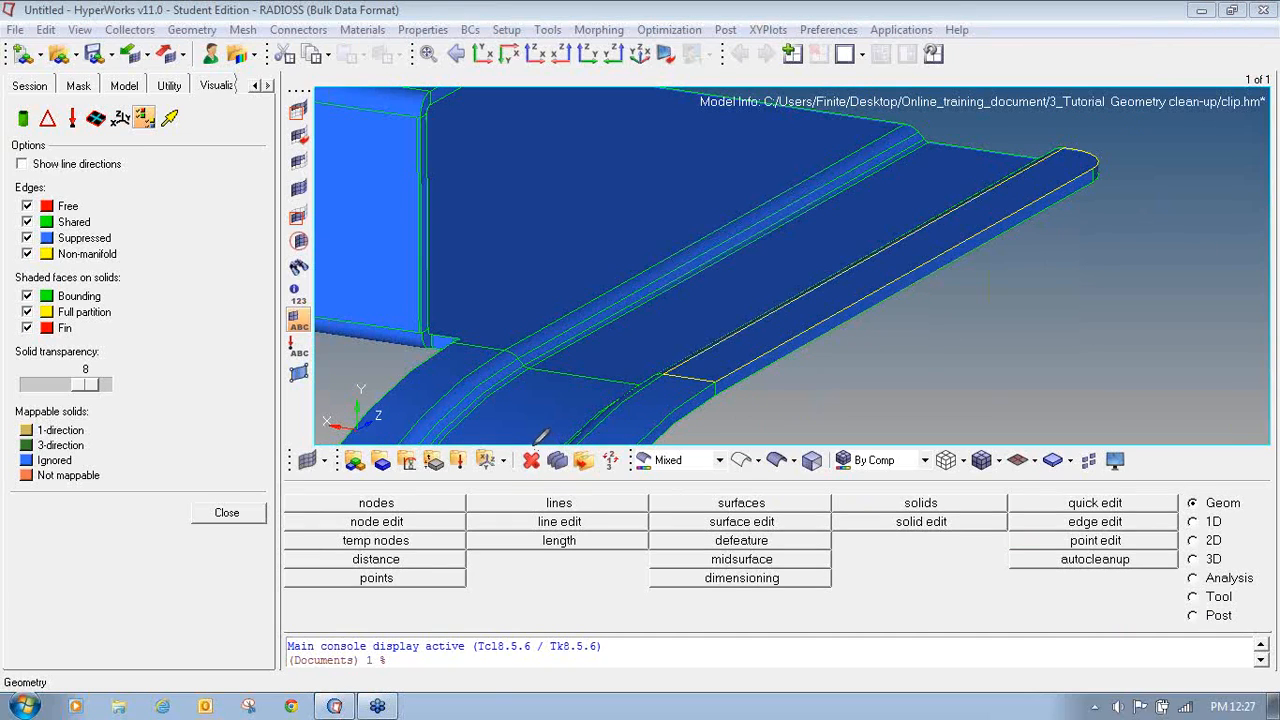
- Delete the duplicate surface lying on top of the flange's rounded lip
mouse_move(530, 447)
mouse_down()
mouse_move(510, 460)
mouse_move(530, 478)
mouse_move(552, 462)
mouse_move(540, 440)
mouse_up()
click(531, 461)
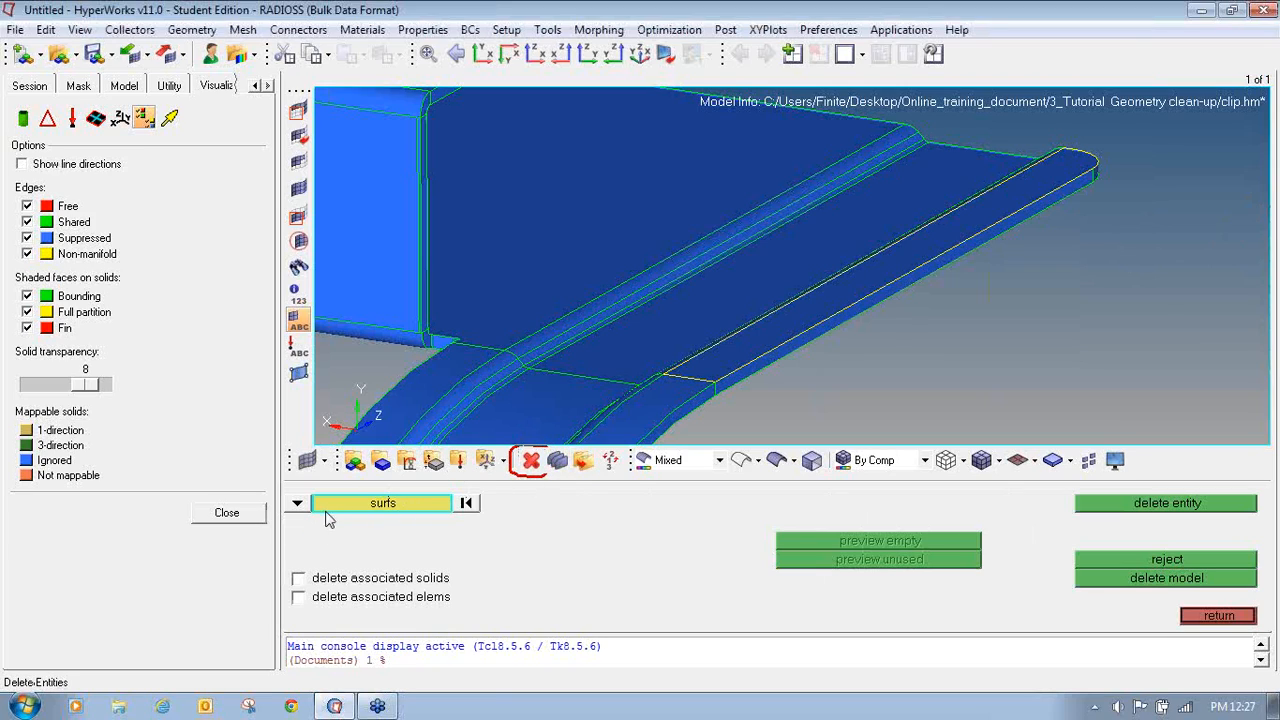
click(298, 504)
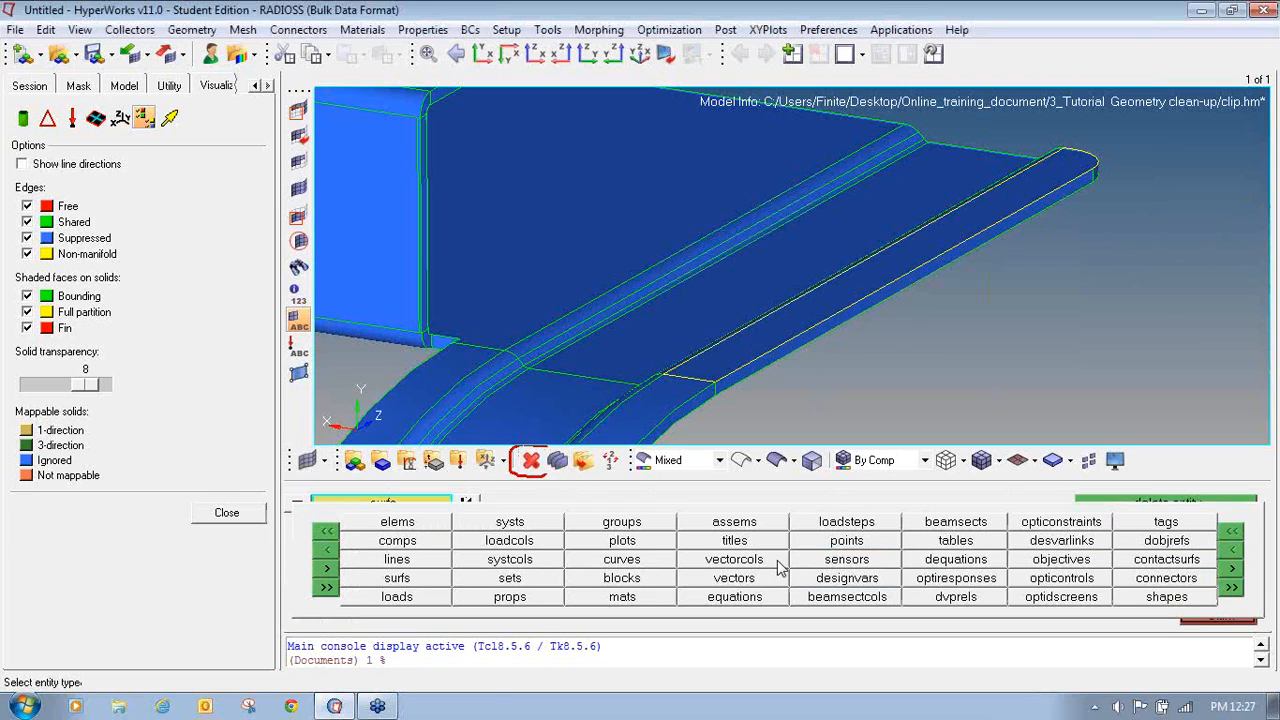
click(428, 580)
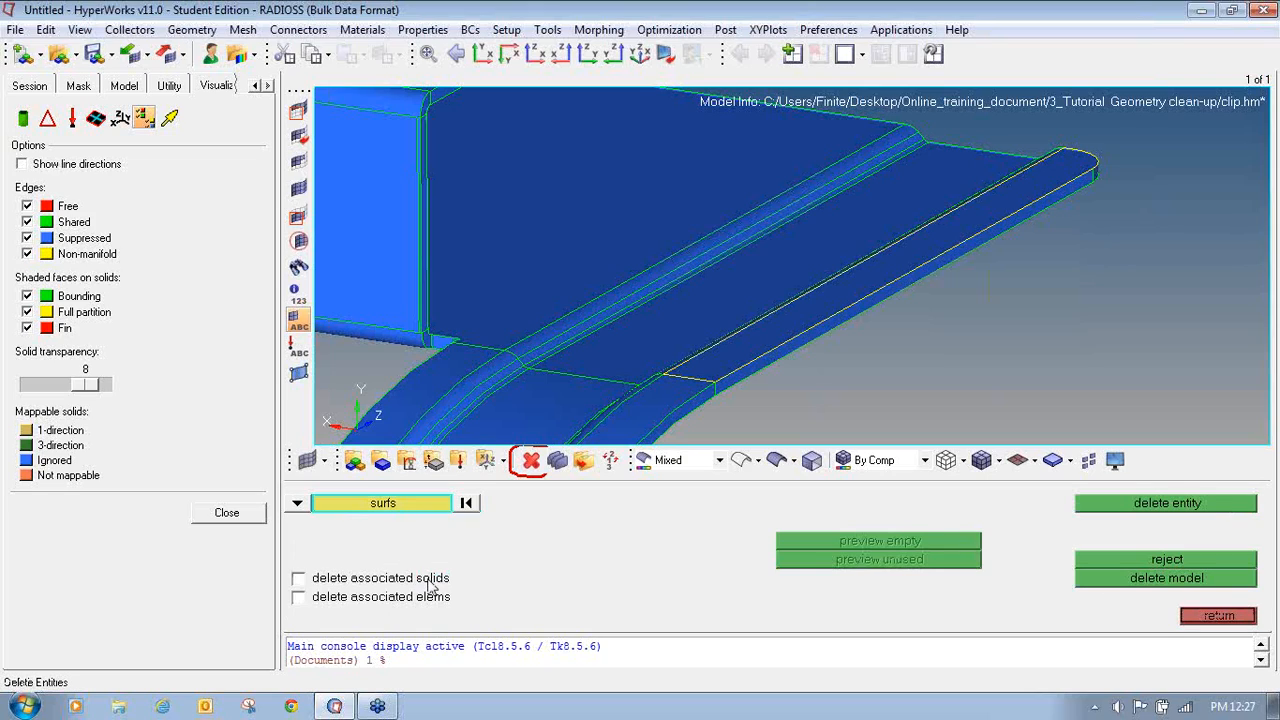
click(783, 313)
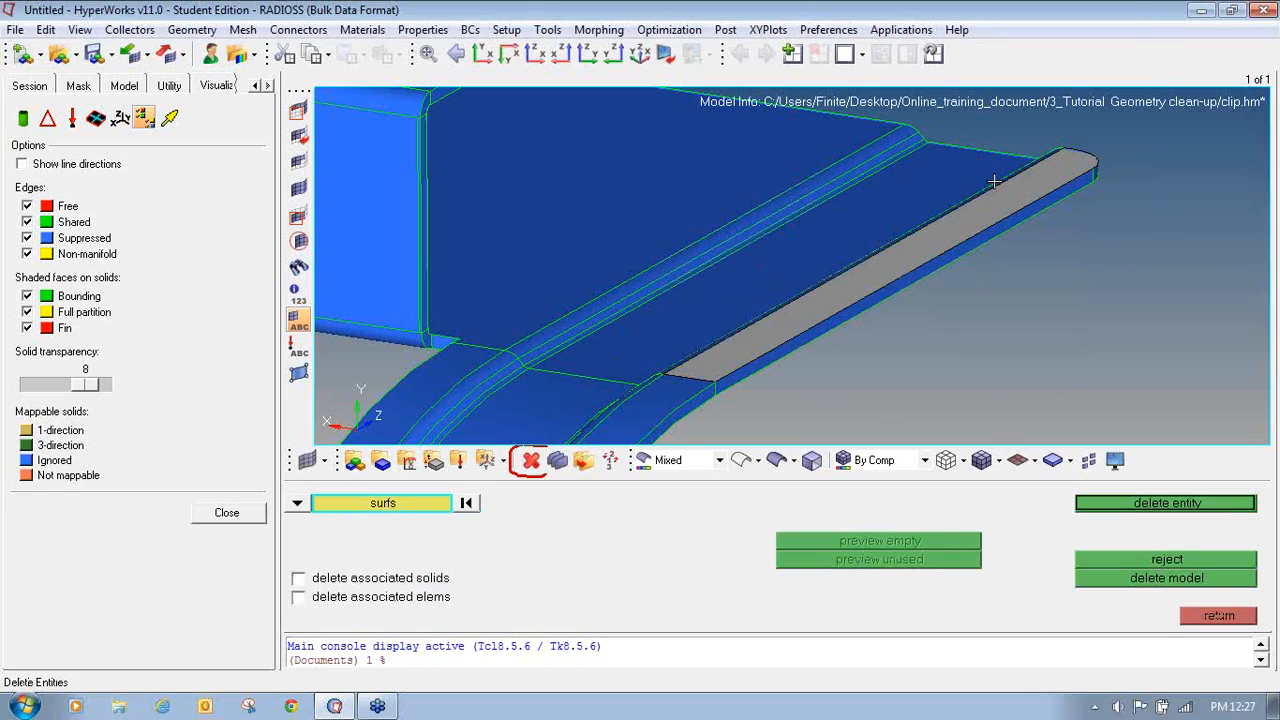
click(1150, 503)
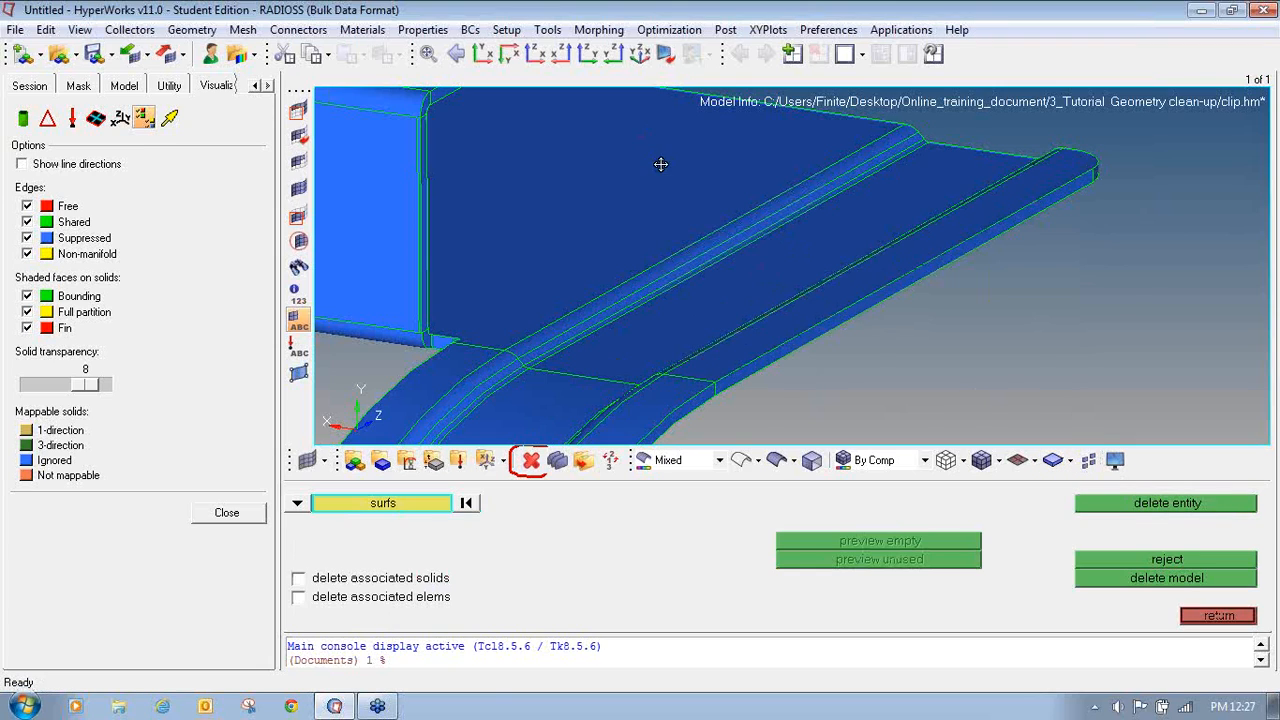
- Delete the duplicate surface along the flange's long narrow side face
ctrl+right_drag(661, 164, 729, 319)
ctrl+scroll(769, 155, up, 2)
ctrl+scroll(635, 226, up, 1)
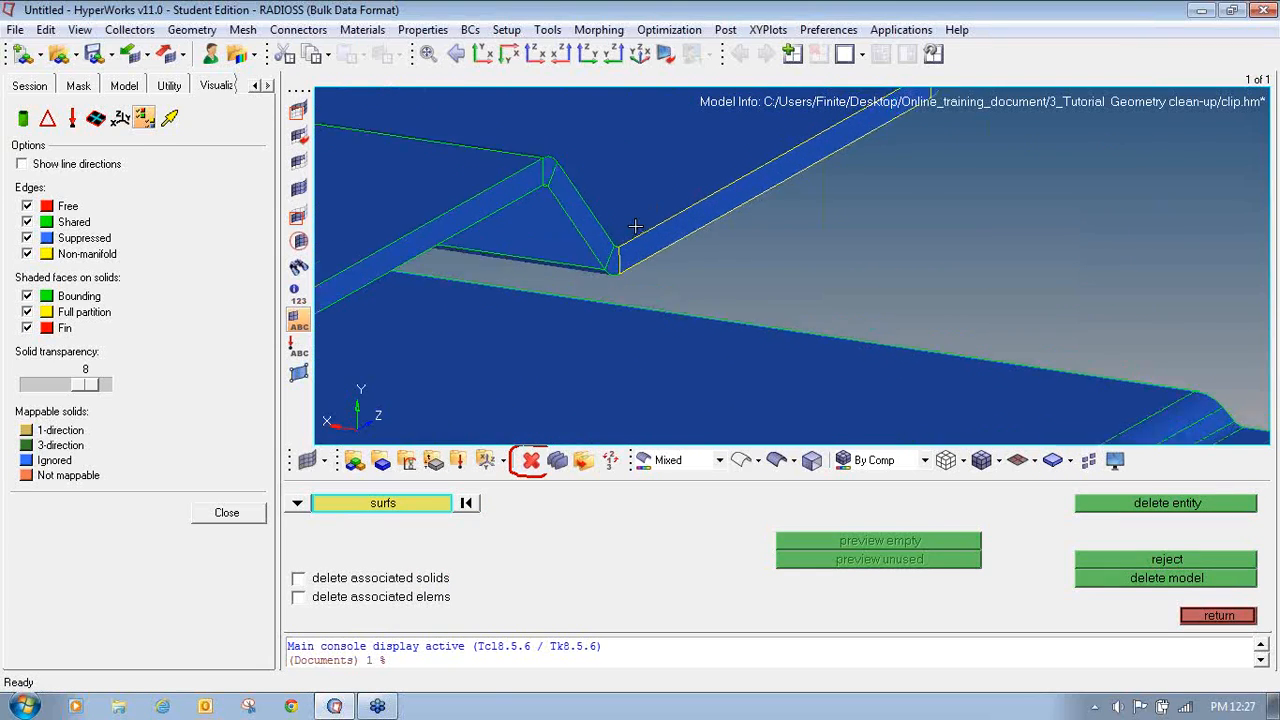
ctrl+scroll(635, 226, up, 2)
ctrl+right_drag(635, 226, 553, 374)
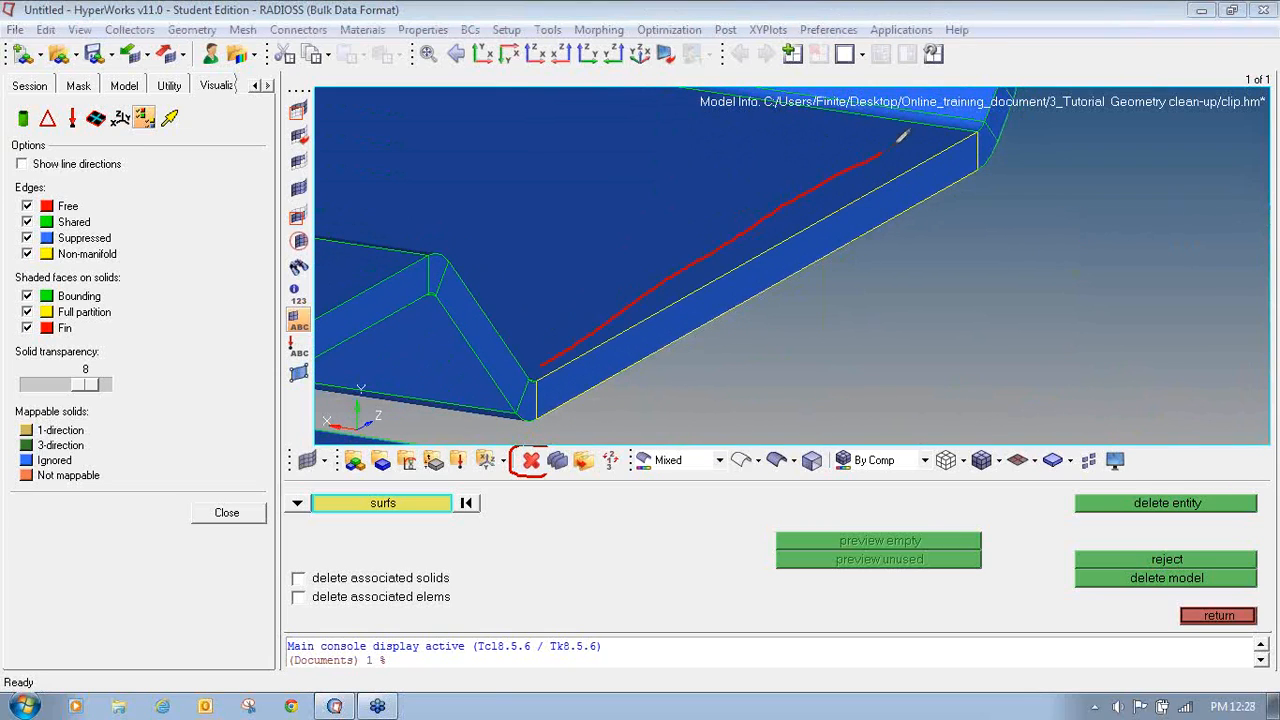
mouse_move(897, 140)
mouse_down()
mouse_move(1006, 150)
mouse_move(845, 298)
mouse_move(575, 418)
mouse_move(530, 385)
mouse_up()
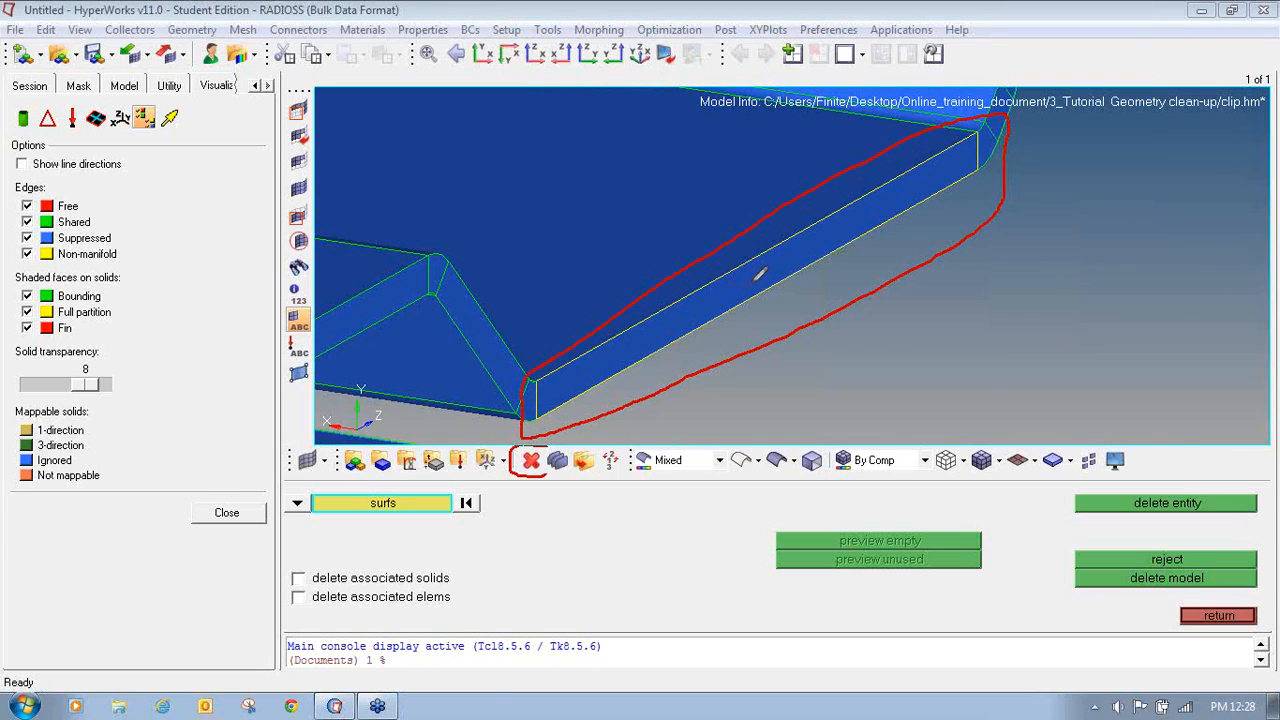
key(Escape)
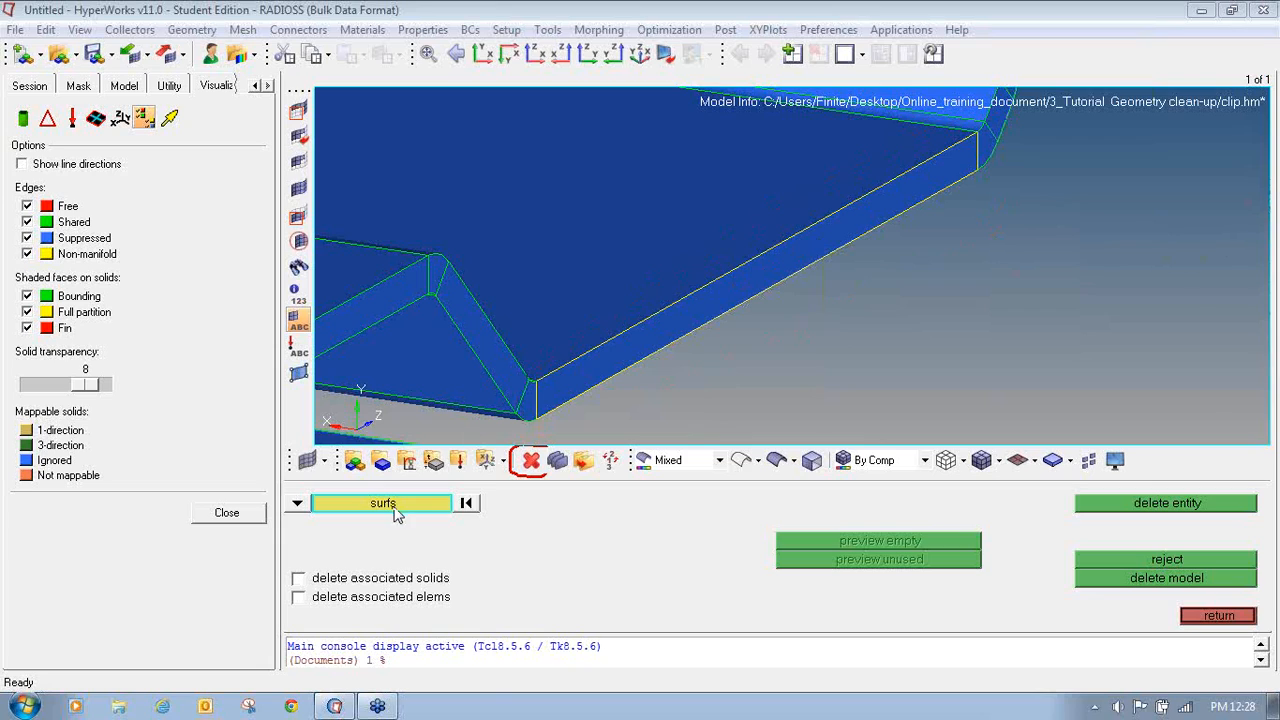
click(705, 306)
click(1237, 505)
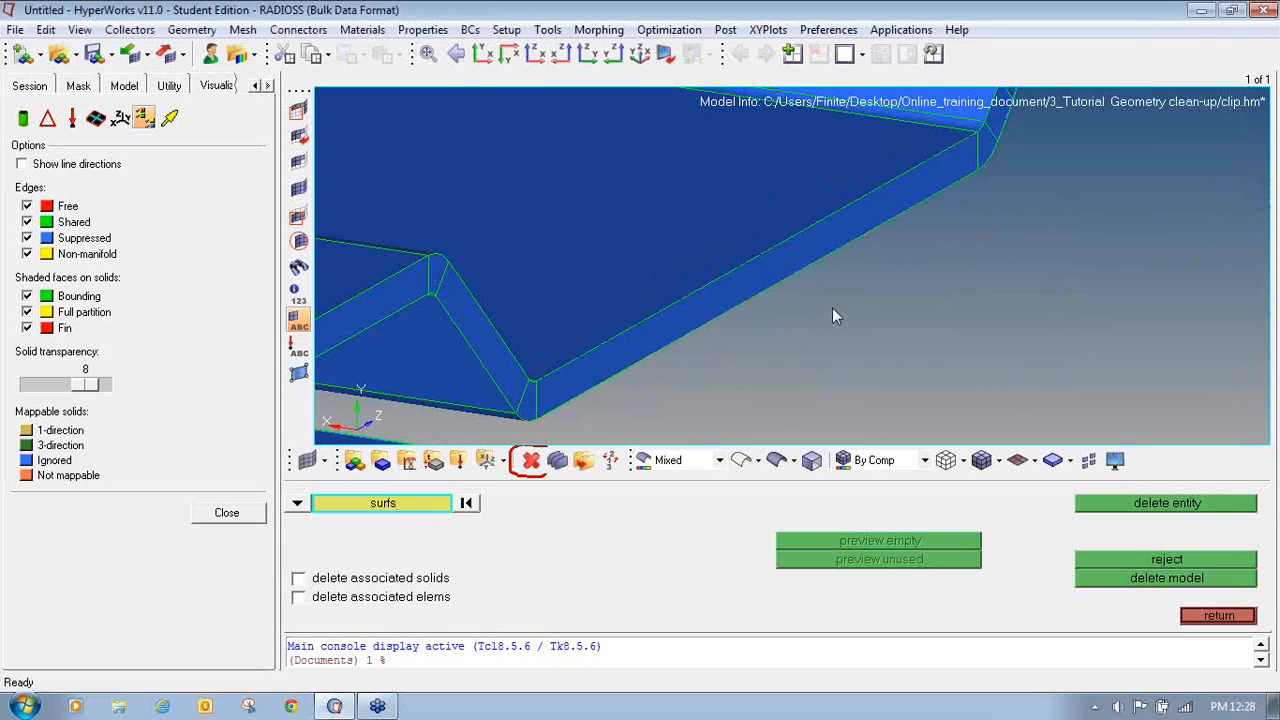
- Zoom out to the whole clip, switch it to wireframe display and fit it to the view
mouse_move(838, 316)
ctrl+mouse_down()
mouse_move(879, 316)
mouse_move(809, 253)
mouse_move(847, 316)
ctrl+mouse_up()
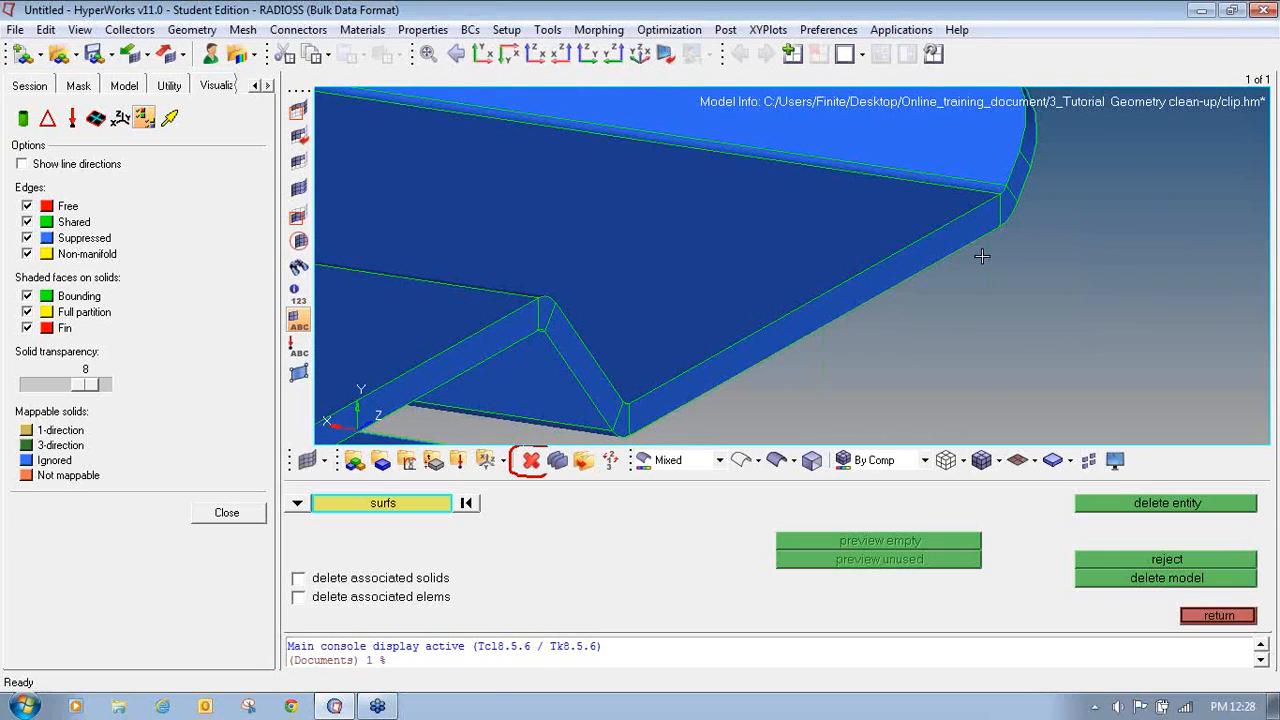
ctrl+drag(982, 257, 833, 192)
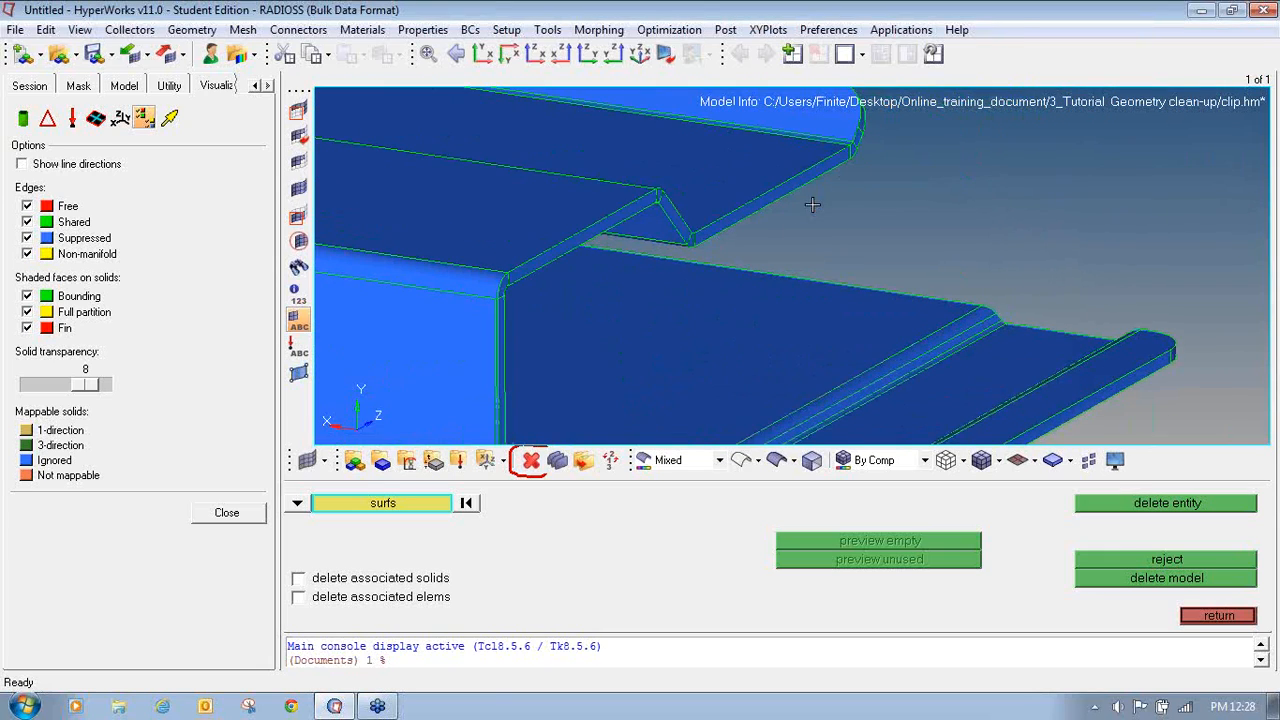
ctrl+right_drag(1026, 339, 985, 250)
ctrl+drag(959, 311, 796, 323)
scroll(832, 375, down, 5)
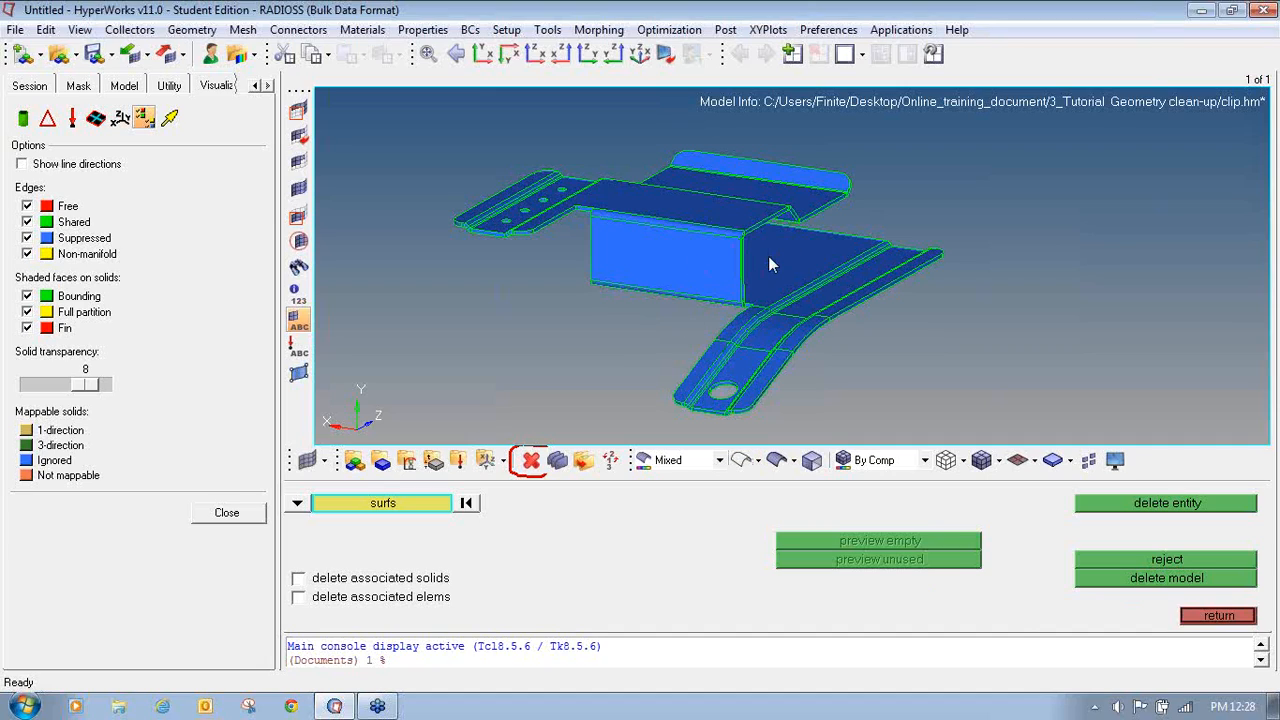
click(736, 463)
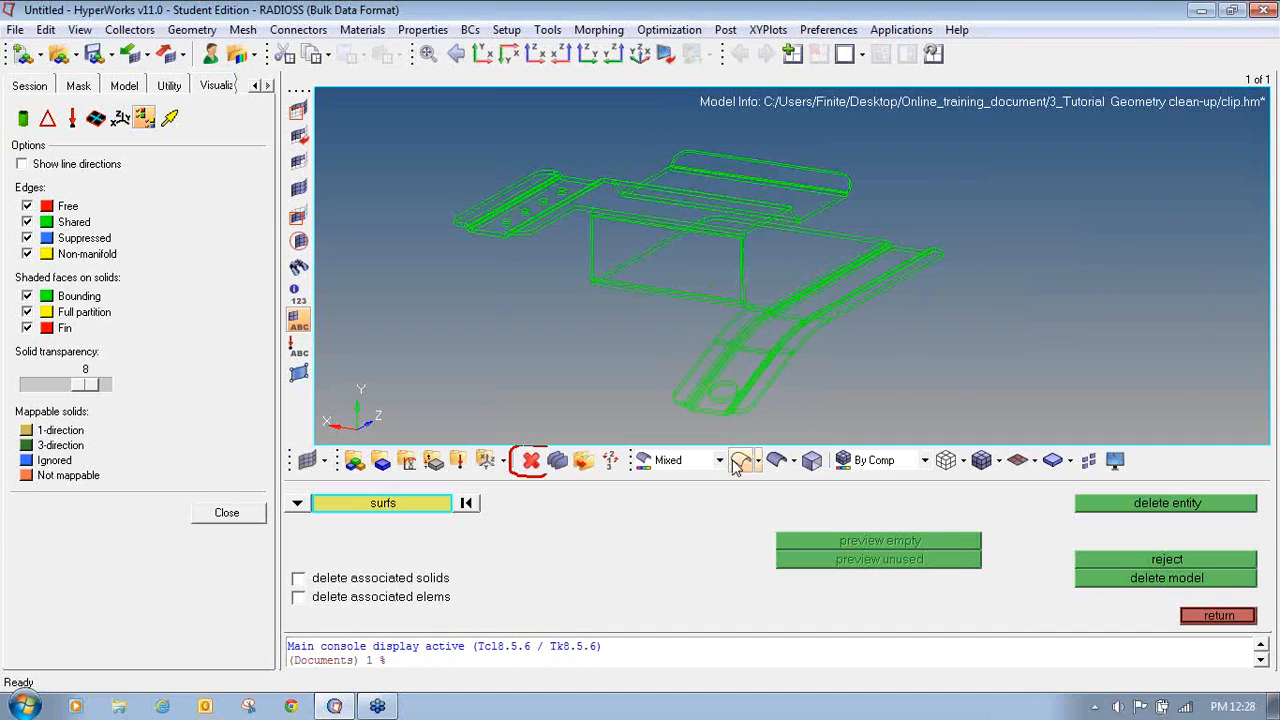
key(f)
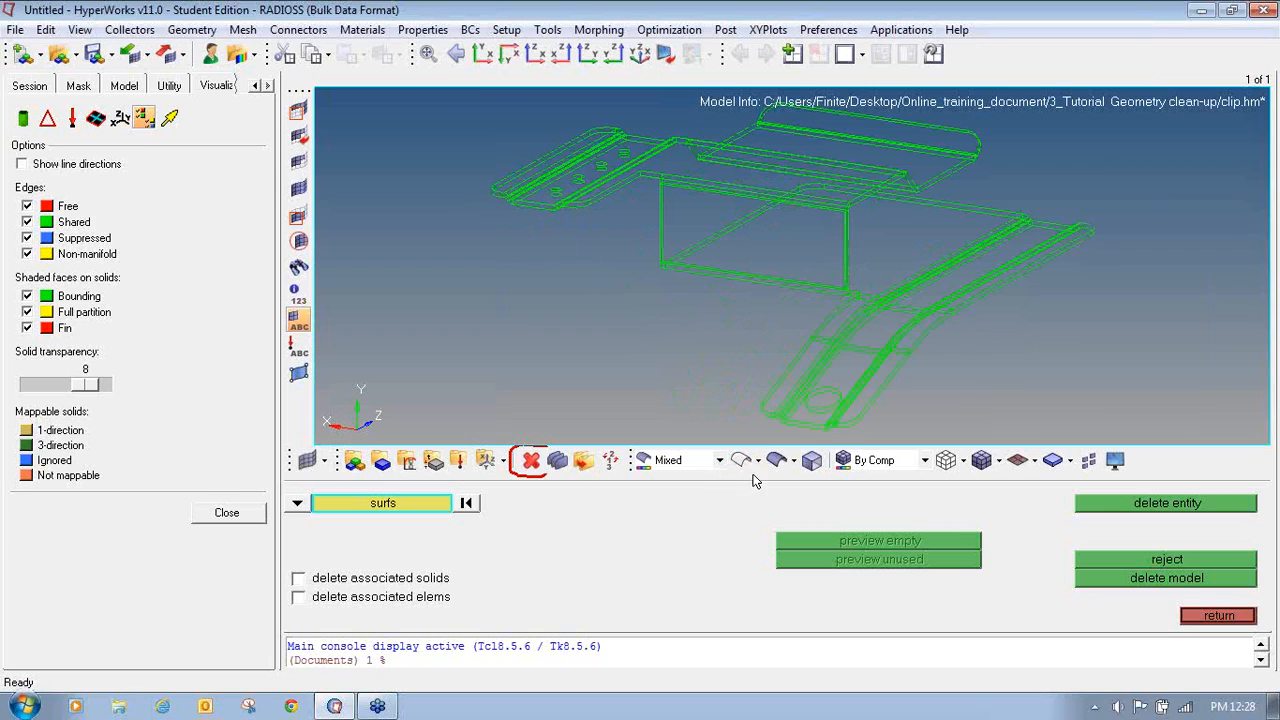
- Hide shared and suppressed edges to check the clip for any remaining free edges
click(1261, 204)
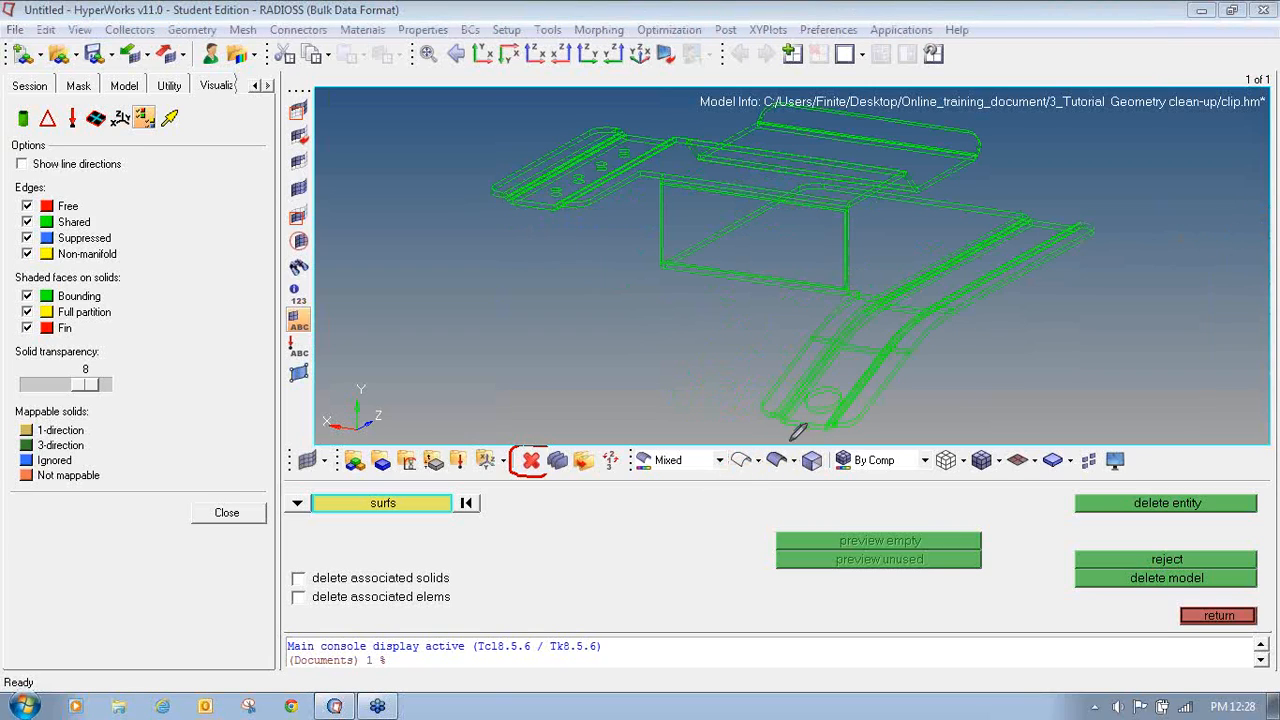
mouse_move(735, 447)
mouse_down()
mouse_move(731, 472)
mouse_move(757, 478)
mouse_move(766, 448)
mouse_move(735, 446)
mouse_up()
click(1263, 217)
click(27, 222)
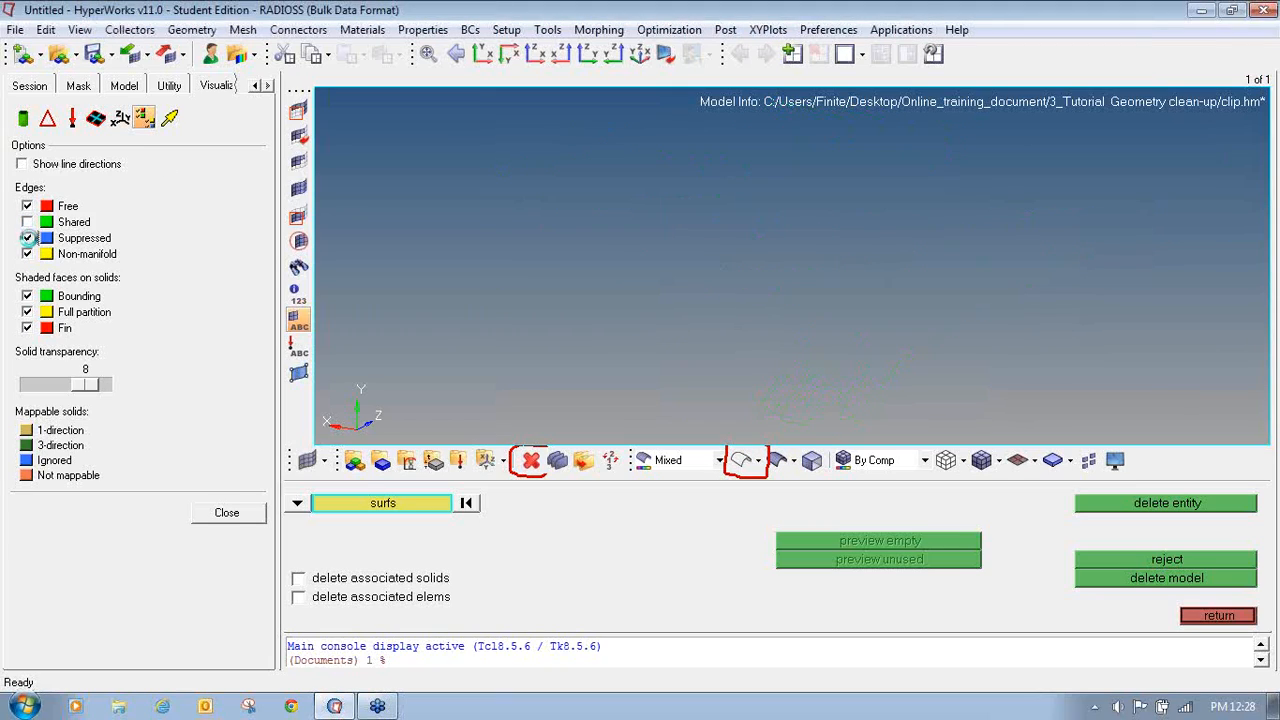
click(27, 238)
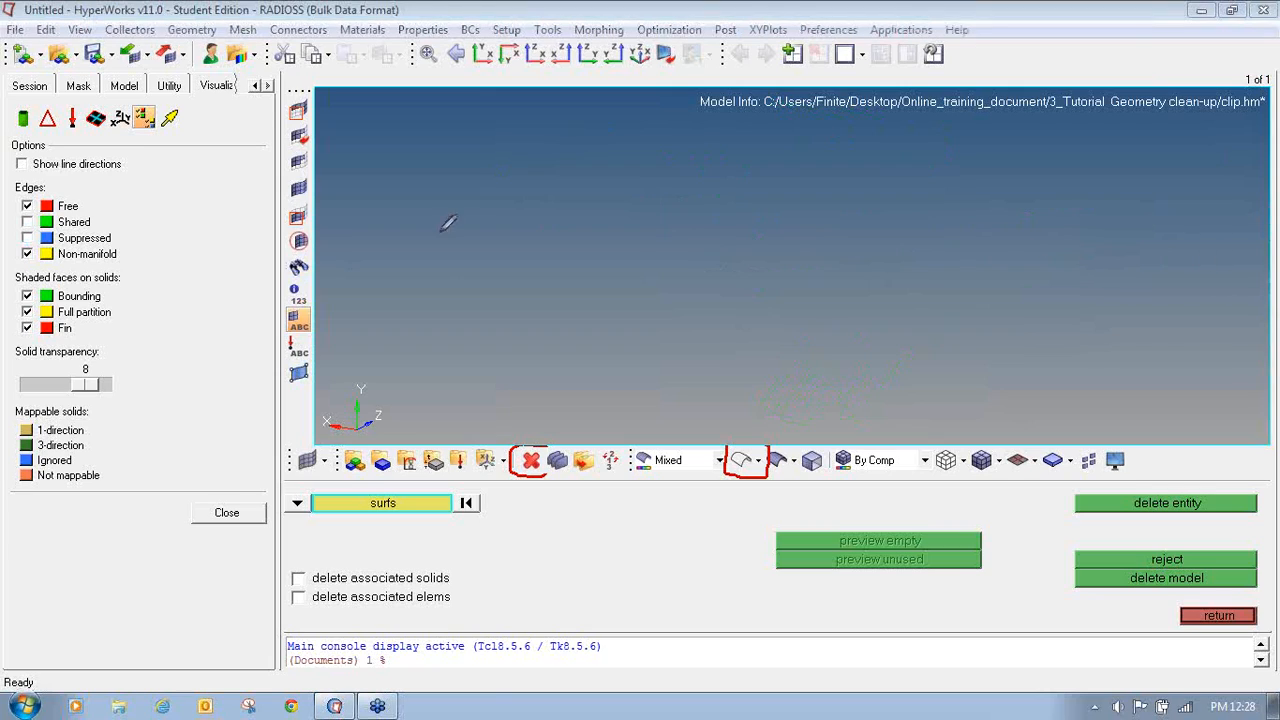
mouse_move(32, 204)
mouse_down()
mouse_move(15, 232)
mouse_move(122, 240)
mouse_move(80, 202)
mouse_move(104, 186)
mouse_up()
drag(124, 257, 148, 242)
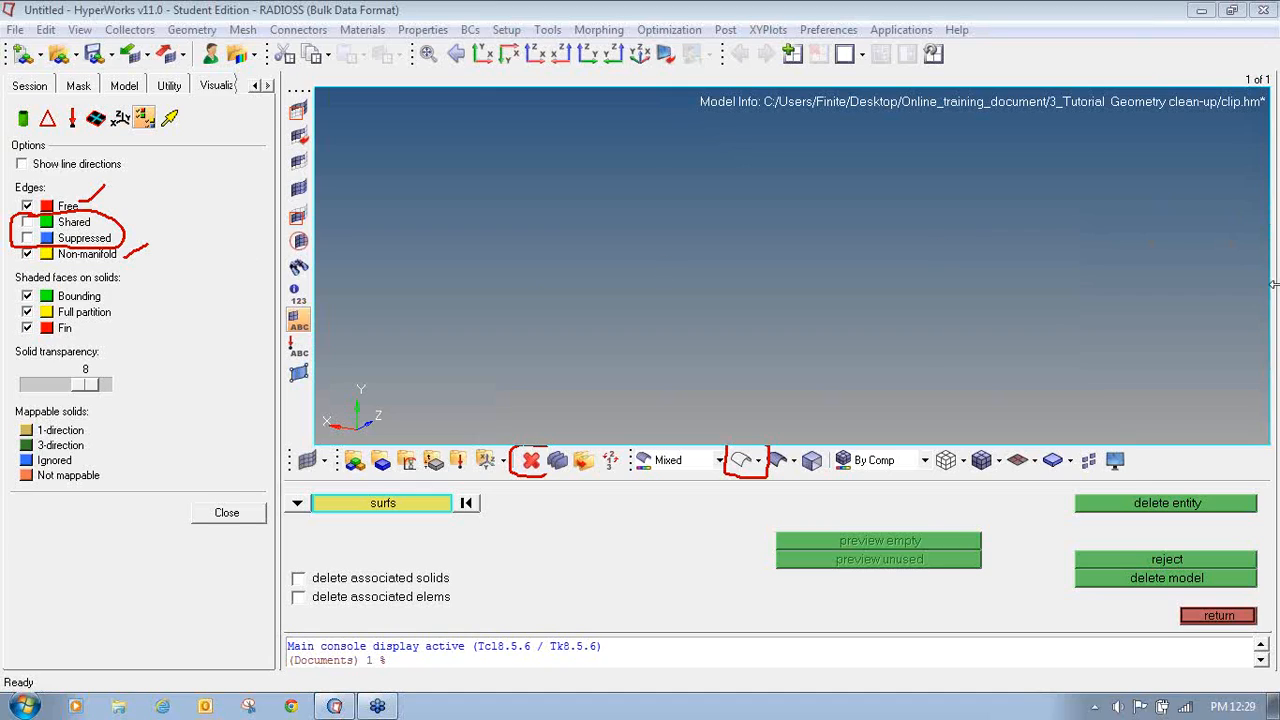
key(Escape)
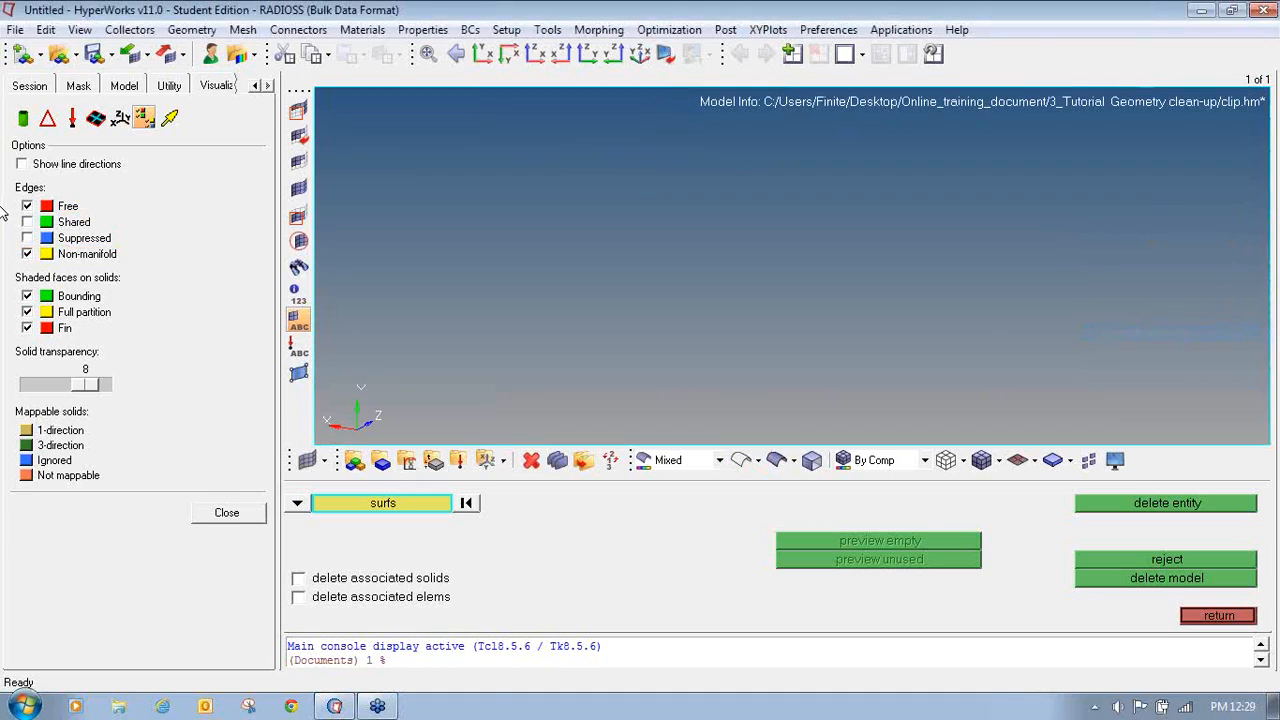
- Show shared and suppressed edges again, restore shaded display and close the delete panel
click(28, 222)
click(28, 238)
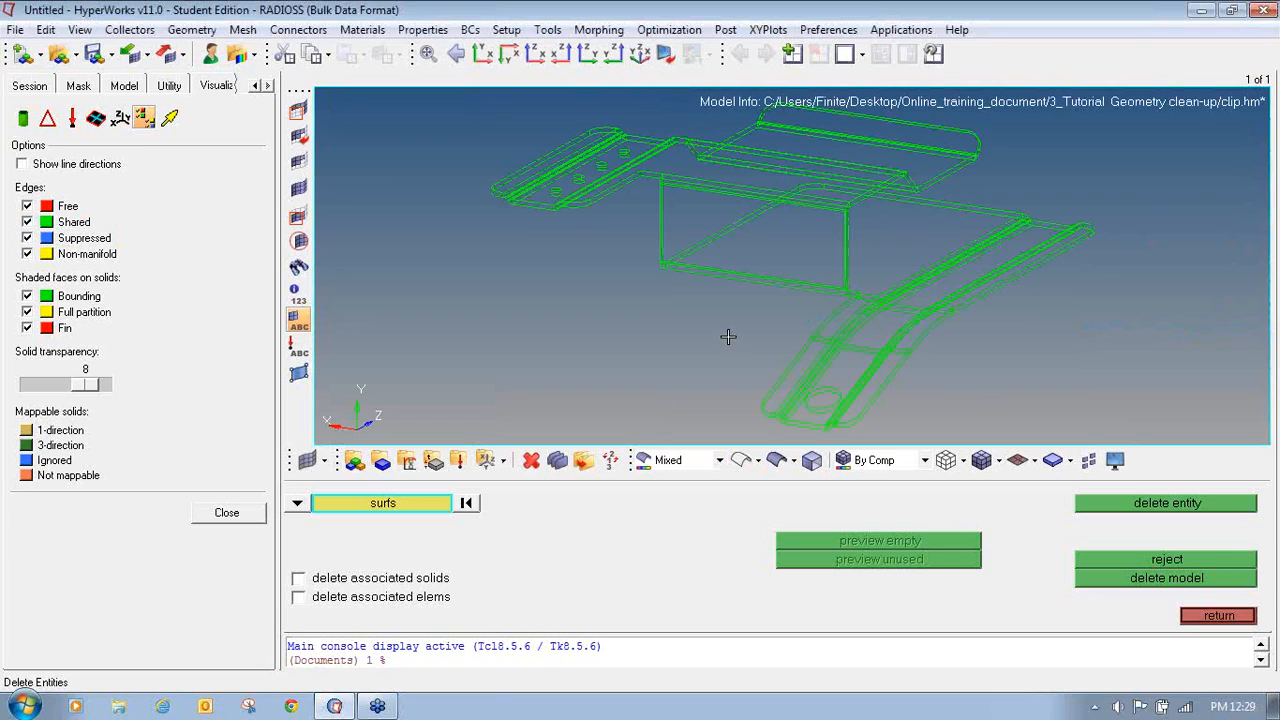
click(776, 460)
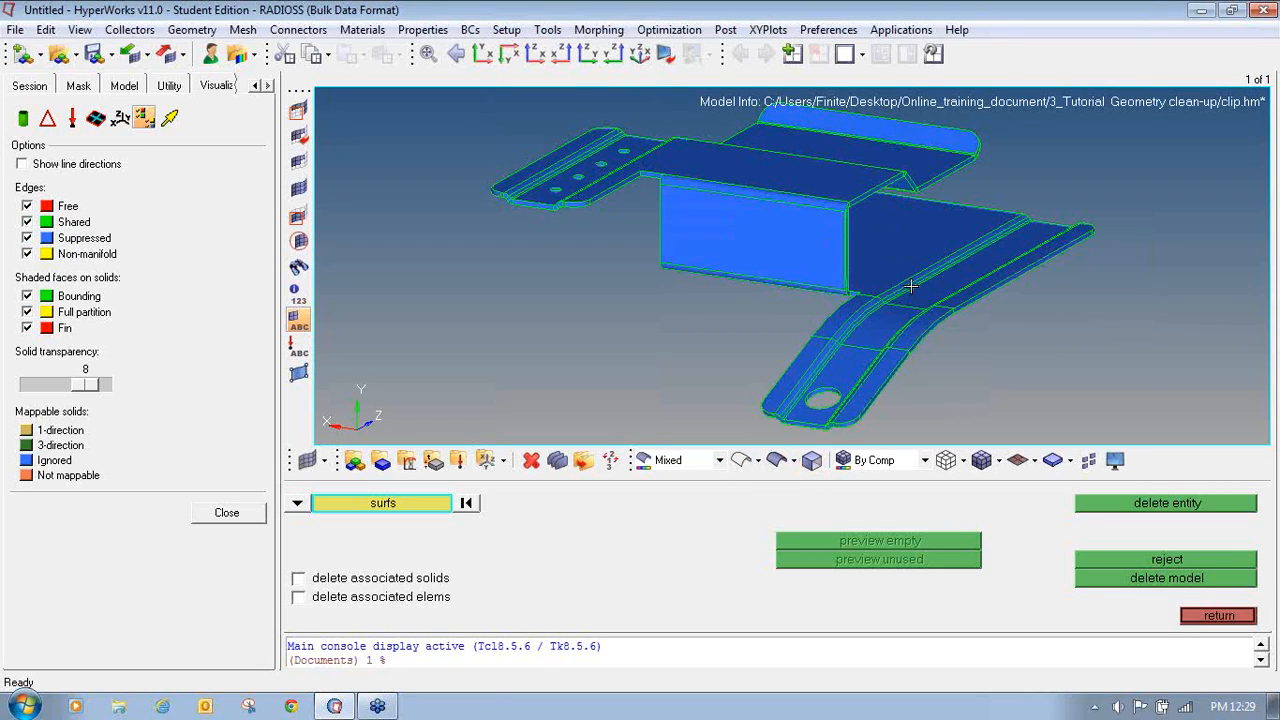
scroll(911, 286, up, 4)
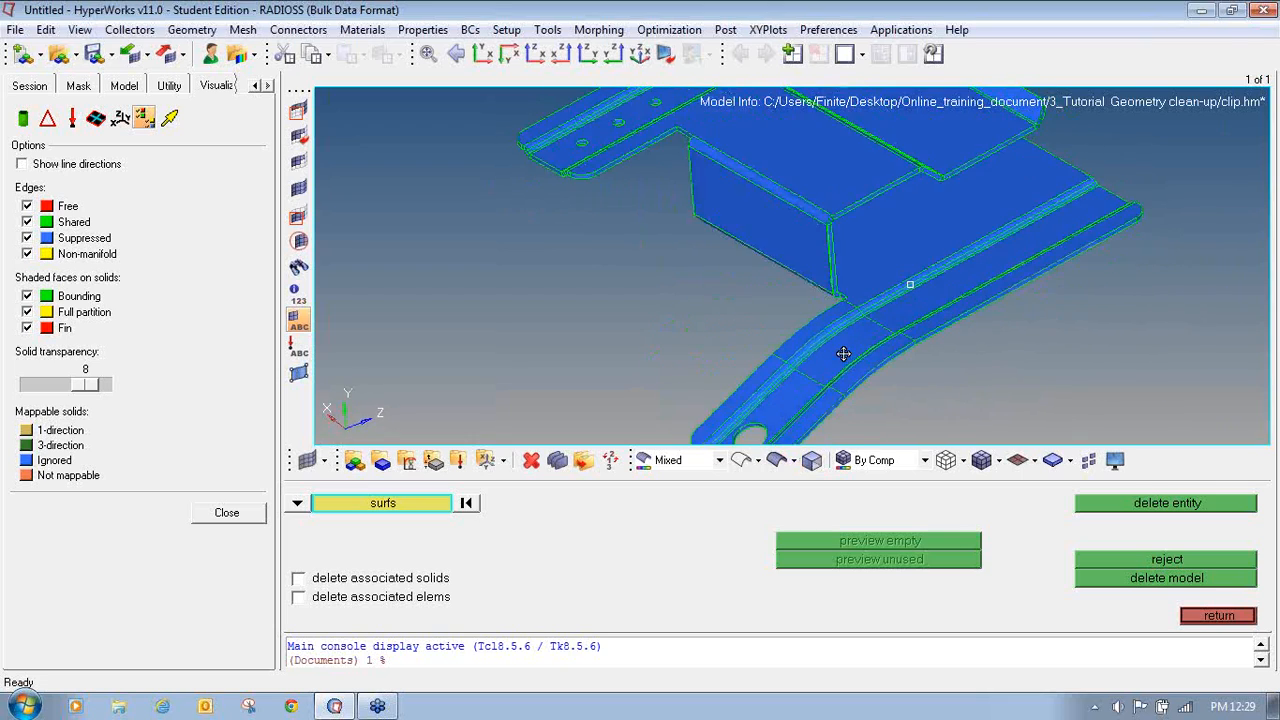
scroll(843, 354, down, 5)
scroll(752, 307, up, 2)
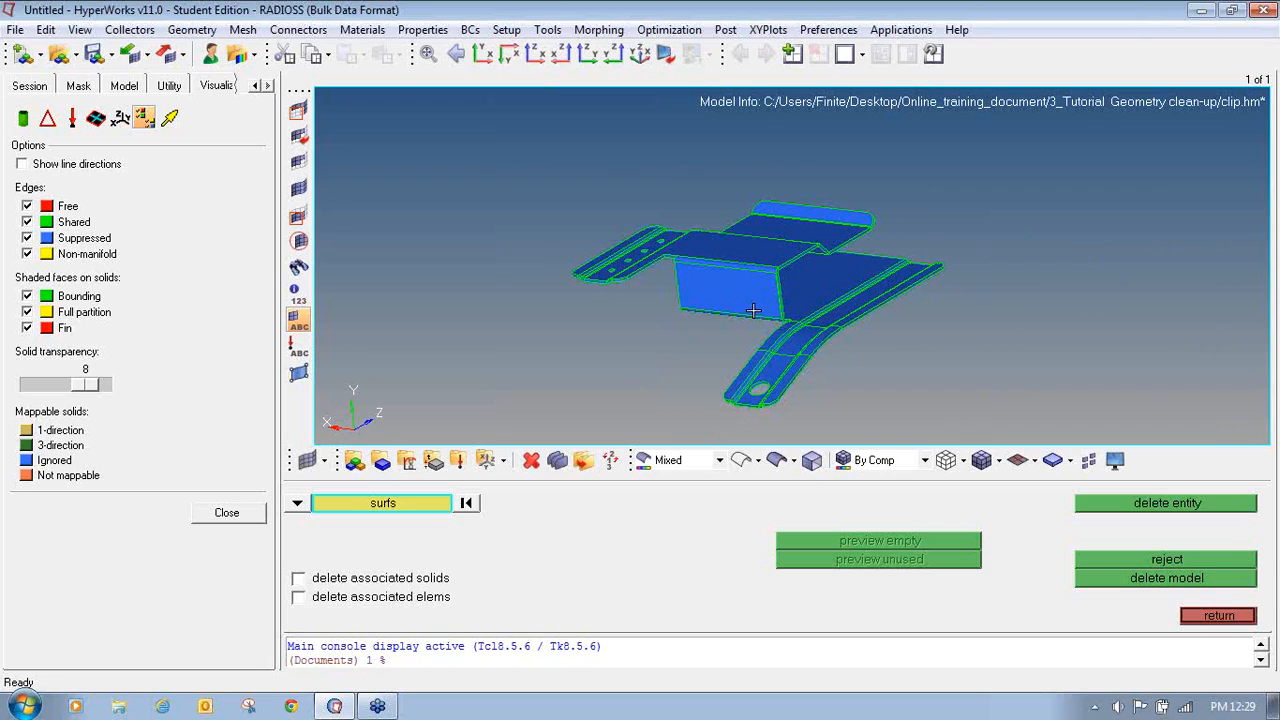
click(1249, 615)
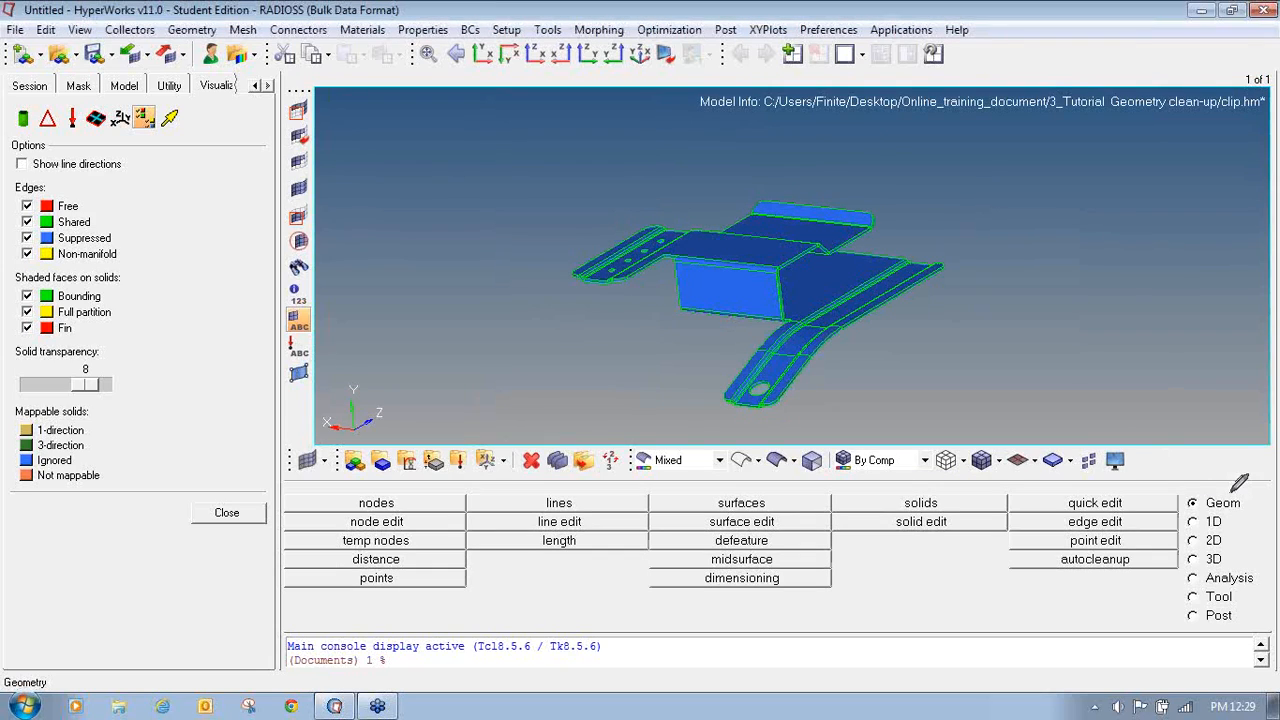
- Open the Midsurface tool and extract an auto midsurface from all surfaces of the clip
mouse_move(1233, 491)
mouse_down()
mouse_move(1186, 490)
mouse_move(1186, 511)
mouse_move(1236, 512)
mouse_move(1248, 488)
mouse_move(1208, 486)
mouse_up()
click(735, 550)
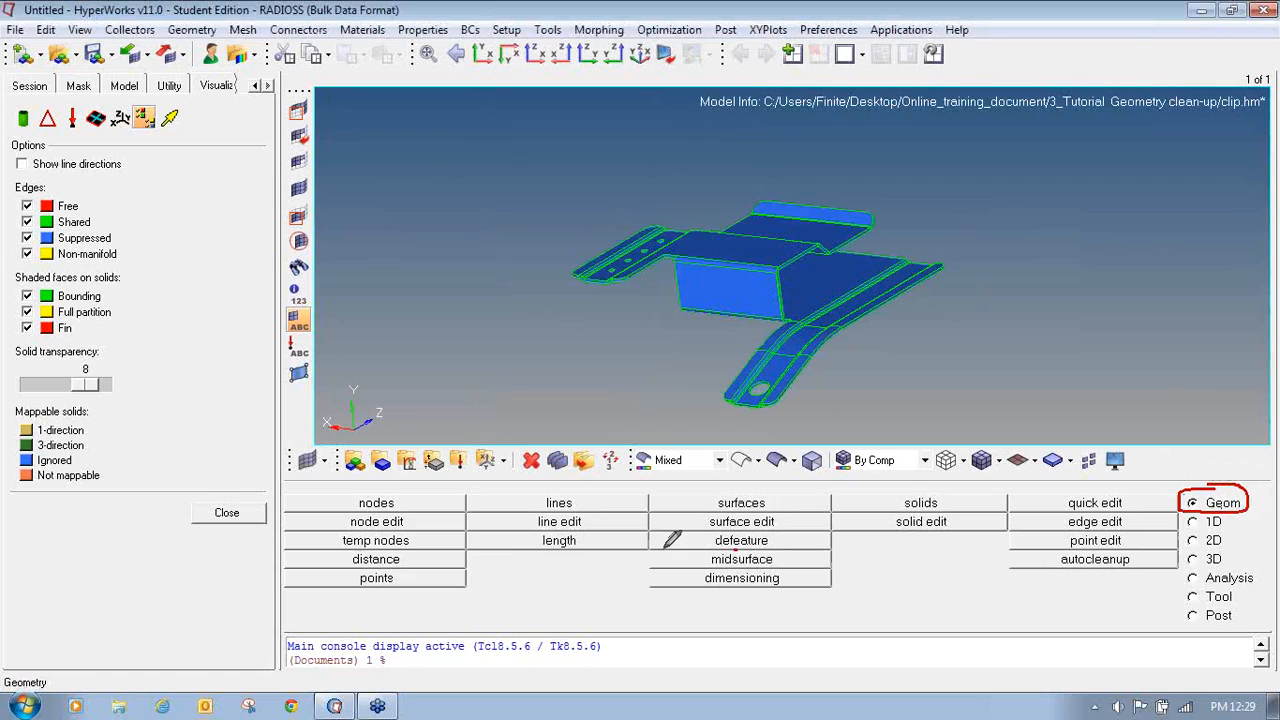
mouse_move(665, 547)
mouse_down()
mouse_move(648, 564)
mouse_move(829, 562)
mouse_move(812, 547)
mouse_move(722, 548)
mouse_up()
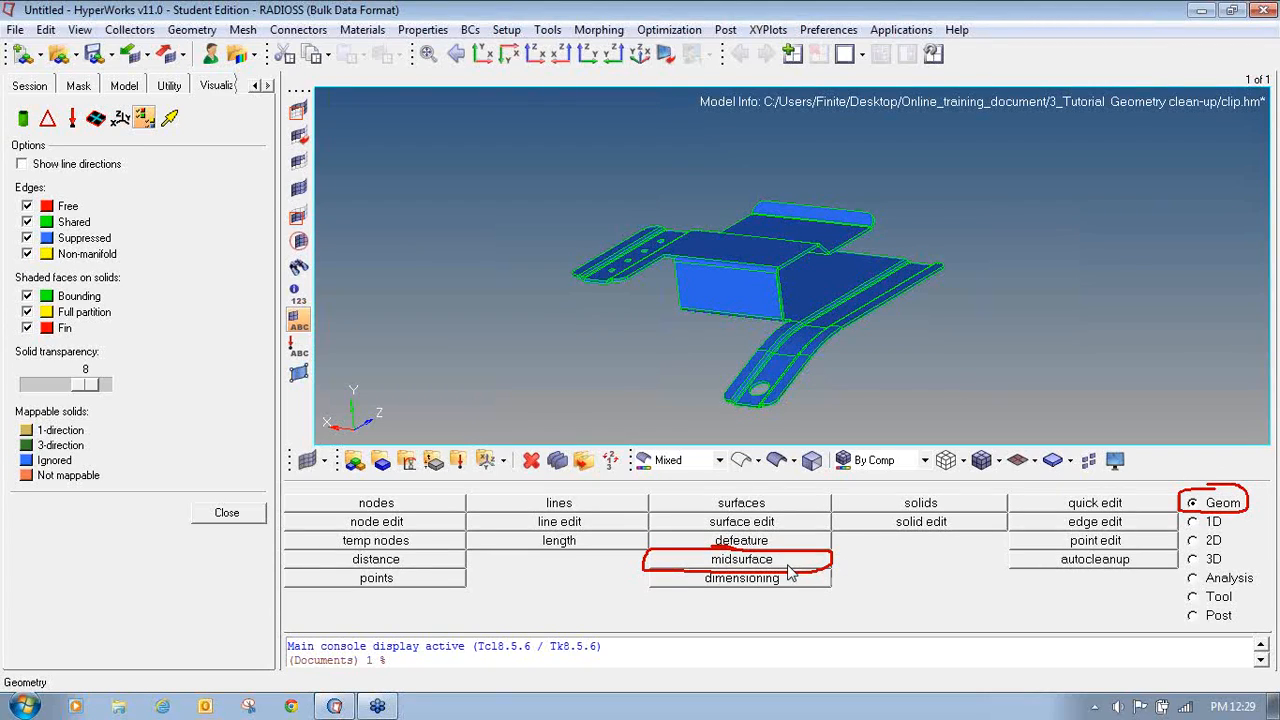
click(722, 562)
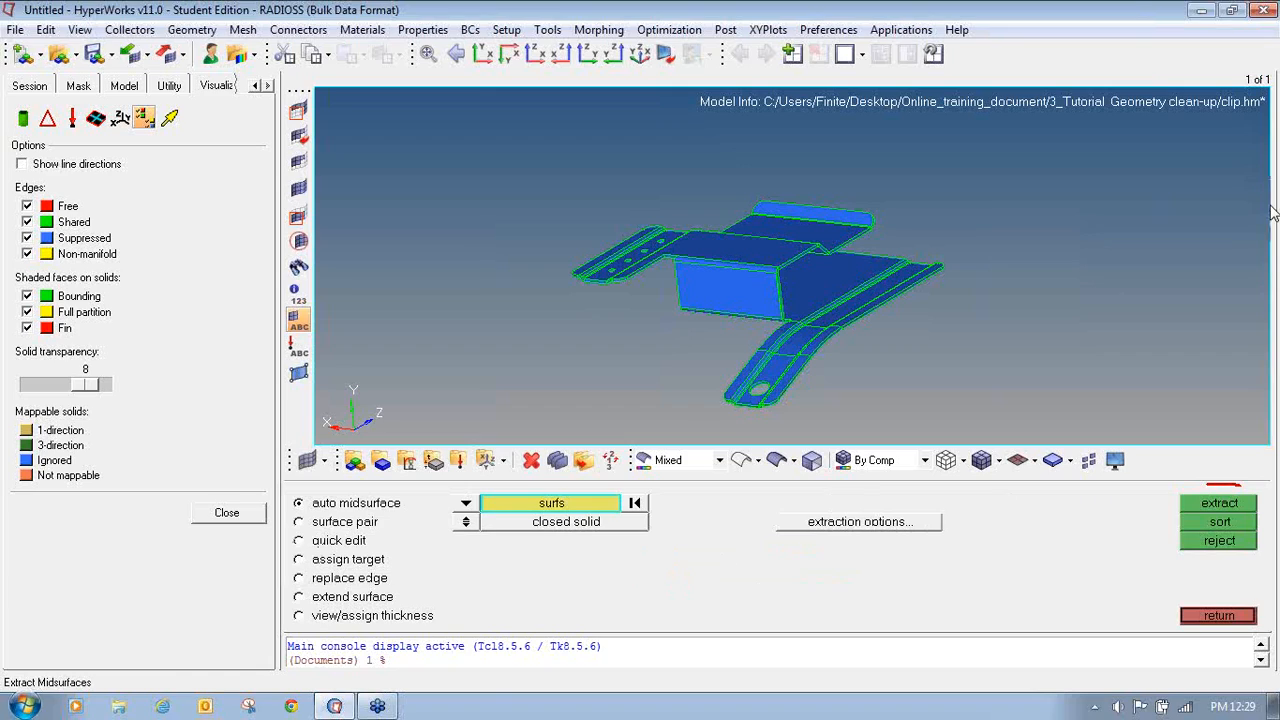
mouse_move(340, 490)
mouse_down()
mouse_move(298, 492)
mouse_move(292, 512)
mouse_move(423, 497)
mouse_move(336, 476)
mouse_move(300, 484)
mouse_up()
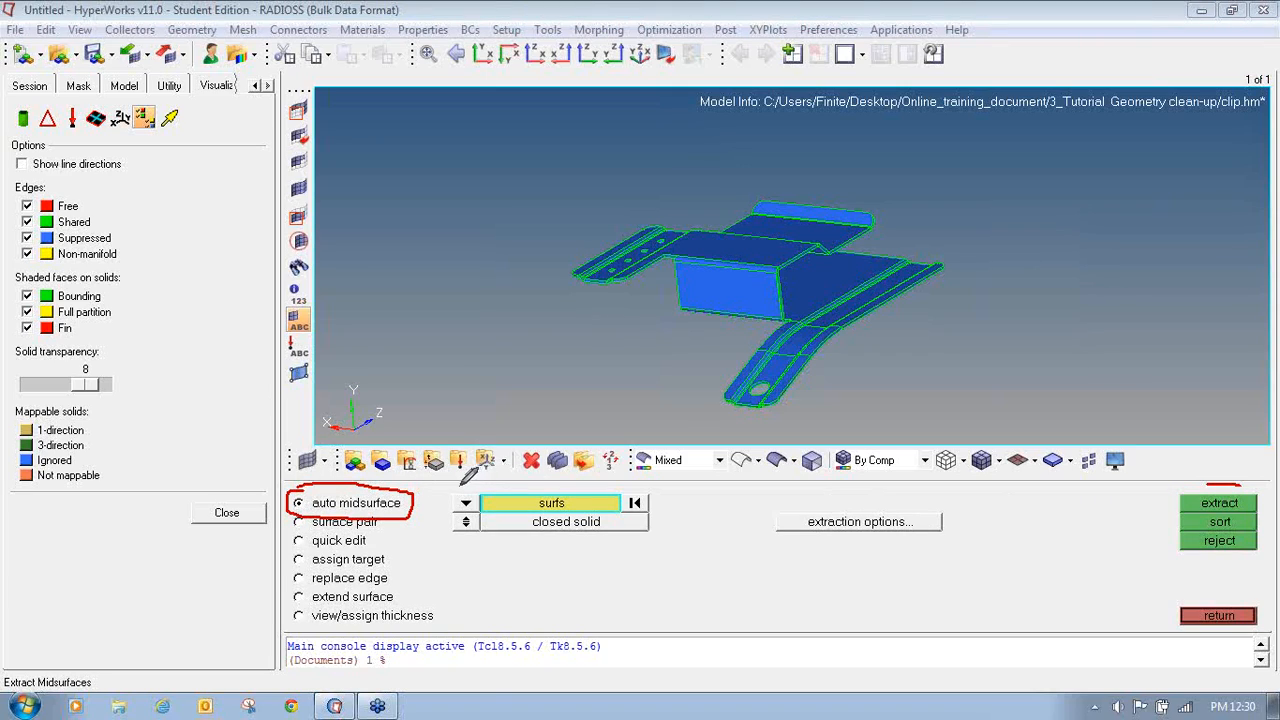
mouse_move(480, 487)
mouse_down()
mouse_move(492, 539)
mouse_move(650, 528)
mouse_move(663, 510)
mouse_move(478, 489)
mouse_up()
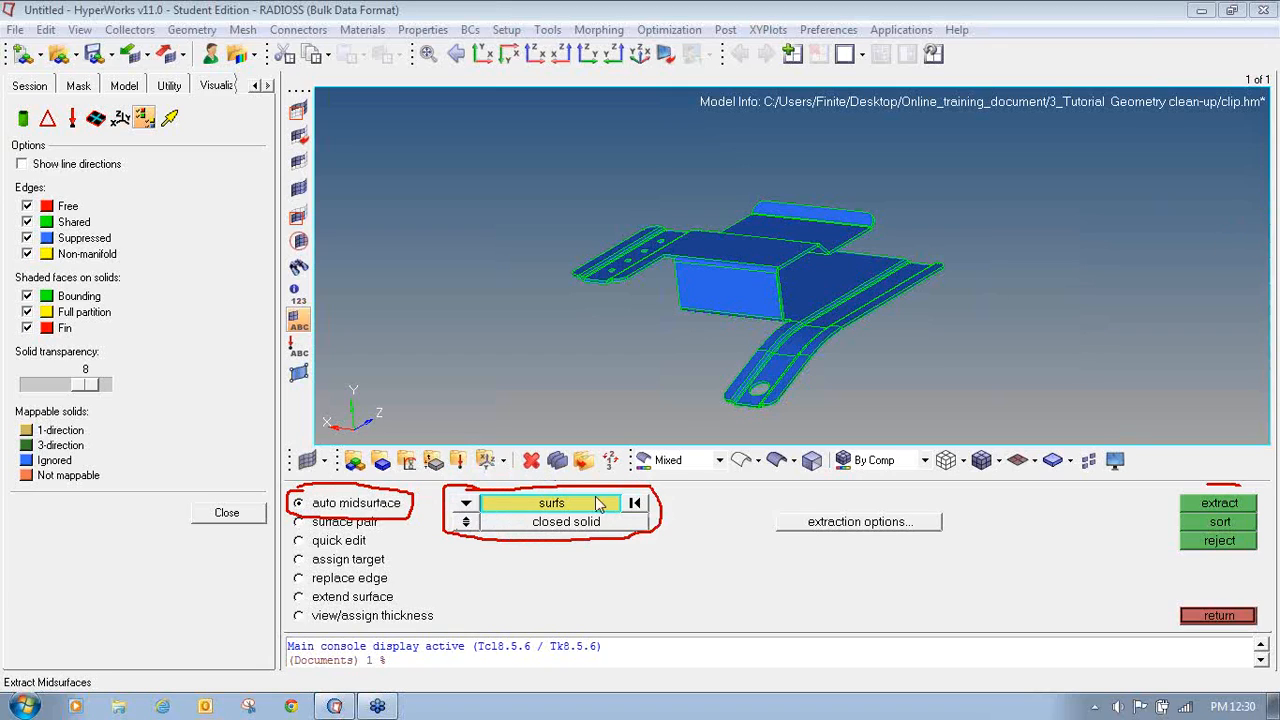
click(466, 503)
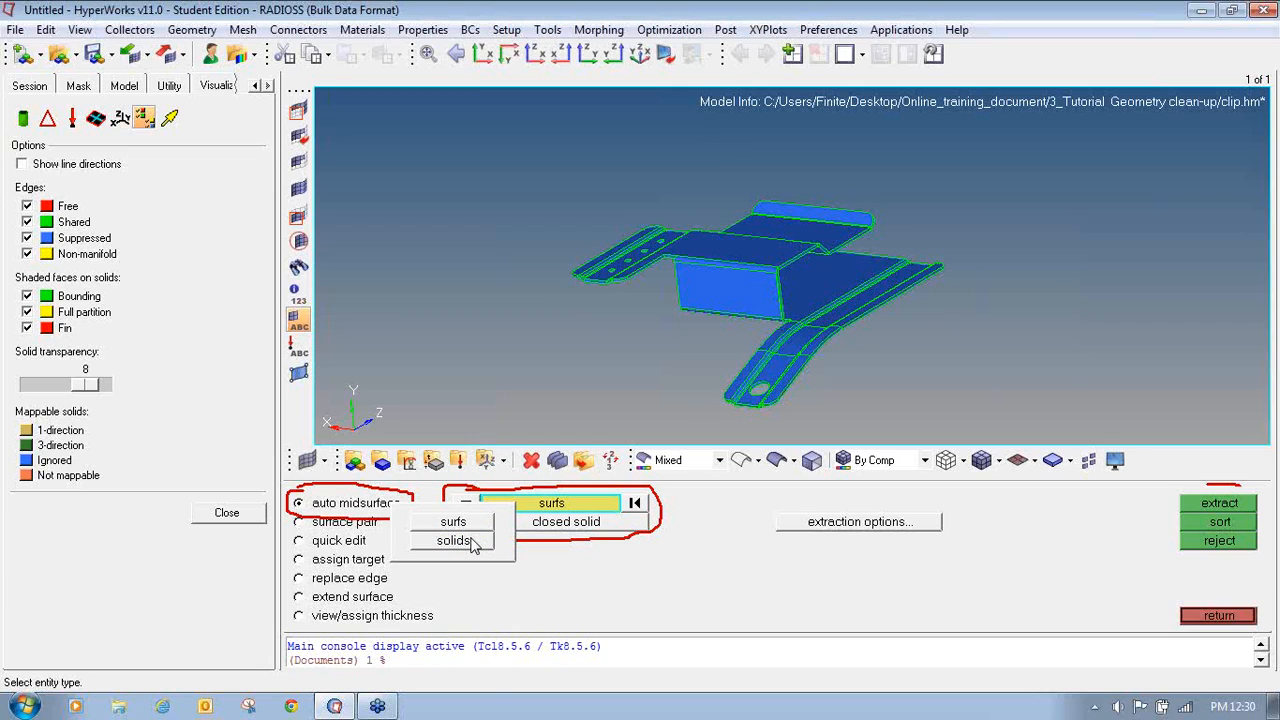
click(508, 527)
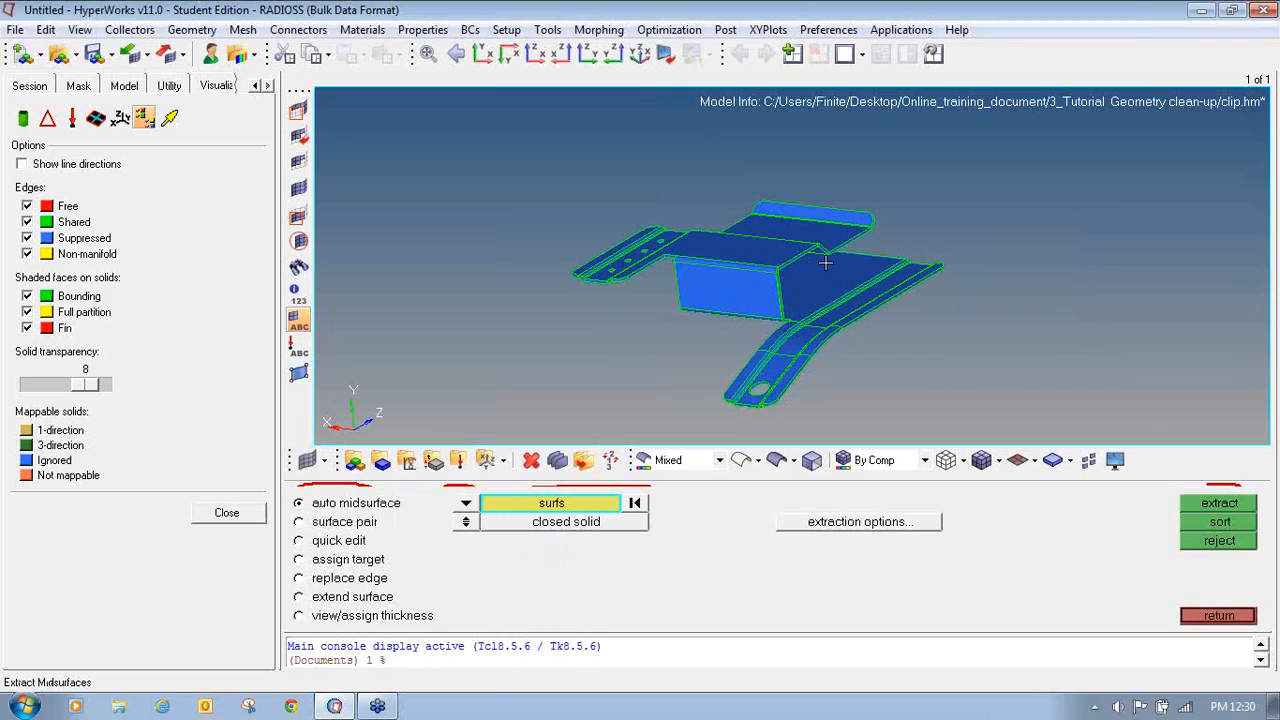
click(549, 506)
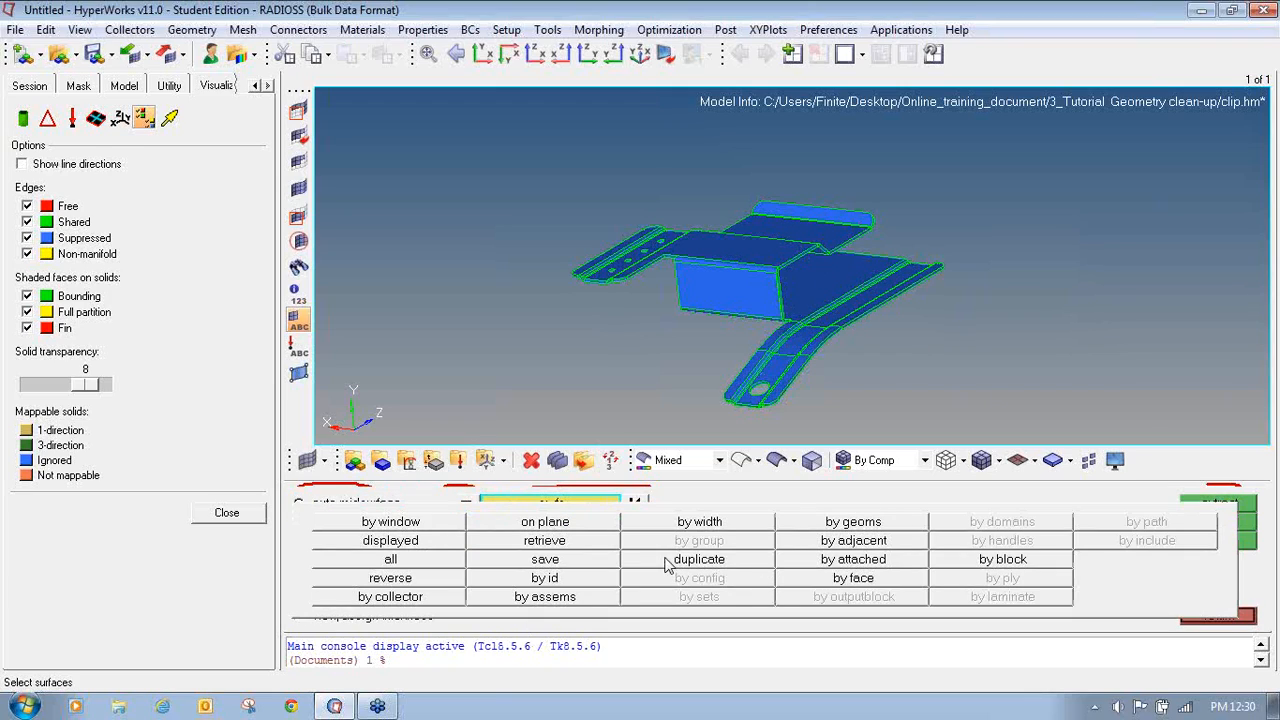
click(423, 560)
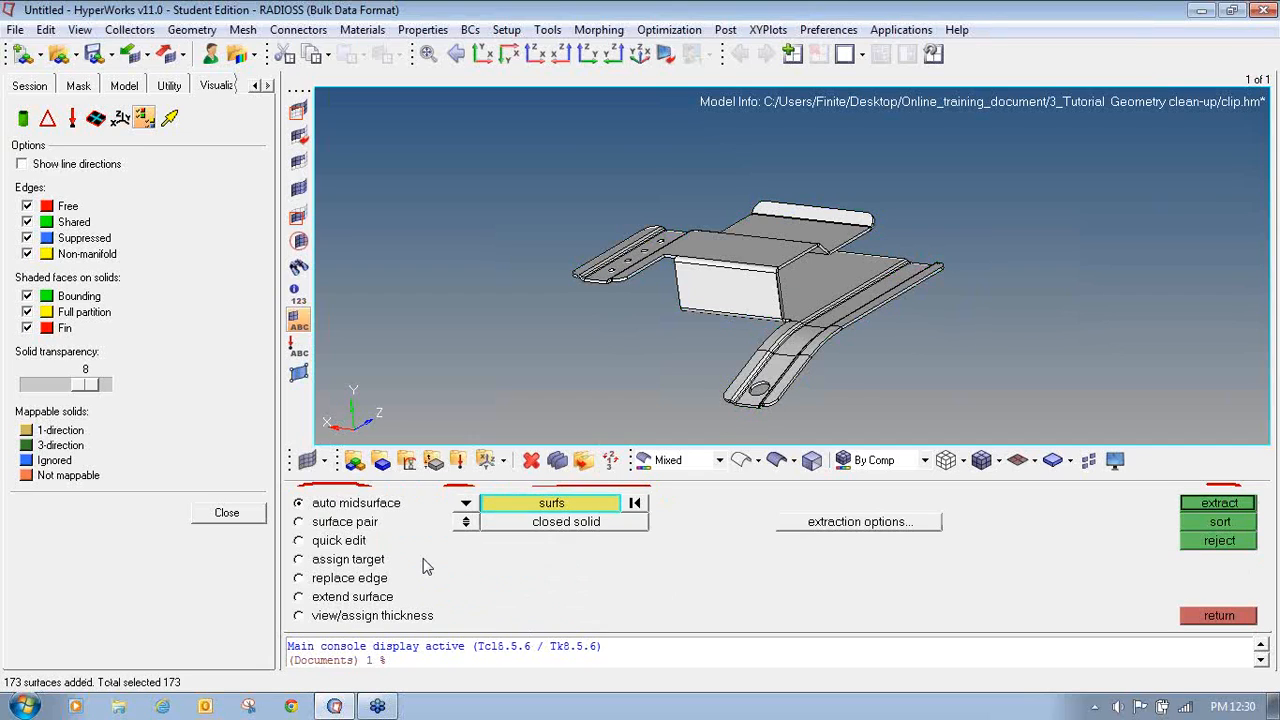
click(1205, 503)
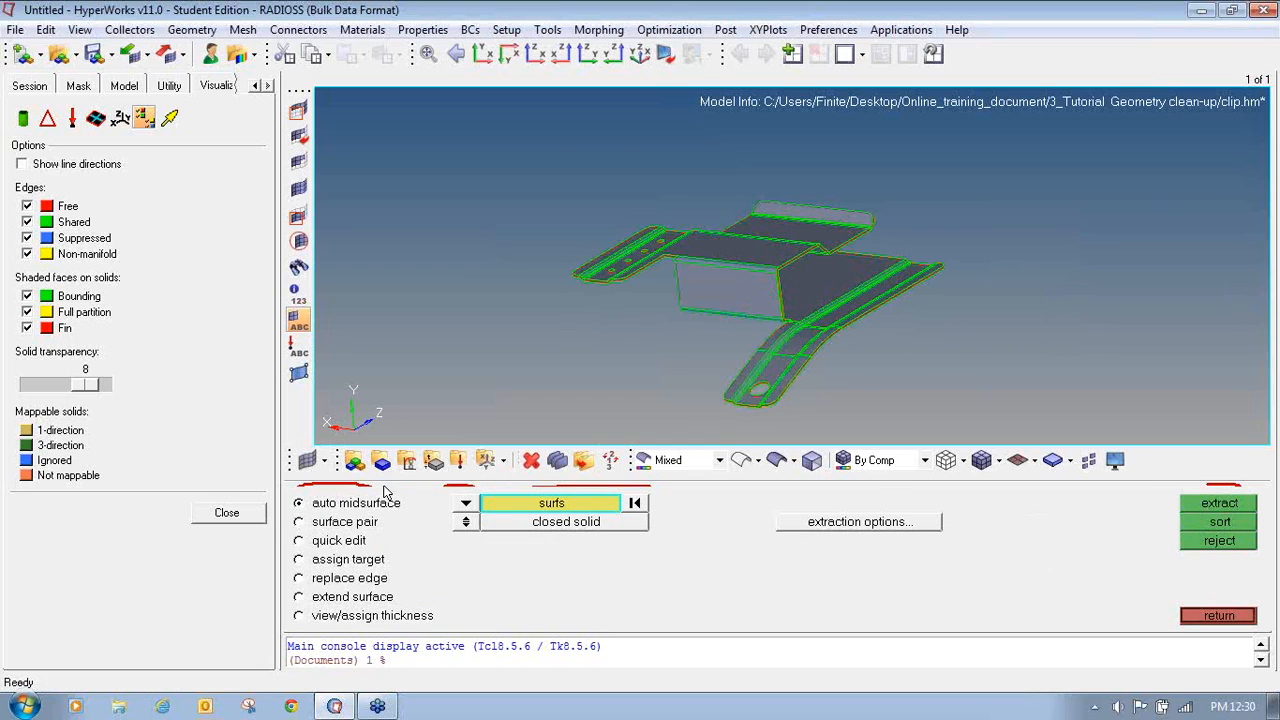
- Close the visualization options and open the model browser with the Component list expanded
click(224, 513)
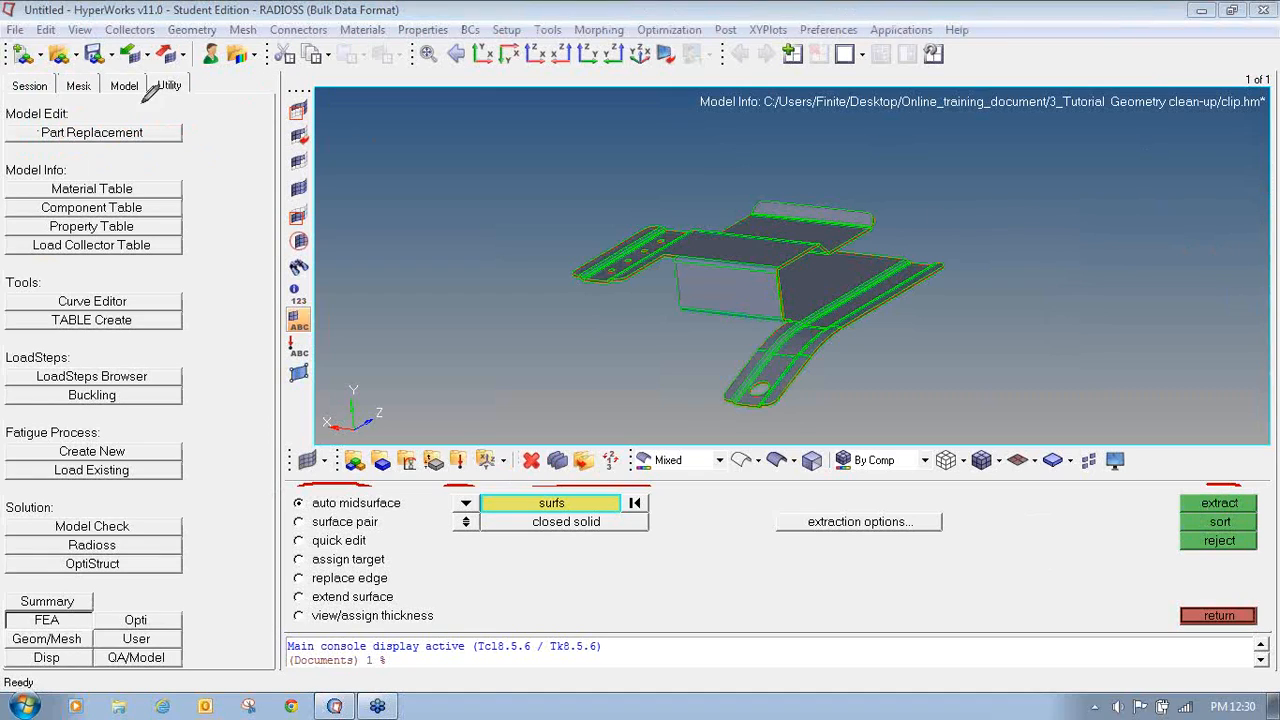
mouse_move(138, 66)
mouse_down()
mouse_move(115, 102)
mouse_move(140, 66)
mouse_up()
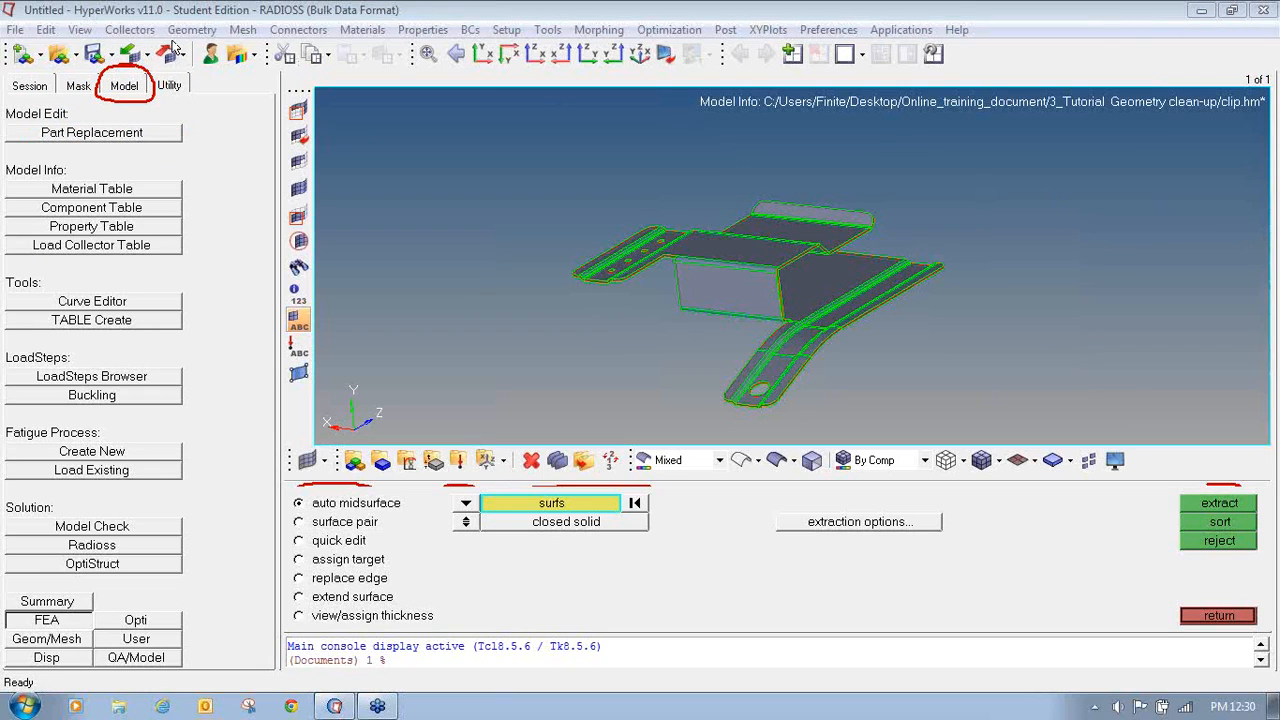
click(138, 86)
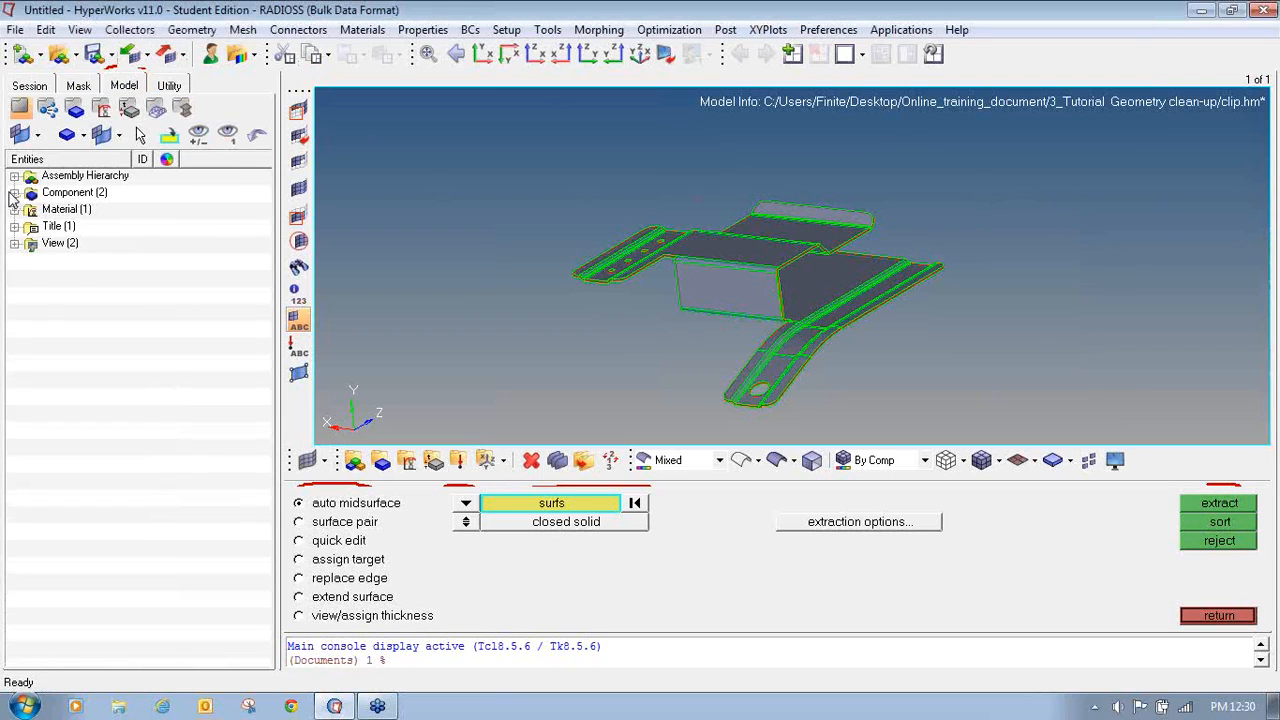
click(14, 192)
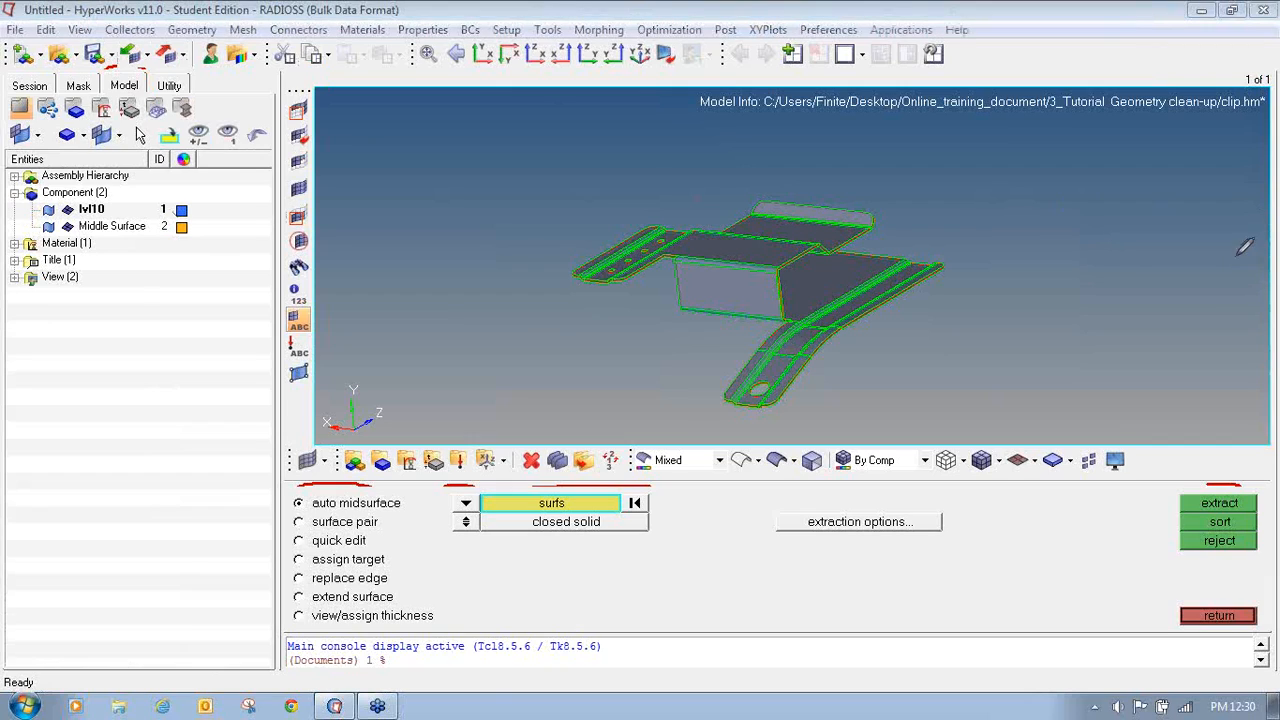
mouse_move(42, 178)
mouse_down()
mouse_move(16, 180)
mouse_move(40, 201)
mouse_move(94, 204)
mouse_move(50, 172)
mouse_move(18, 186)
mouse_move(36, 228)
mouse_move(196, 232)
mouse_move(162, 212)
mouse_up()
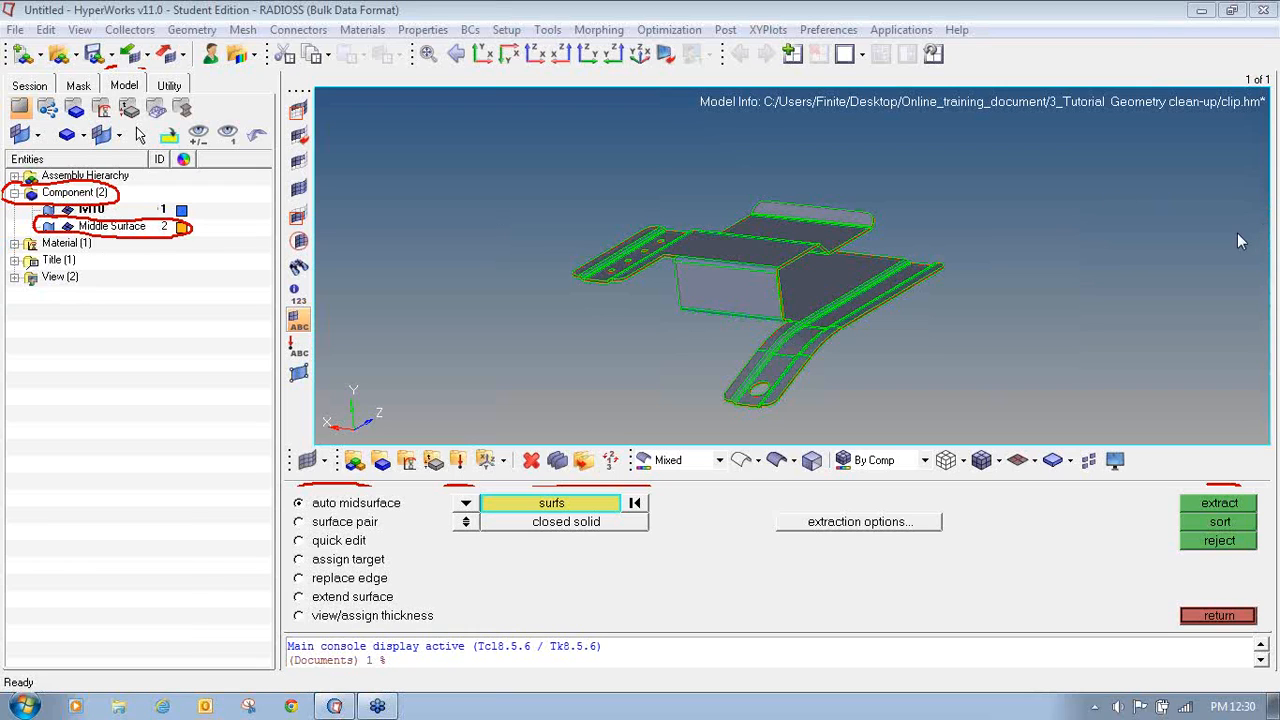
- Zoom and rotate around the clip to examine the extracted midsurface between the original faces
scroll(820, 306, up, 10)
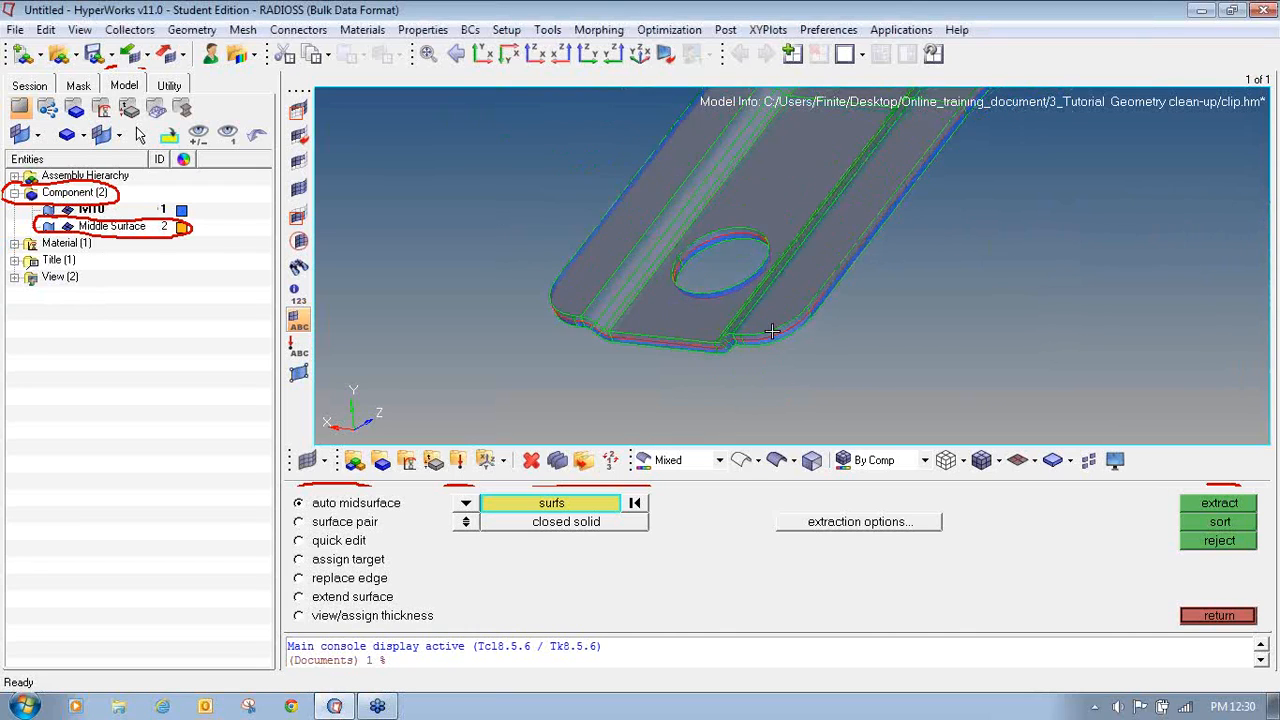
ctrl+drag(772, 331, 748, 286)
scroll(740, 271, down, 8)
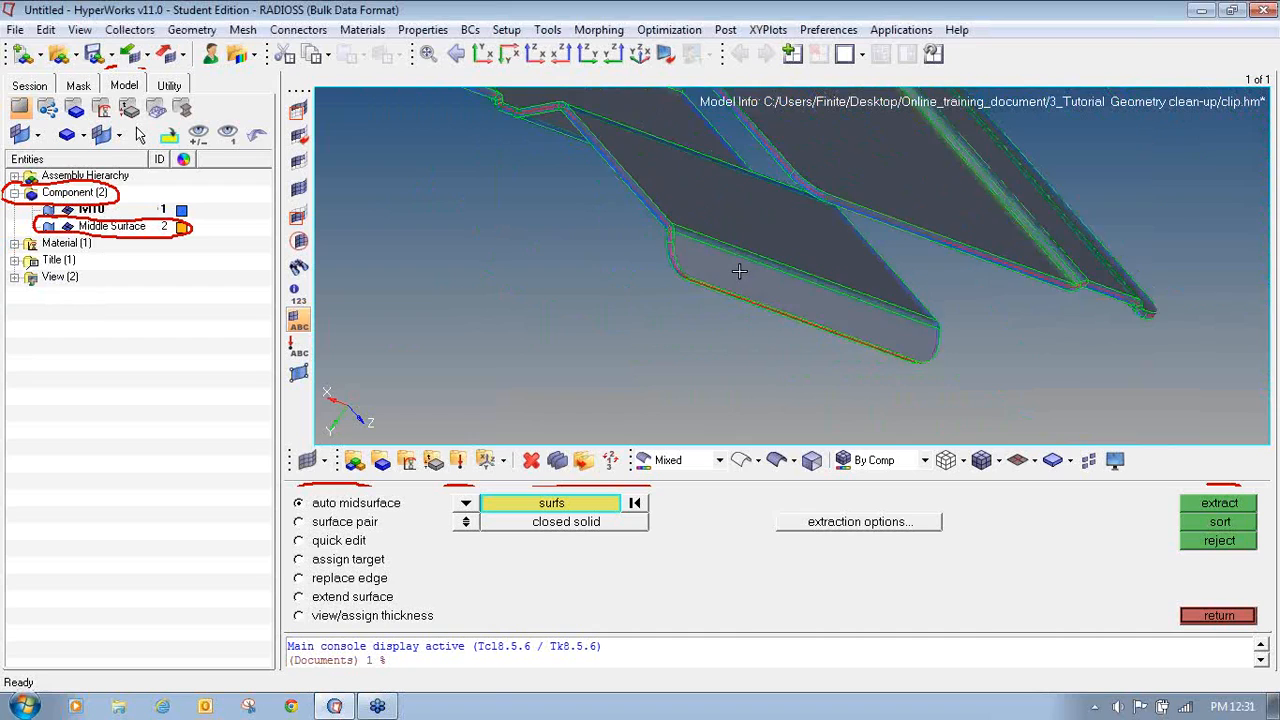
ctrl+drag(649, 240, 780, 278)
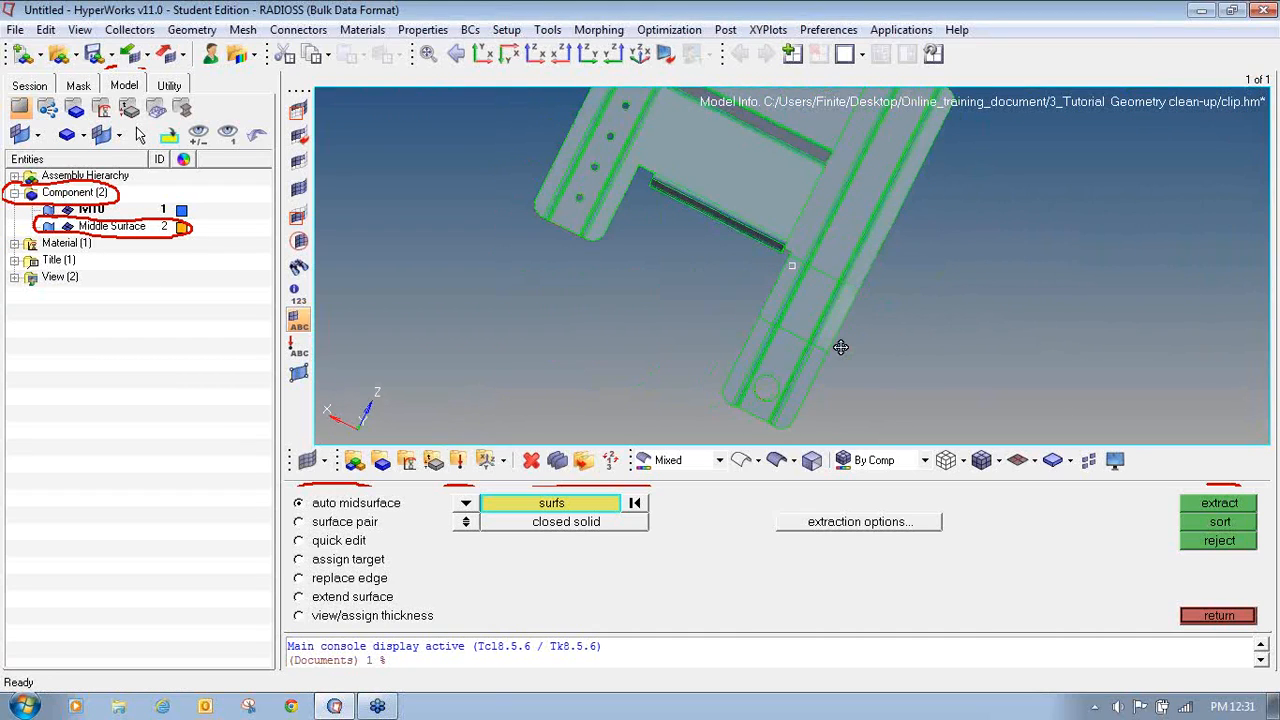
scroll(814, 360, up, 3)
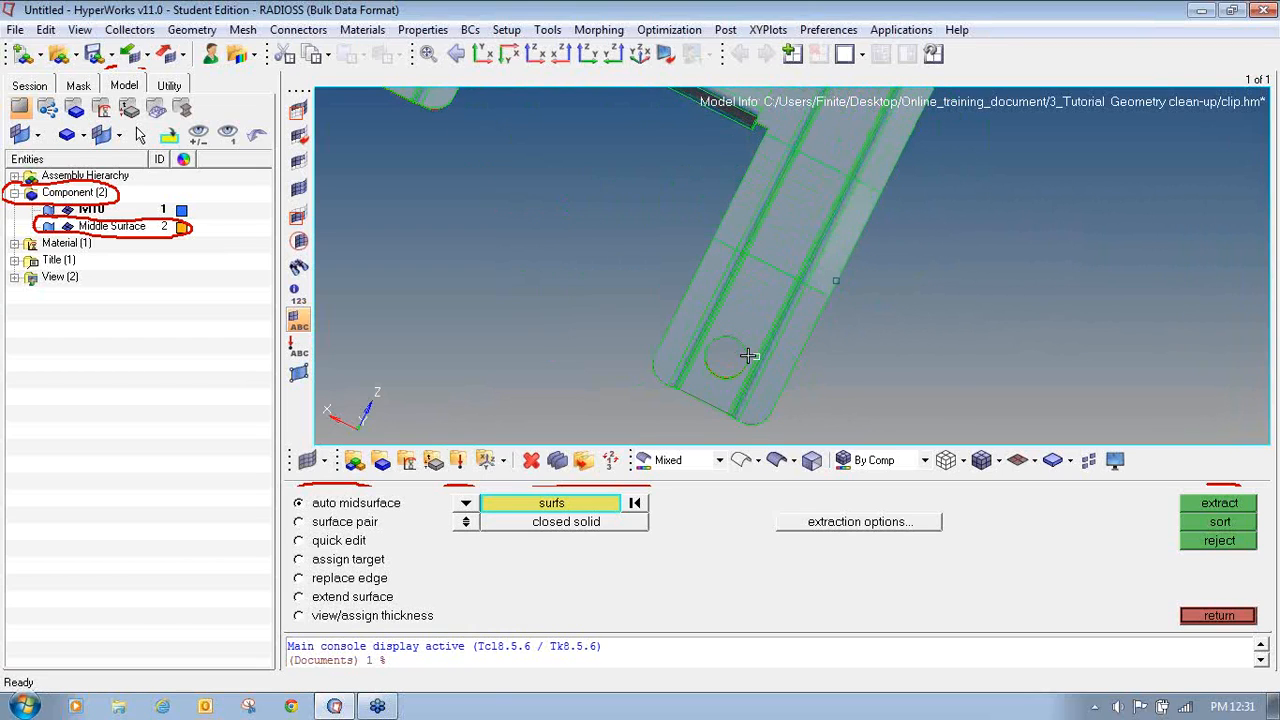
ctrl+right_drag(749, 355, 784, 387)
ctrl+scroll(784, 387, up, 2)
ctrl+drag(785, 388, 840, 269)
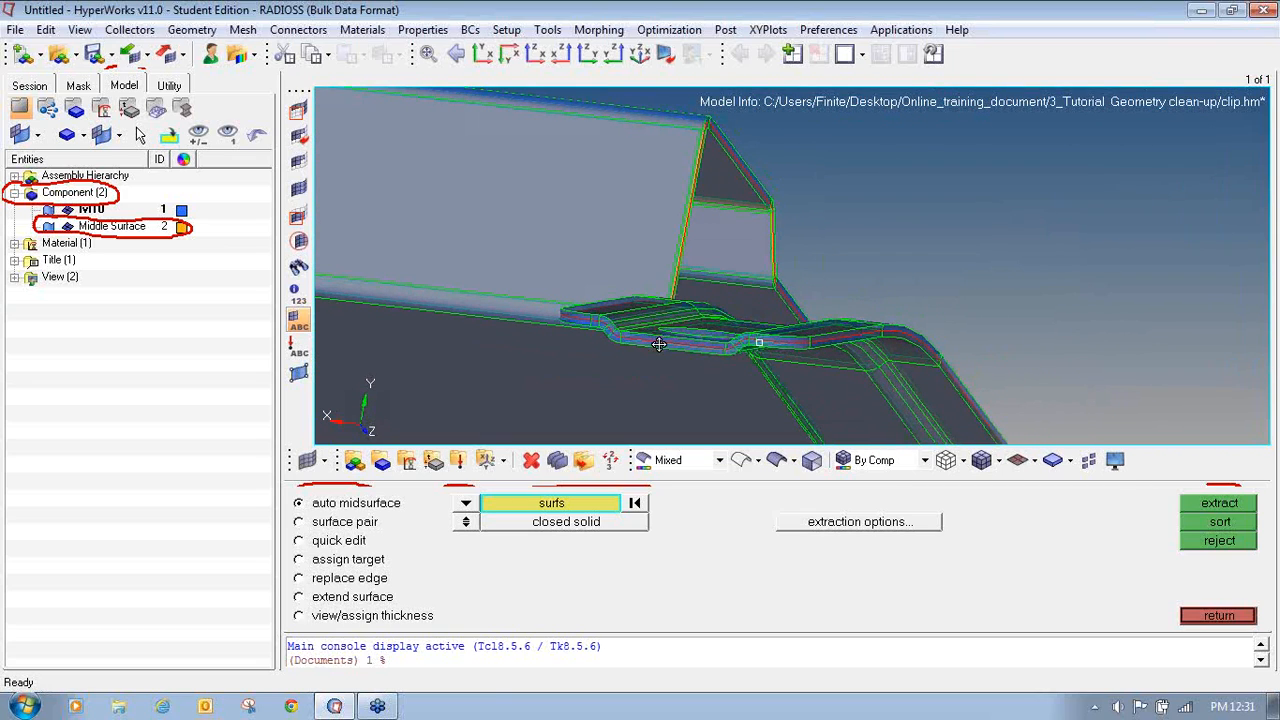
mouse_move(683, 355)
ctrl+mouse_down()
mouse_move(714, 334)
mouse_move(734, 274)
mouse_move(751, 271)
mouse_move(746, 362)
ctrl+mouse_up()
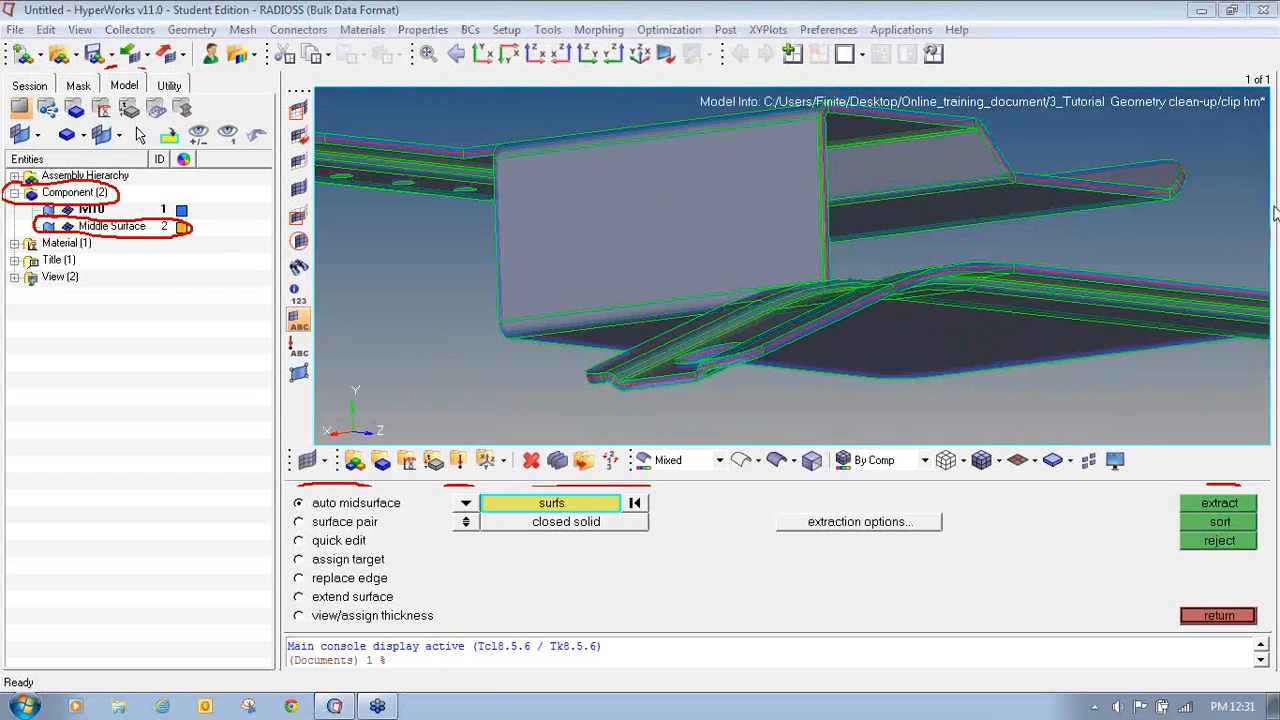
click(1200, 332)
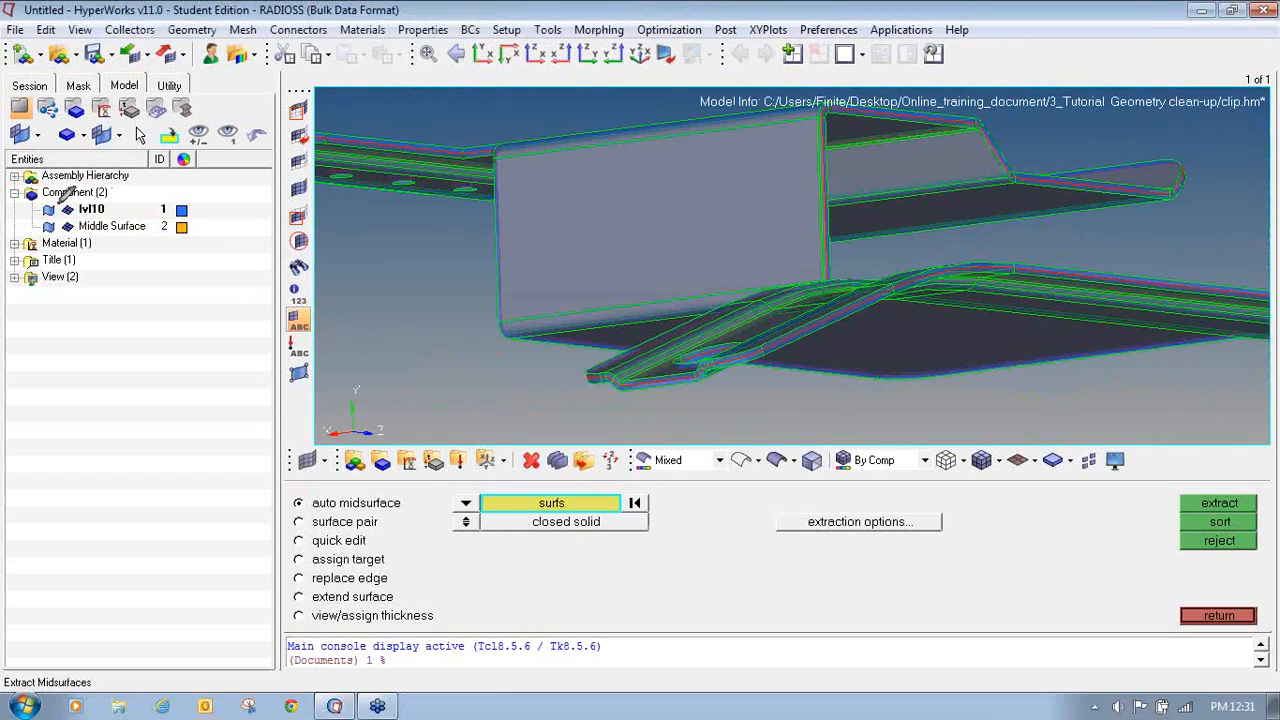
- Hide the lvl10 component so only the Middle Surface component is displayed, and review it
mouse_move(52, 198)
mouse_down()
mouse_move(36, 218)
mouse_move(58, 222)
mouse_move(62, 210)
mouse_up()
click(49, 211)
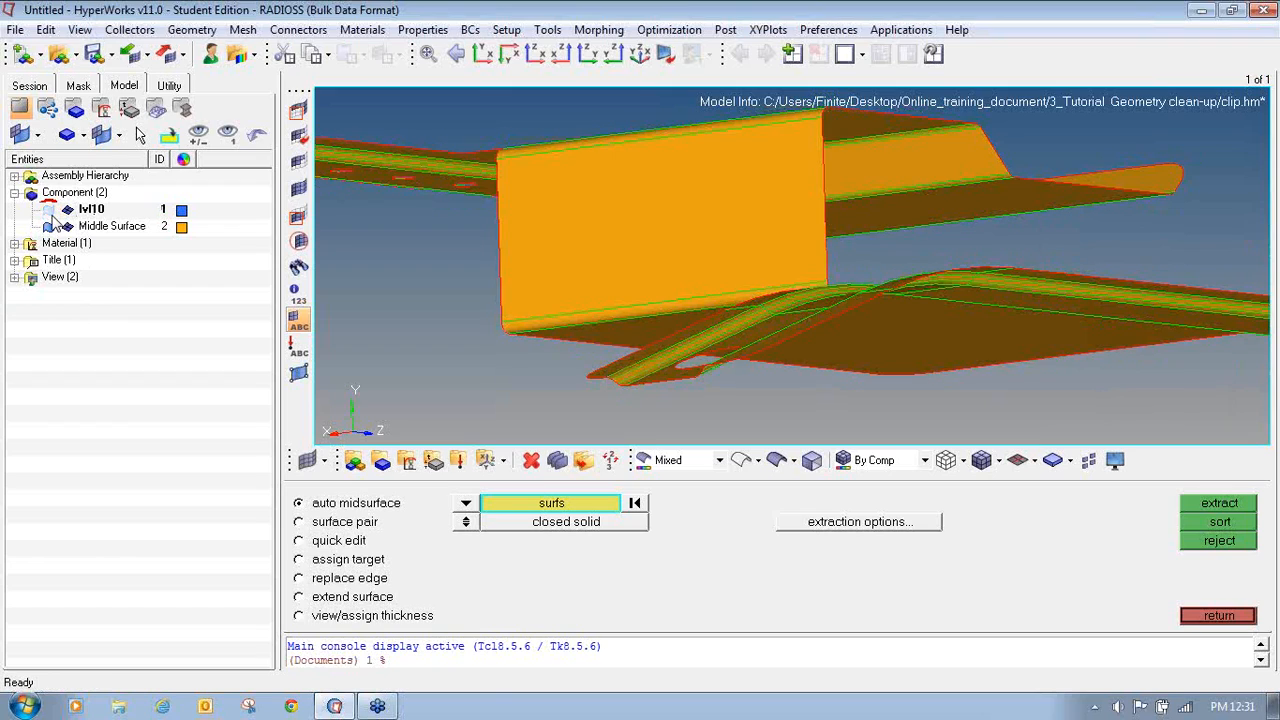
scroll(706, 297, down, 4)
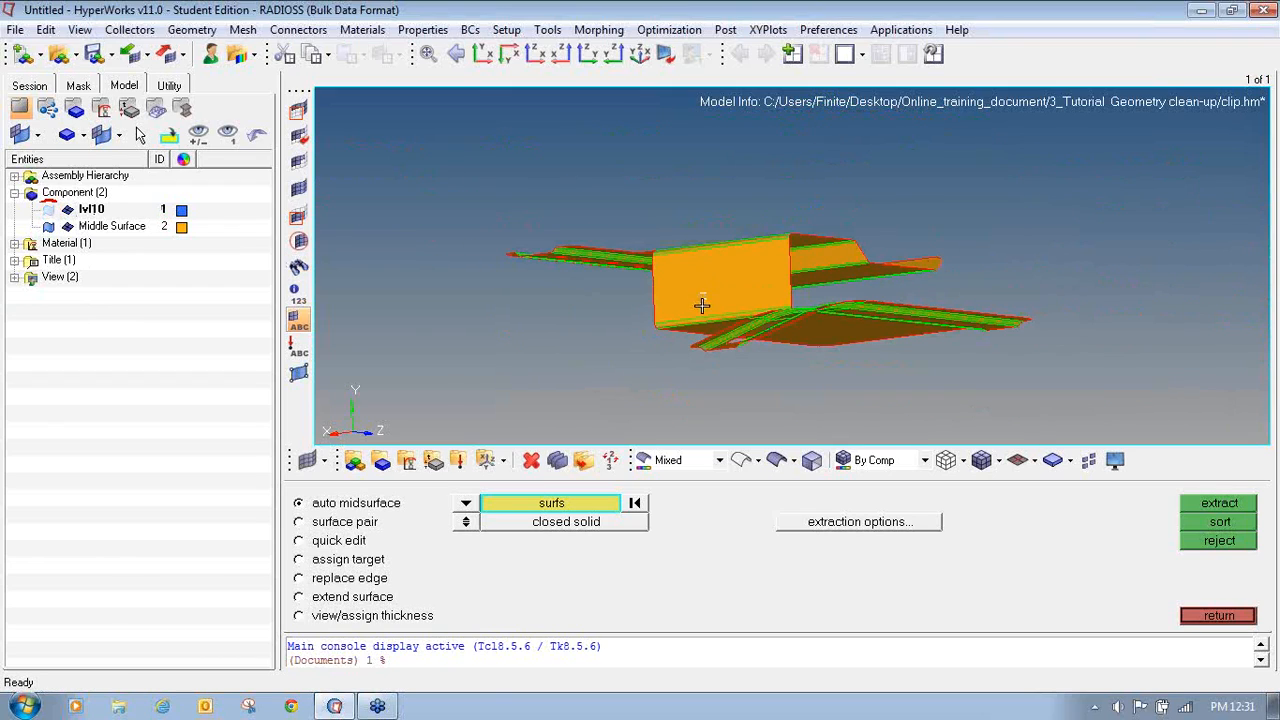
ctrl+drag(702, 305, 680, 392)
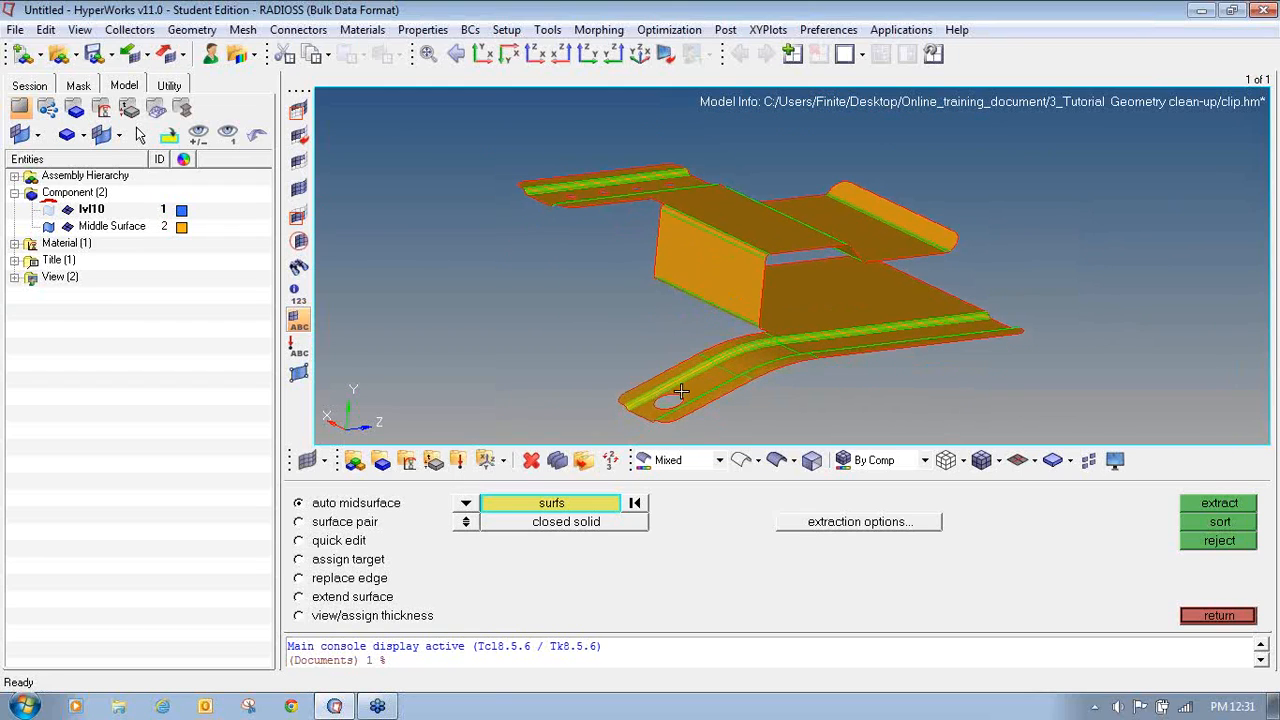
scroll(680, 392, up, 4)
scroll(680, 393, down, 3)
scroll(680, 393, down, 2)
ctrl+drag(684, 394, 727, 396)
ctrl+scroll(711, 387, up, 5)
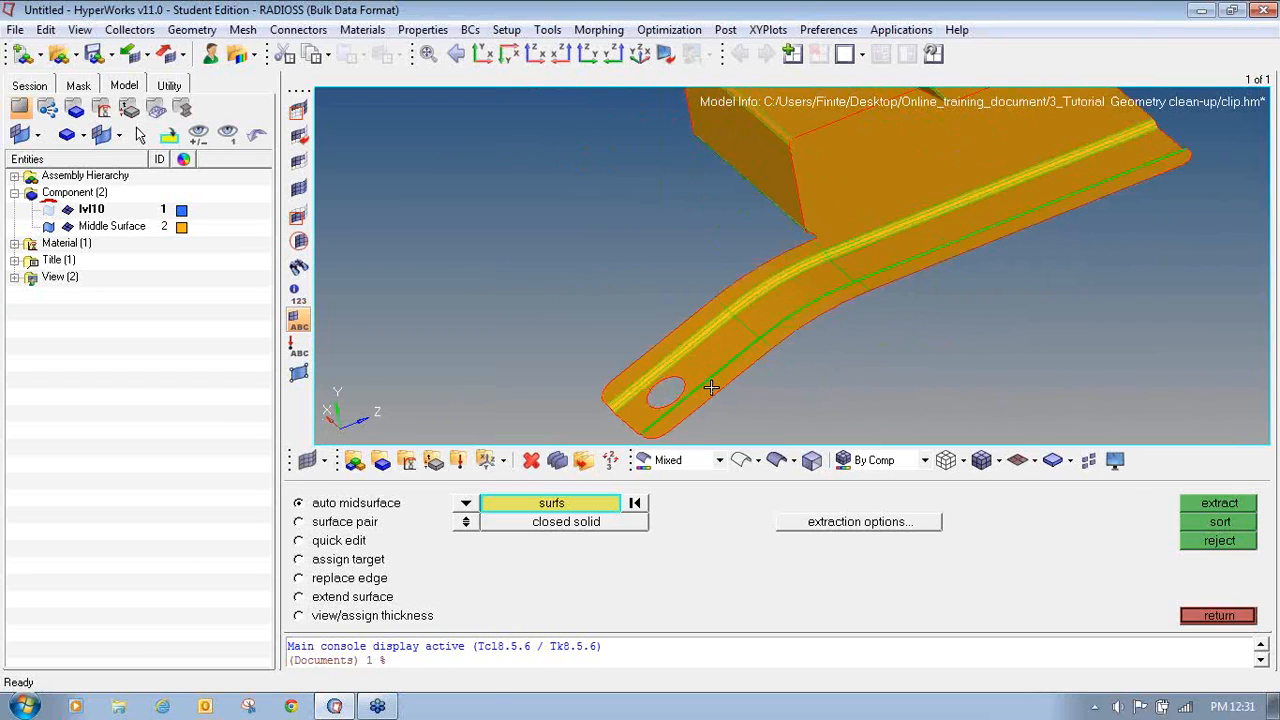
ctrl+scroll(711, 387, down, 10)
ctrl+right_drag(692, 322, 597, 288)
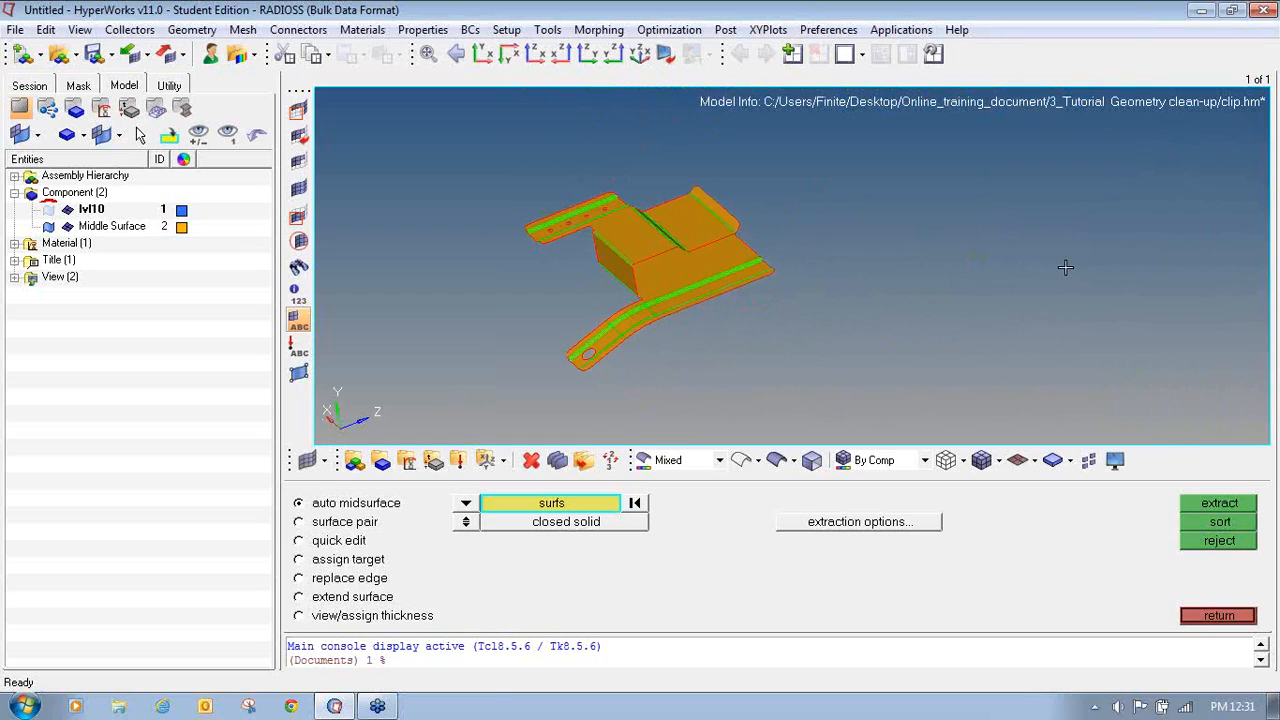
- Close the midsurface panel
click(1219, 615)
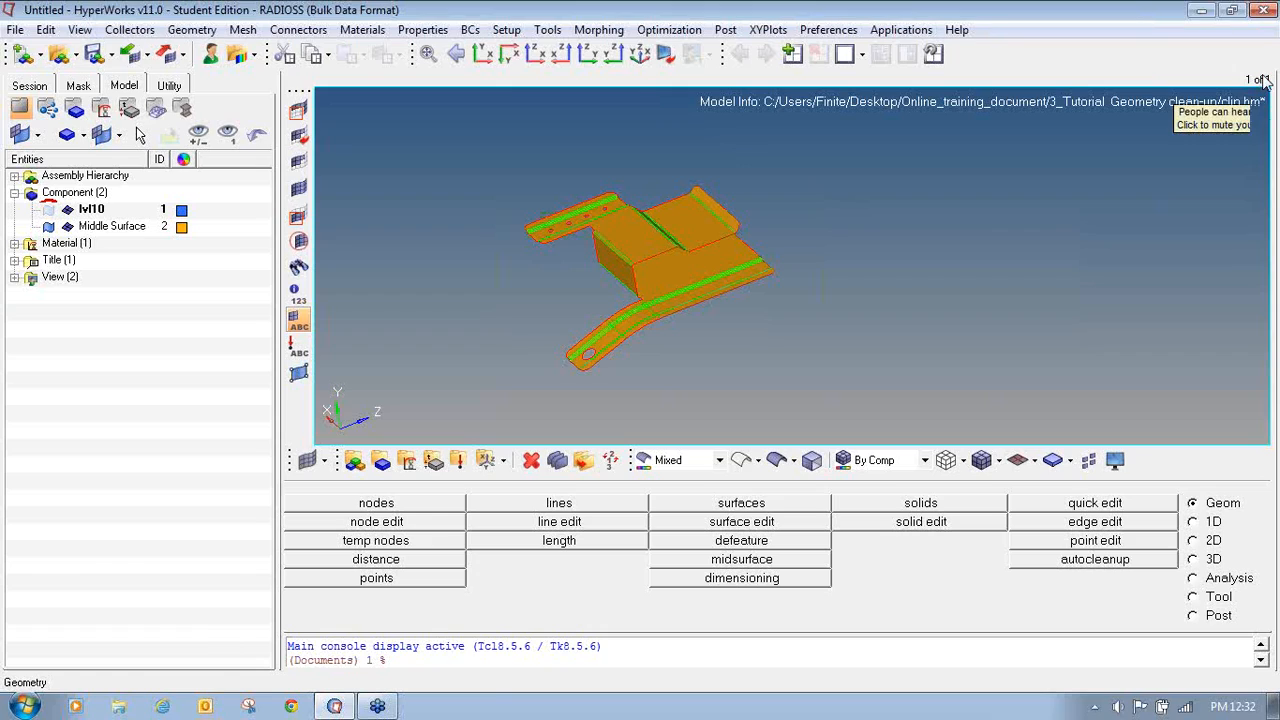
click(1265, 45)
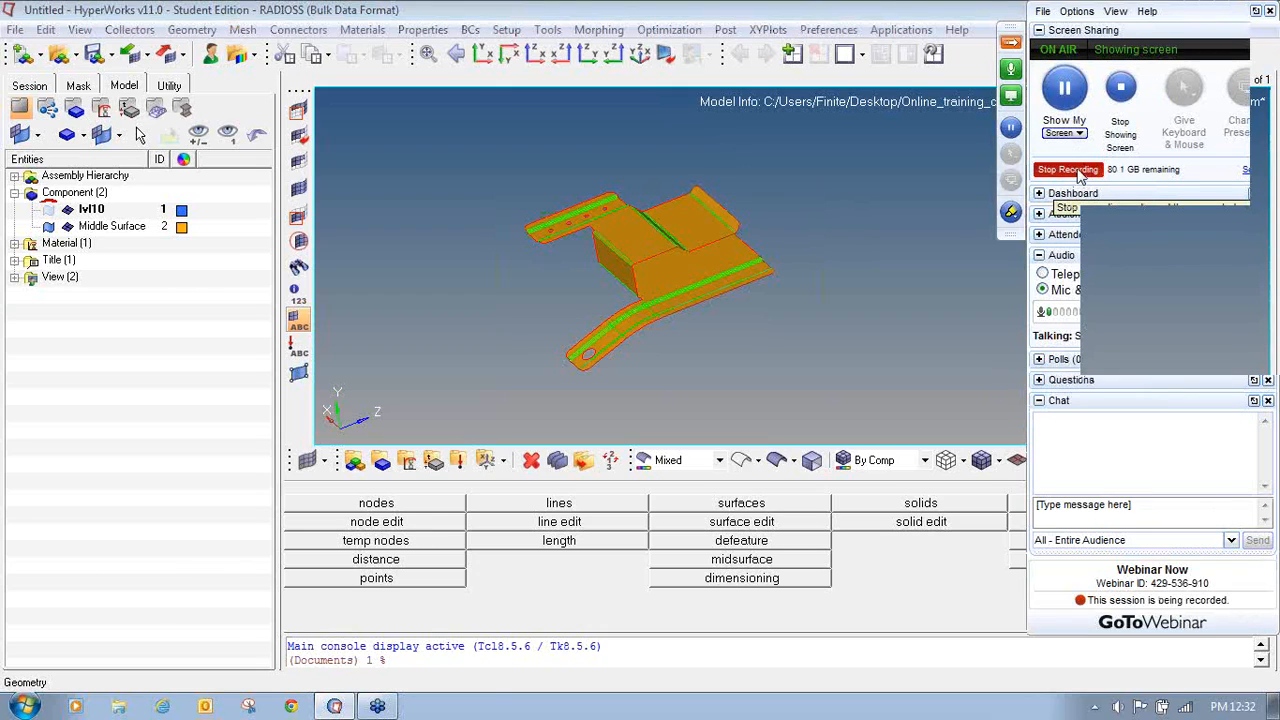